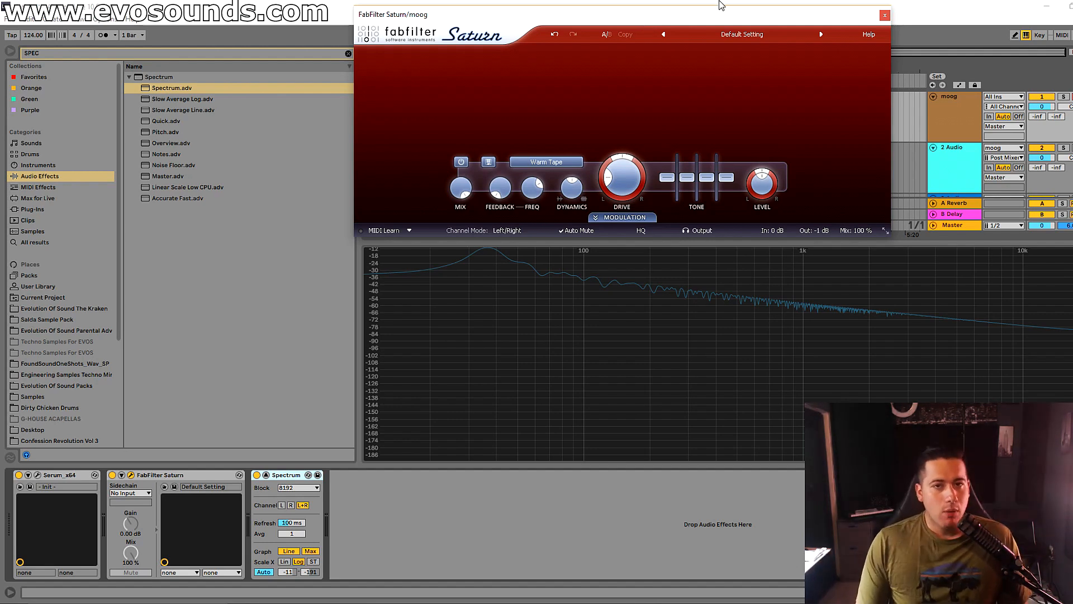
Step: Look through the Saturn preset categories, including the Drums presets, and the plug-in's help options
left_click(719, 36)
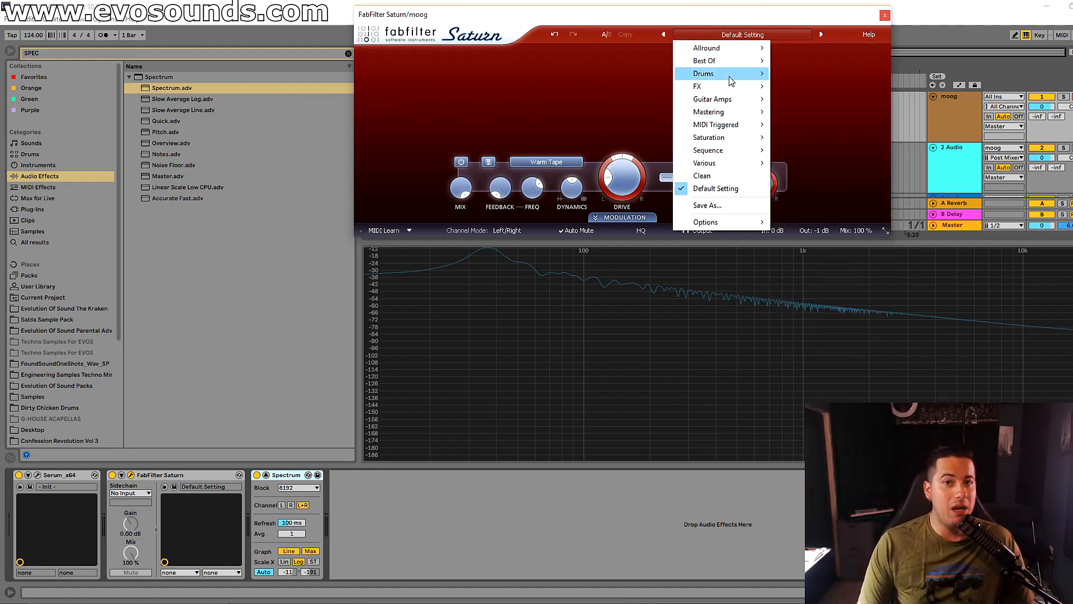
mouse_move(720, 66)
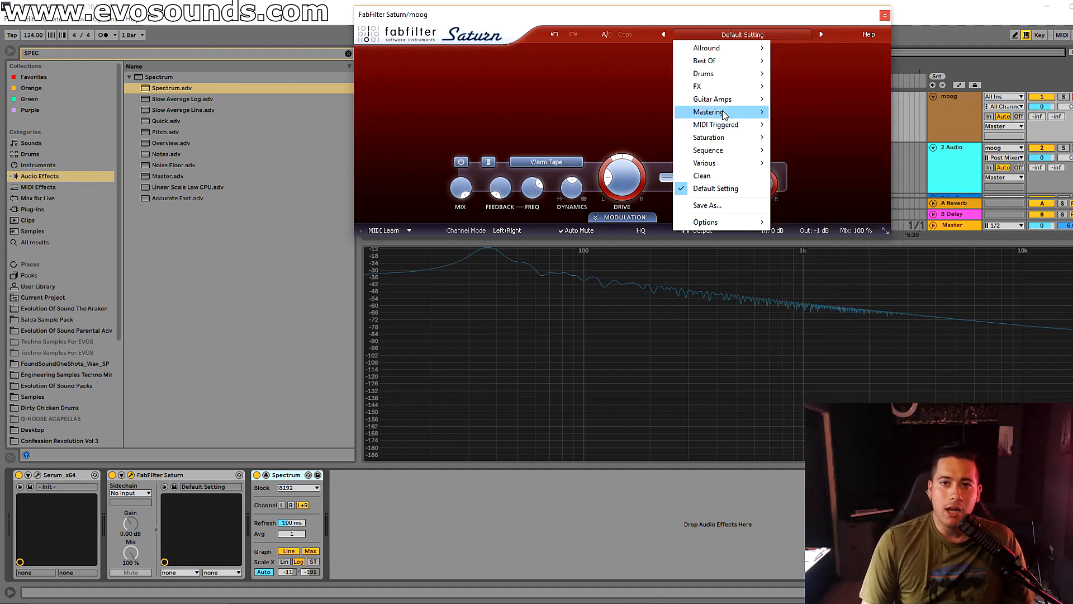
mouse_move(723, 111)
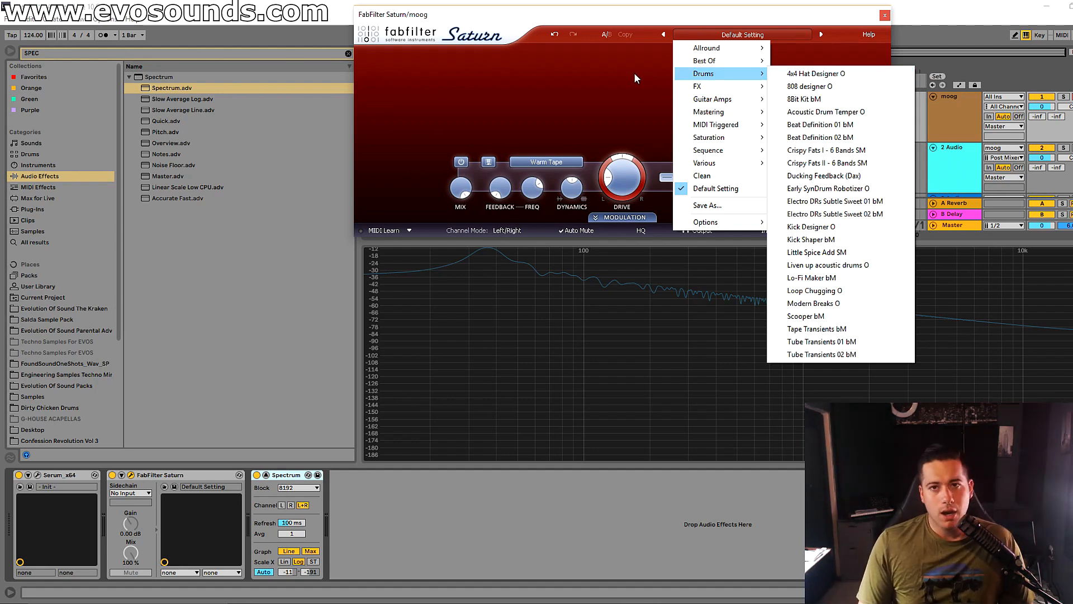
left_click(614, 83)
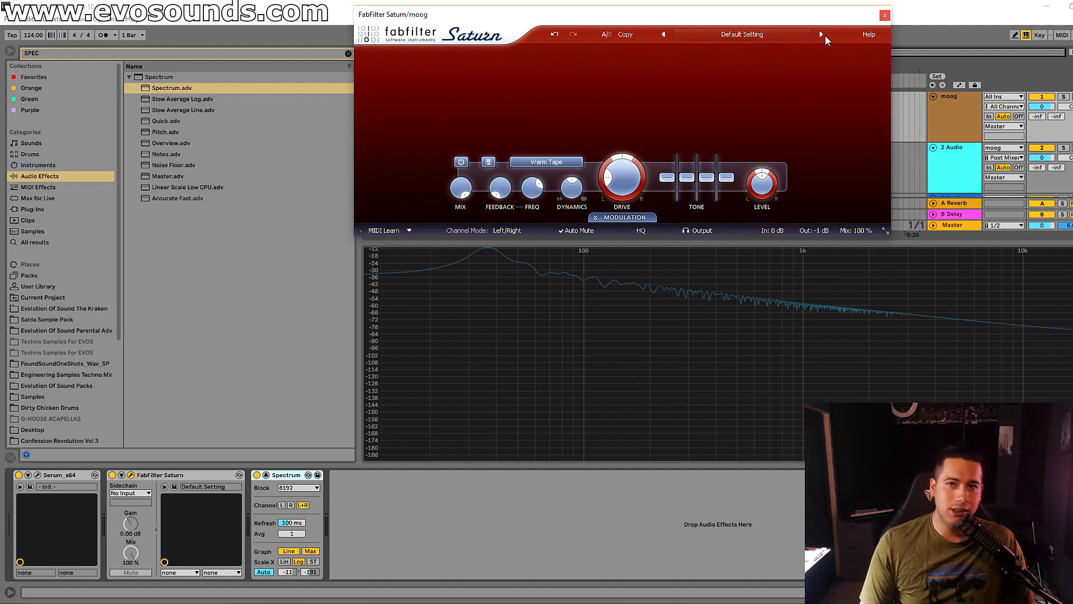
left_click(867, 35)
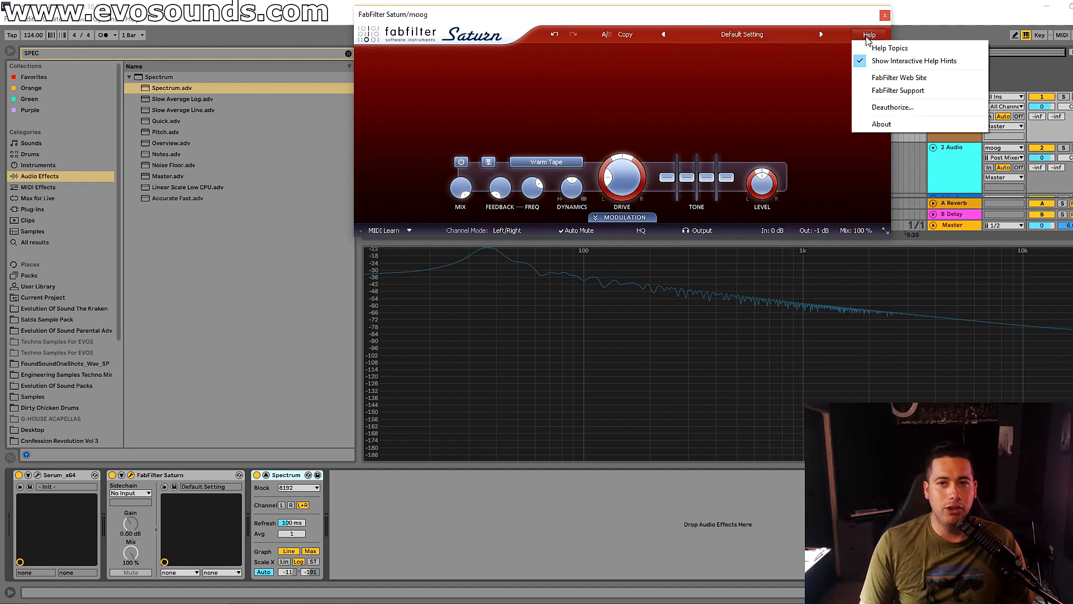
left_click(694, 113)
mouse_move(609, 182)
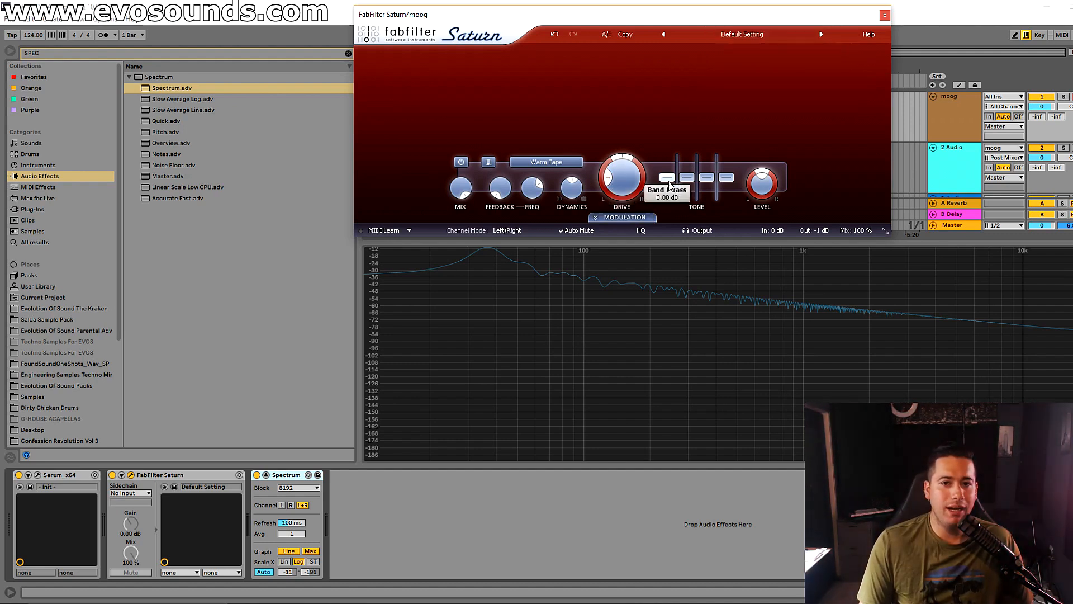
mouse_move(670, 185)
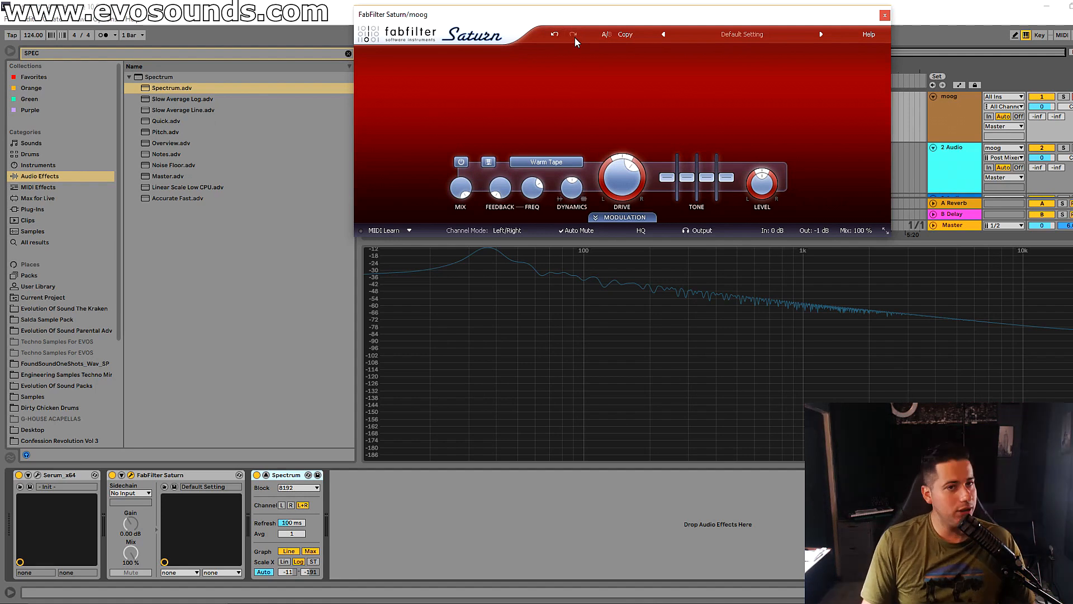
Step: Reload the Default Setting preset and compare the sound with the band bypassed and active
left_click(699, 30)
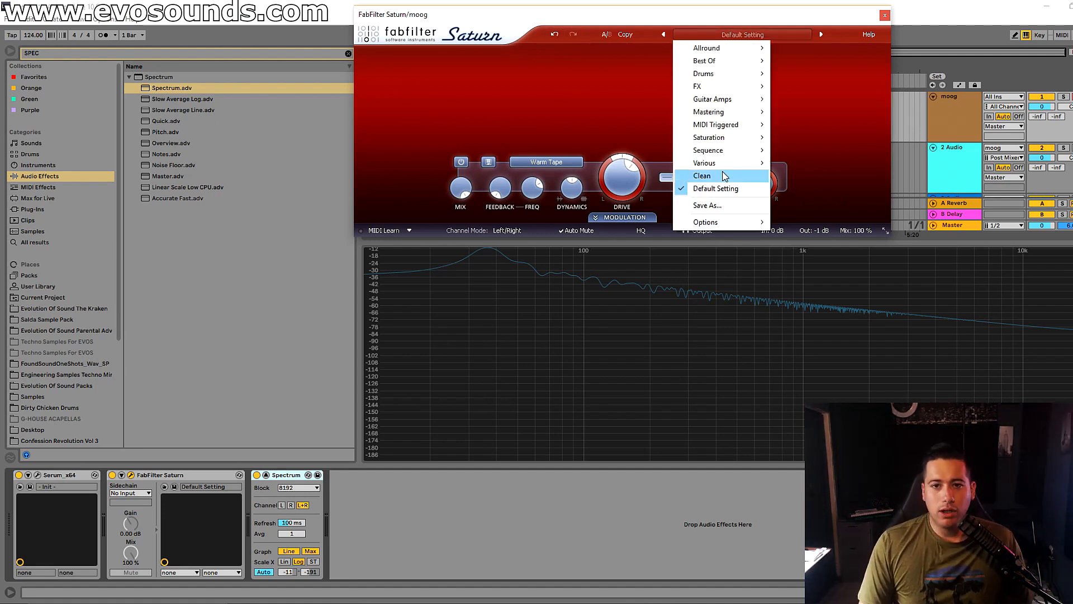
left_click(715, 186)
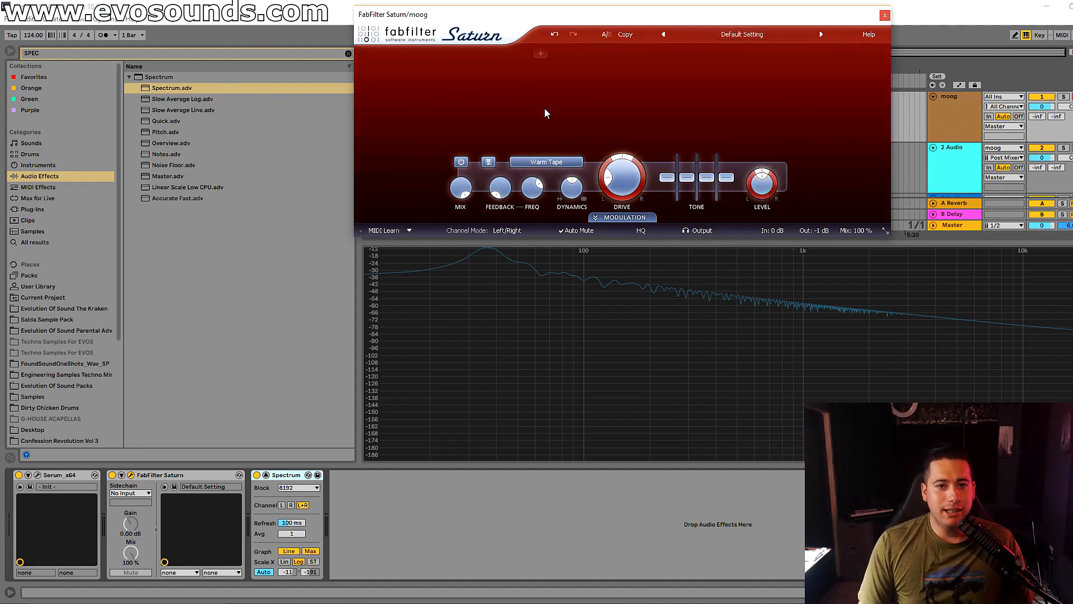
left_click(464, 163)
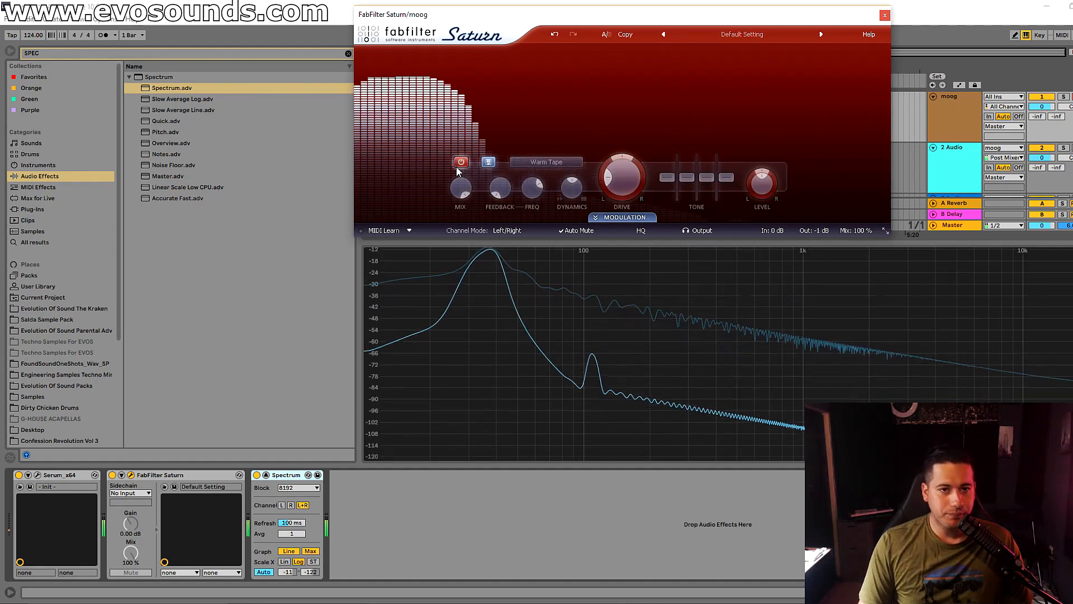
left_click(458, 164)
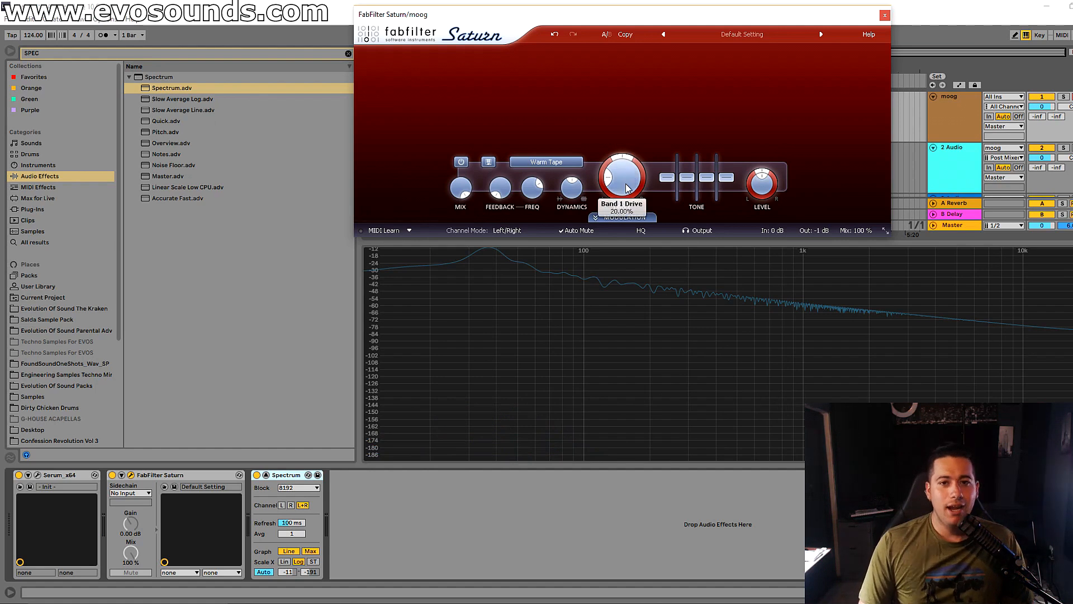
Step: Sweep Band 1's drive and drive pan while listening, leaving the drive at about 84% and the pan centred
left_click_drag(631, 153, 661, 14)
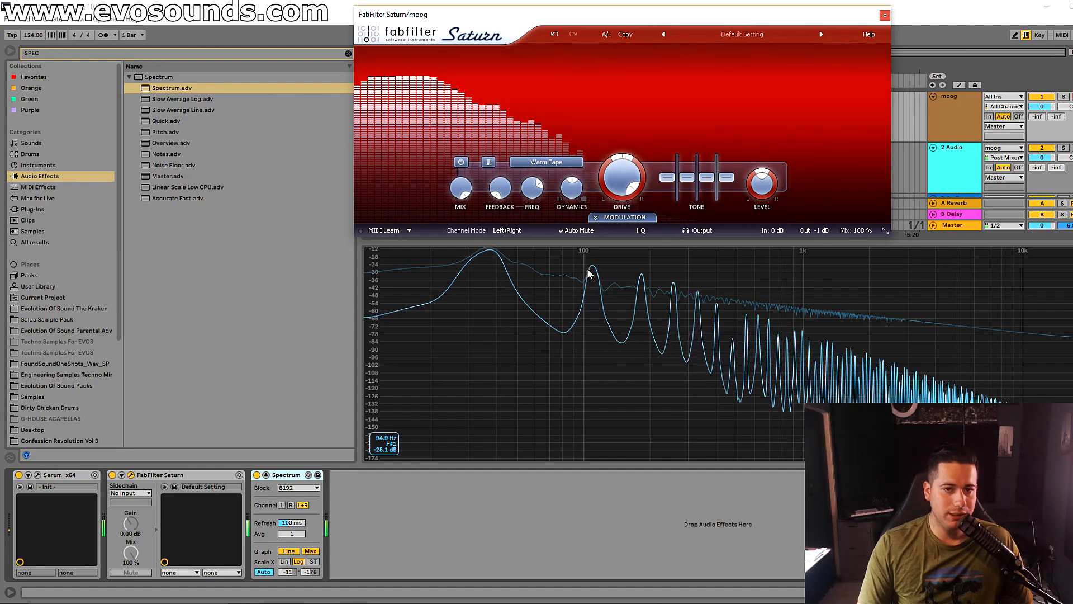
left_click_drag(625, 182, 541, 362)
left_click_drag(605, 191, 685, 12)
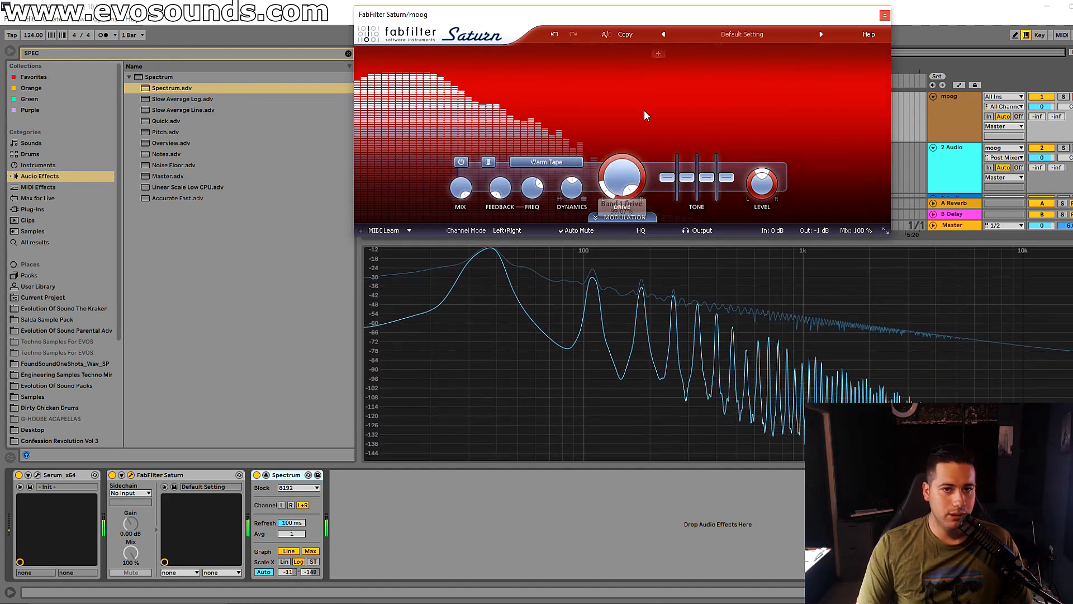
left_click_drag(610, 197, 605, 163)
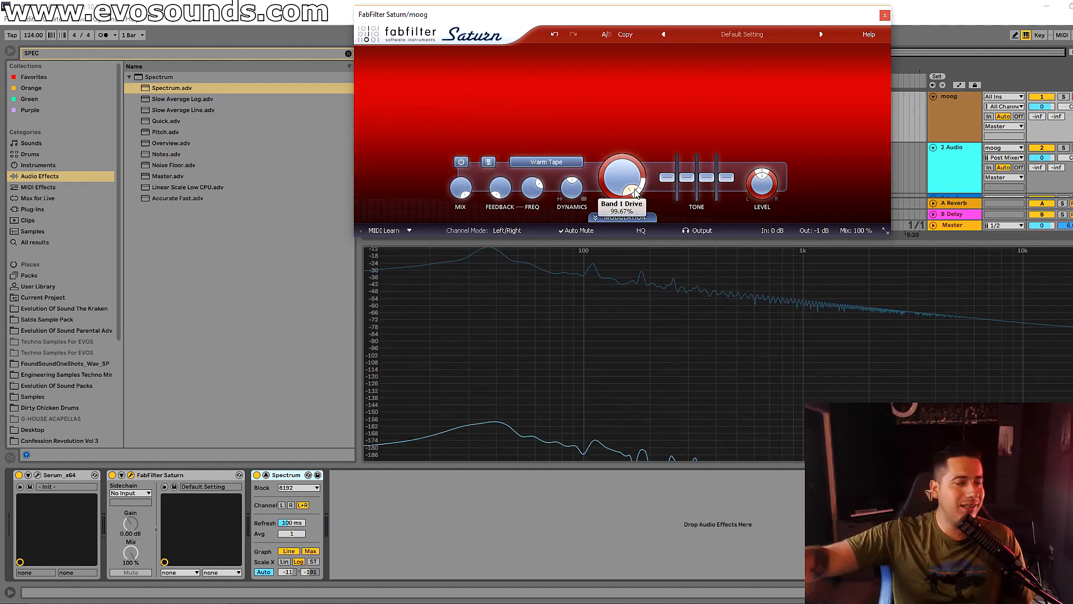
mouse_move(635, 191)
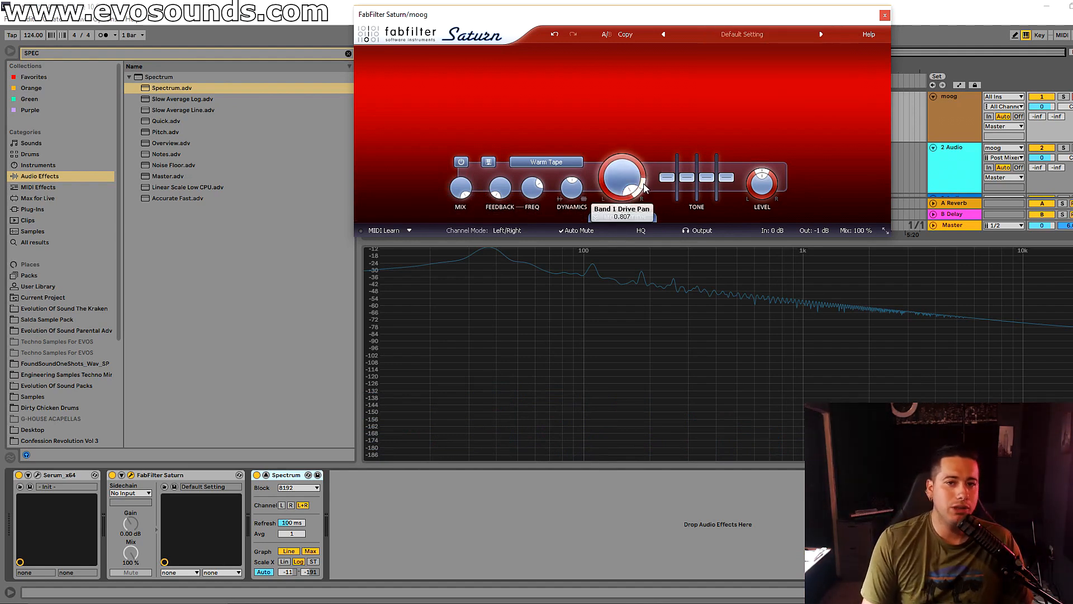
left_click_drag(635, 217, 611, 127)
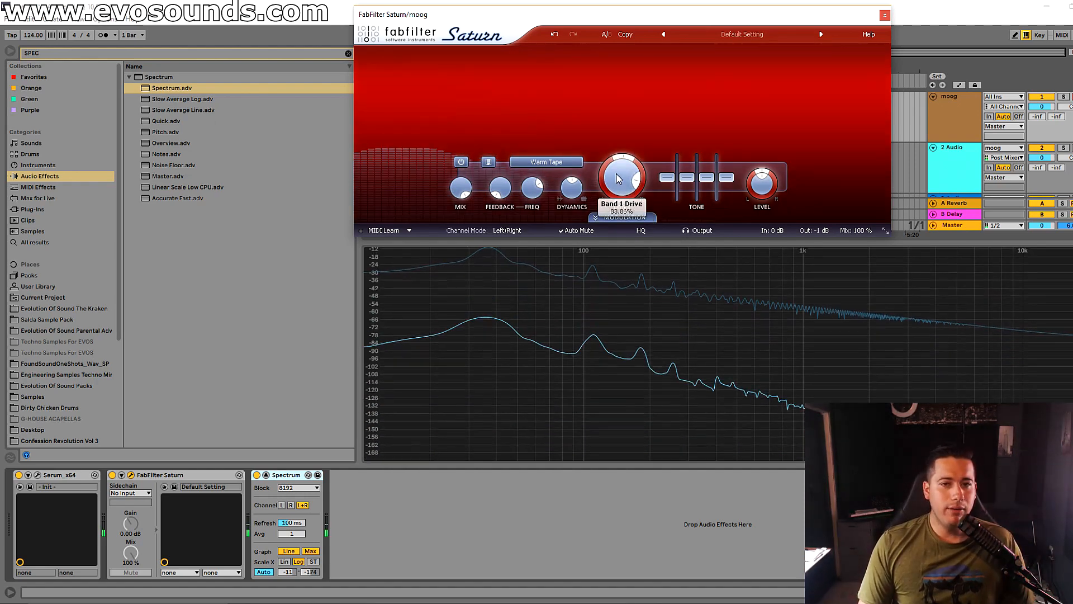
left_click_drag(628, 191, 634, 184)
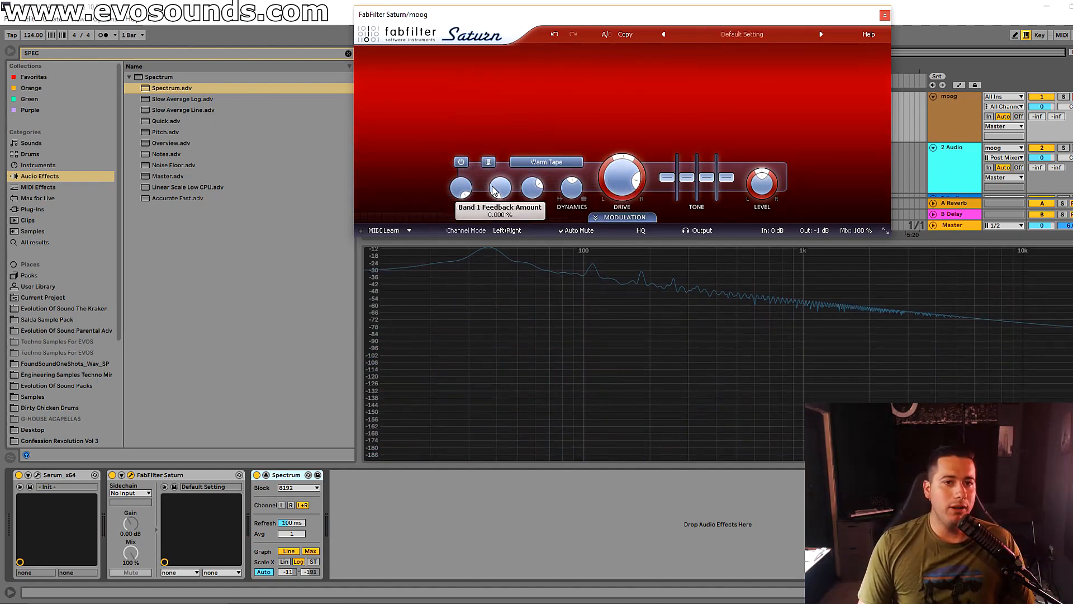
Step: Audition Band 1's mix at low and middle amounts, including about 12% and 24%, and return it to maximum
left_click_drag(457, 285, 430, 315)
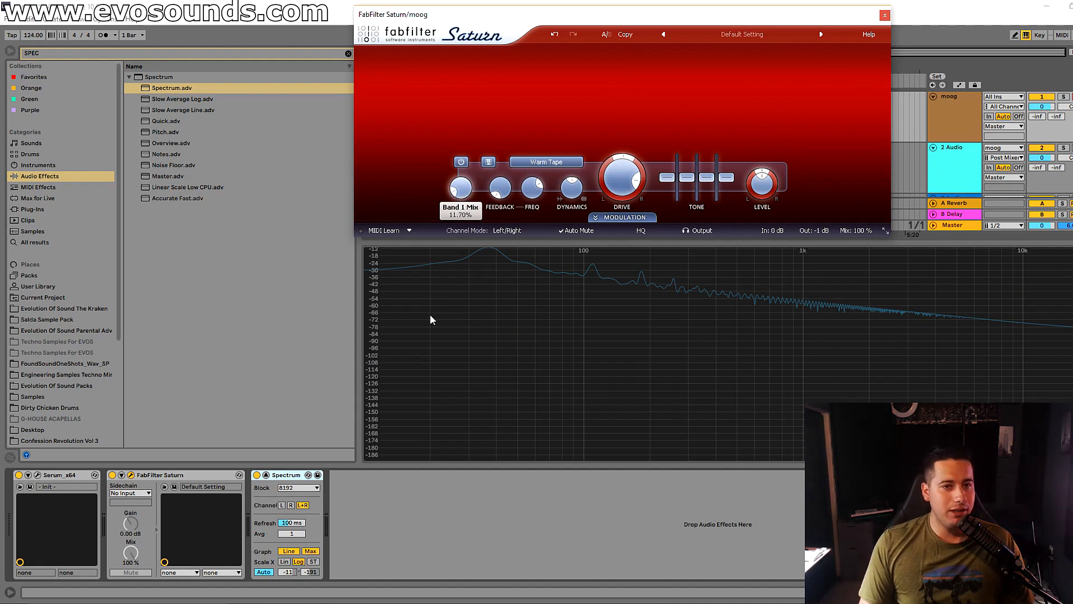
left_click_drag(456, 191, 439, 238)
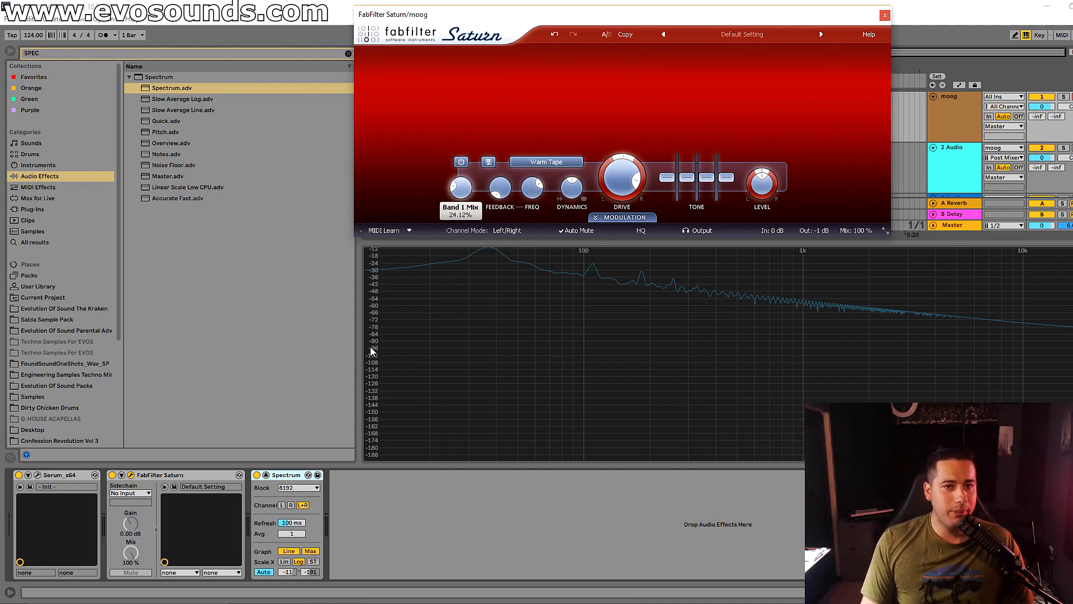
left_click_drag(460, 186, 523, 101)
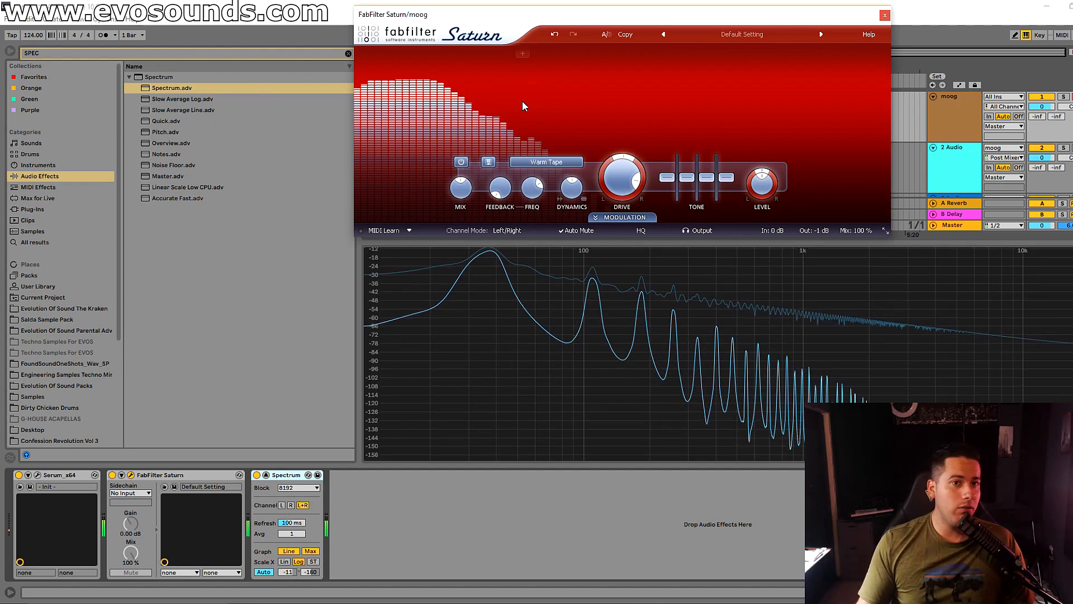
left_click_drag(462, 187, 612, 98)
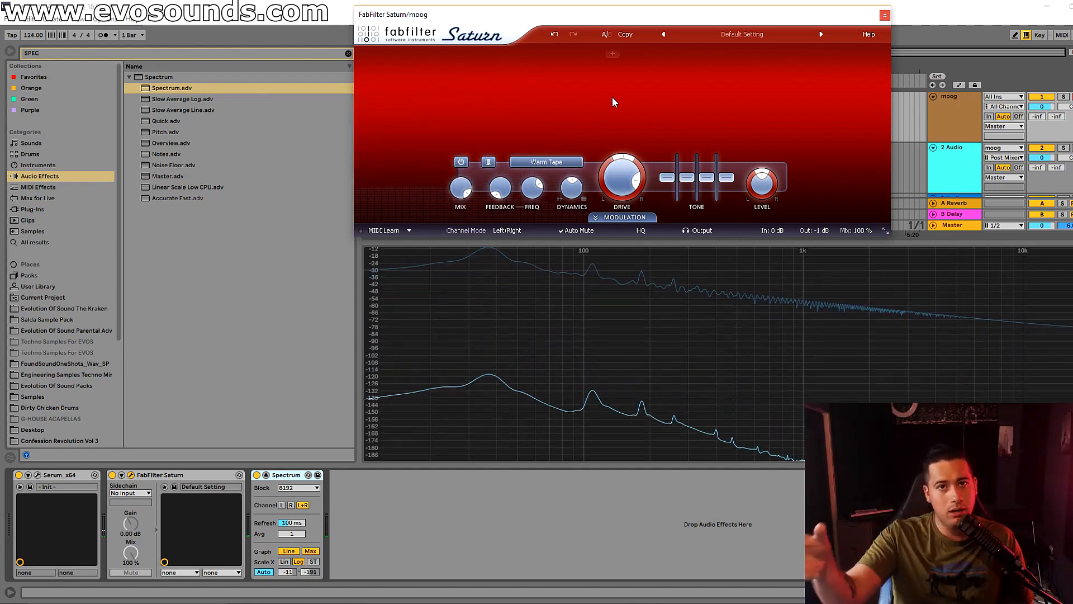
Step: Raise Band 1's feedback amount in stages, and lower its feedback frequency to about 25 Hz
mouse_move(495, 192)
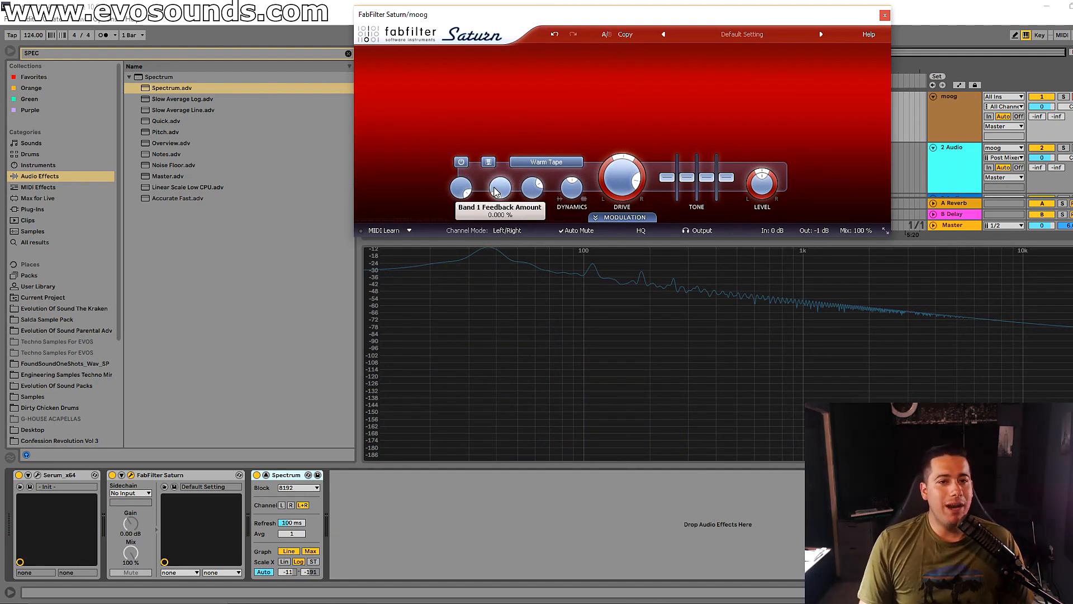
left_click_drag(499, 186, 529, 127)
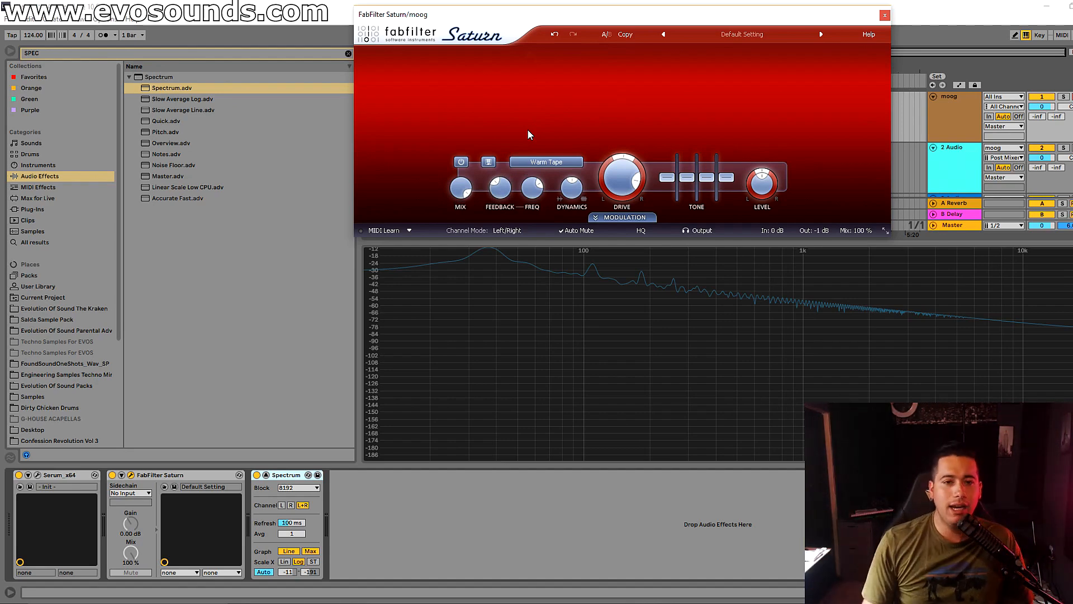
left_click_drag(497, 188, 538, 87)
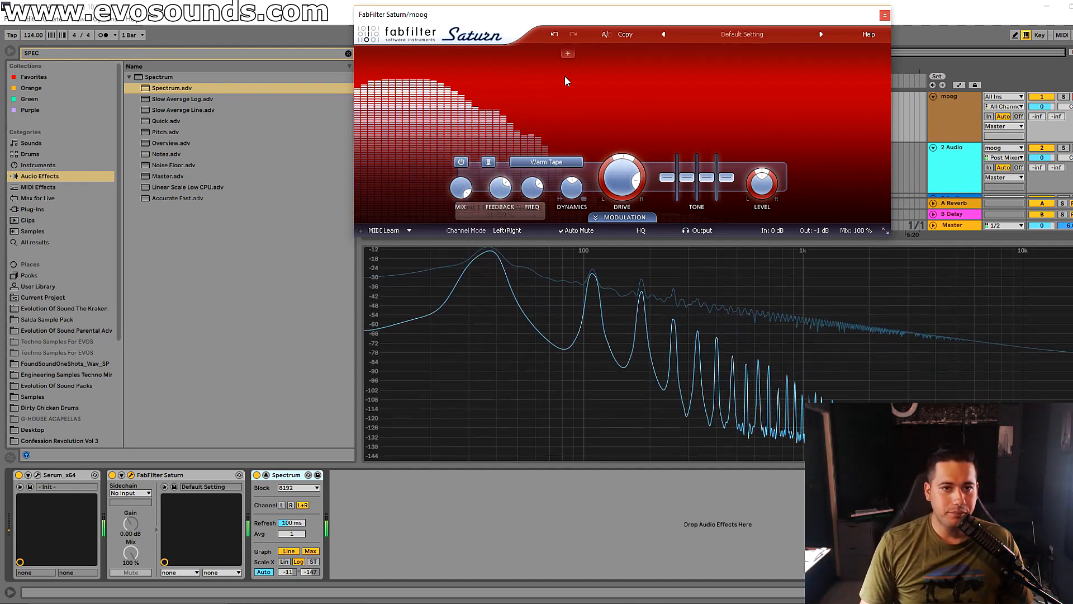
left_click_drag(501, 187, 521, 139)
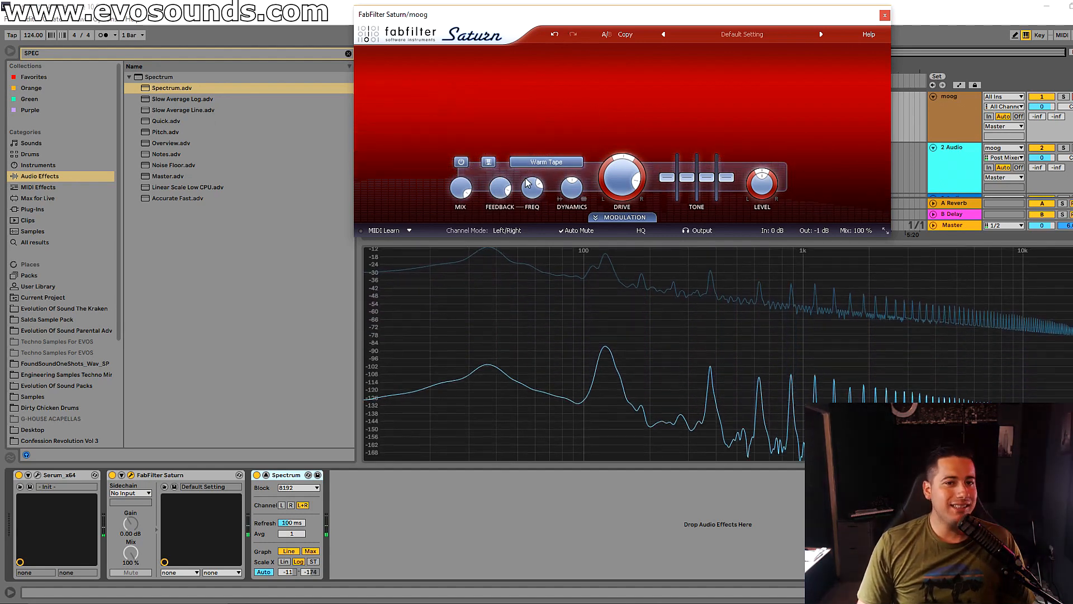
mouse_move(515, 183)
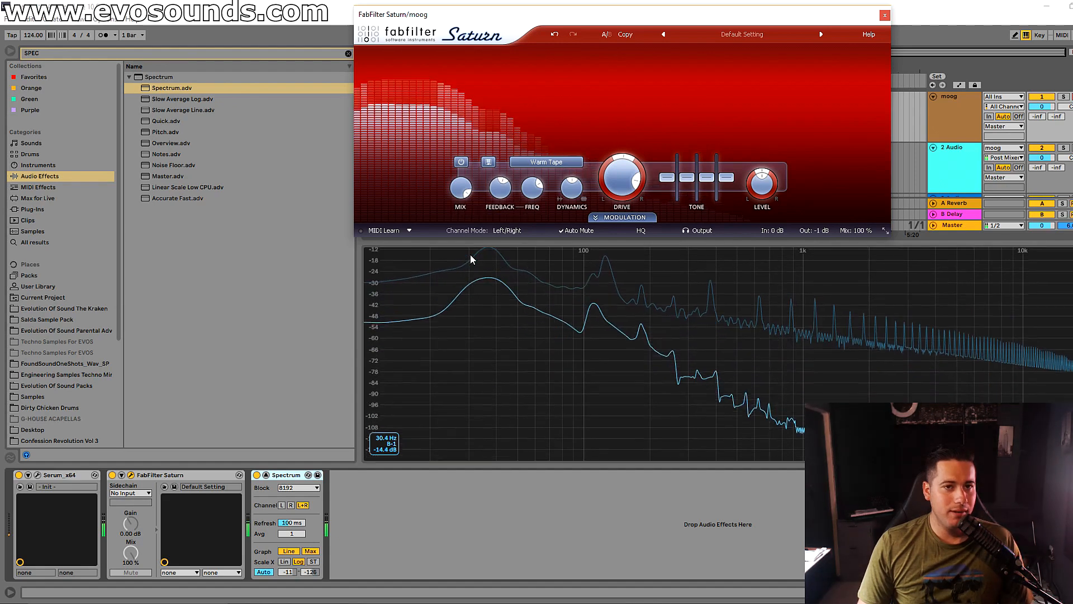
left_click_drag(539, 192, 514, 242)
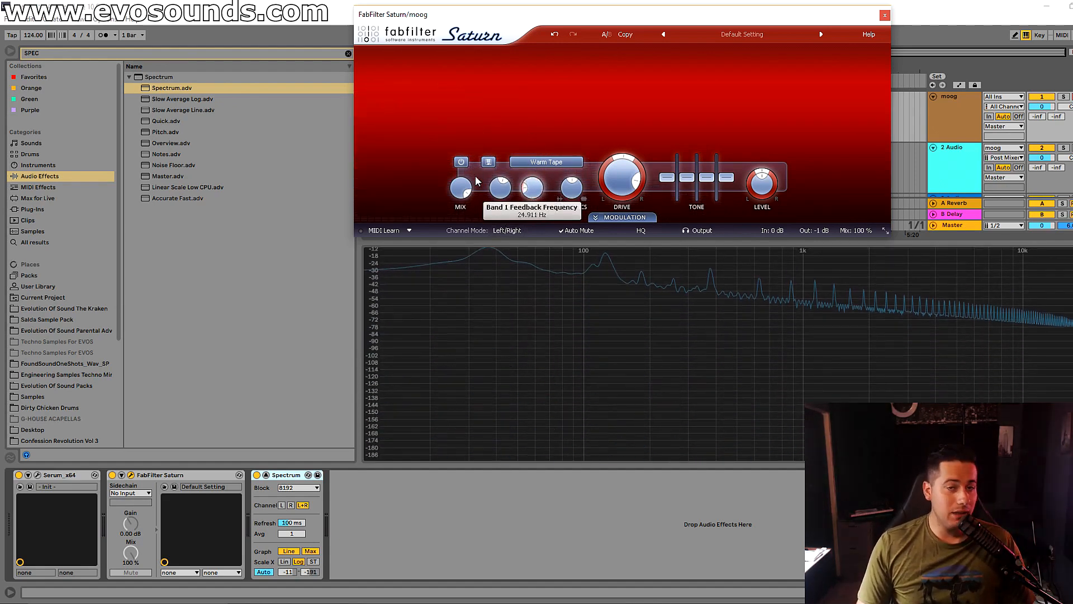
Step: Sweep Band 1's feedback frequency with varying feedback amounts while listening, ending at about 262 Hz
left_click_drag(500, 188, 530, 106)
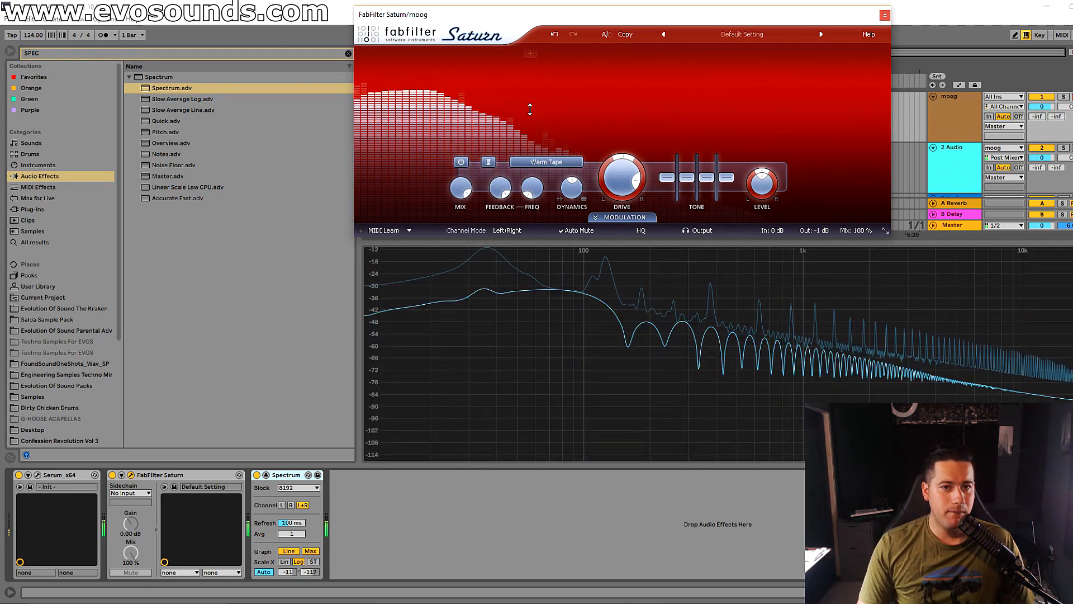
left_click_drag(531, 189, 542, 113)
left_click_drag(532, 187, 538, 154)
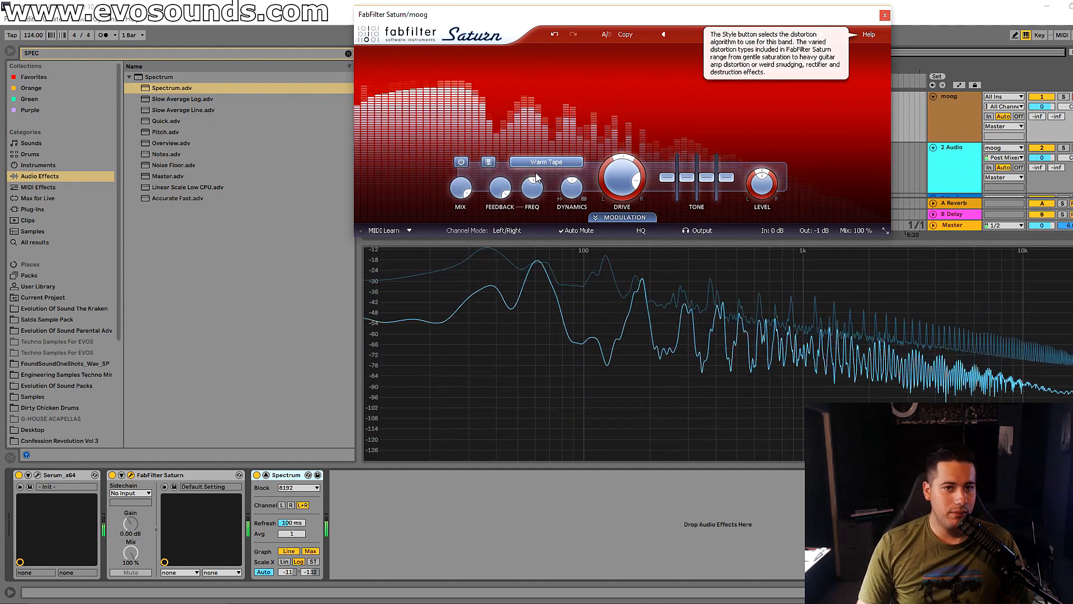
mouse_move(540, 175)
left_click_drag(538, 180, 561, 135)
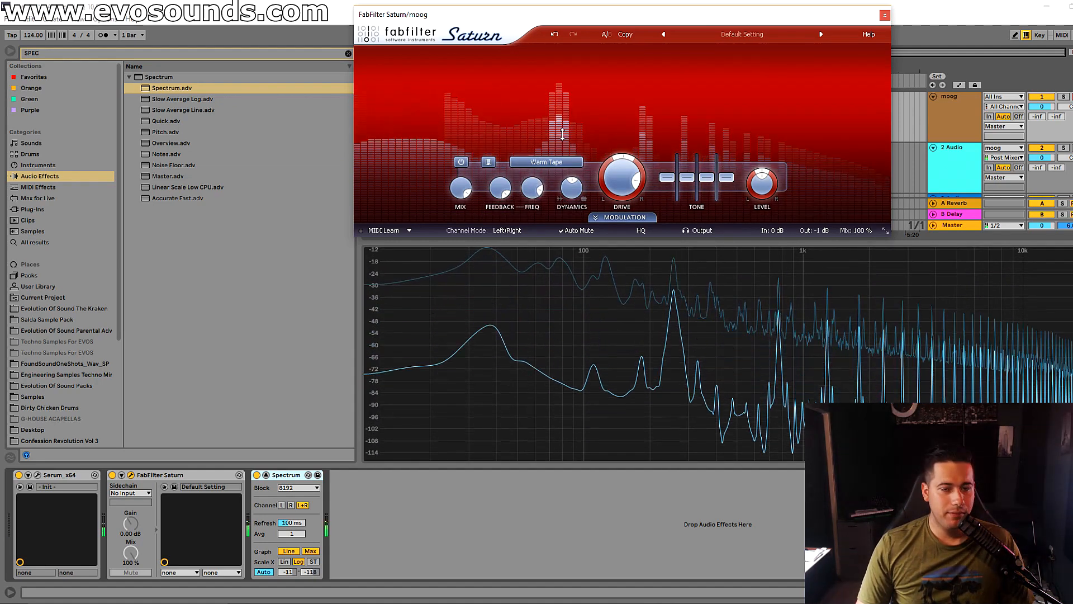
mouse_move(539, 185)
left_click_drag(505, 187, 512, 204)
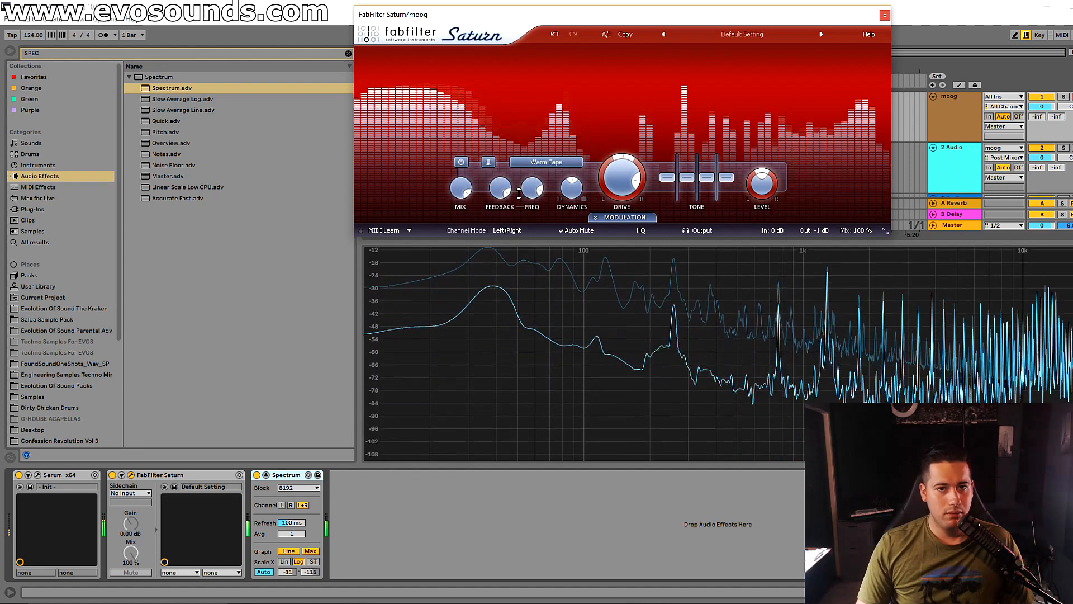
left_click_drag(528, 192, 525, 239)
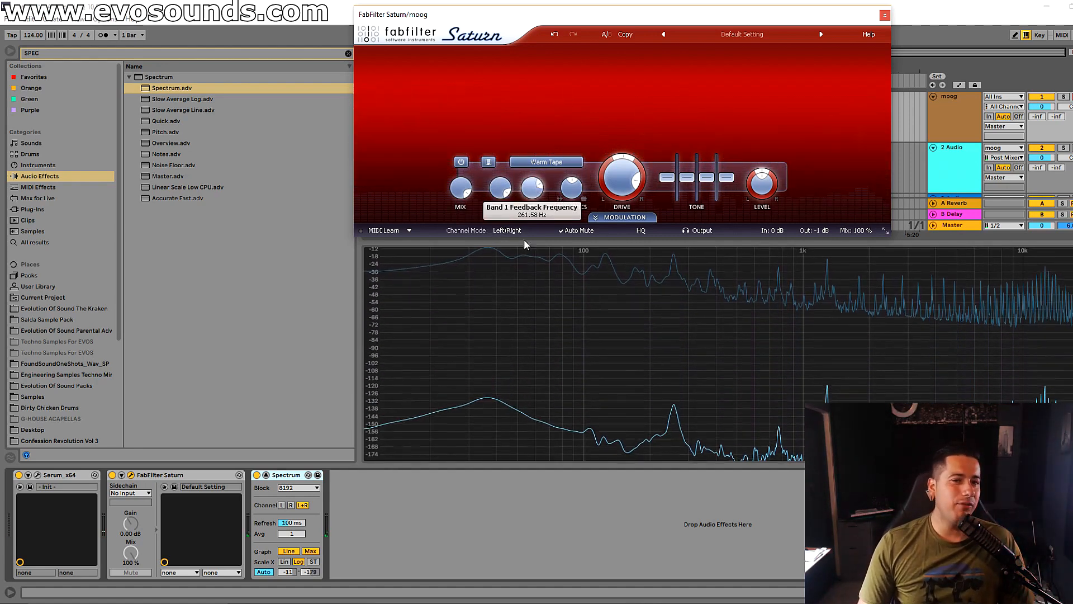
Step: Turn Band 1's feedback amount and feedback frequency down to low settings
left_click_drag(505, 192, 457, 294)
left_click_drag(535, 120, 408, 113)
left_click_drag(419, 69, 501, 5)
left_click_drag(504, 150, 424, 227)
Step: Set Band 1's distortion style to Clean Tube
left_click(546, 162)
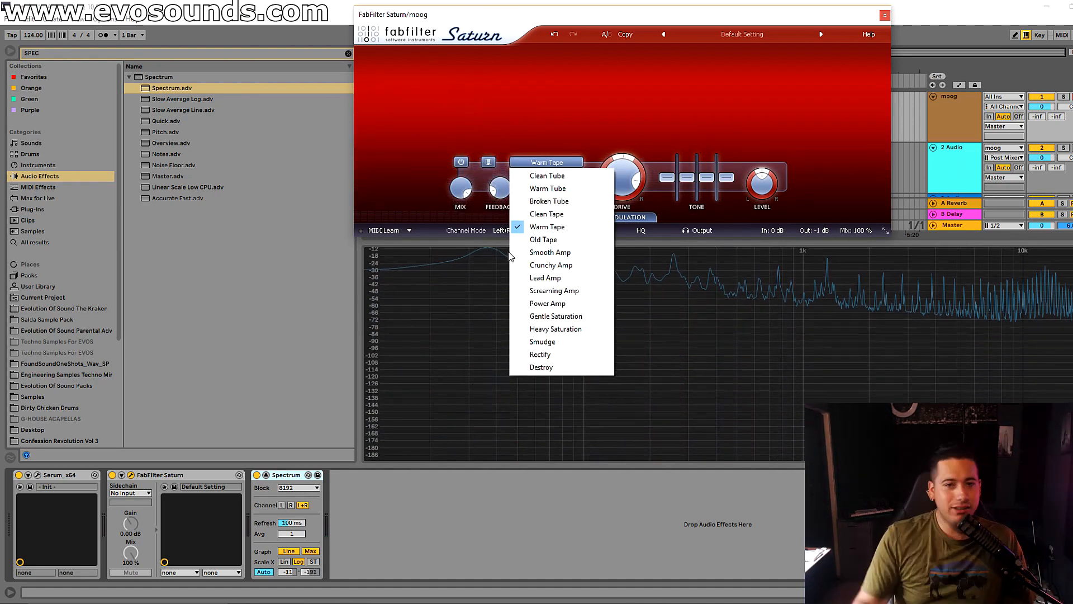
left_click(487, 208)
left_click(547, 160)
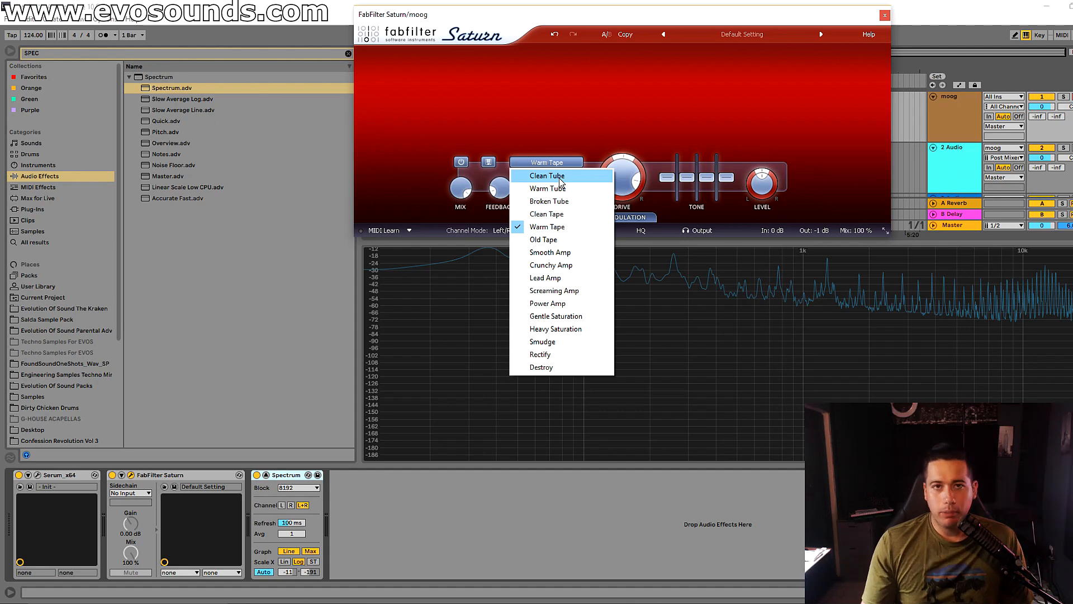
left_click(560, 178)
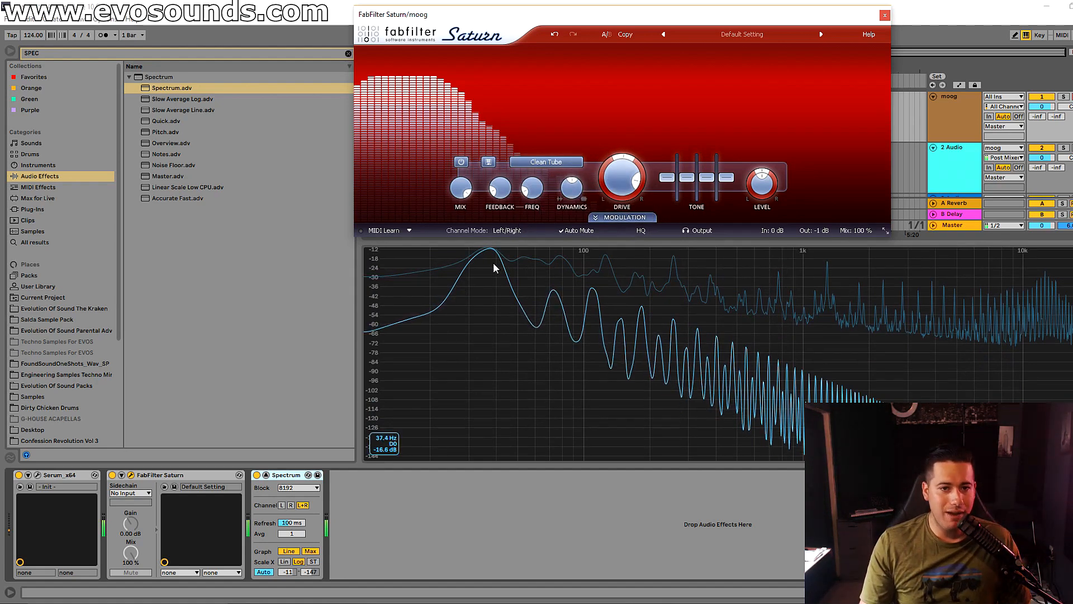
Step: Audition the Warm Tube style on Band 1, and follow it with Broken Tube
left_click(546, 161)
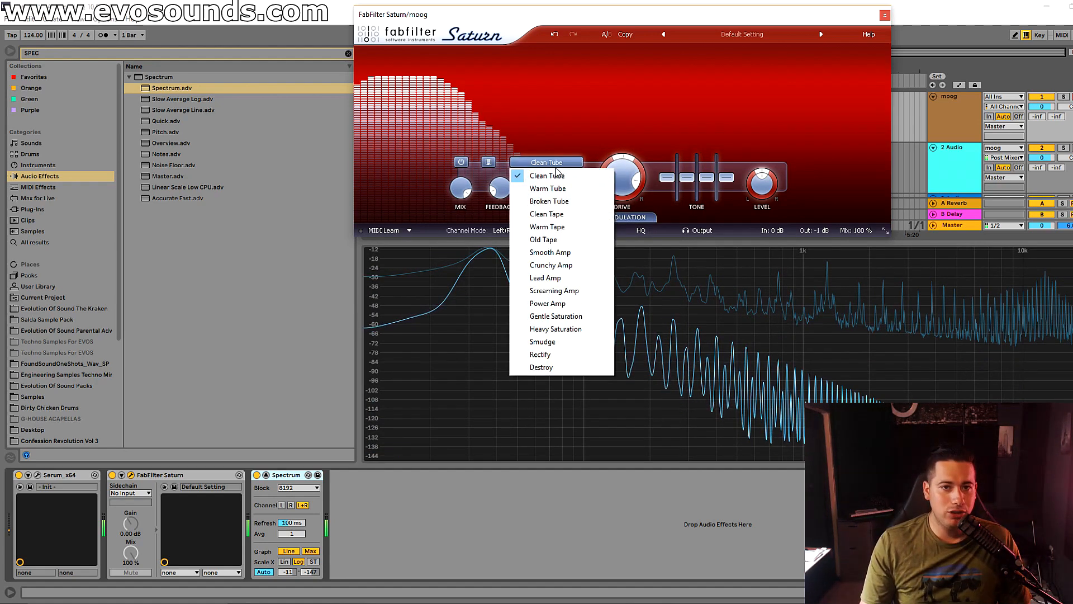
left_click(544, 186)
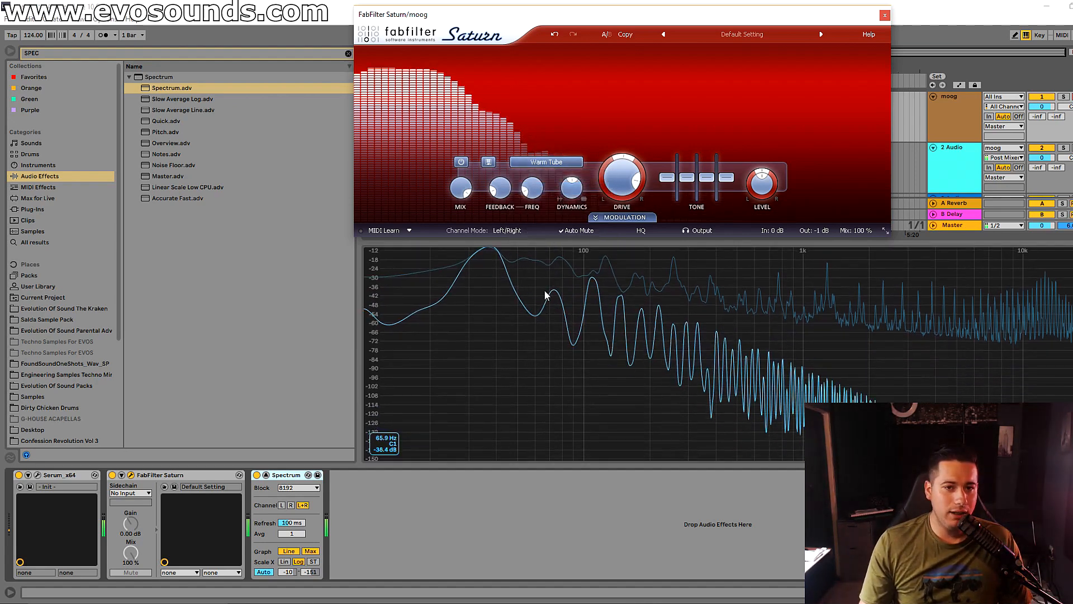
left_click(559, 161)
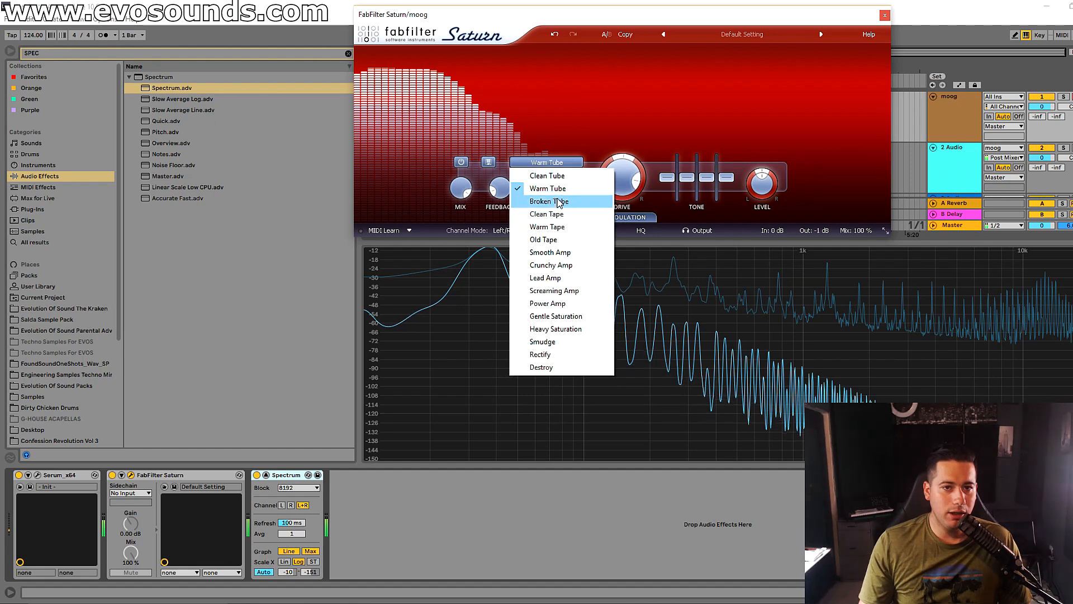
left_click(558, 201)
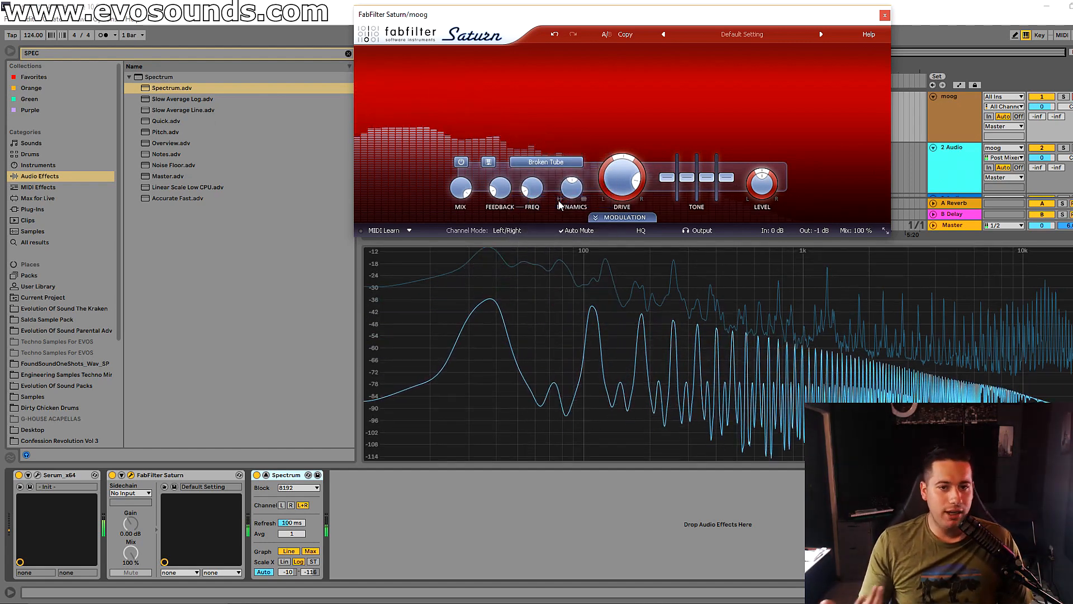
Step: Audition Band 1's Clean Tape and Warm Tape distortion styles on the bass sound
left_click(559, 163)
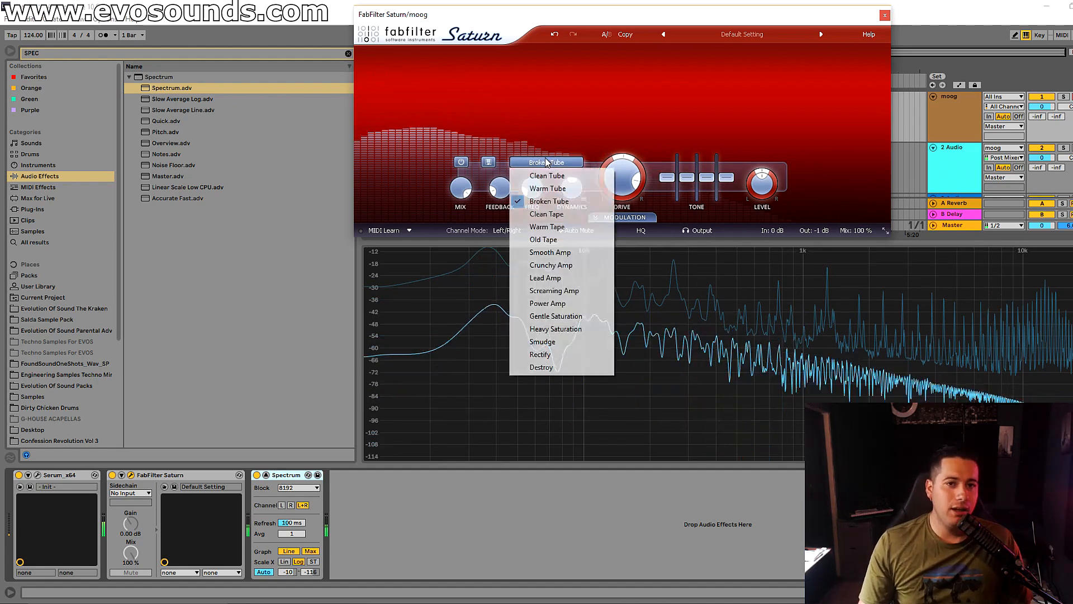
left_click(567, 214)
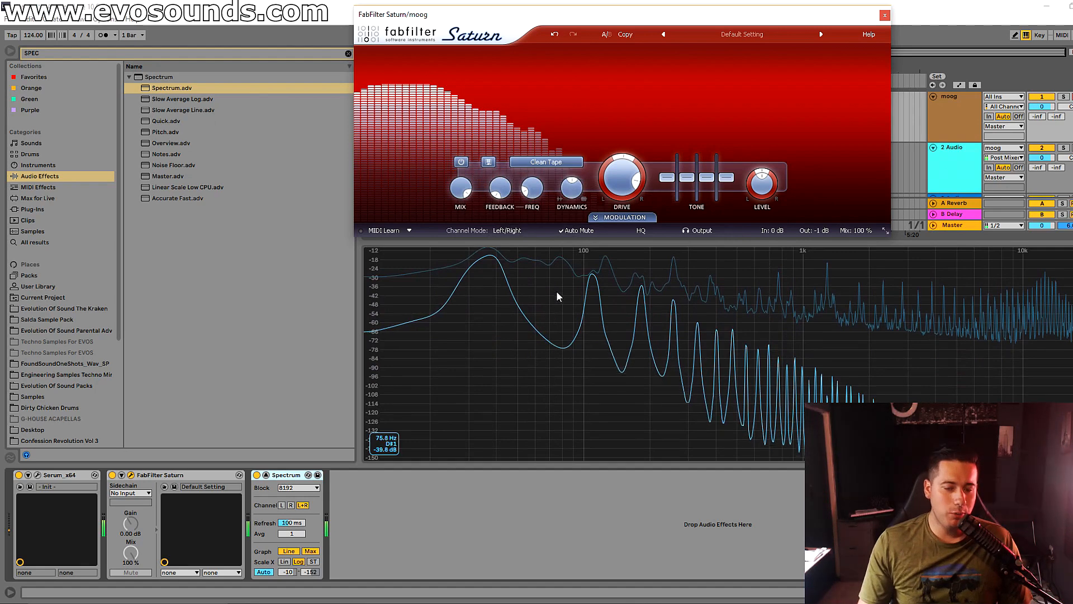
left_click(547, 165)
left_click(547, 226)
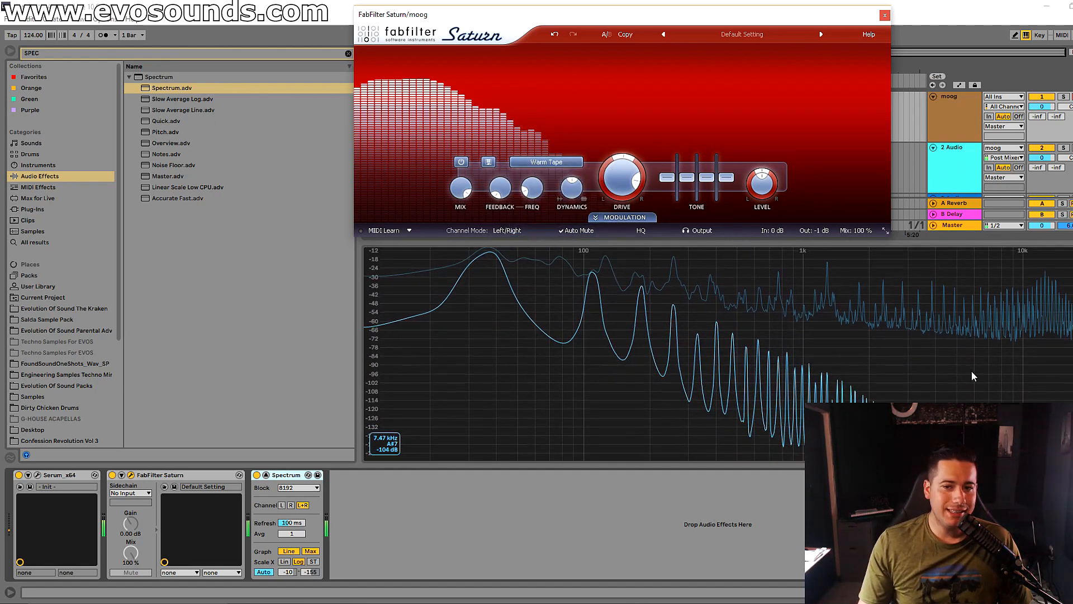
Step: Compare Clean Tape with Warm Tape once more, and set Band 1's distortion style to Old Tape
left_click(547, 162)
left_click(564, 214)
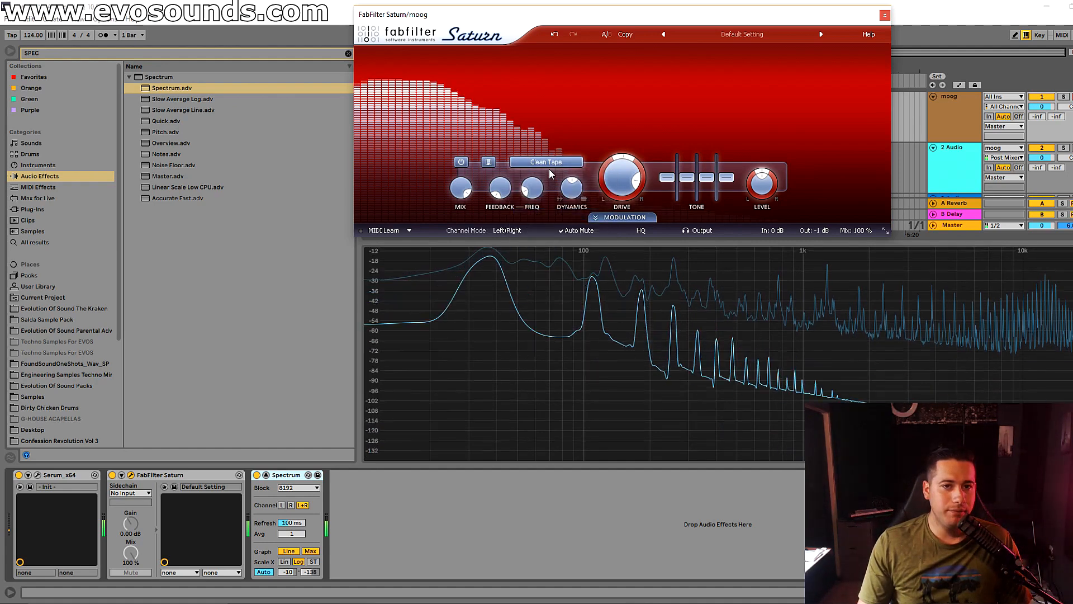
left_click(547, 163)
left_click(579, 230)
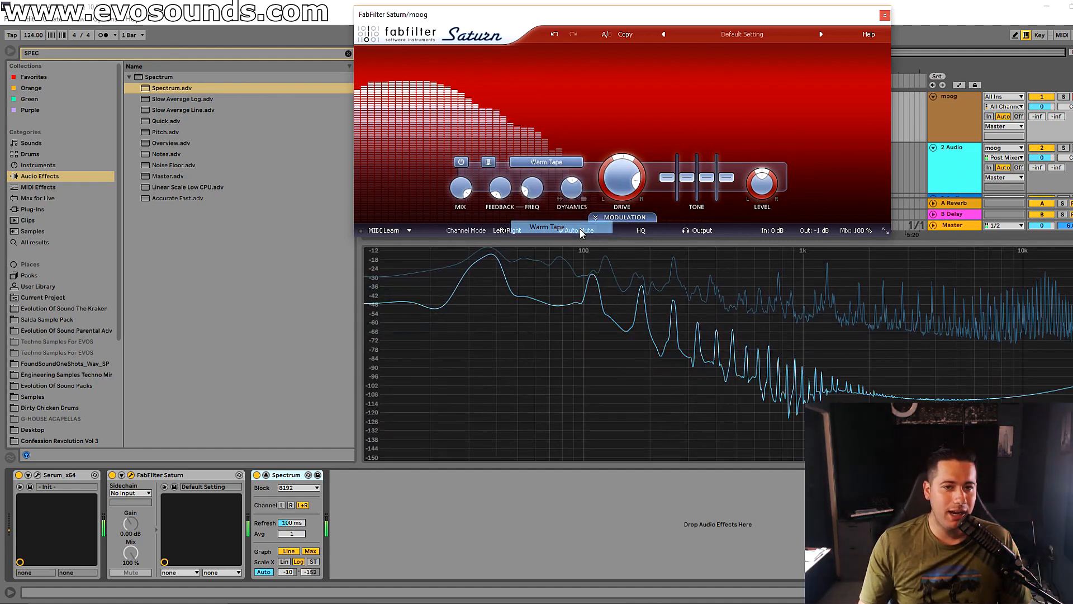
left_click(557, 163)
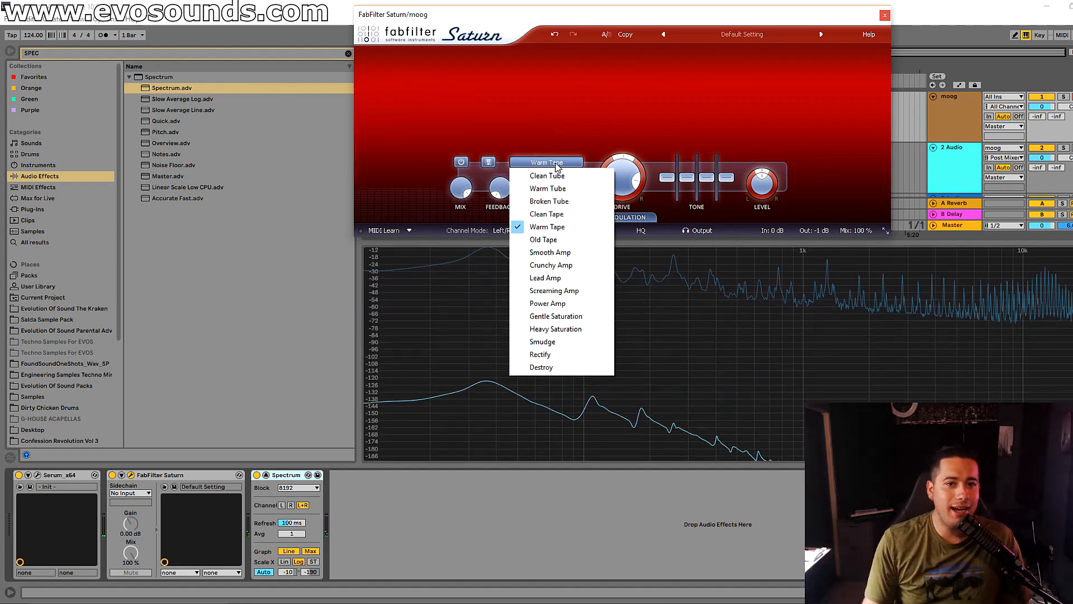
left_click(551, 239)
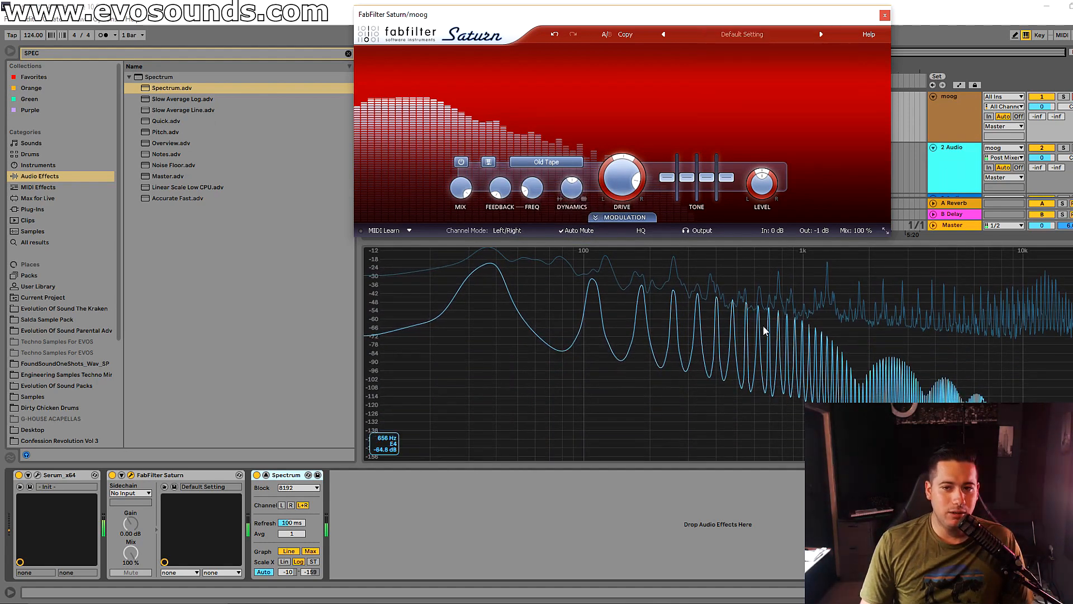
Step: Audition the Smooth Amp and Crunchy Amp distortion styles on Band 1
left_click(556, 161)
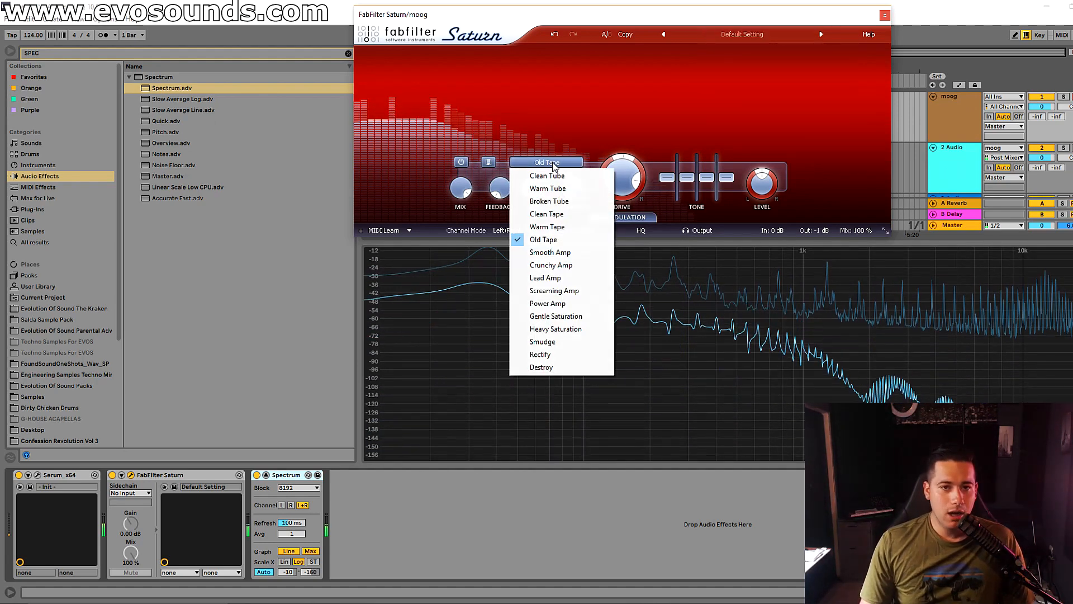
left_click(581, 250)
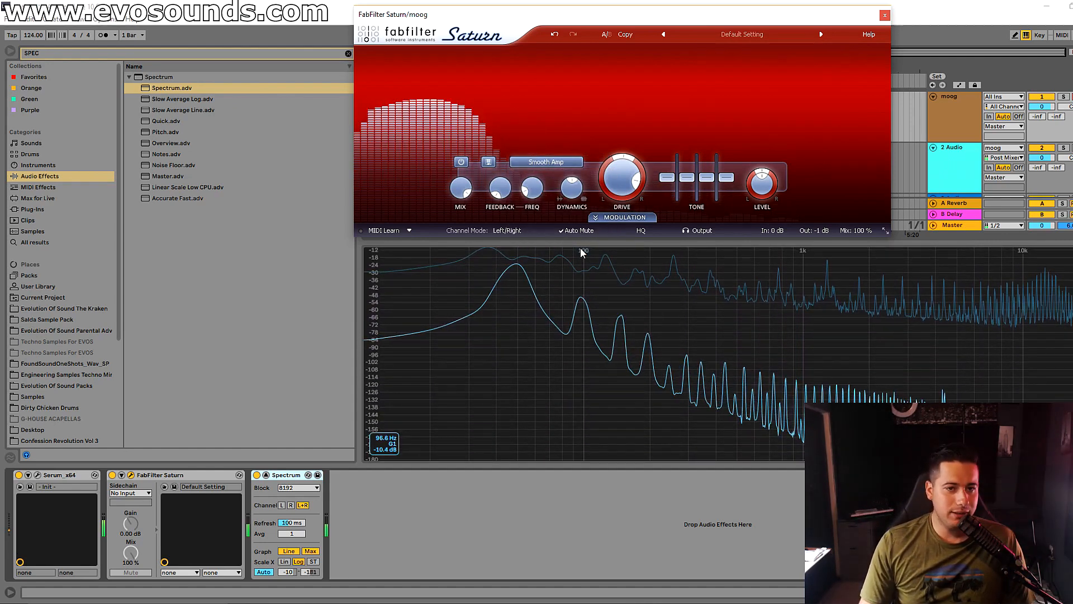
left_click(540, 161)
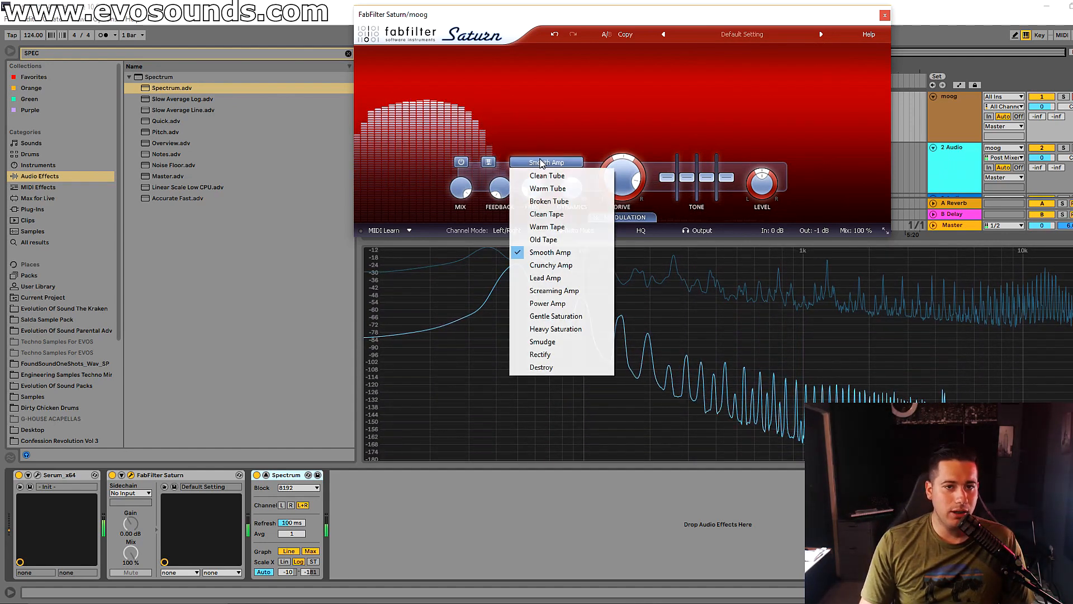
left_click(569, 263)
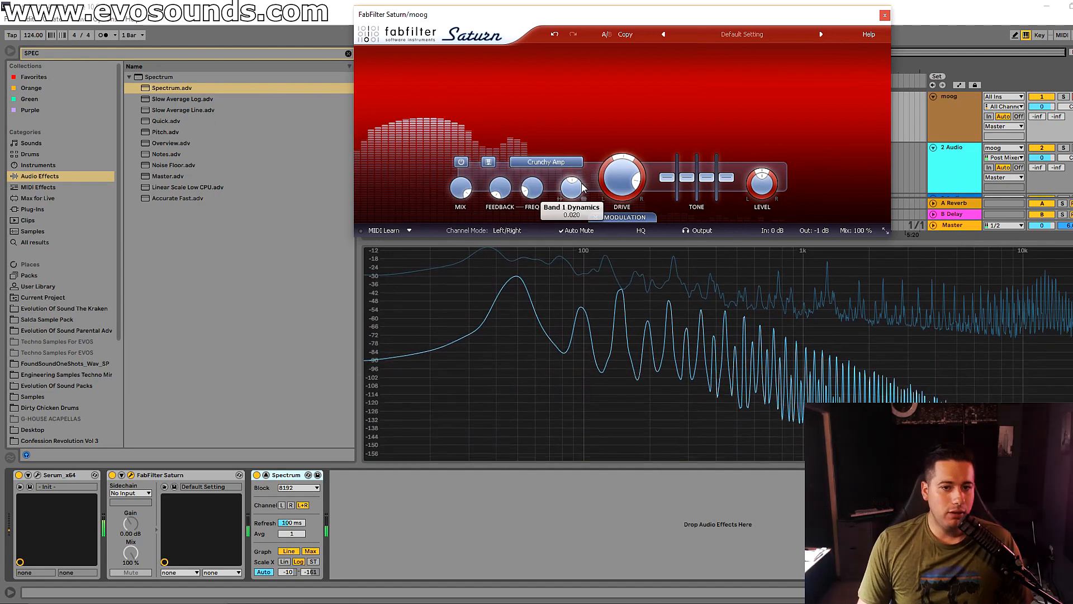
Step: Set Band 1's distortion style to Lead Amp, and lower and raise the band's mix while listening
left_click(546, 163)
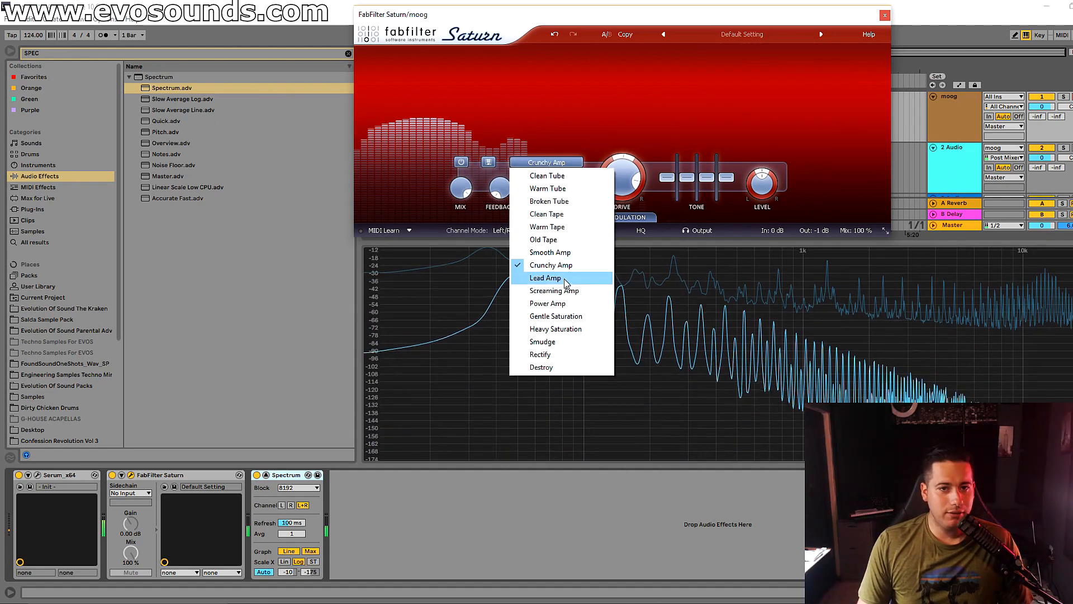
left_click(564, 278)
left_click(546, 162)
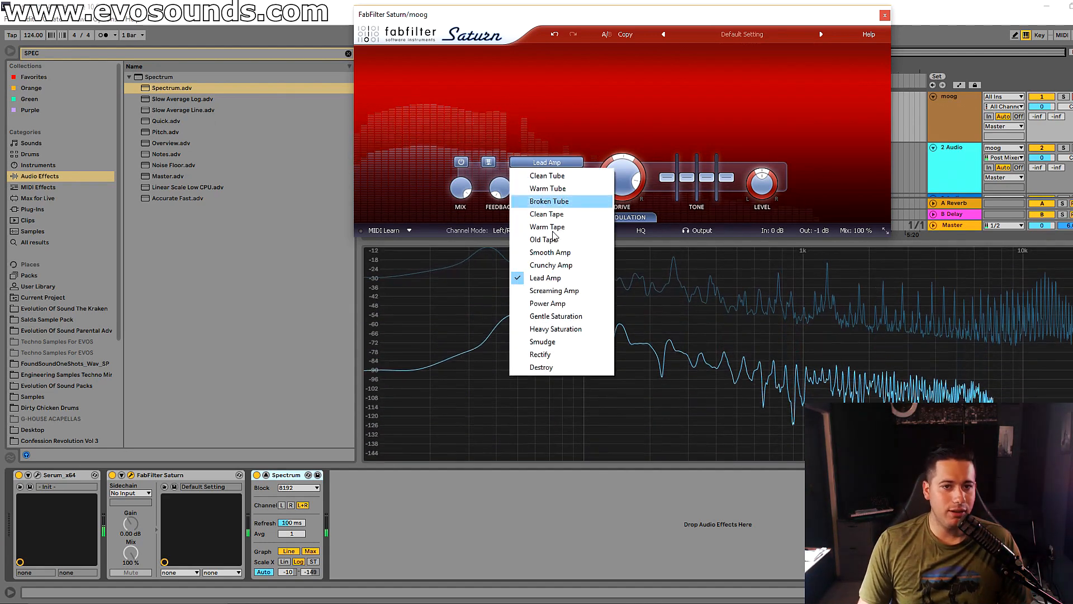
left_click(562, 277)
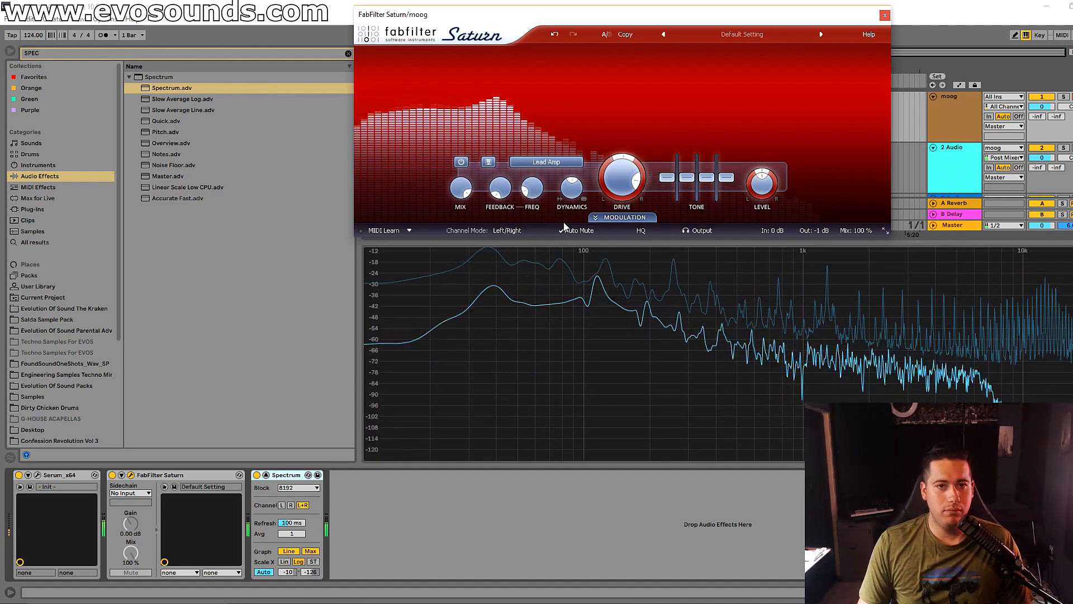
left_click_drag(460, 188, 417, 289)
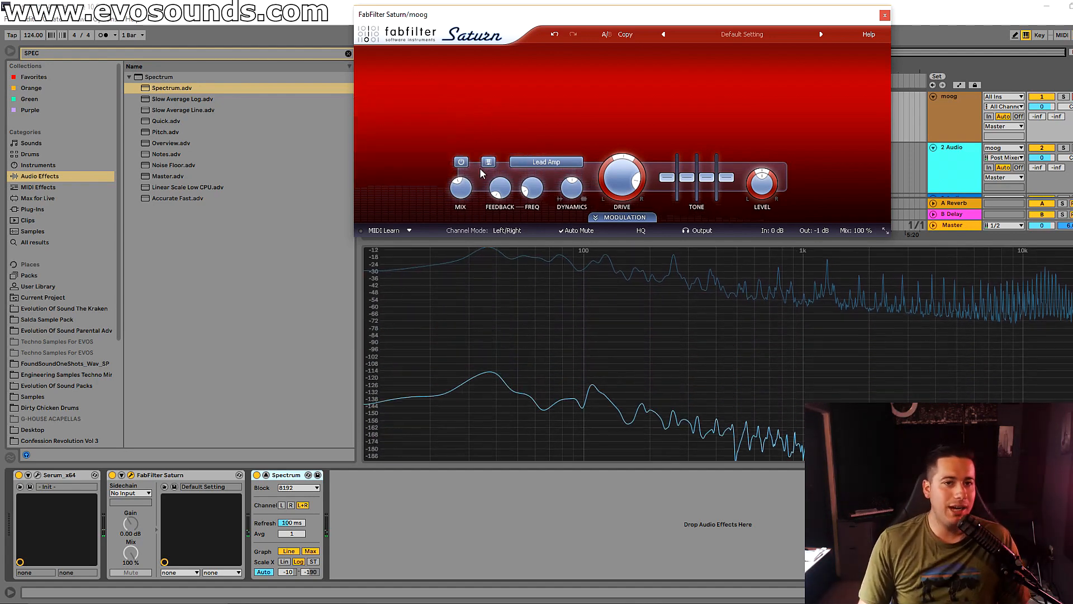
left_click_drag(461, 188, 526, 79)
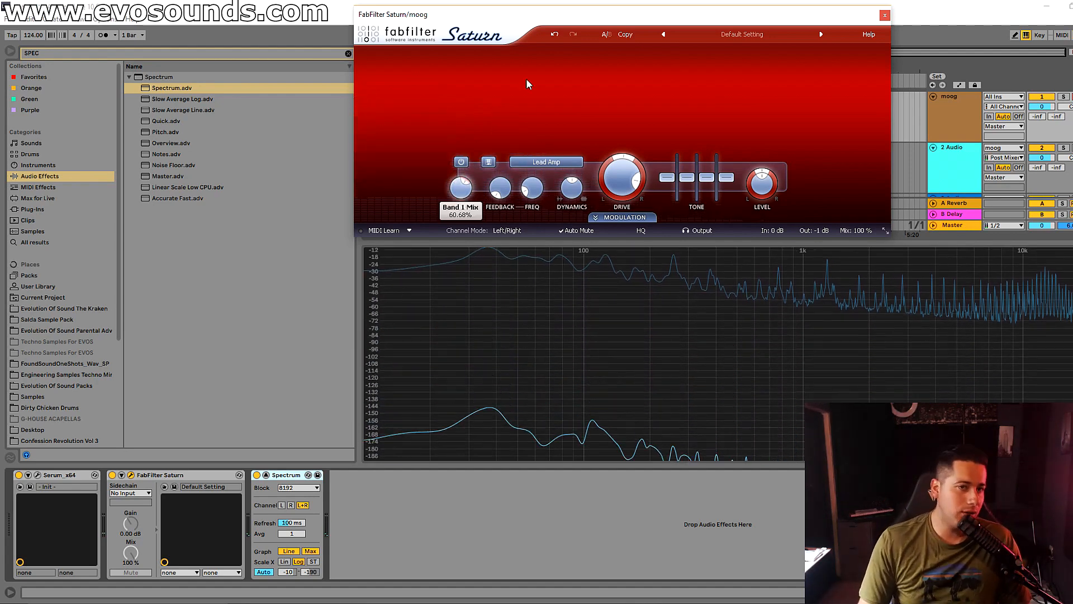
Step: Audition the Screaming Amp and Power Amp distortion styles on Band 1
left_click(545, 162)
left_click(573, 292)
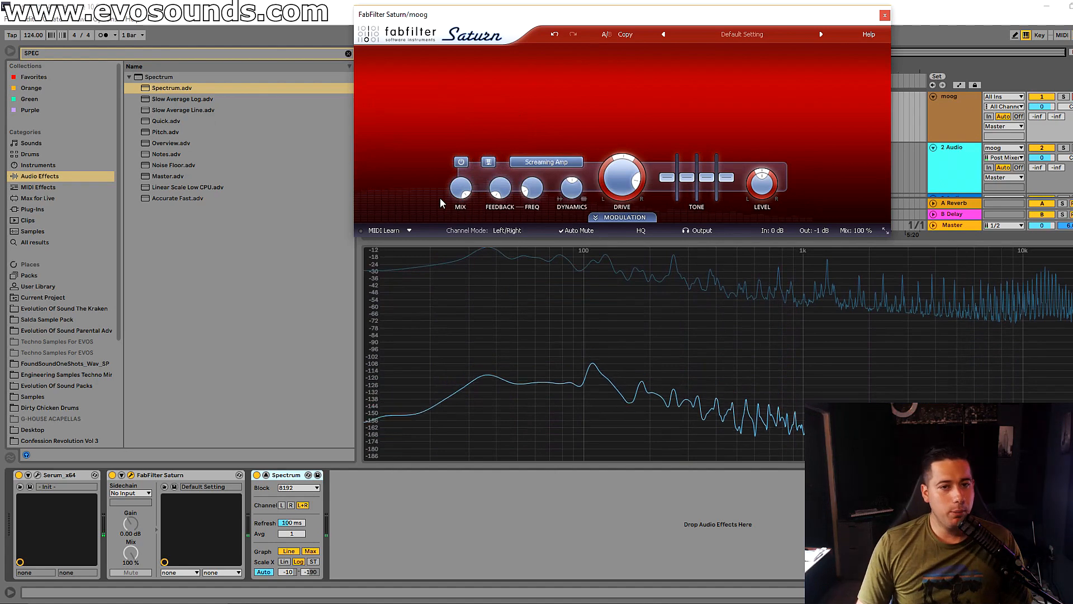
left_click(546, 162)
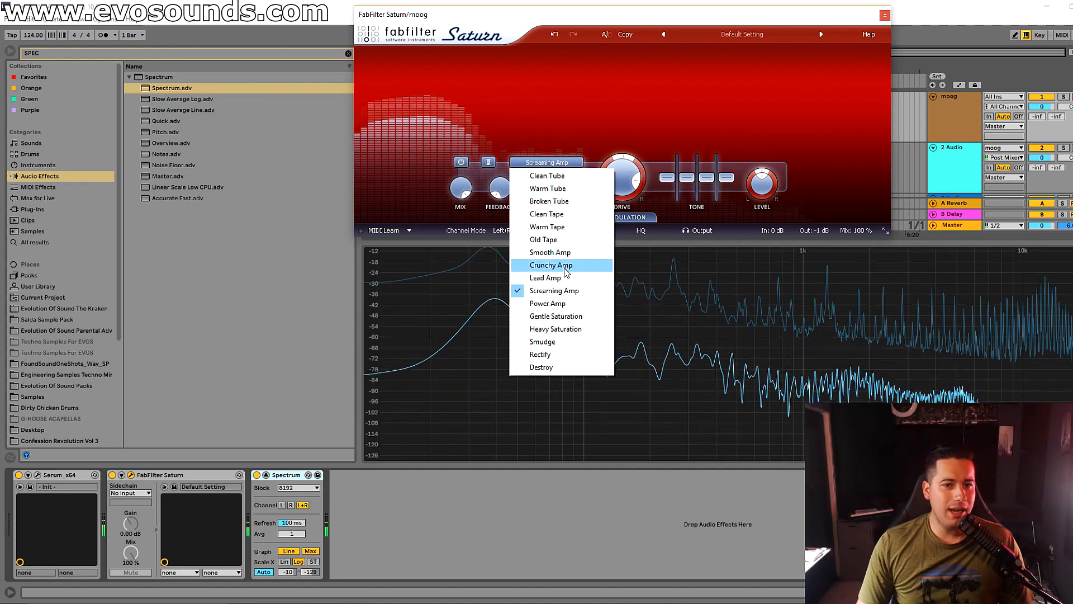
left_click(550, 302)
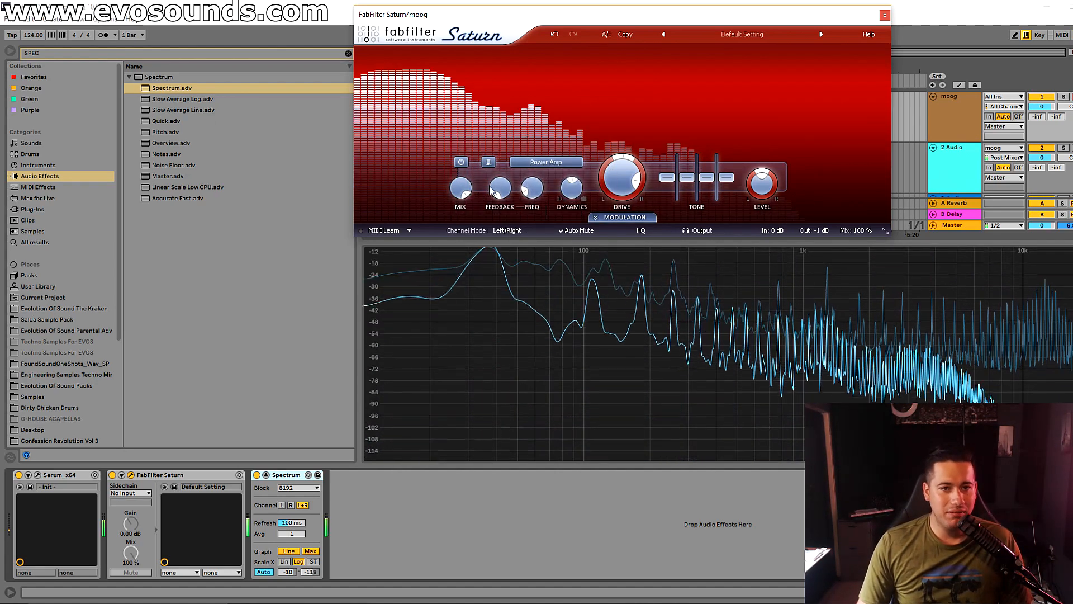
Step: Set Band 1's distortion style to Rectify, and turn its drive down and back up while playing repeated notes
left_click(540, 162)
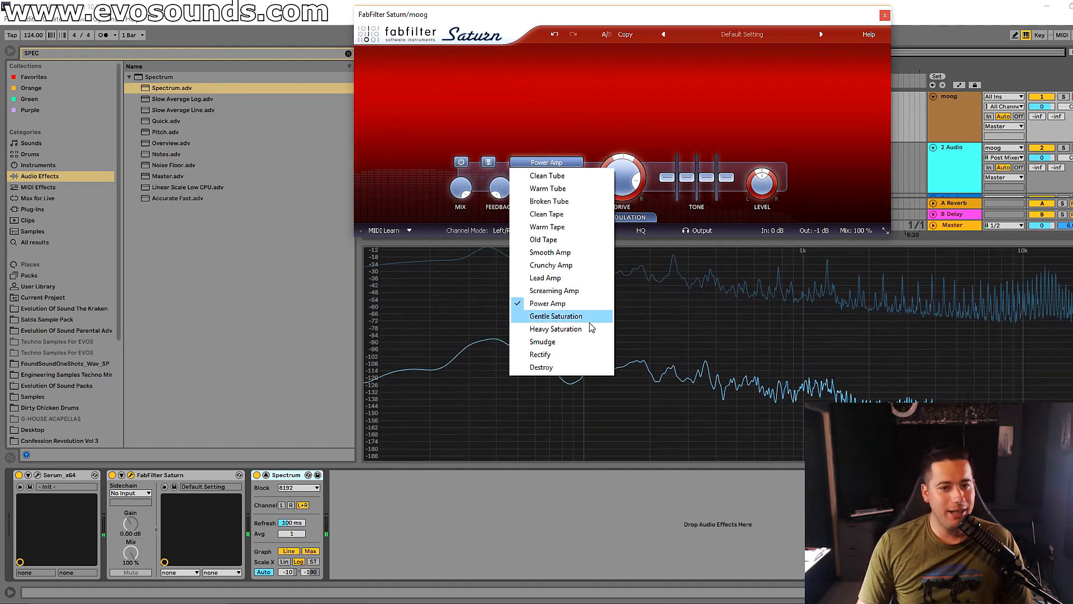
left_click(559, 354)
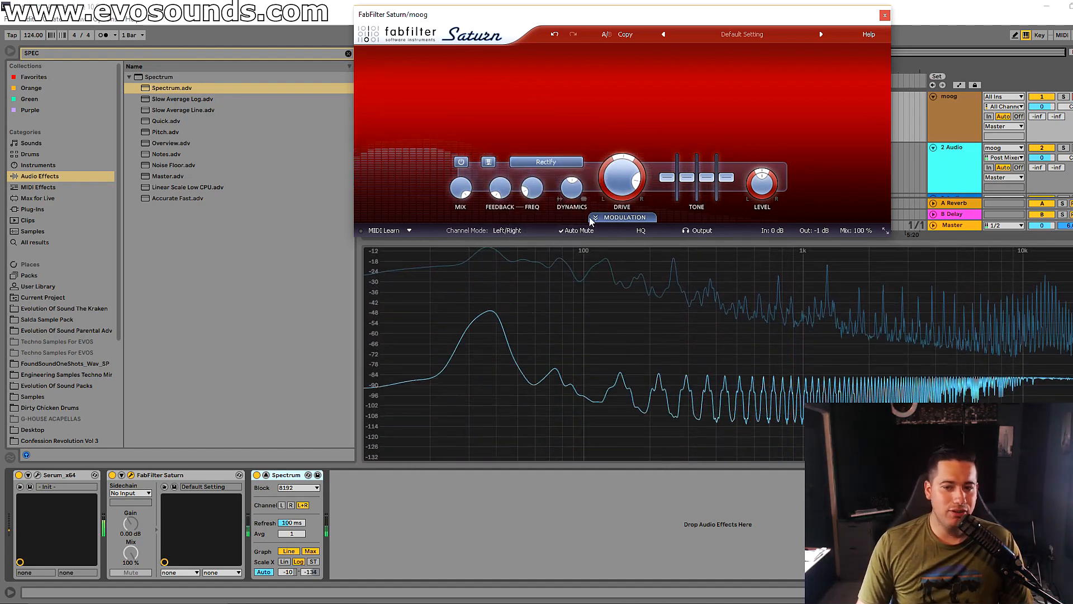
left_click_drag(621, 178, 587, 248)
key("z")
key("z")
key("z")
left_click_drag(554, 304, 642, 53)
Step: Set Band 1's distortion style to Destroy and reduce its drive to 0%
left_click(558, 162)
left_click(559, 367)
left_click_drag(621, 174, 564, 297)
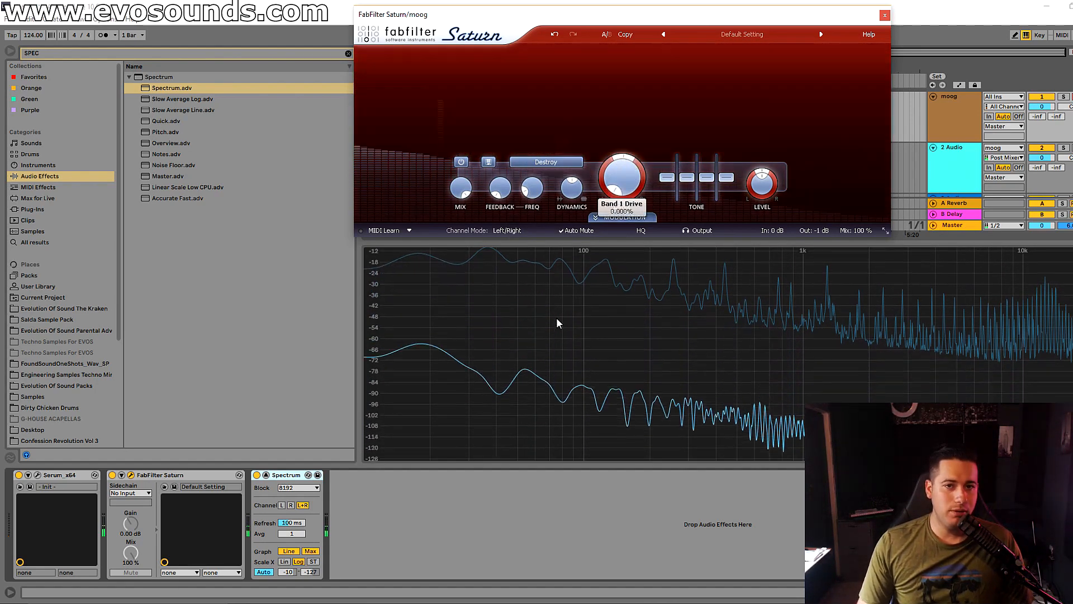
Step: Reset Saturn by reloading the Default Setting preset
left_click(540, 162)
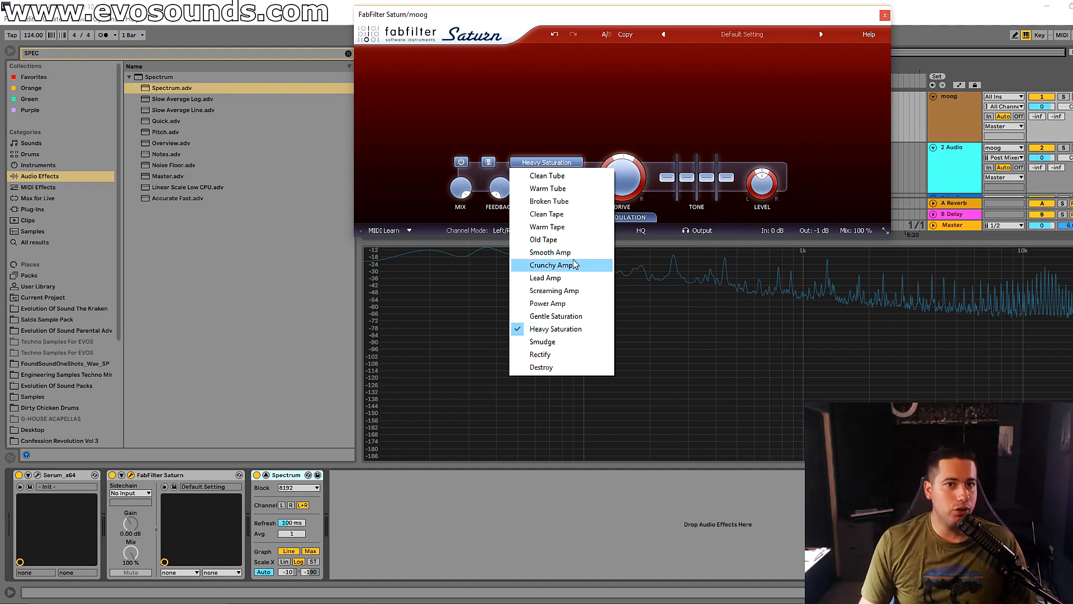
left_click(727, 34)
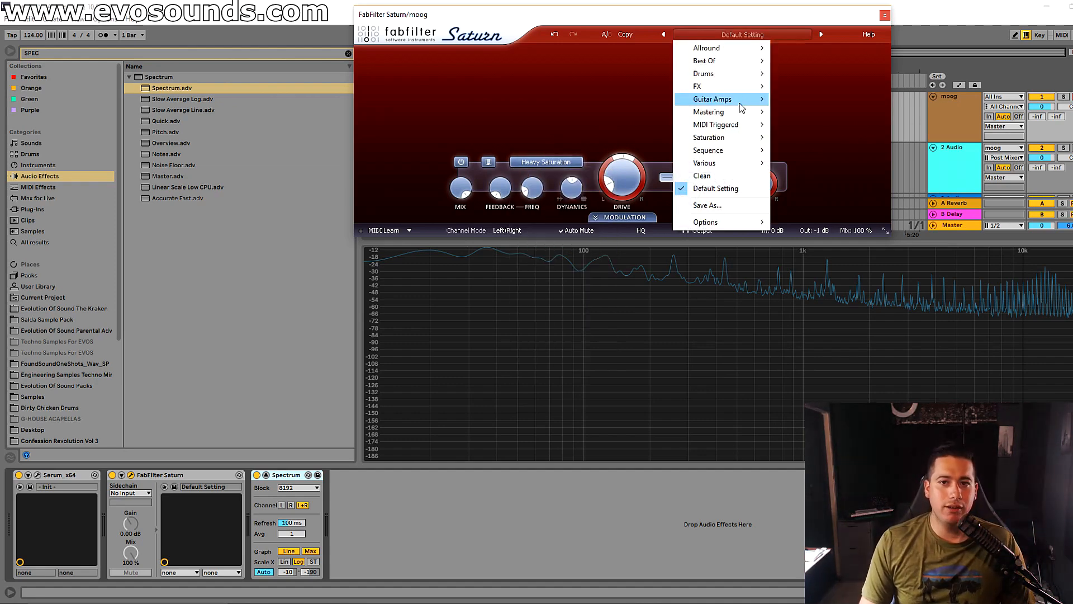
left_click(715, 189)
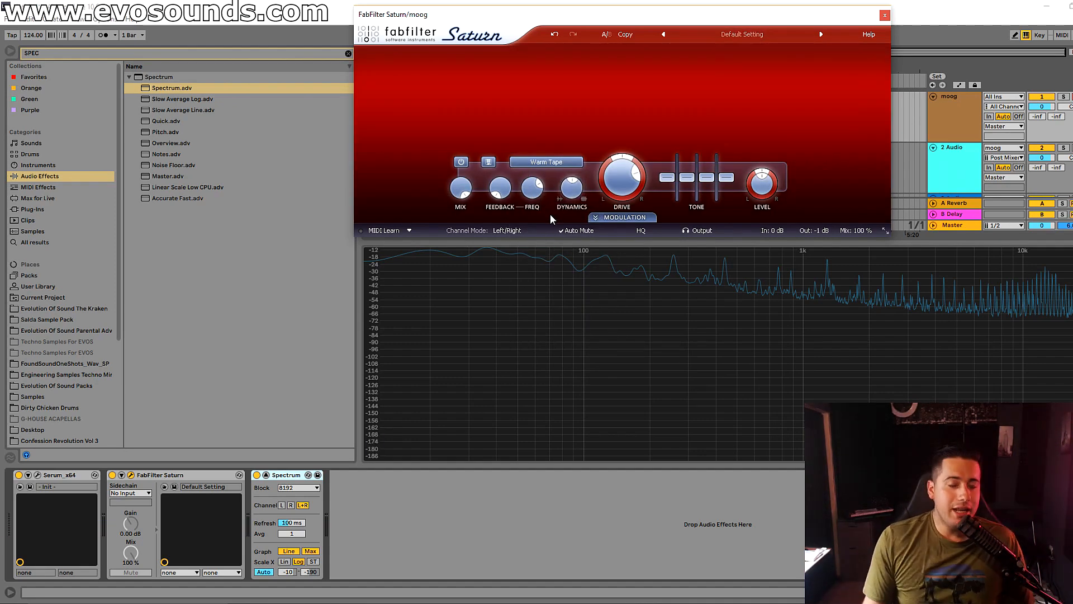
Step: Sweep Band 1's dynamics between about -0.835 and 1.000 to compare expansion and compression, ending at a moderate positive amount
left_click_drag(569, 179, 564, 129)
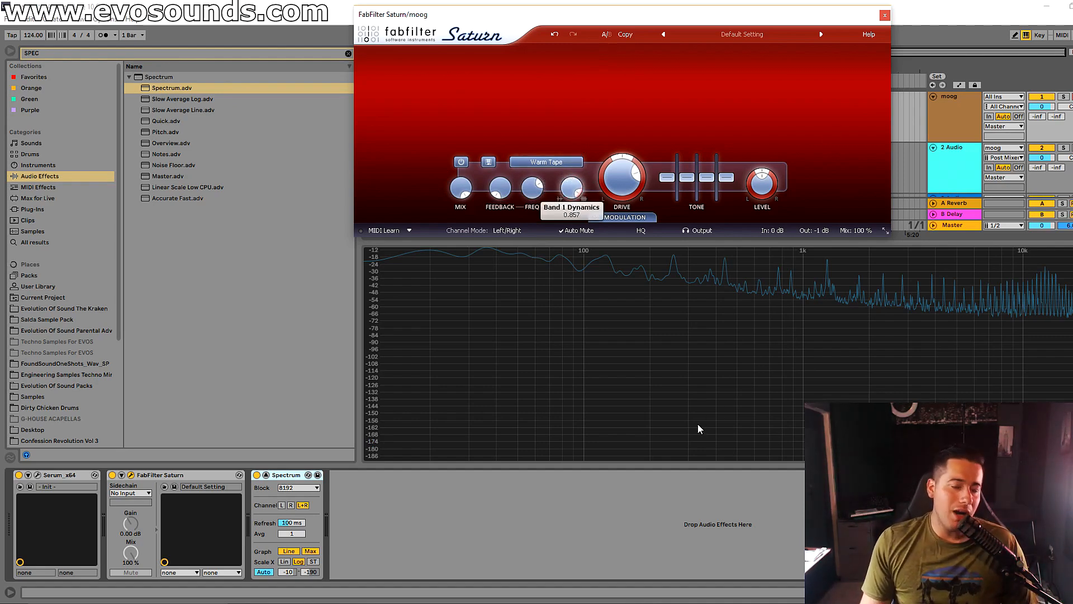
left_click_drag(698, 425, 579, 481)
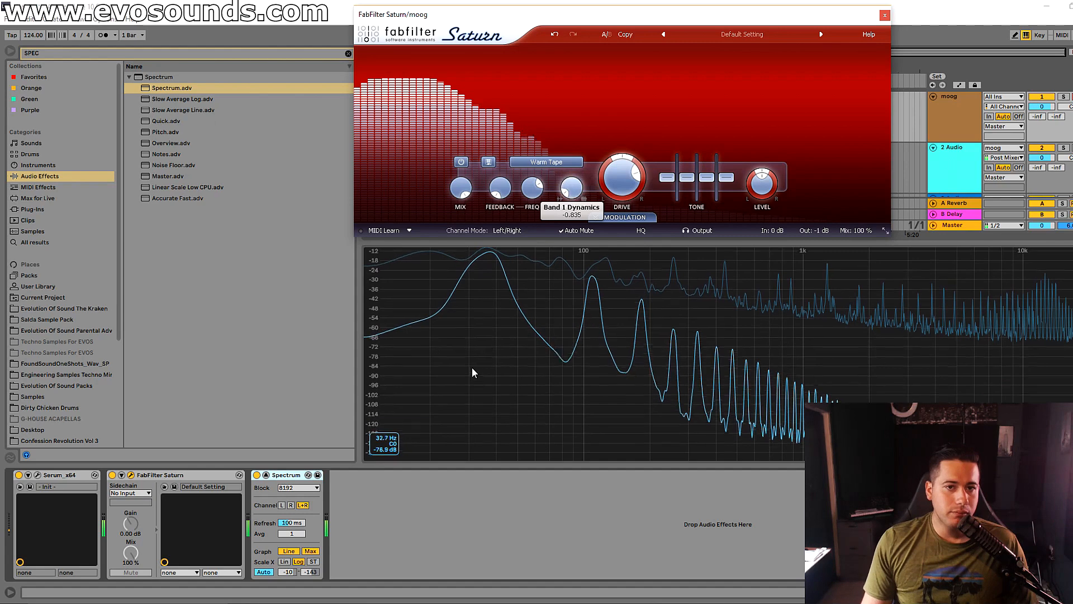
left_click_drag(468, 358, 681, 406)
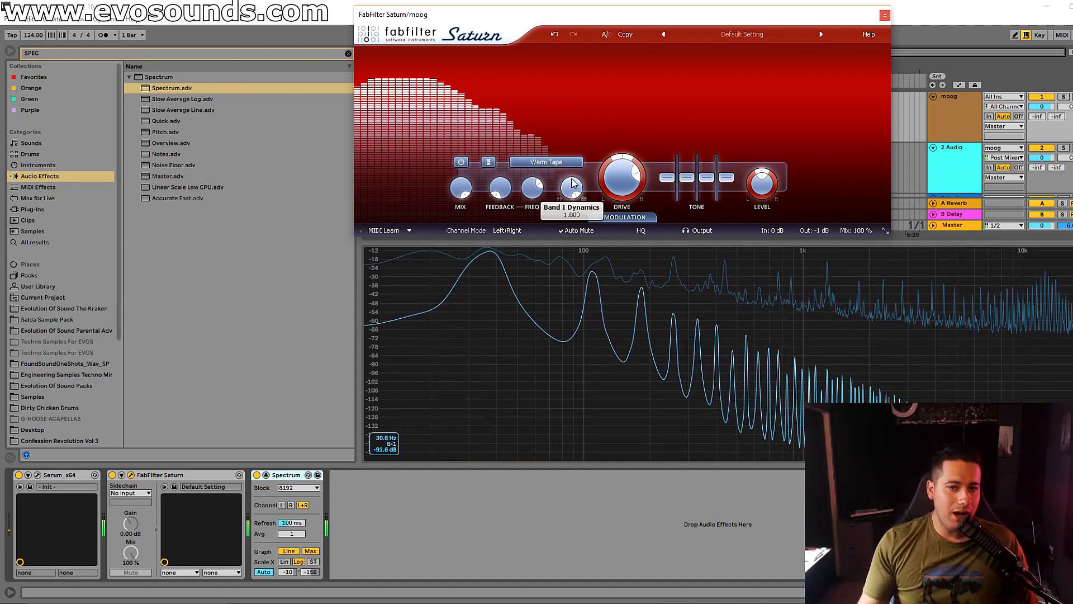
mouse_move(572, 183)
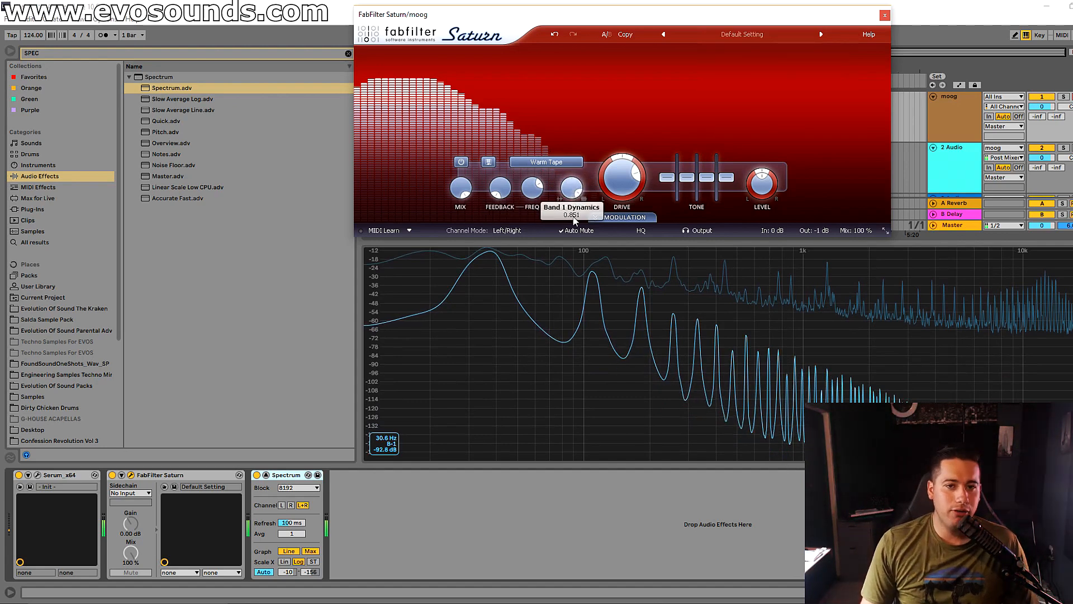
left_click_drag(504, 347, 518, 266)
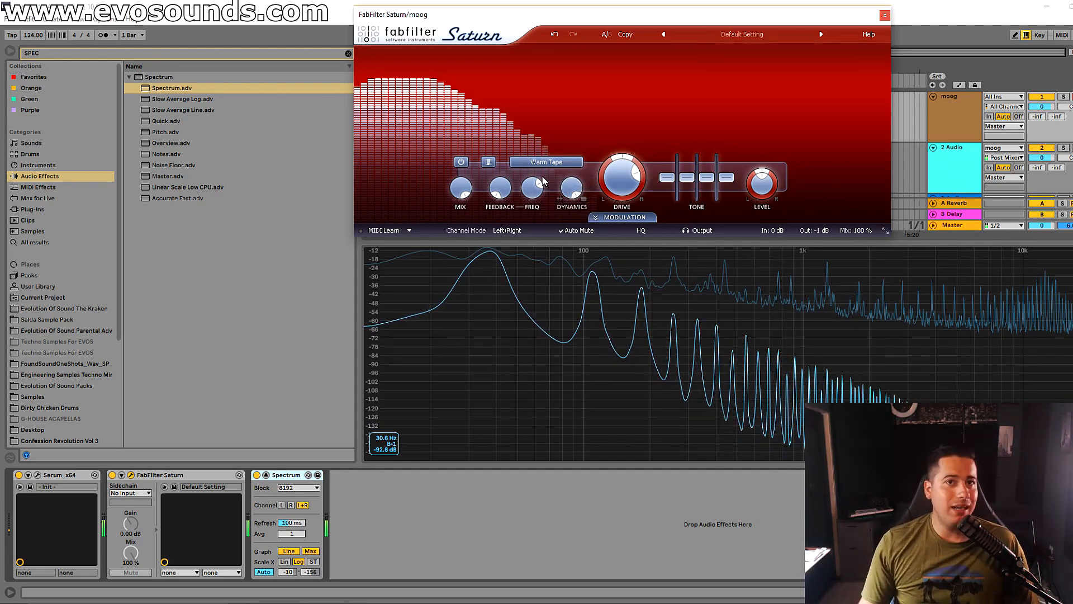
left_click_drag(573, 191, 499, 350)
left_click_drag(571, 187, 577, 134)
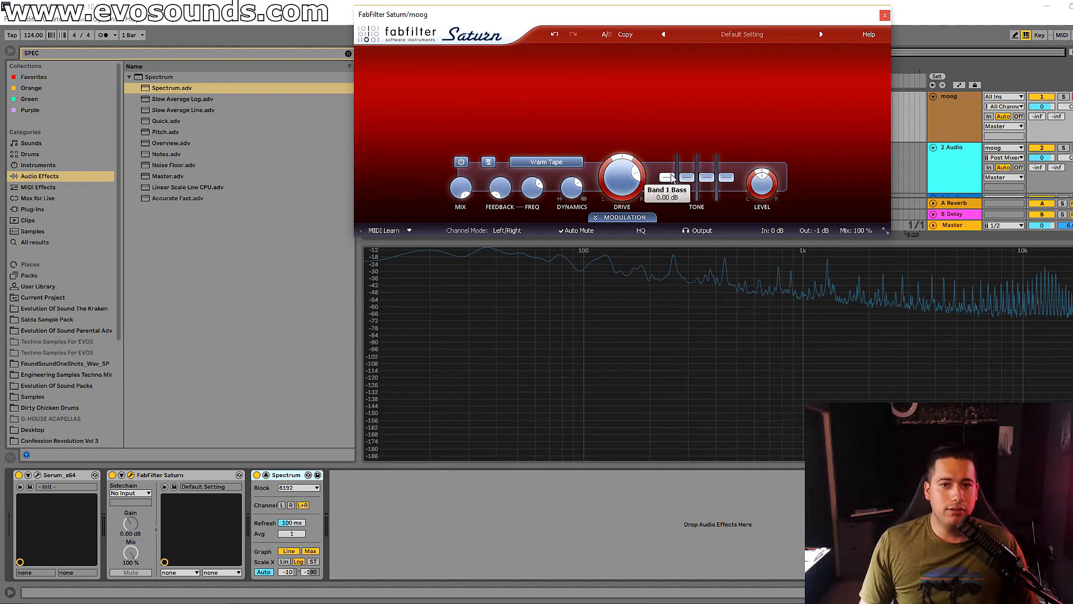
Step: Boost Band 1's bass tone to +24 dB, then its mid and presence in turn, returning each to about 0 dB
left_click_drag(676, 173, 678, 153)
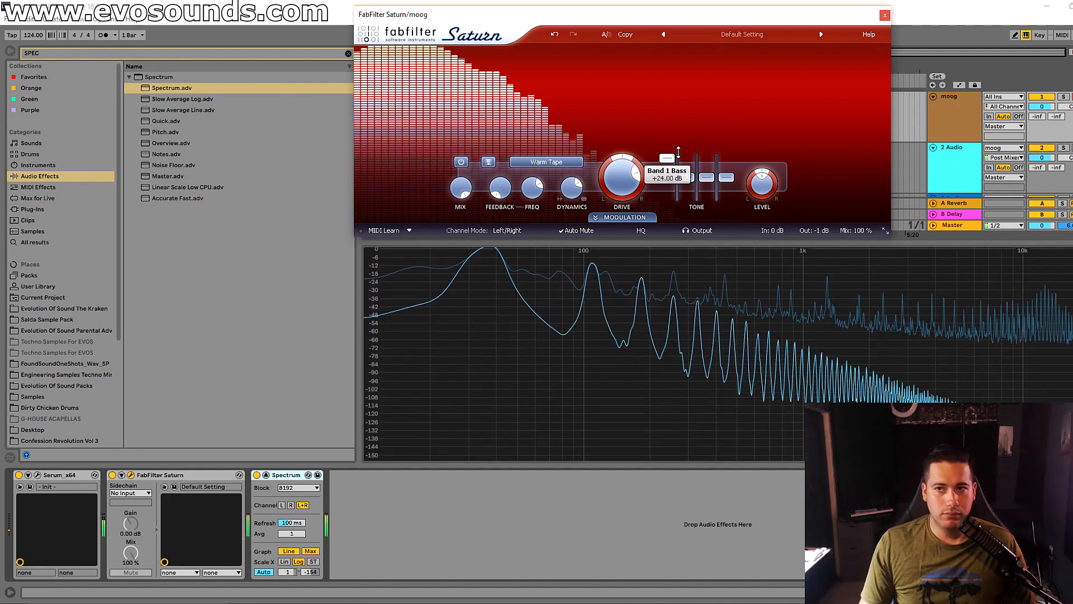
left_click_drag(678, 153, 689, 184)
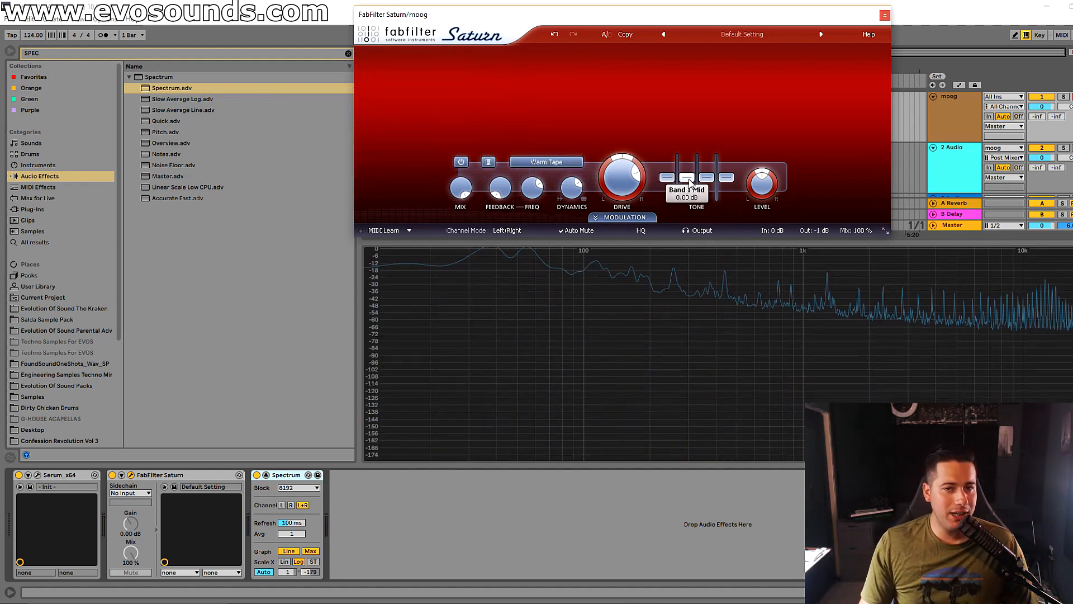
left_click_drag(691, 180, 687, 166)
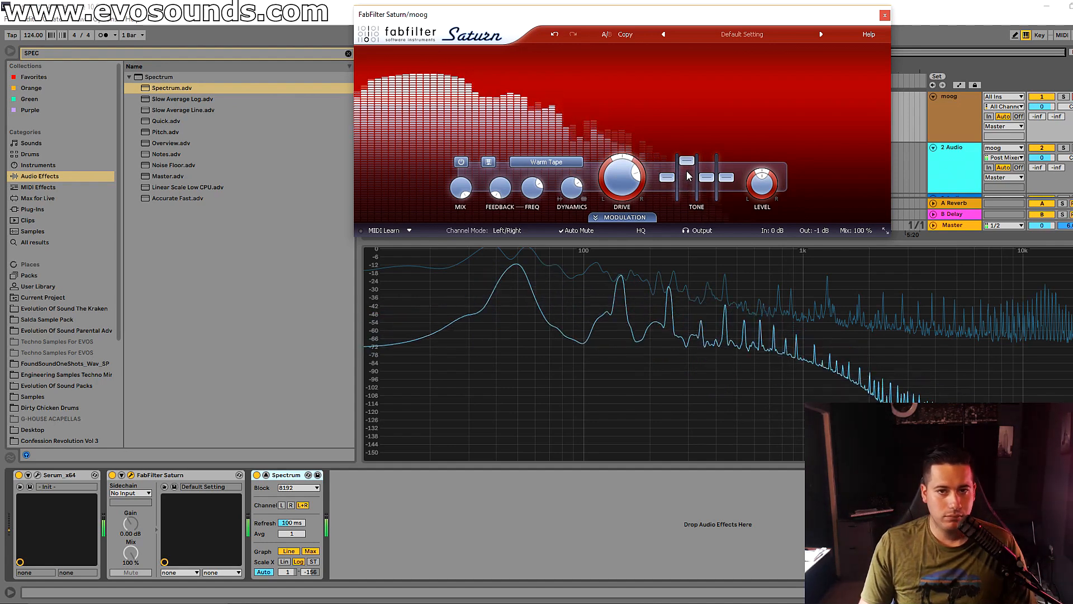
left_click_drag(684, 171, 684, 186)
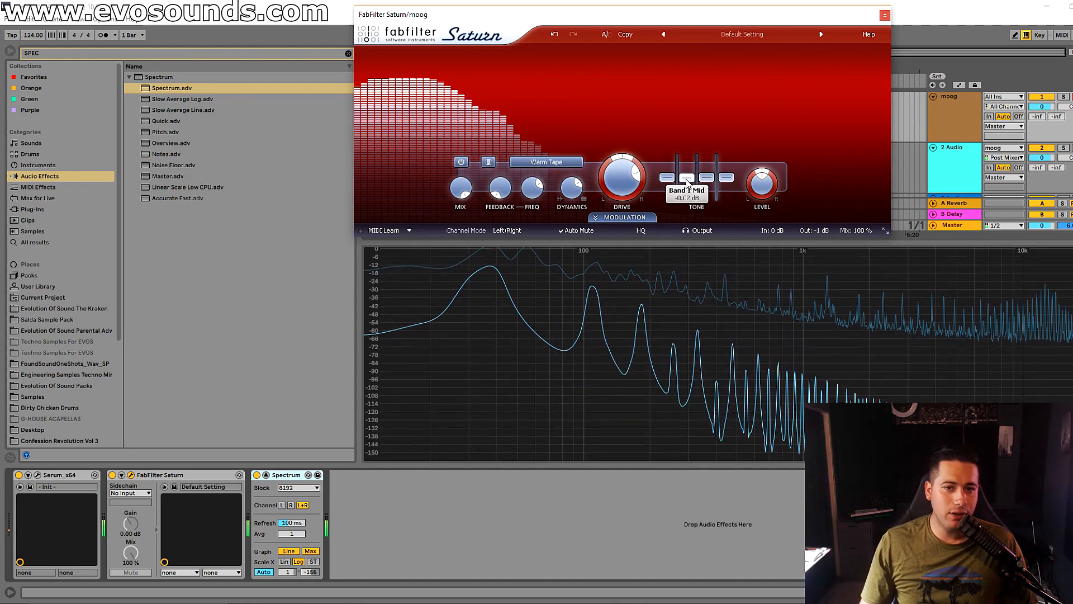
left_click_drag(689, 180, 696, 163)
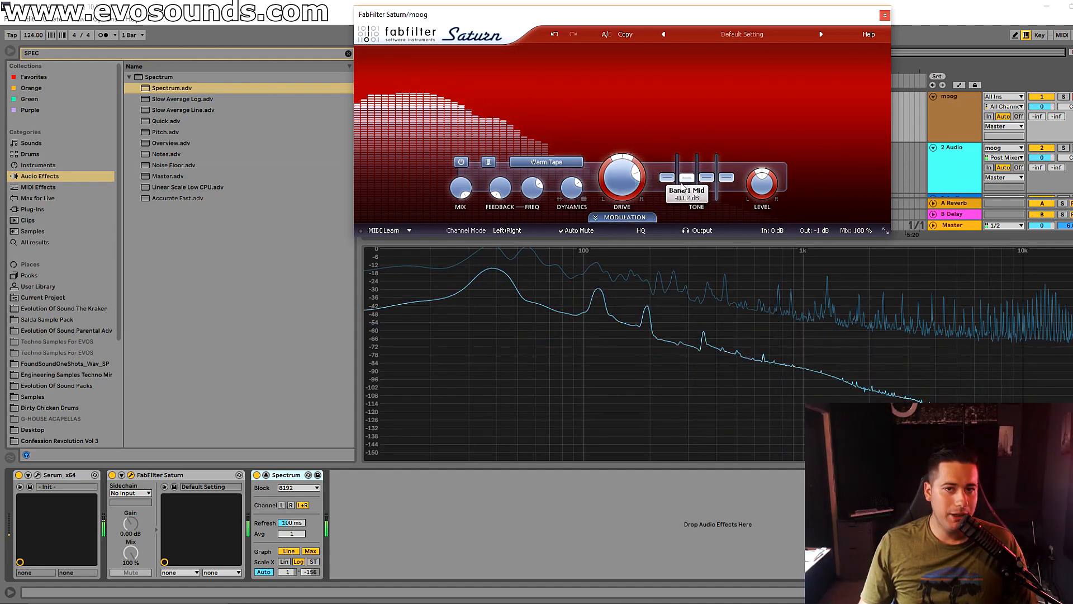
left_click_drag(682, 166, 682, 181)
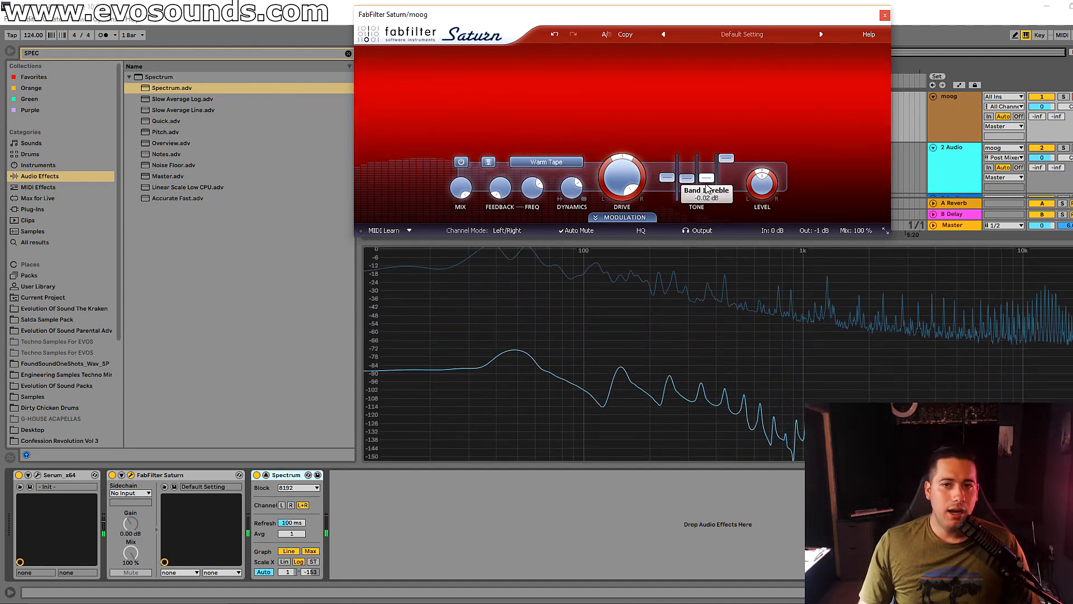
left_click_drag(725, 162, 724, 186)
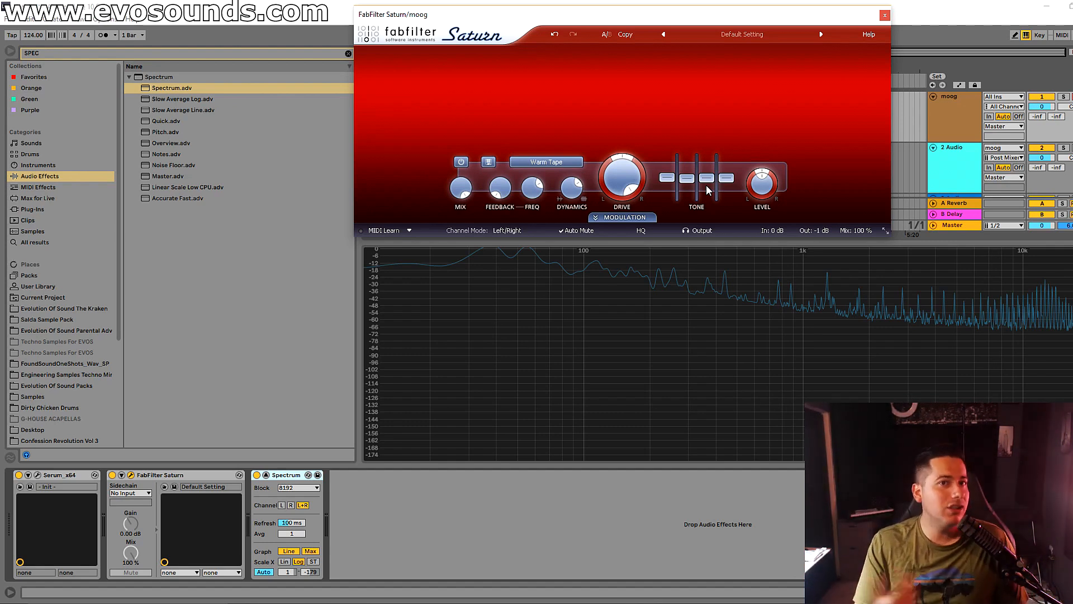
Step: Vary Band 1's output level between about +2.54 and +14.70 dB, removing the stray second band
mouse_move(764, 182)
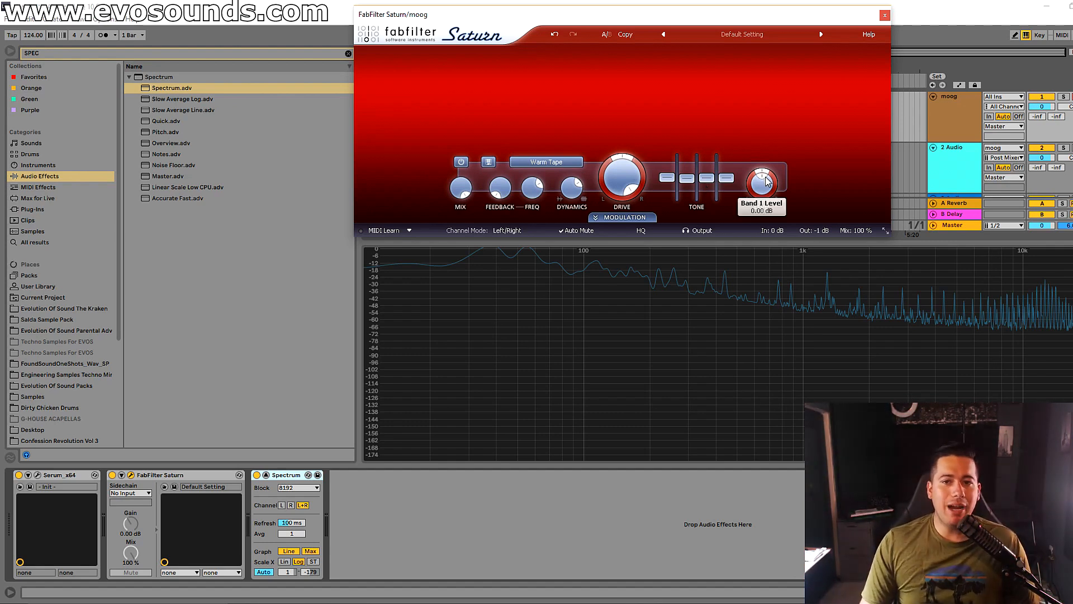
left_click_drag(765, 185, 775, 167)
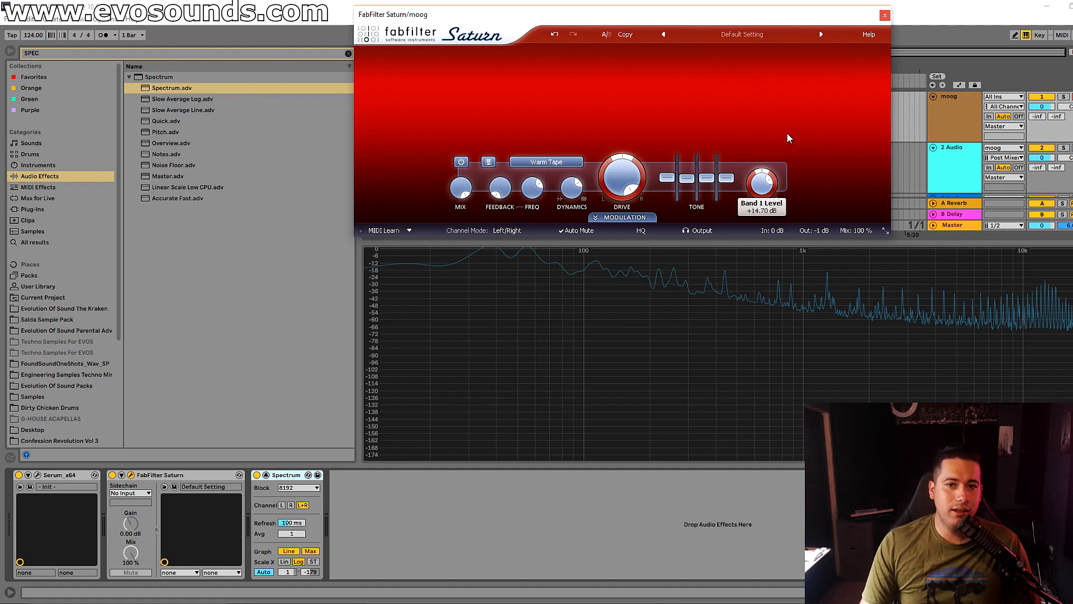
left_click(486, 57)
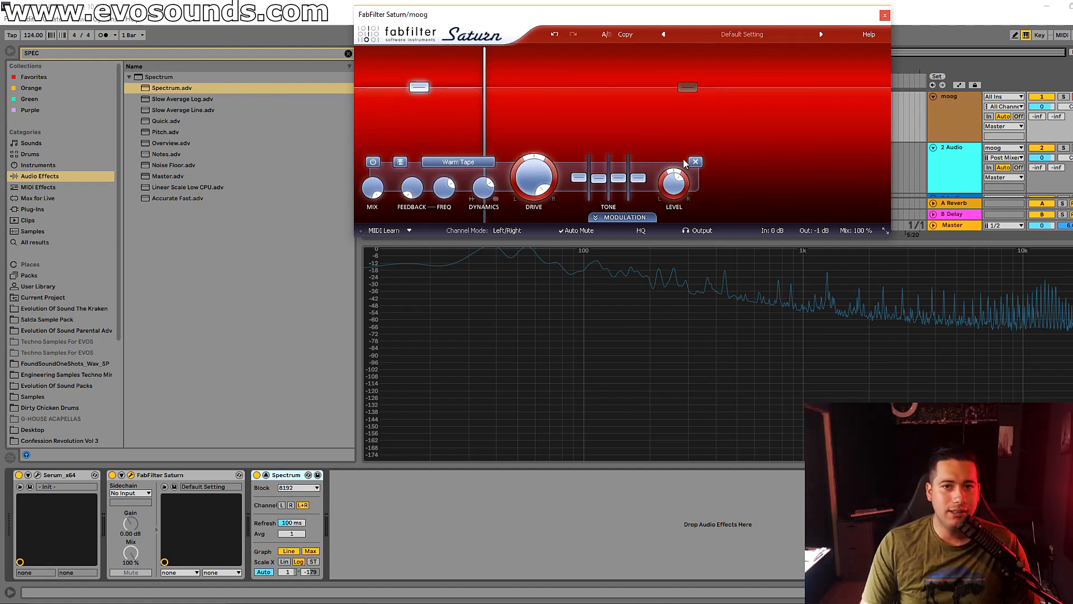
left_click(693, 162)
left_click_drag(762, 184, 735, 203)
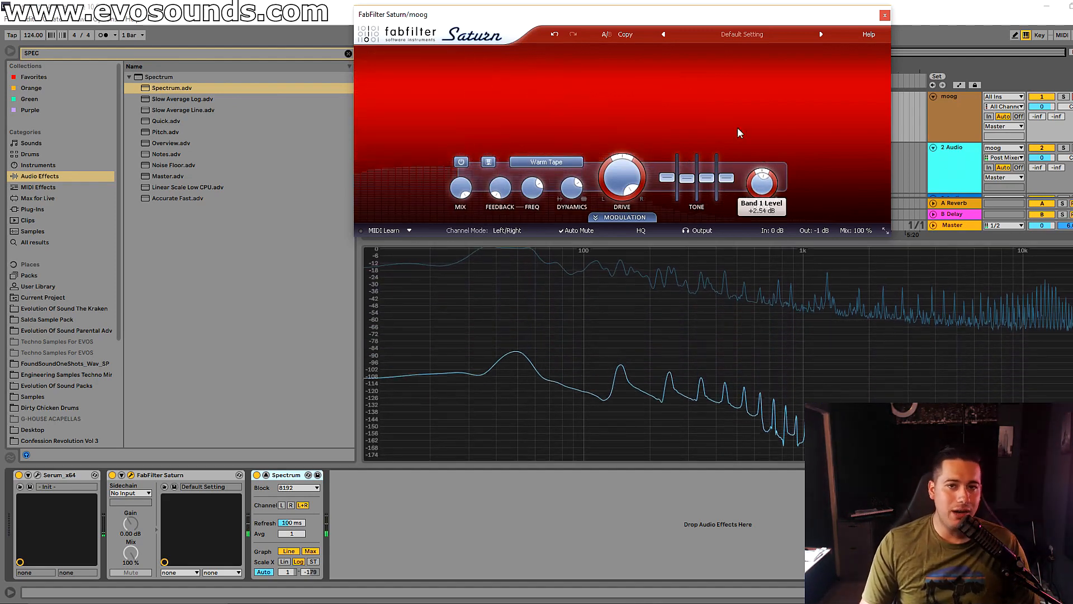
left_click_drag(760, 184, 762, 139)
left_click_drag(1015, 258, 773, 152)
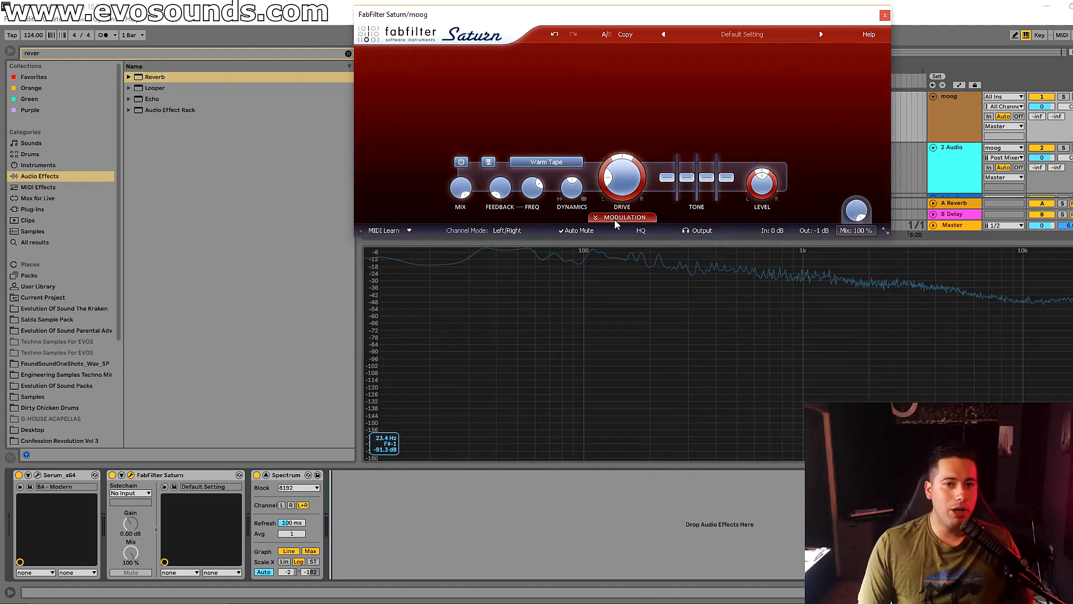
Step: Show the modulation section and add an XY controller, linking X to Band 1's drive and Y to its feedback
left_click(631, 218)
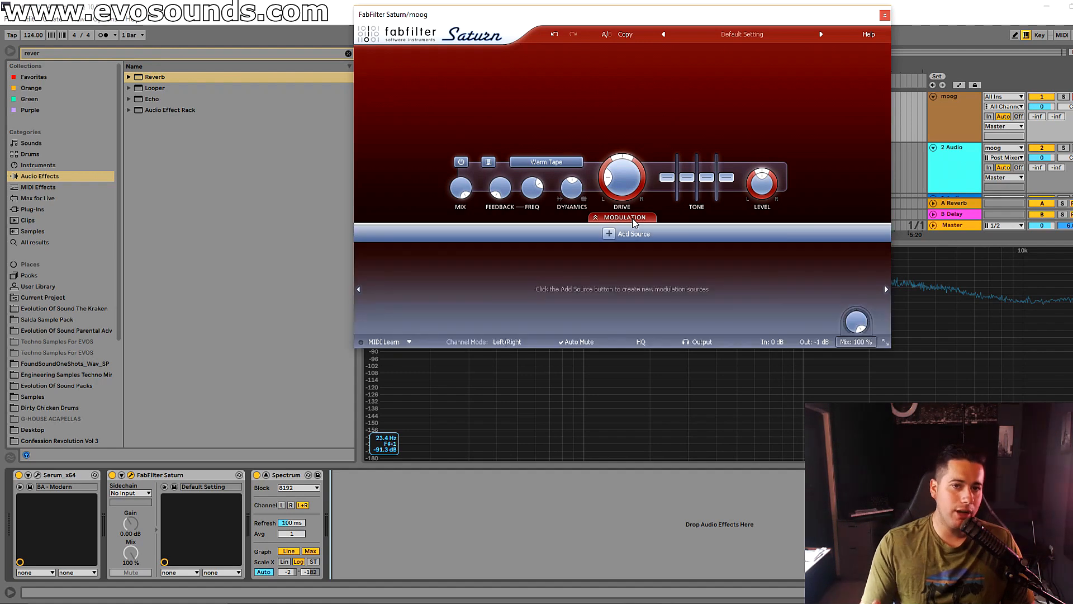
left_click(617, 237)
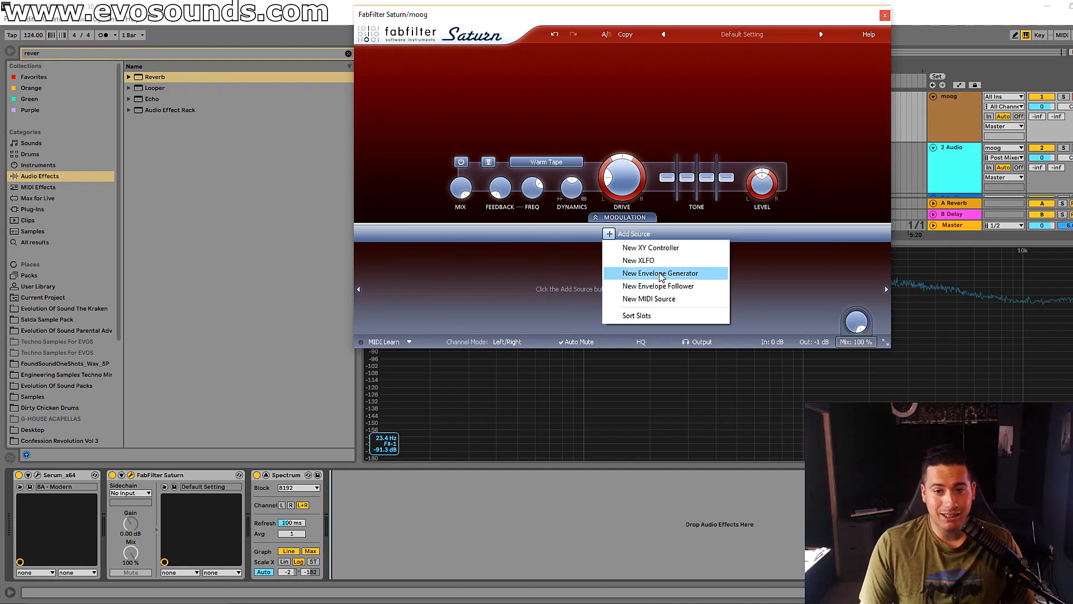
left_click(650, 248)
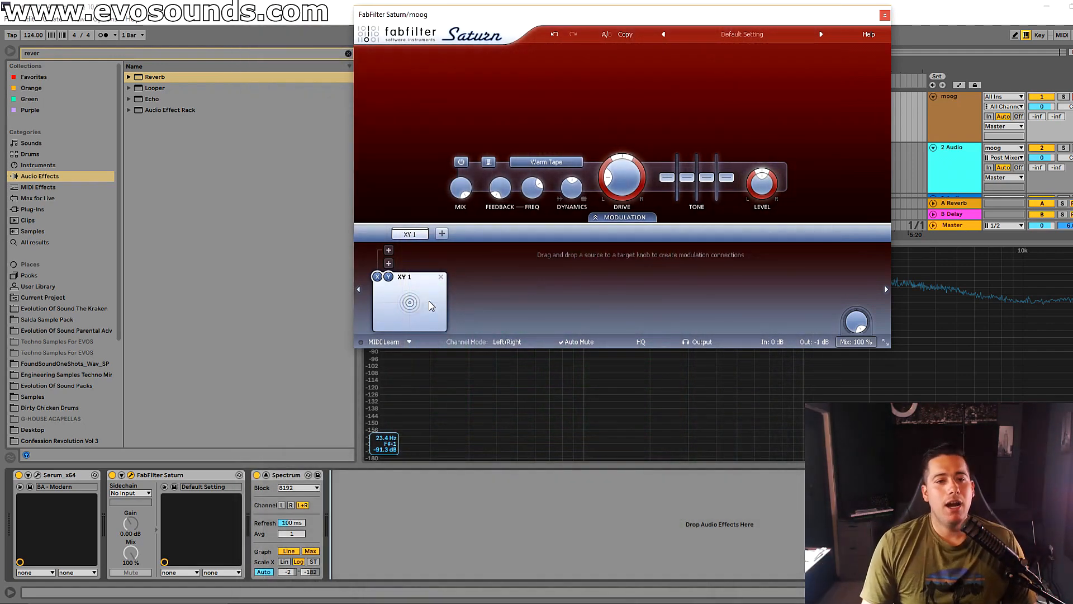
left_click_drag(377, 276, 612, 189)
left_click_drag(389, 276, 501, 196)
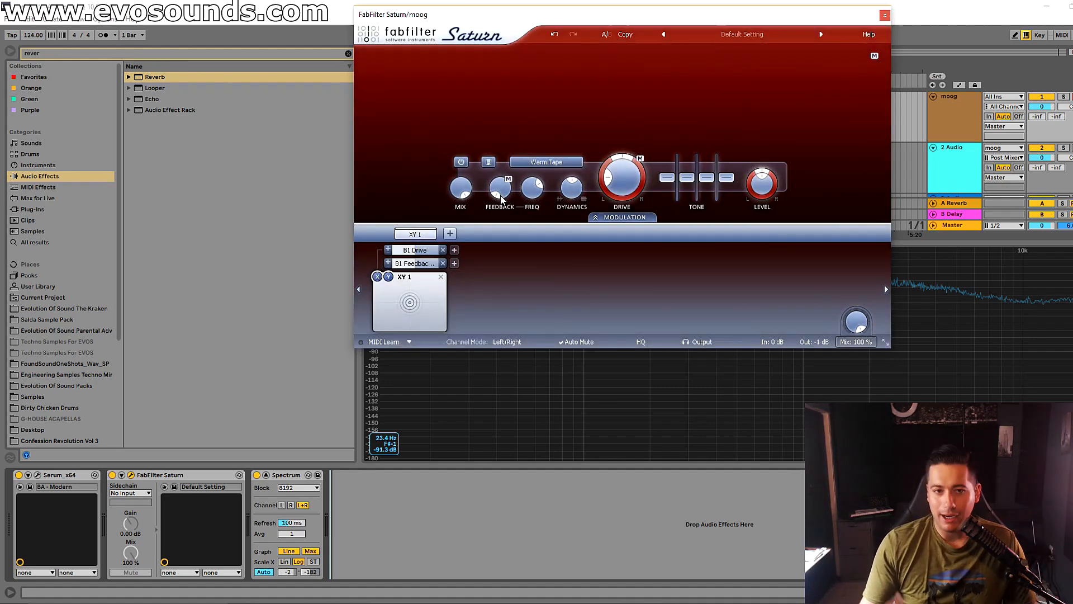
Step: Sweep the XY controller's point across the pad to compare the drive and feedback modulation, ending in the lower-right corner
left_click_drag(409, 306, 446, 305)
left_click_drag(358, 307, 409, 303)
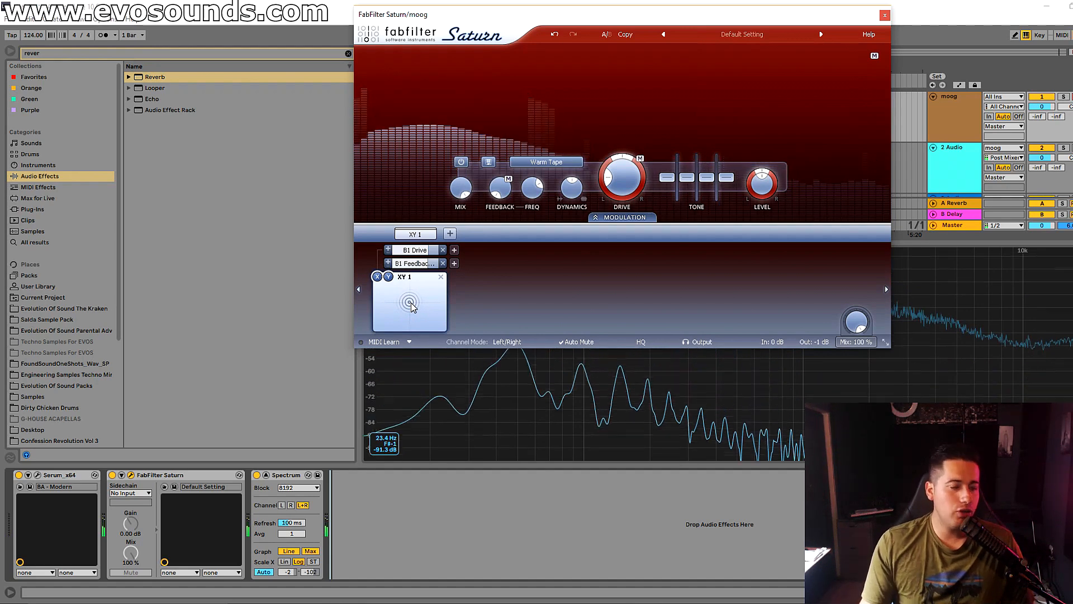
left_click_drag(410, 303, 420, 298)
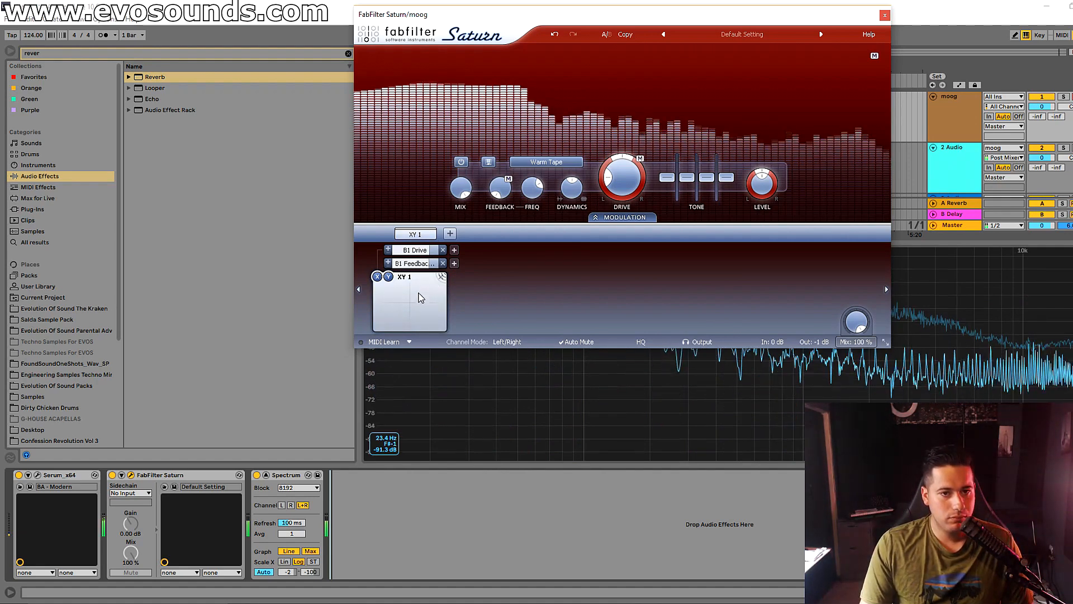
mouse_move(440, 282)
left_mouse_down()
mouse_move(411, 302)
mouse_move(443, 302)
left_mouse_up()
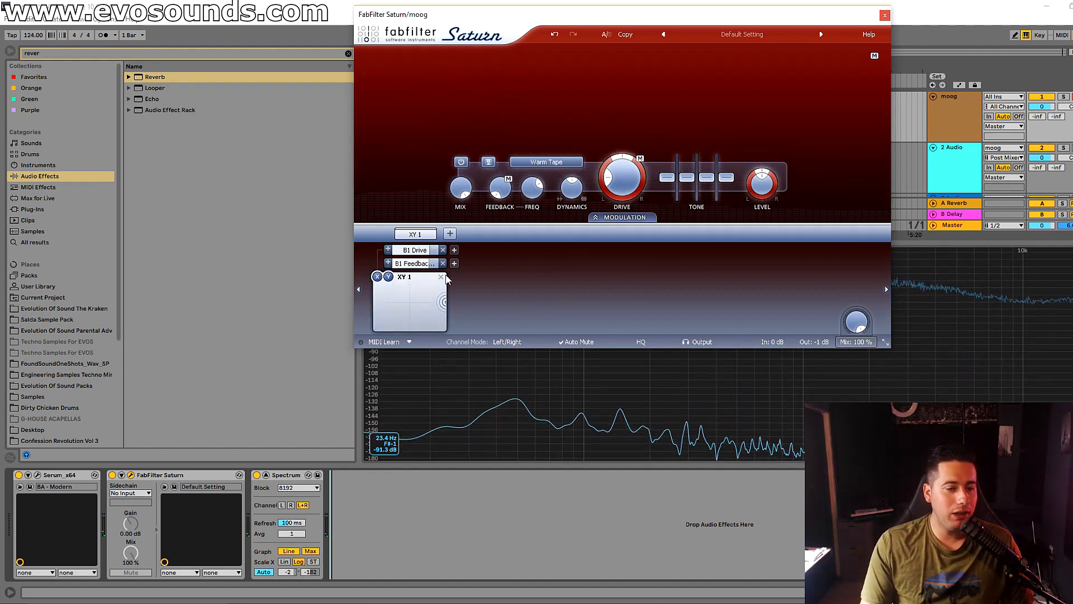
left_click_drag(444, 303, 447, 334)
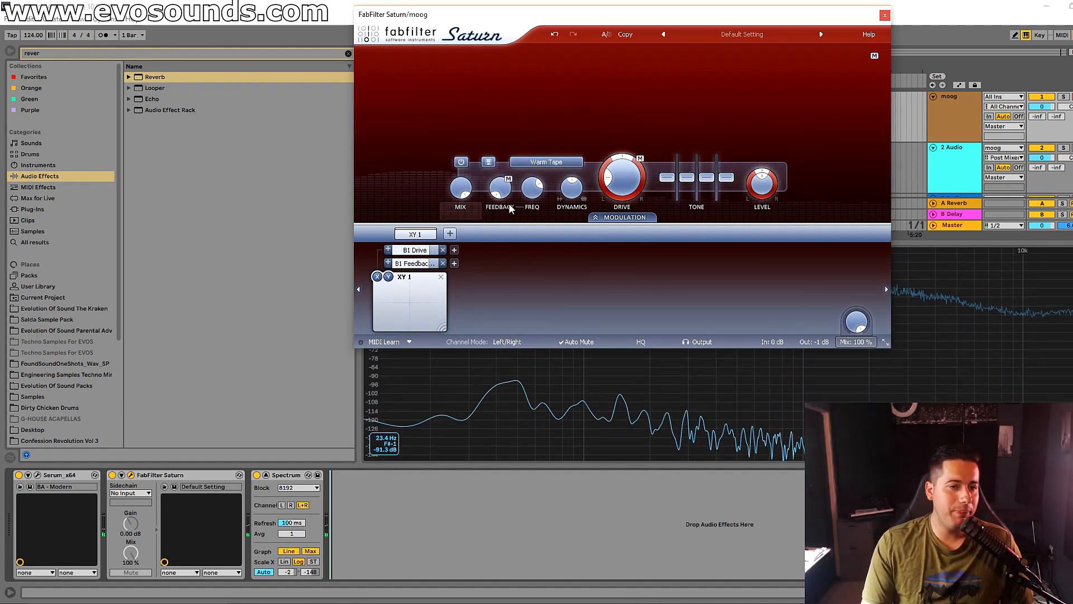
Step: Replace the XY controller with a new one linked to Band 1's drive and feedback
left_click(442, 277)
left_click(608, 234)
left_click(623, 250)
left_click_drag(378, 277, 500, 199)
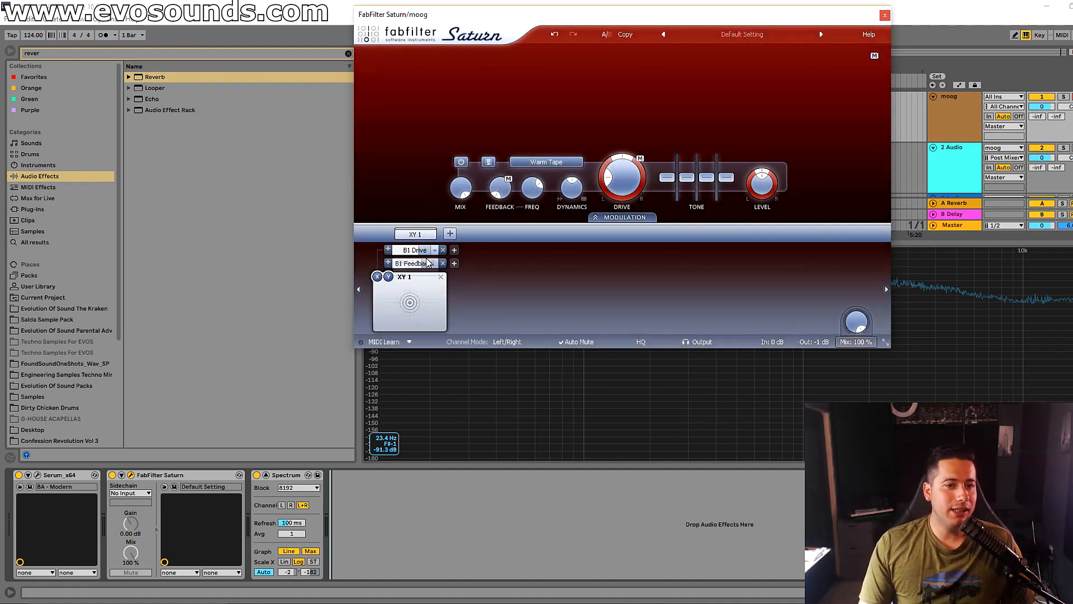
Step: Play the bass while moving the XY point between the pad's corners and edges to hear both modulations
key("space")
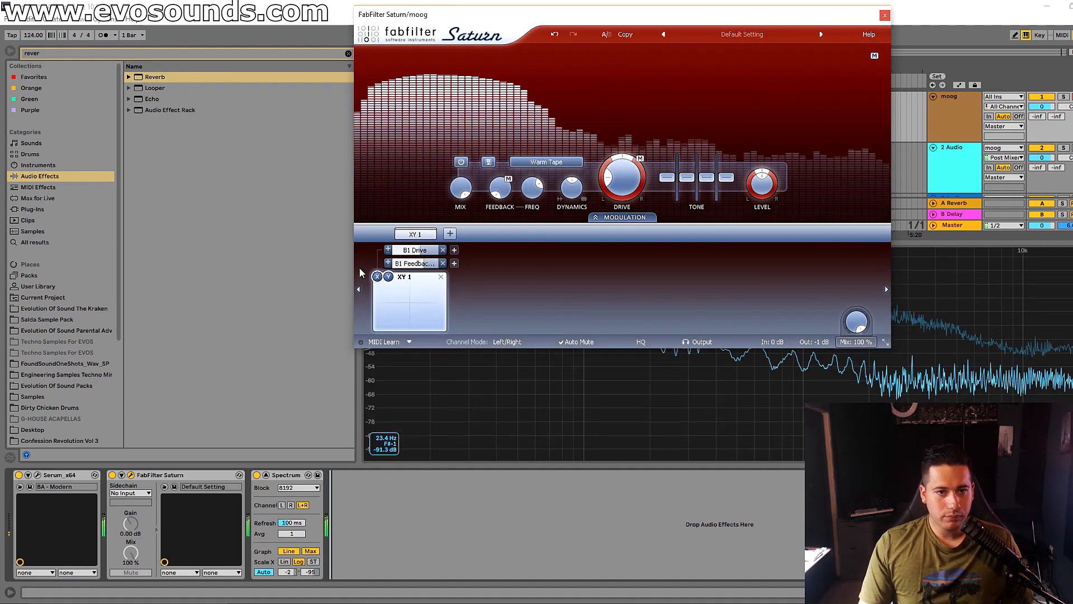
key("space")
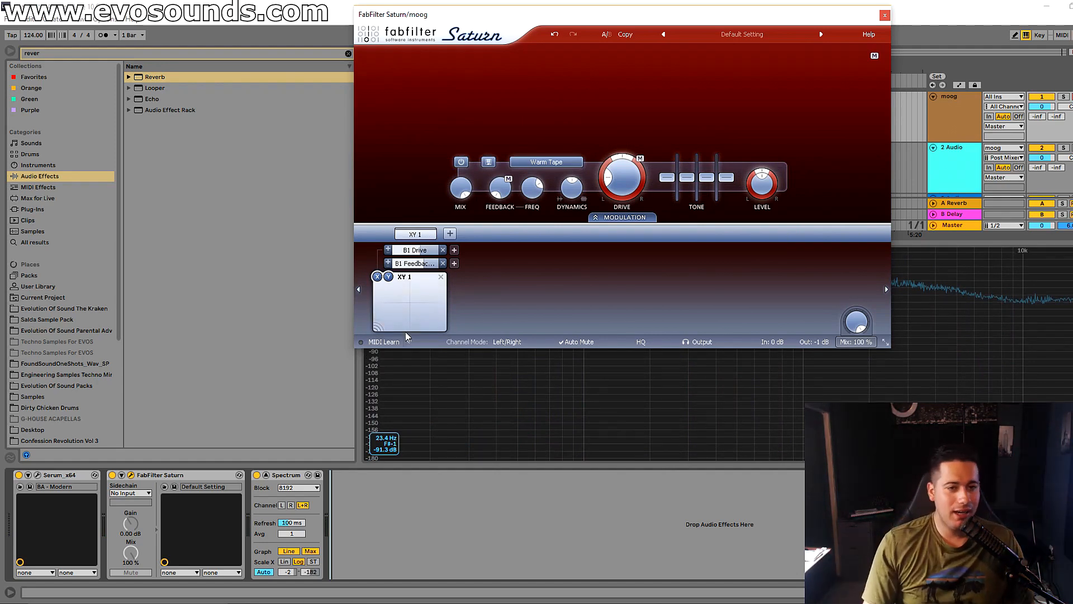
key("space")
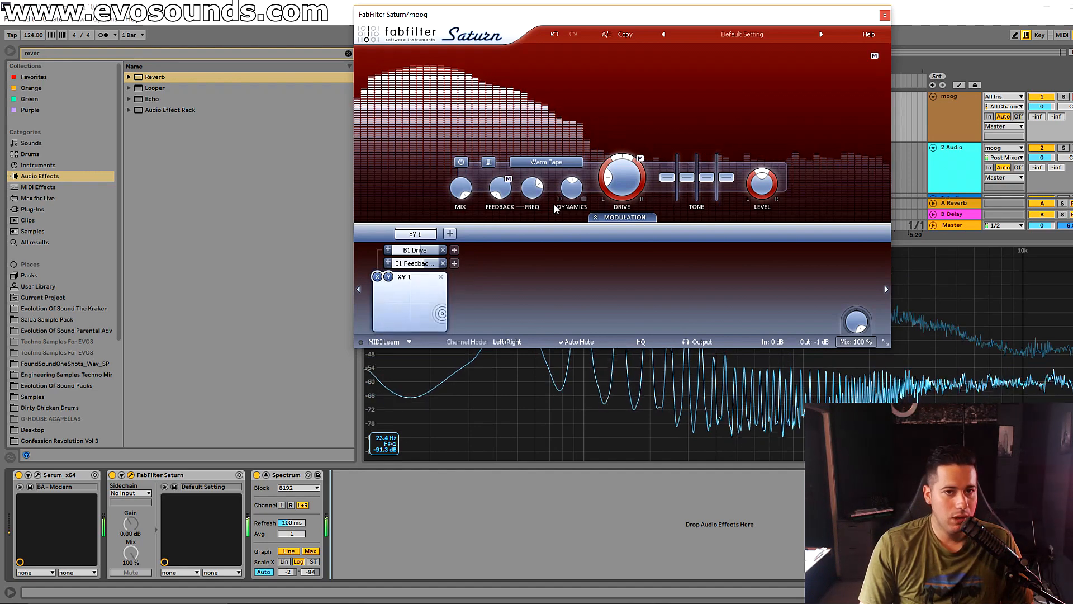
Step: Change Band 1's distortion style to Lead Amp with higher drive, and move the XY point near the pad's centre
left_click(547, 162)
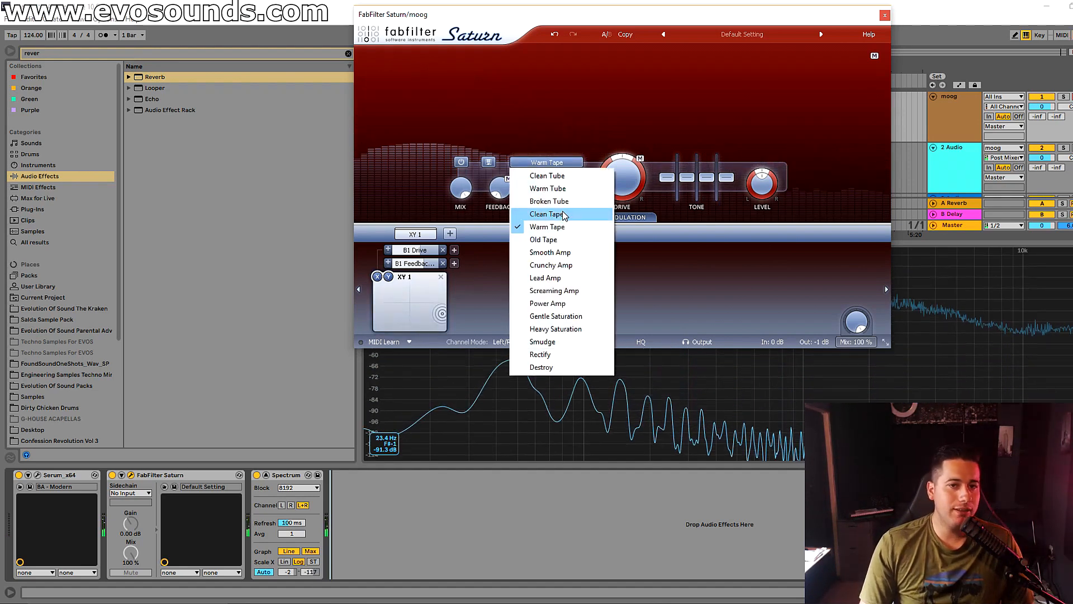
left_click(545, 277)
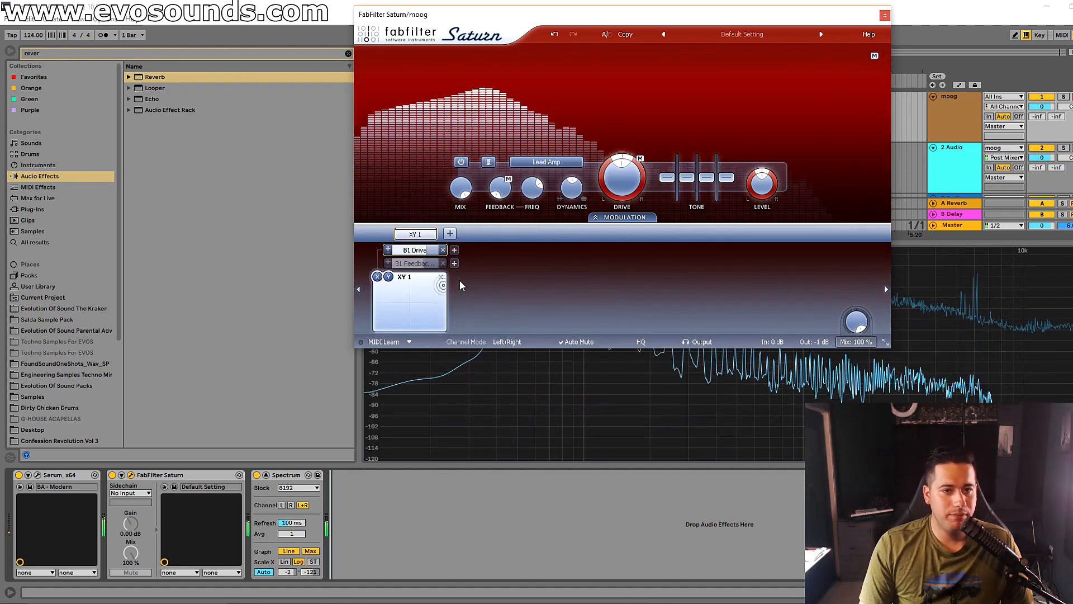
left_click_drag(363, 334, 401, 307)
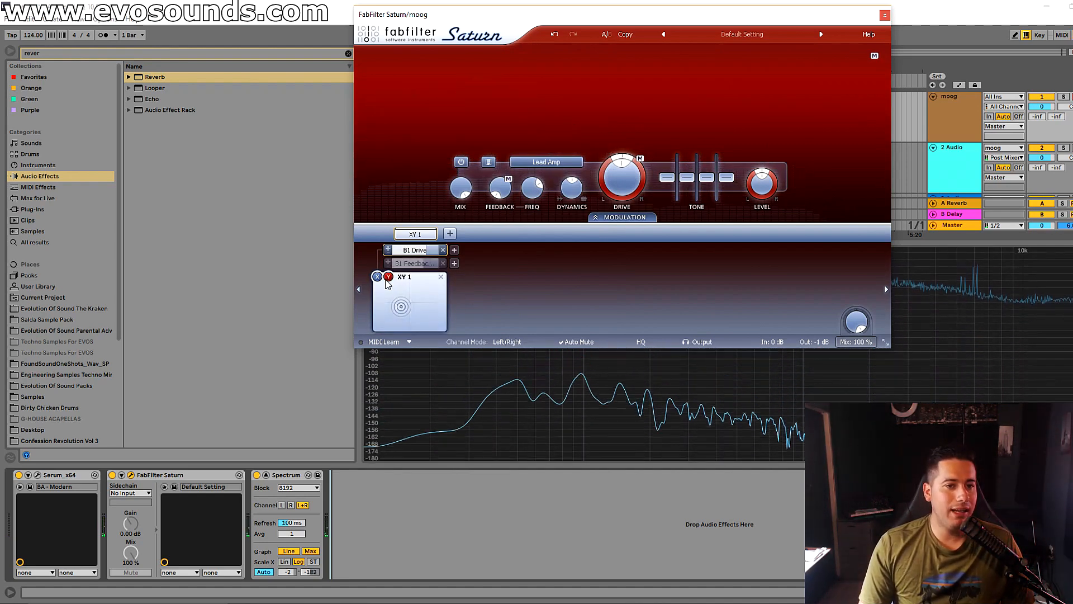
Step: Link the XY controller's X axis to Band 1's level with an amount of 0.601, and sweep the point to the pad's right edge
left_click_drag(378, 281, 617, 266)
left_click_drag(751, 195, 760, 185)
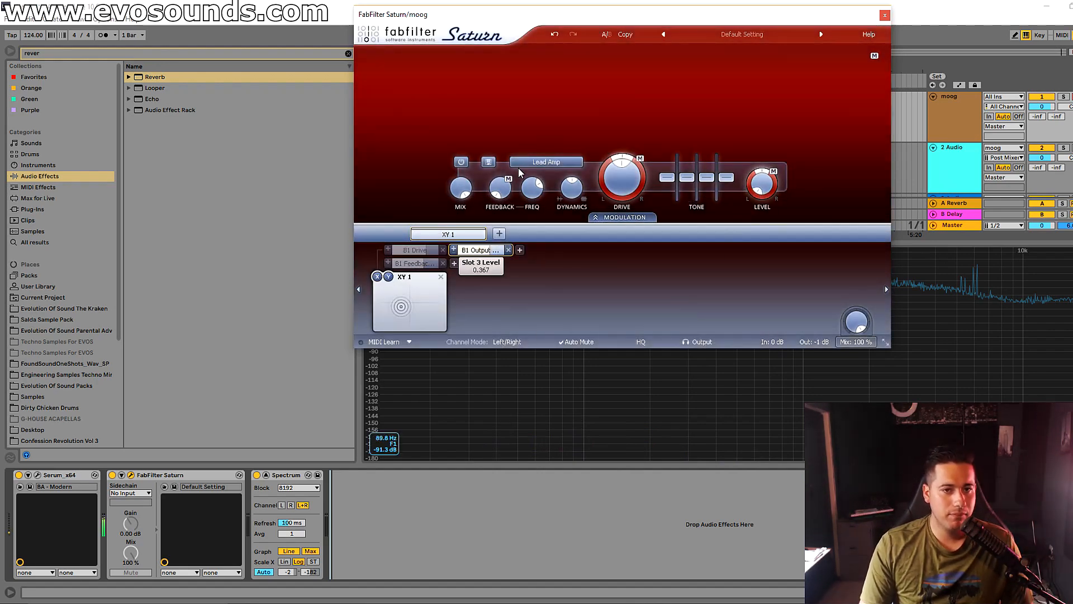
left_click_drag(401, 306, 461, 301)
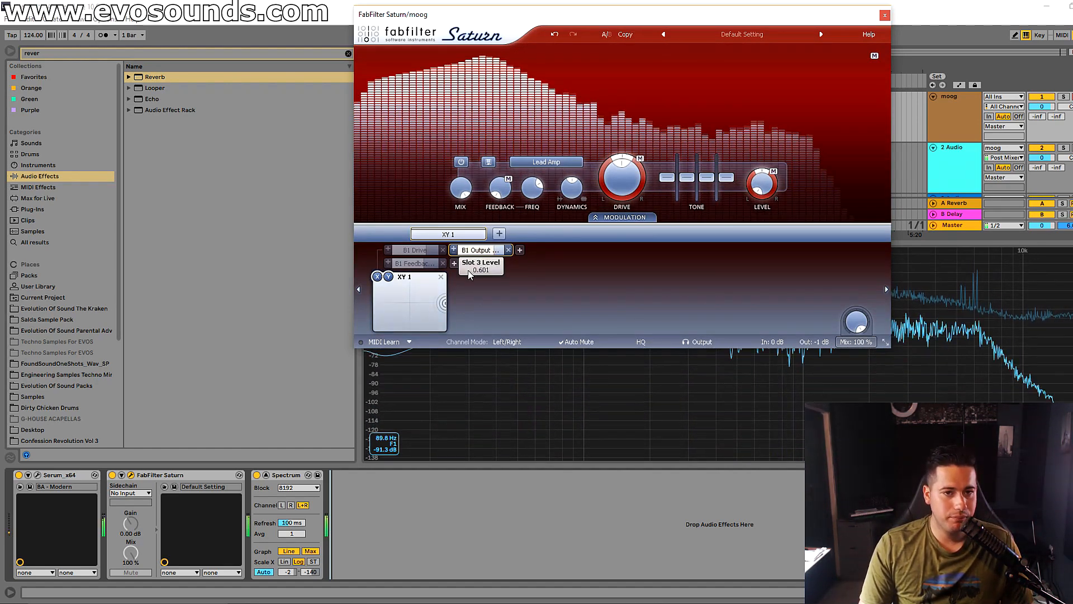
Step: Replace the XY controller with an XLFO that modulates Band 1's drive and output level
left_click(441, 277)
left_click(608, 233)
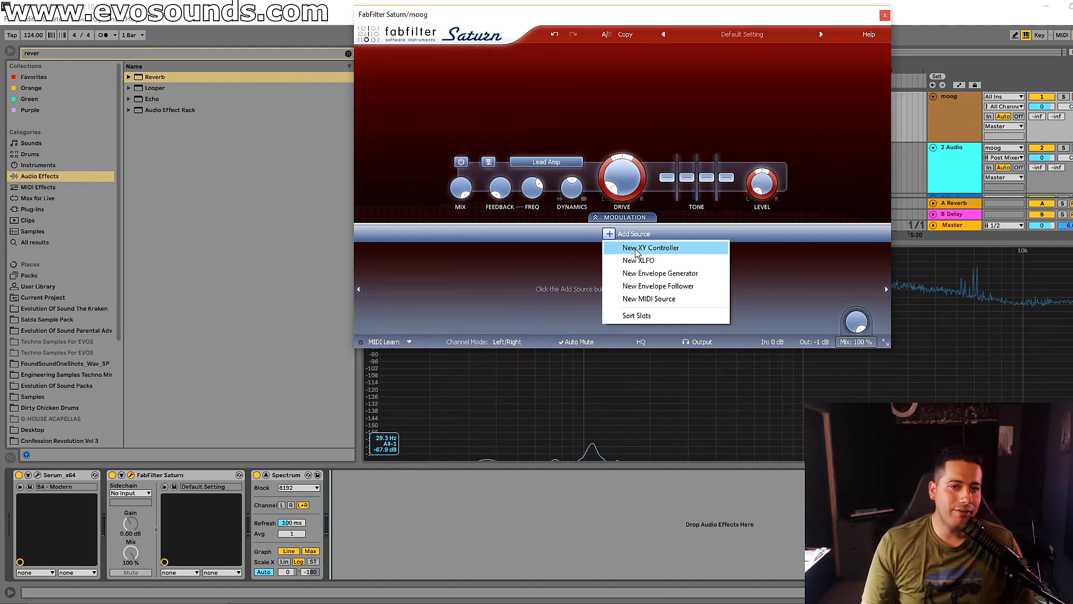
left_click(647, 261)
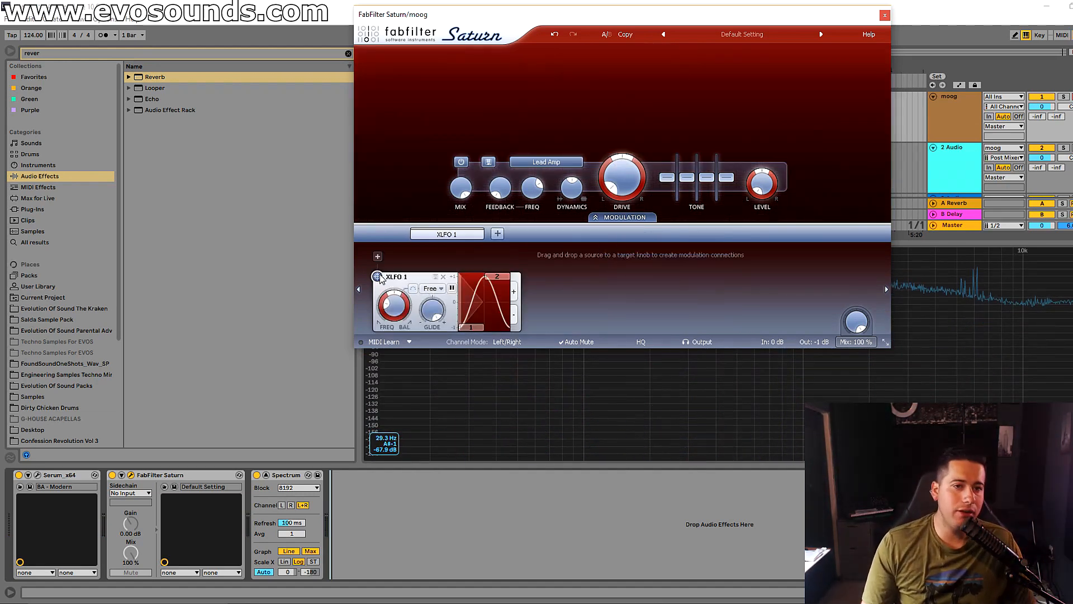
left_click_drag(380, 279, 618, 177)
left_click_drag(378, 284, 760, 190)
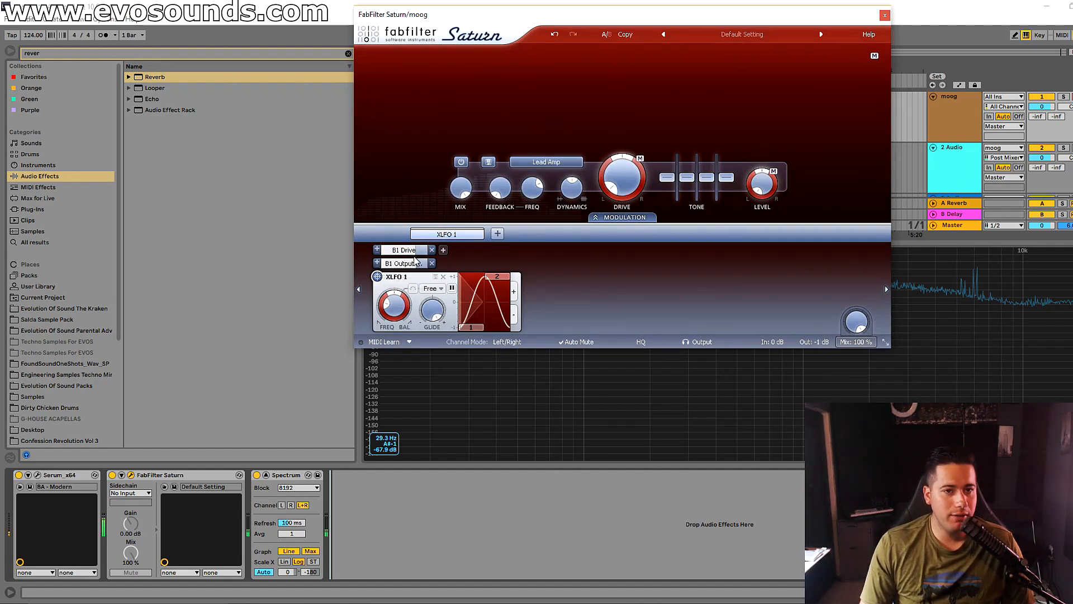
Step: Set the XLFO's output level modulation amount to 0.862, and try its sync rate at 1/8 before setting it to 1/4
key("space")
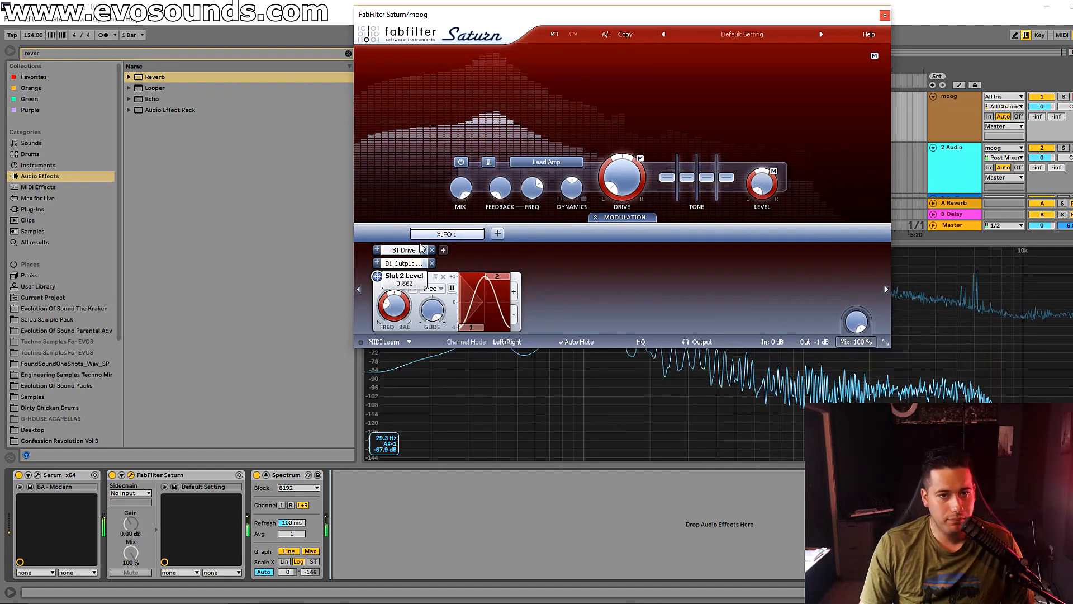
left_click(430, 288)
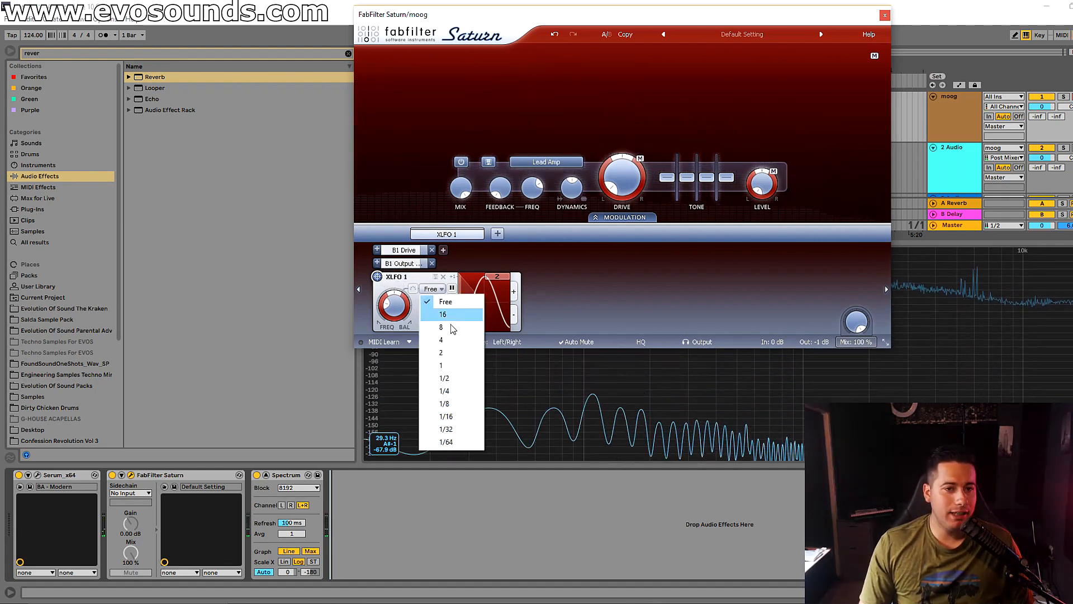
left_click(444, 403)
left_click(430, 289)
left_click(445, 391)
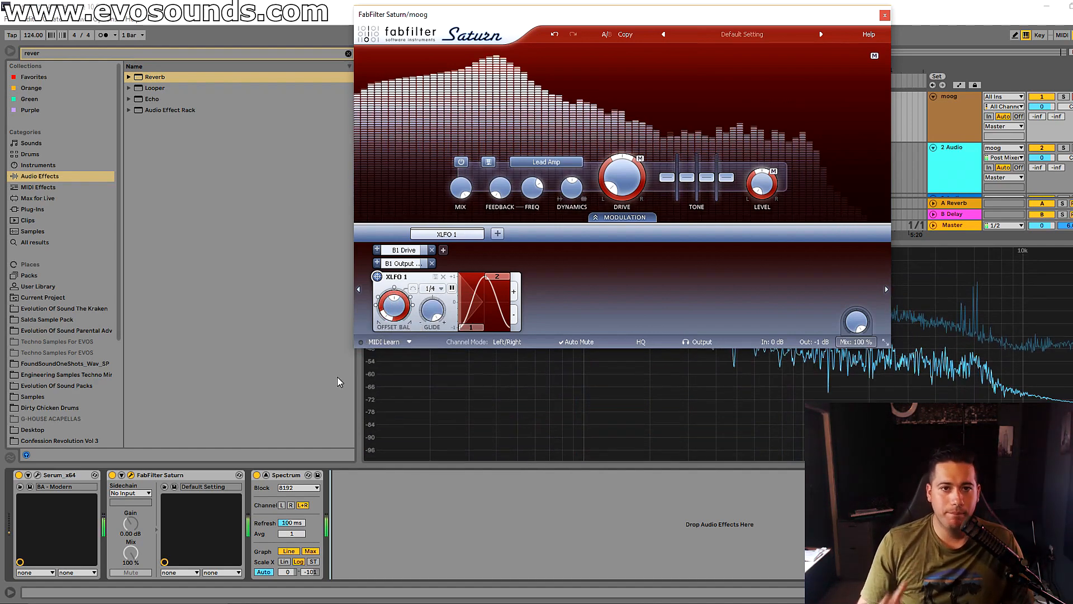
Step: Try the XLFO's frequency offset and glide, and adjust its phase offset to 0.989
left_click_drag(386, 317, 562, 284)
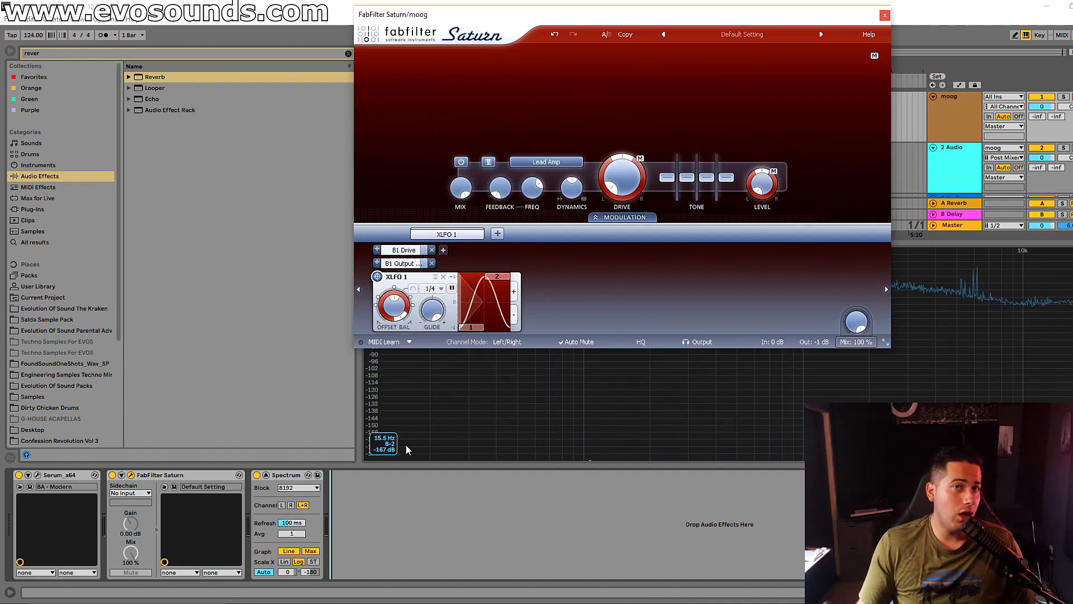
left_click_drag(400, 316, 390, 257)
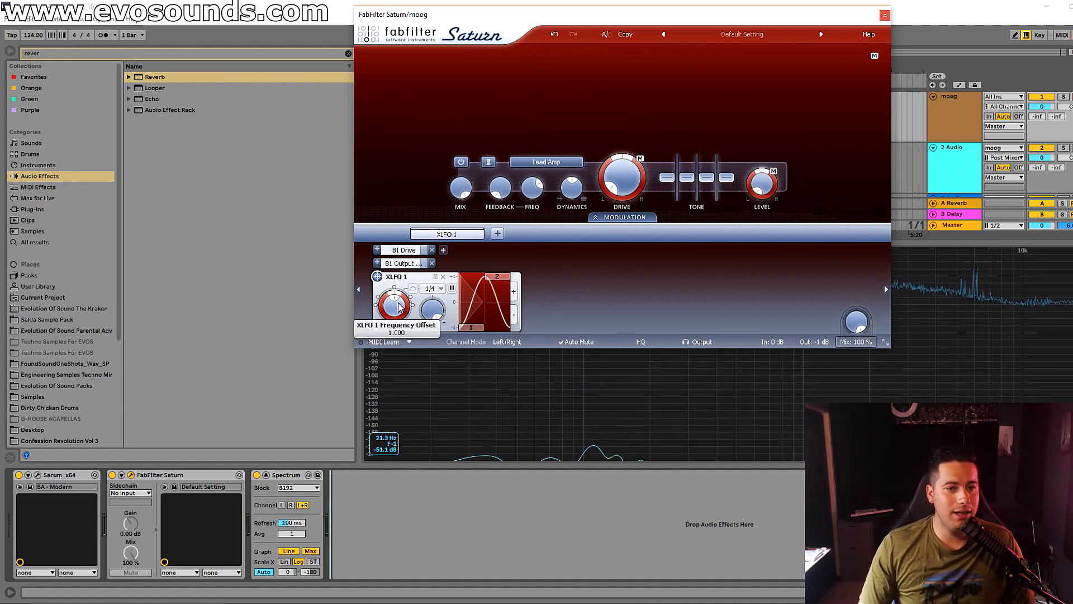
mouse_move(398, 305)
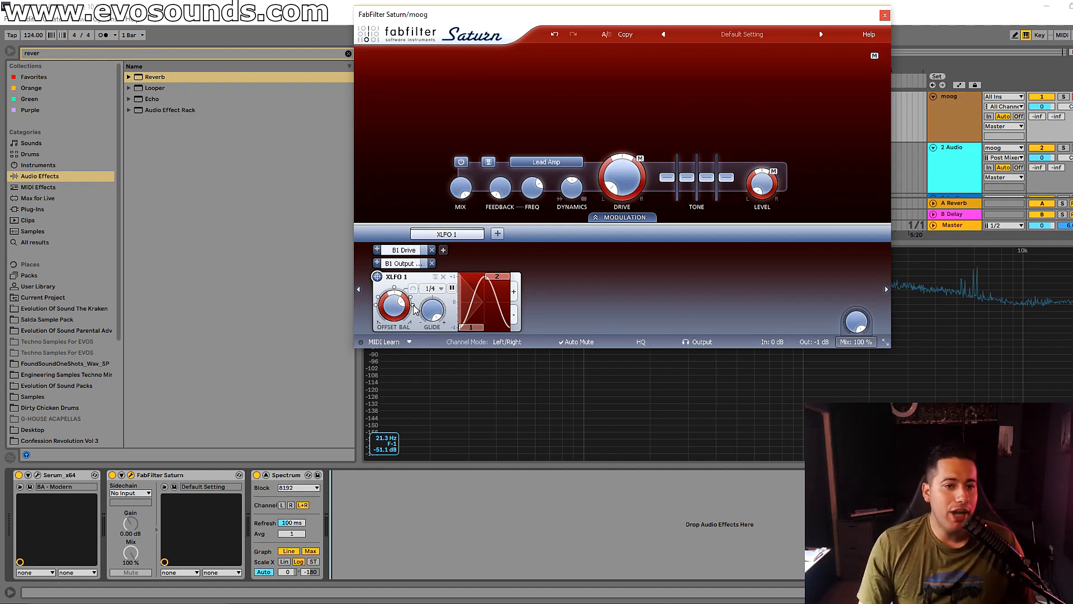
left_click(413, 306)
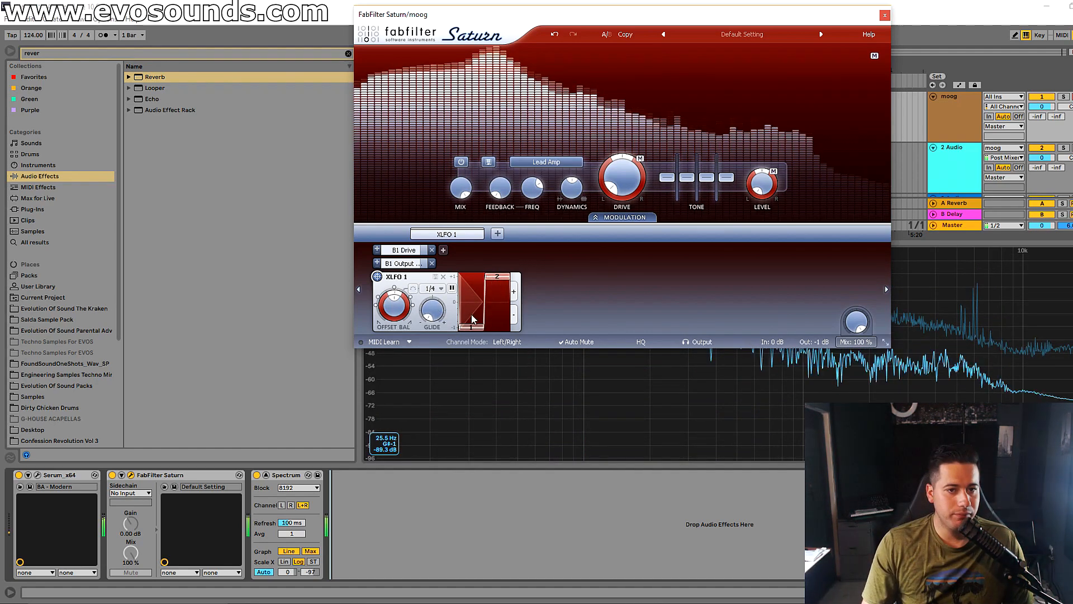
left_click_drag(432, 311, 549, 162)
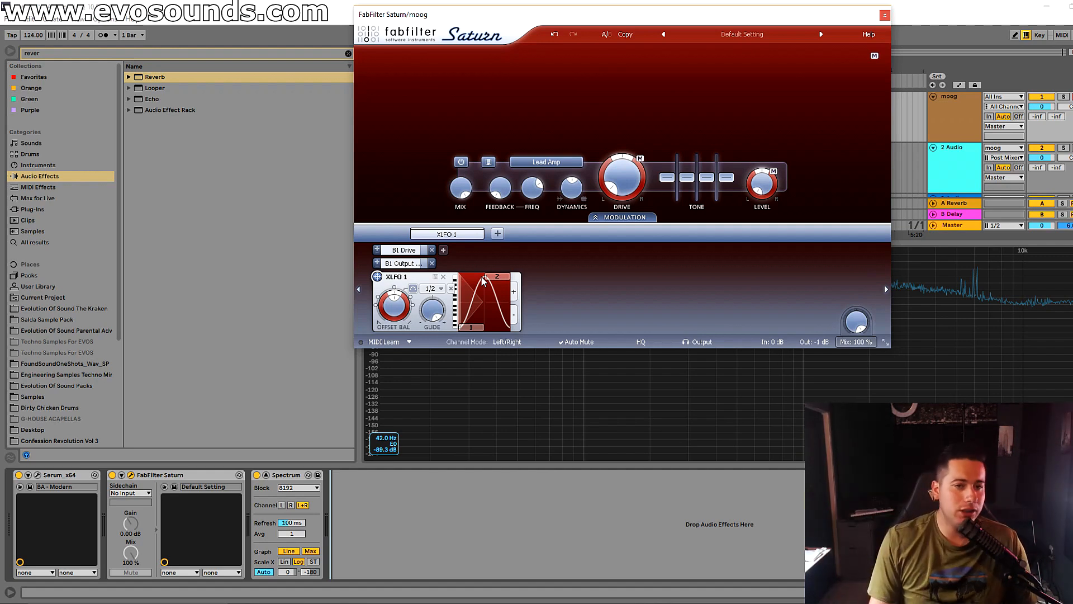
left_click_drag(485, 303, 463, 303)
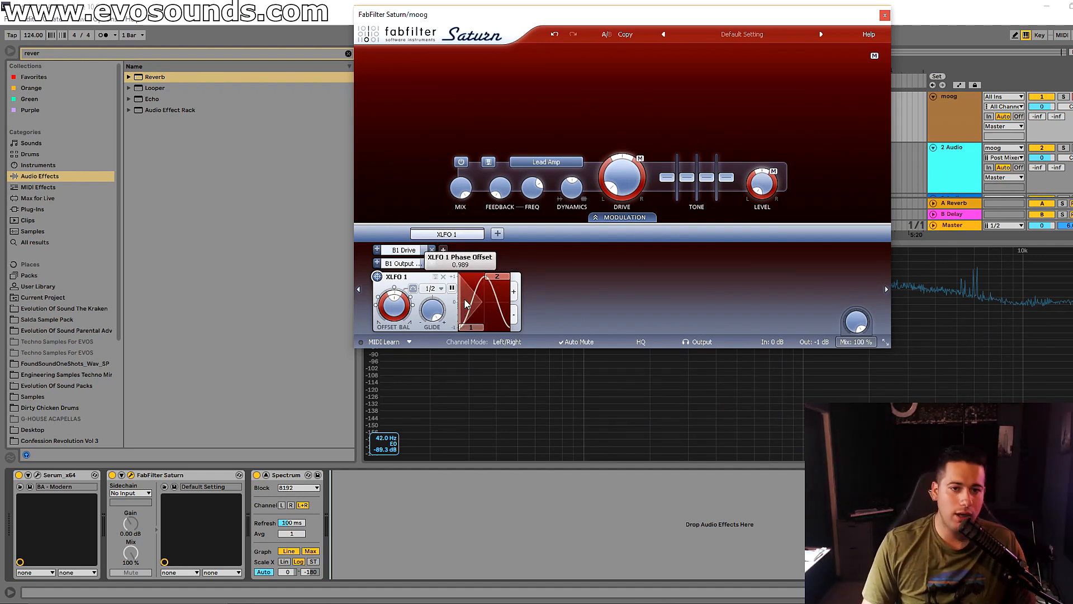
Step: Extend the XLFO to eight steps and set its sync rate to 1
left_click(495, 277)
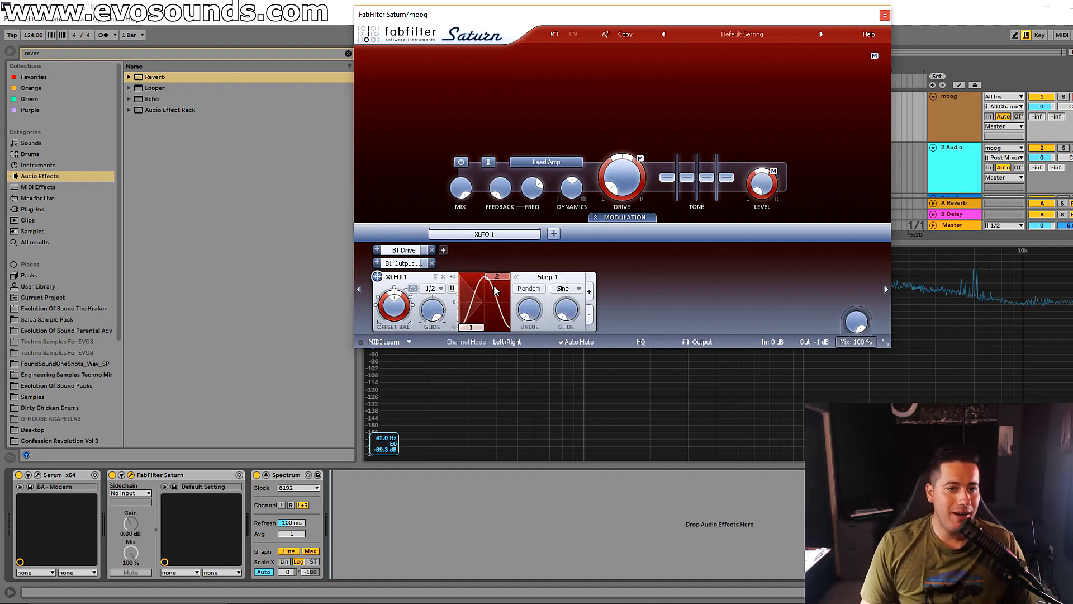
left_click(589, 292)
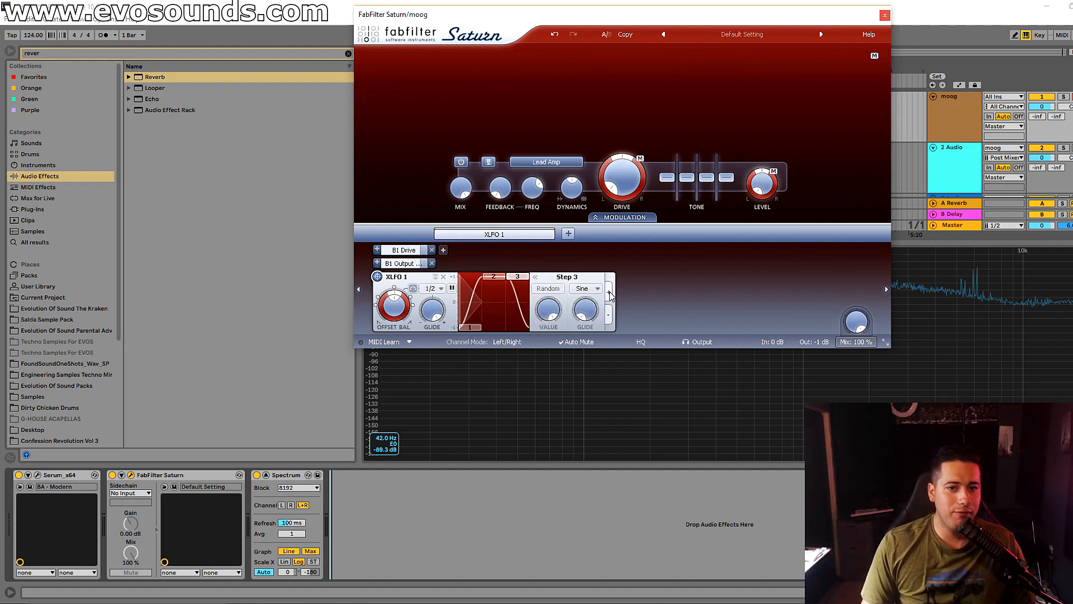
left_click(609, 292)
left_click(624, 293)
left_click(632, 293)
left_click(641, 293)
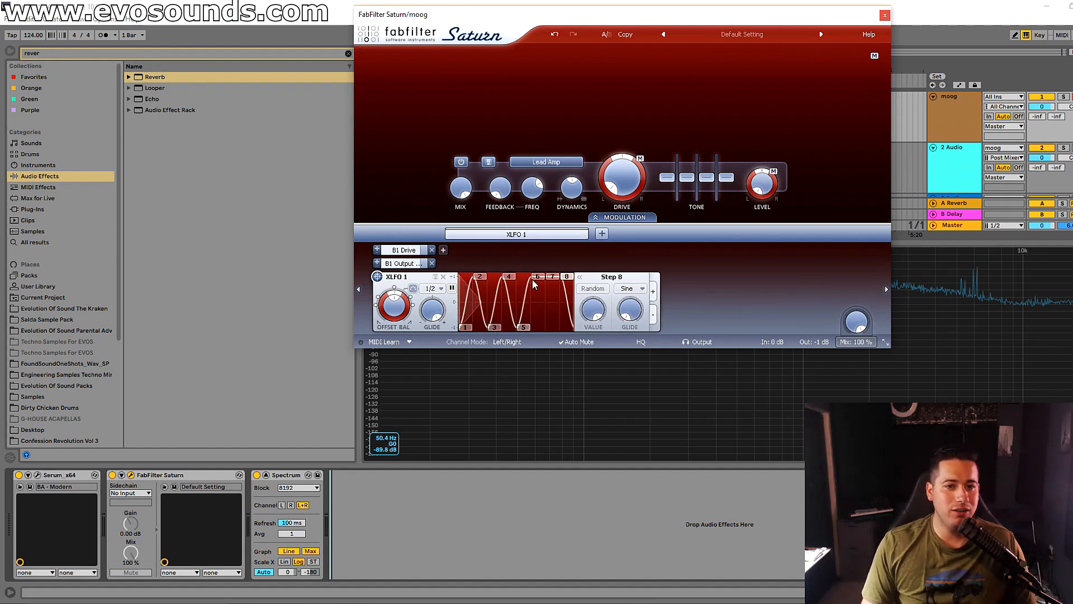
left_click(438, 288)
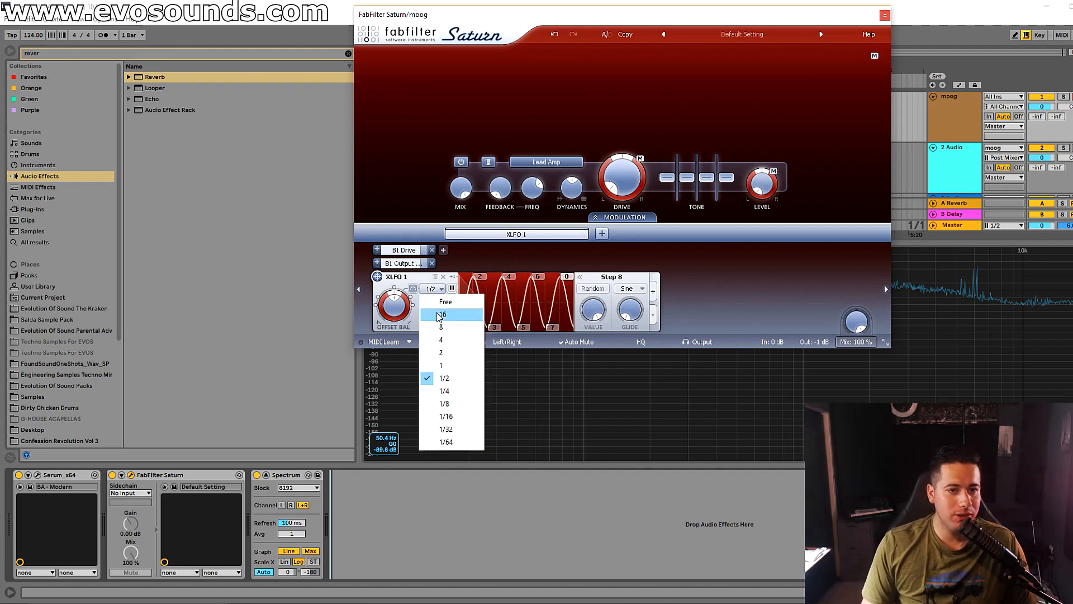
left_click(452, 364)
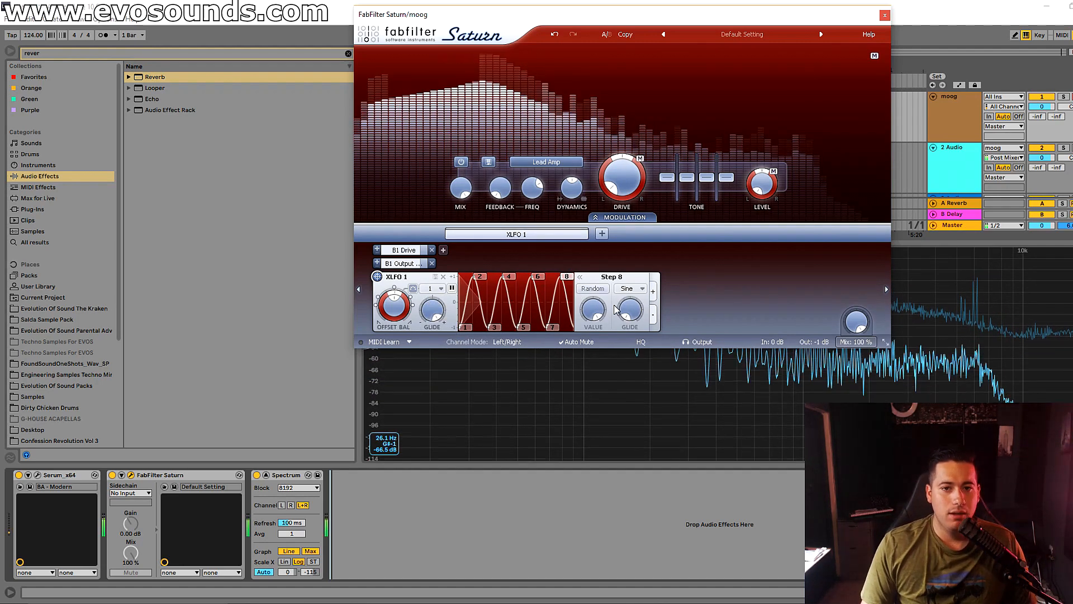
Step: Set the curve of the XLFO's step 4 to Sqr and its step value to 1.000
left_click(506, 277)
left_click(626, 288)
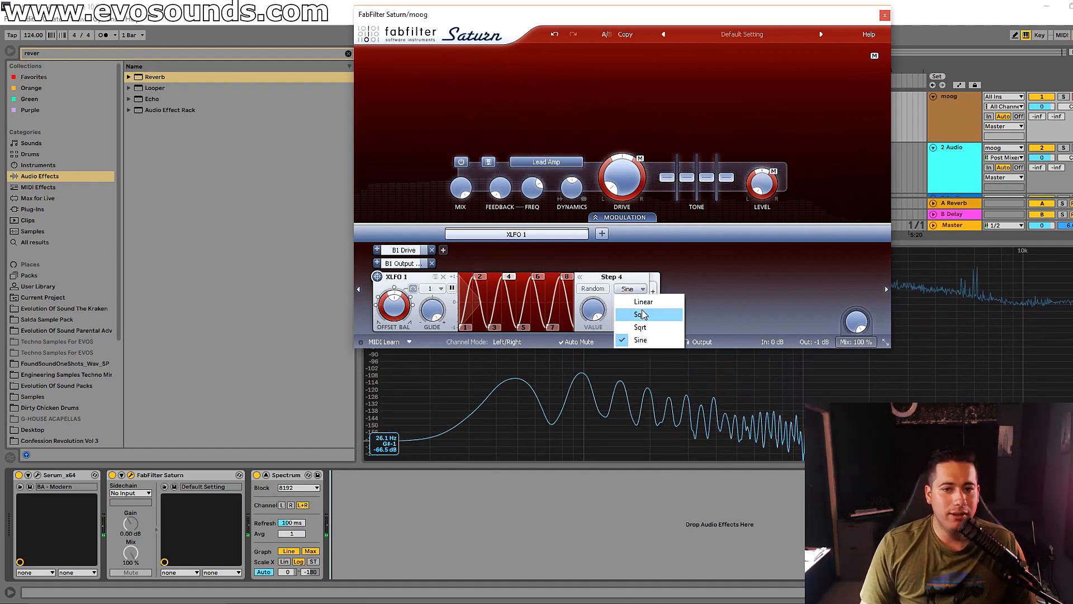
left_click(638, 314)
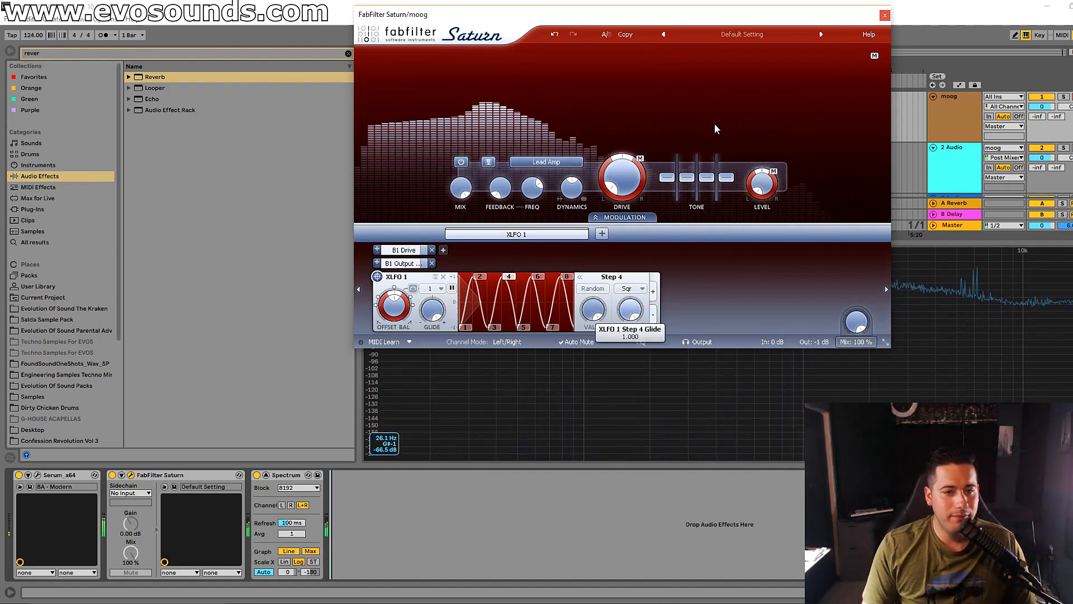
left_click_drag(602, 326, 552, 304)
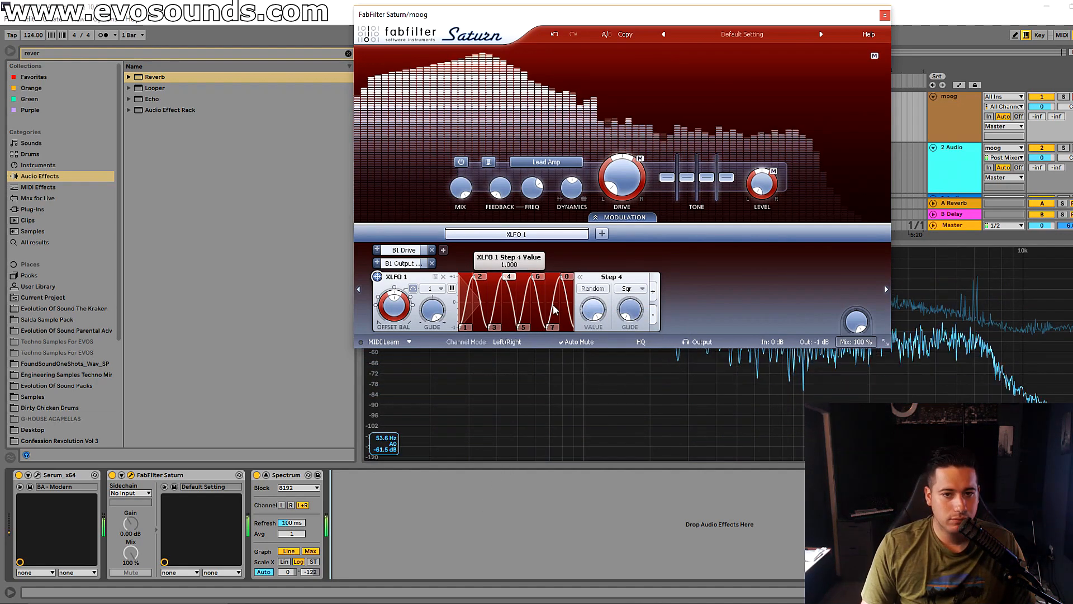
Step: Randomize the values of steps 3, 4 and 6 in the XLFO
left_click(492, 291)
left_click(508, 296)
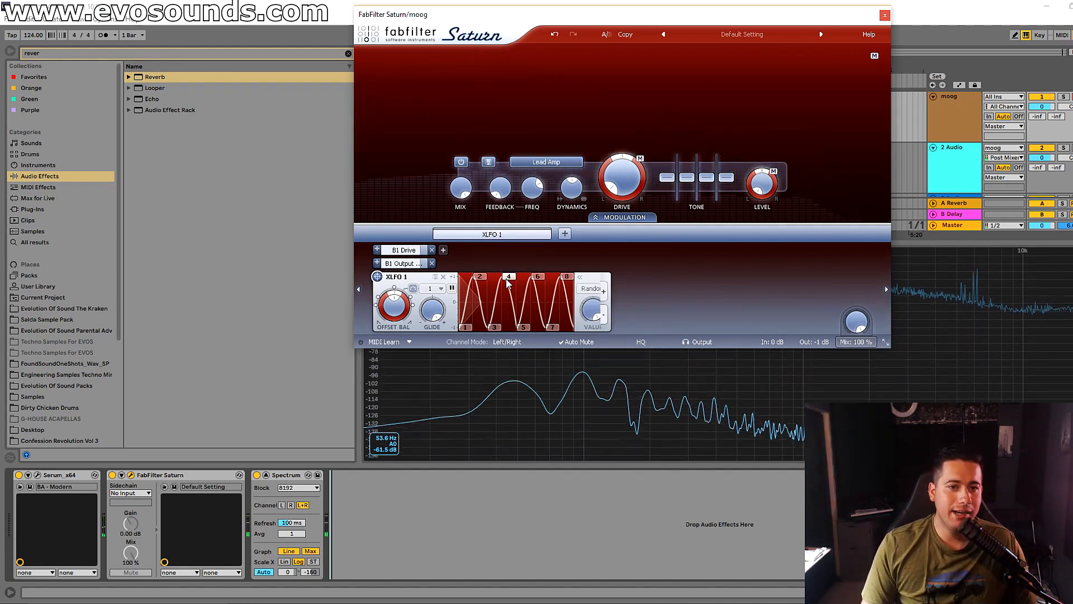
left_click(594, 289)
left_click(485, 290)
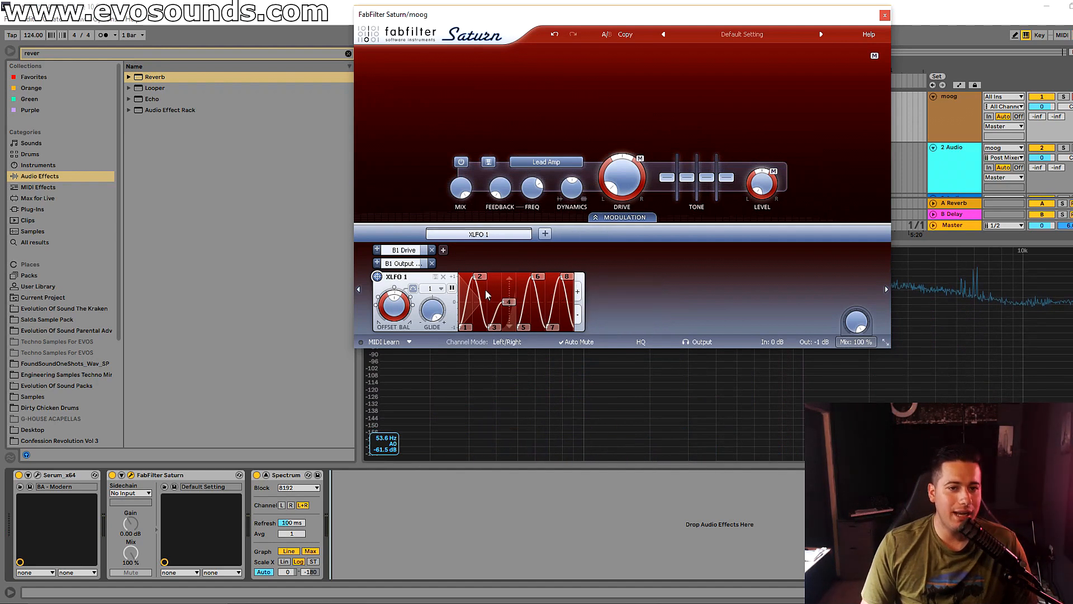
left_click(494, 320)
left_click(596, 289)
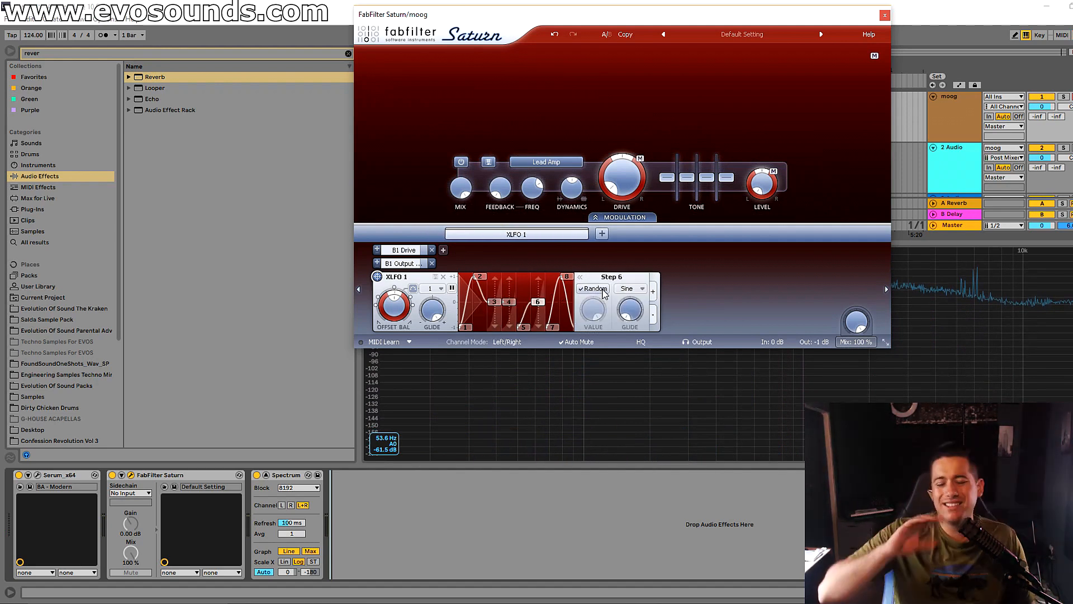
Step: Check the curve options for step 6 and set the XLFO's overall glide to -1.000
key("space")
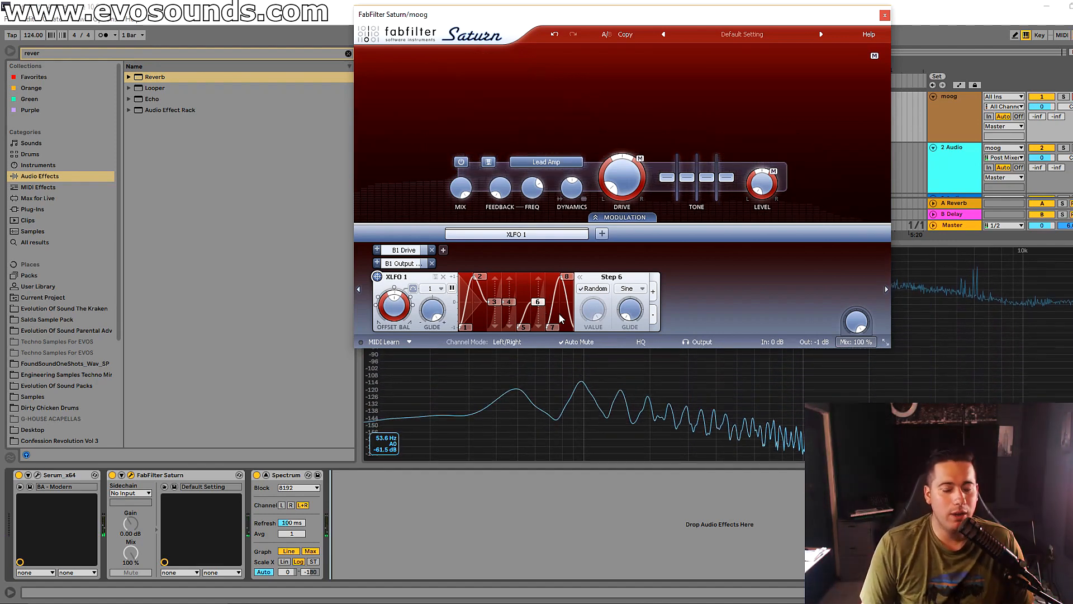
left_click(630, 288)
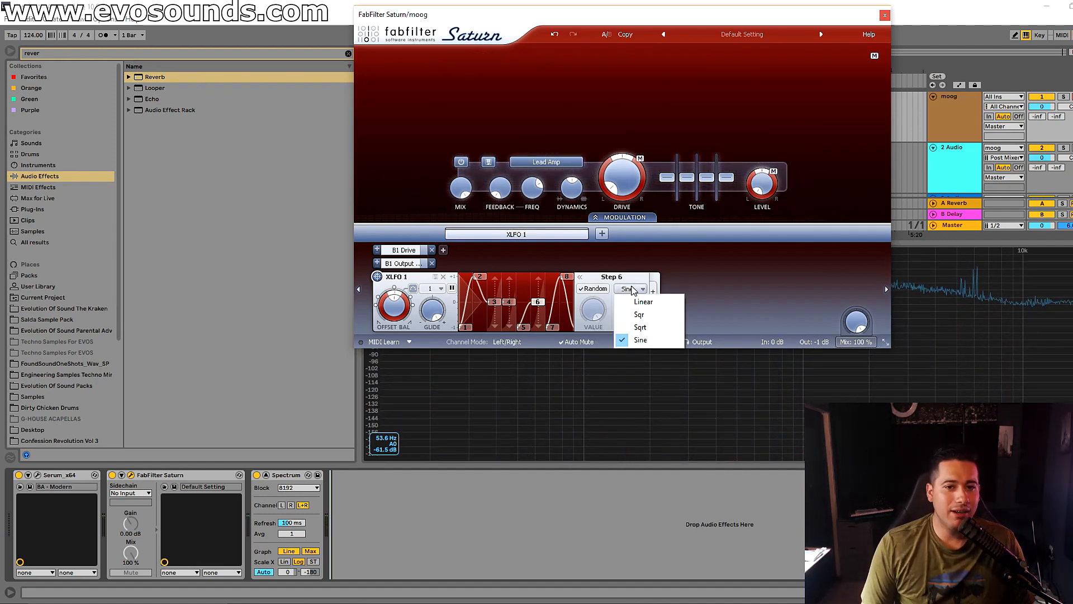
left_click(431, 312)
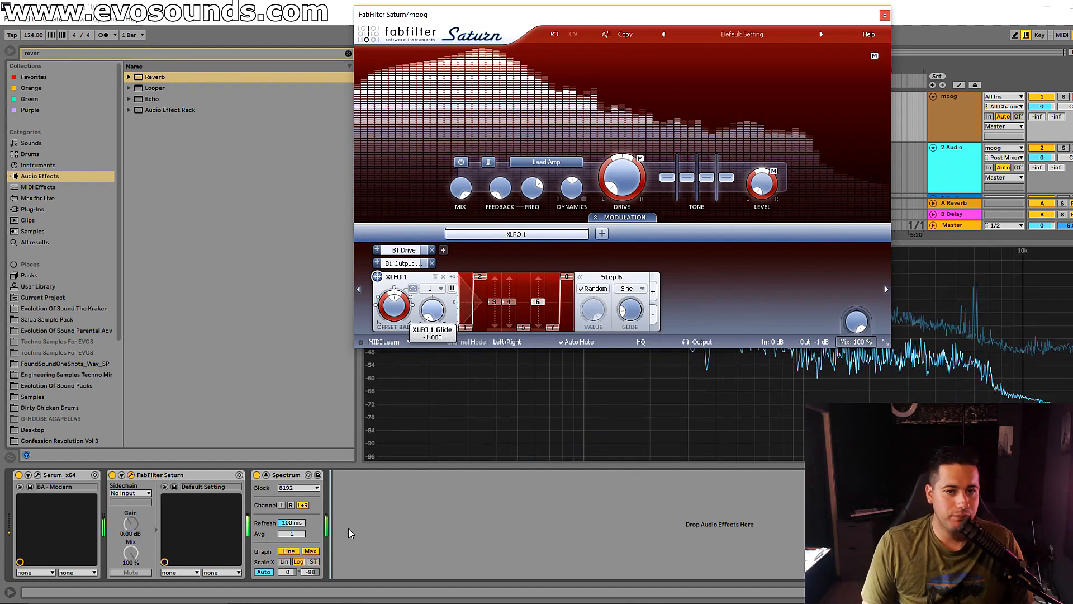
Step: Set the XLFO's sync rate to 1/4 and change Band 1's distortion style to Screaming Amp
left_click(438, 289)
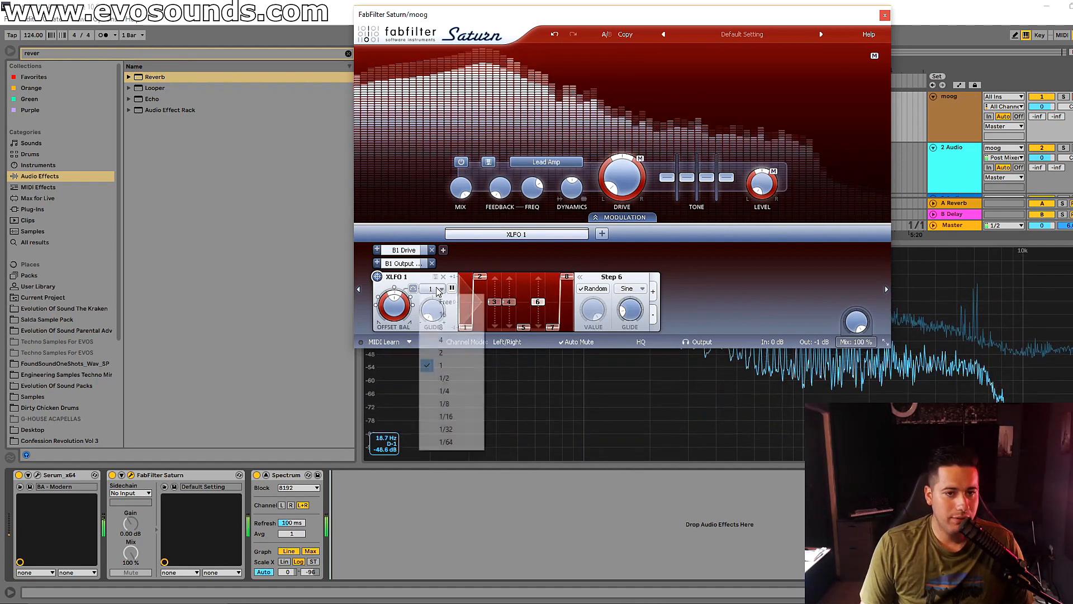
left_click(442, 390)
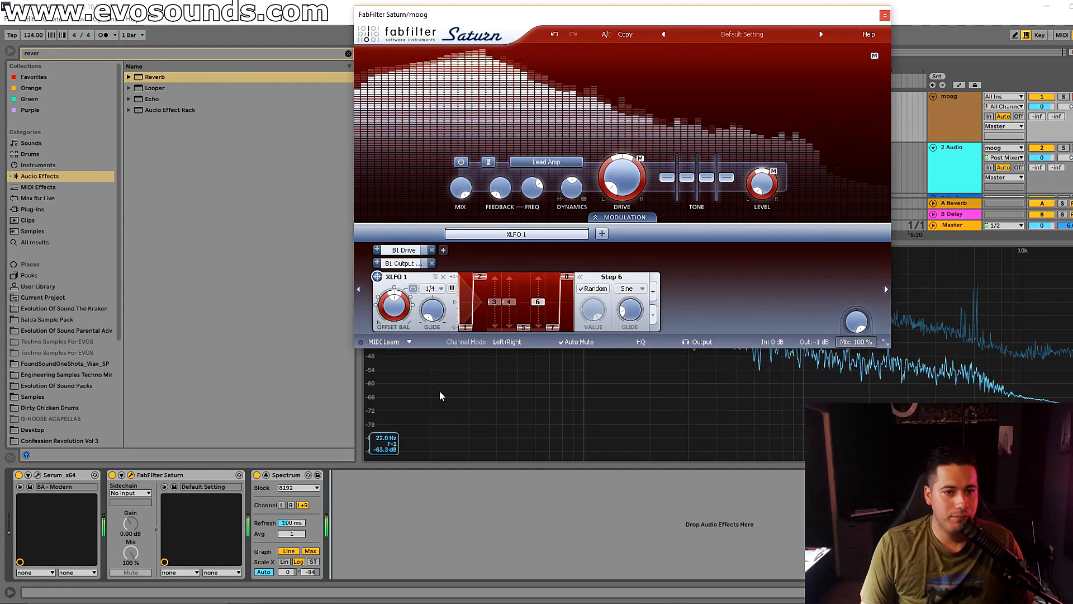
left_click(546, 162)
left_click(574, 289)
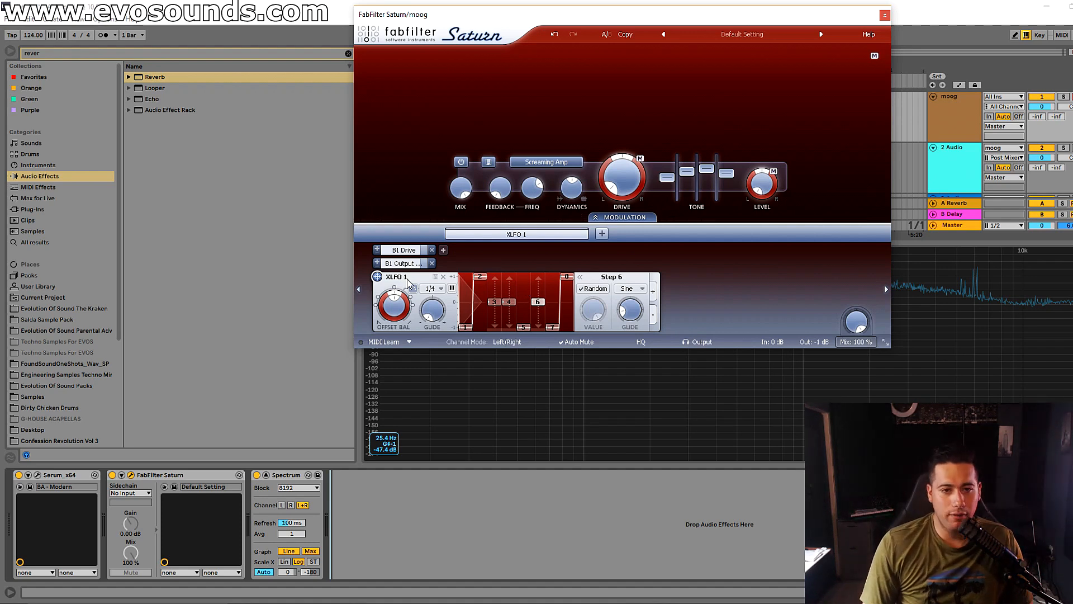
Step: Replace the XLFO with a new envelope generator
left_click(602, 234)
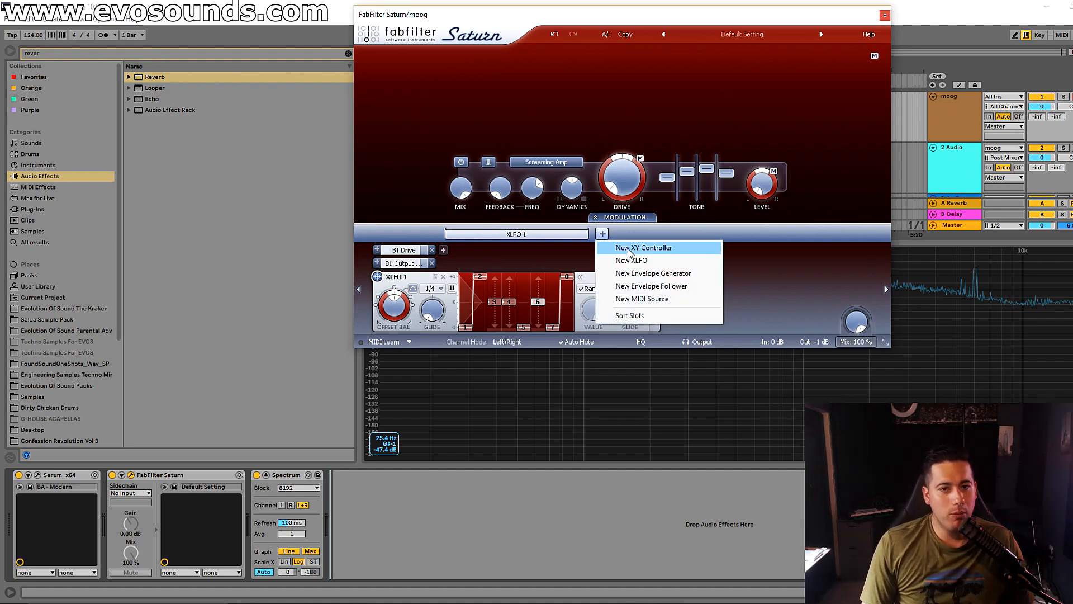
left_click(541, 264)
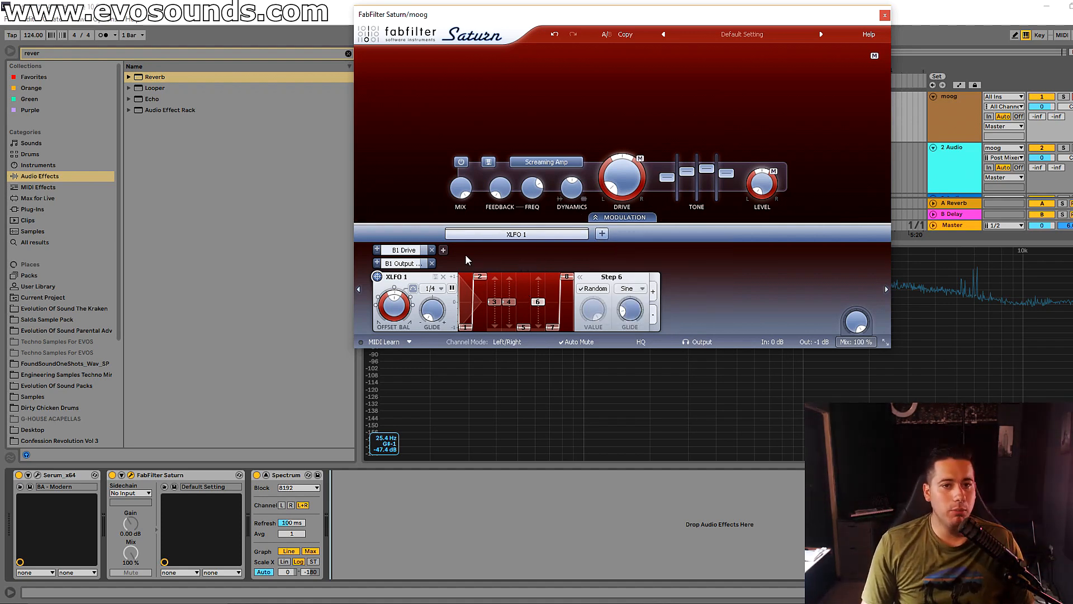
left_click(444, 277)
left_click(601, 234)
left_click(637, 273)
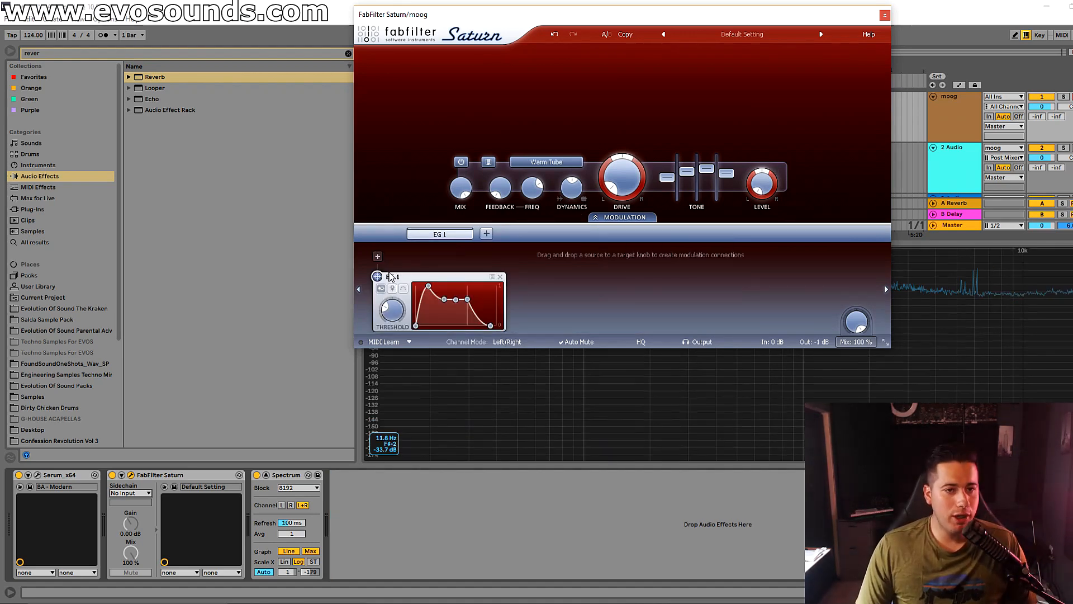
Step: Link the envelope generator to Band 1's output level and increase the modulation amount
left_click_drag(379, 278, 629, 196)
left_click_drag(699, 199, 763, 184)
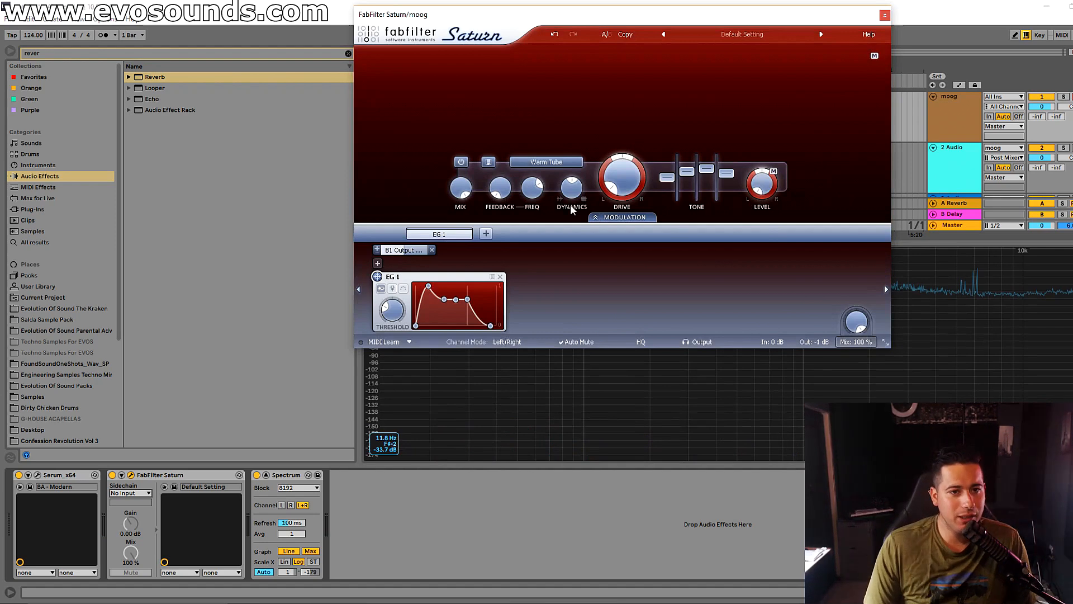
left_click_drag(404, 251, 446, 76)
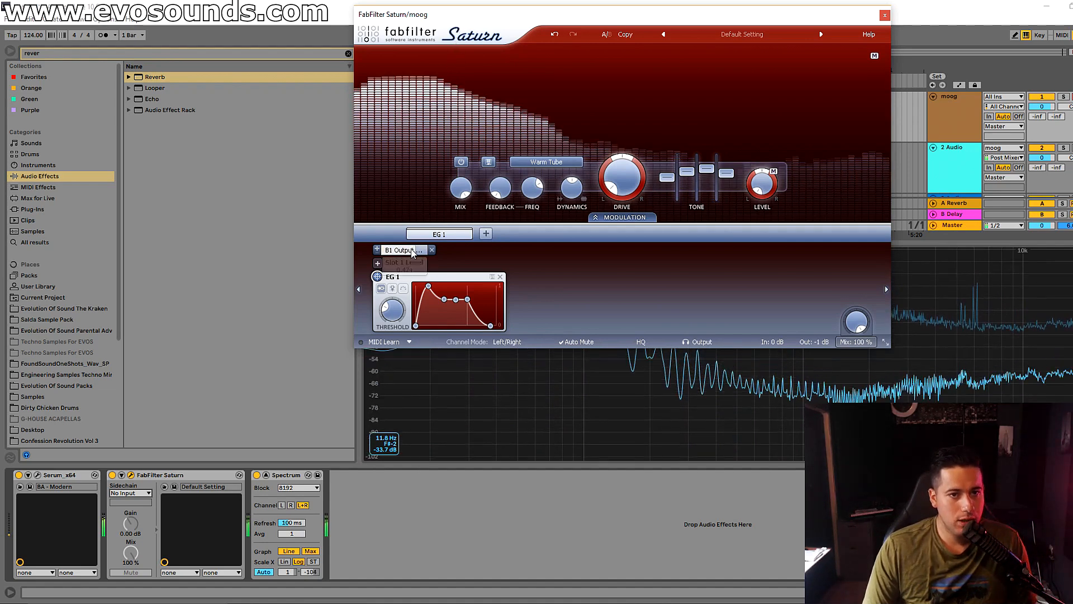
Step: Link the envelope generator to Band 1's drive with an amount of 0.499, and readjust the output level amount
left_click_drag(377, 276, 621, 177)
left_click_drag(446, 191, 455, 147)
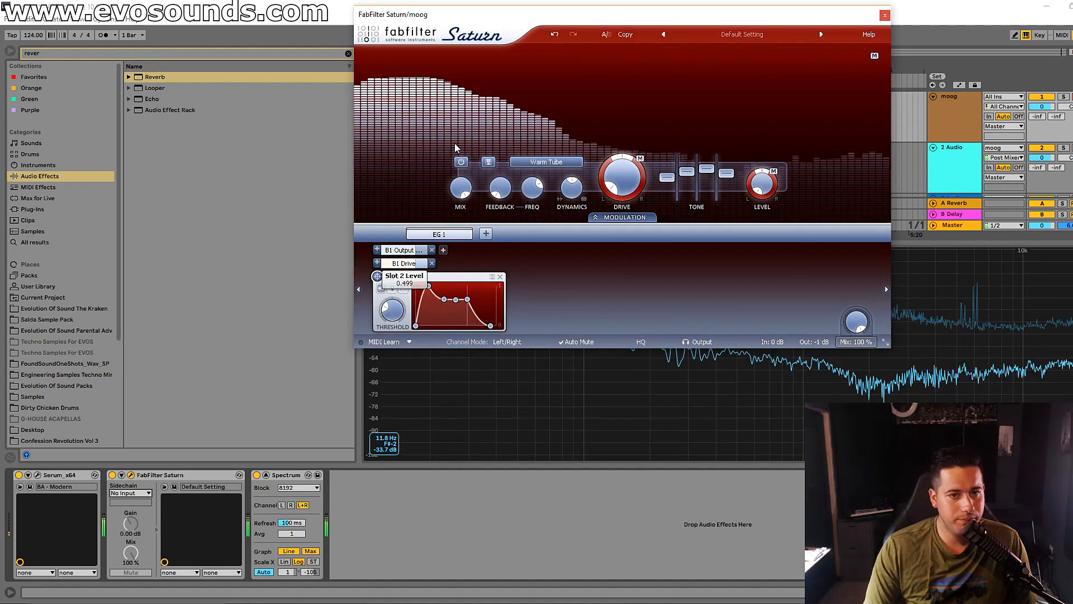
left_click_drag(411, 246, 428, 176)
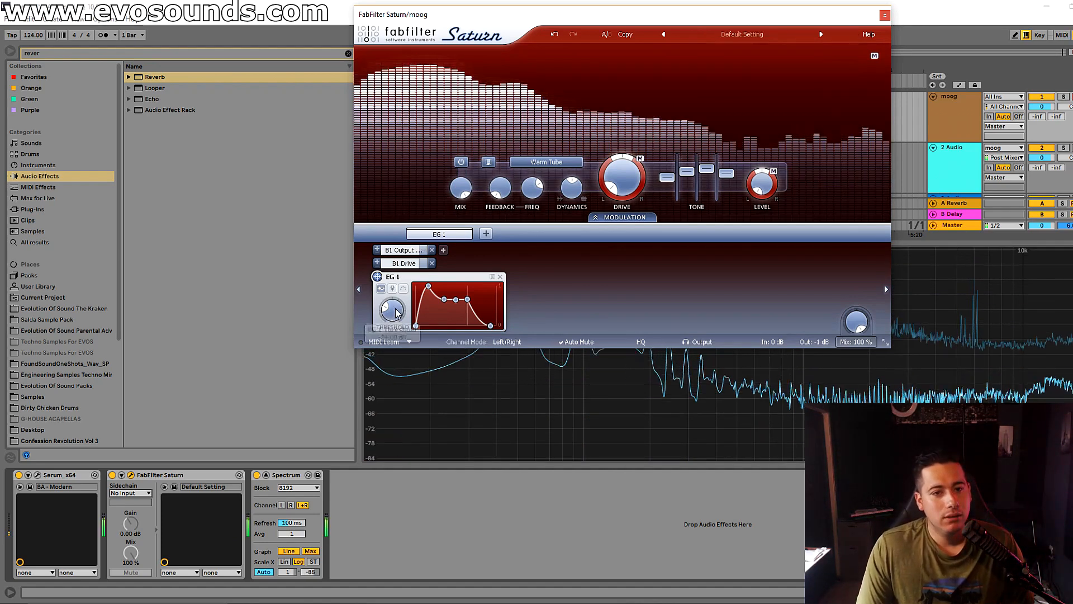
Step: Shape the envelope generator with a 0.000 sec attack, minimum sustain and a longer decay
left_click_drag(431, 291, 408, 286)
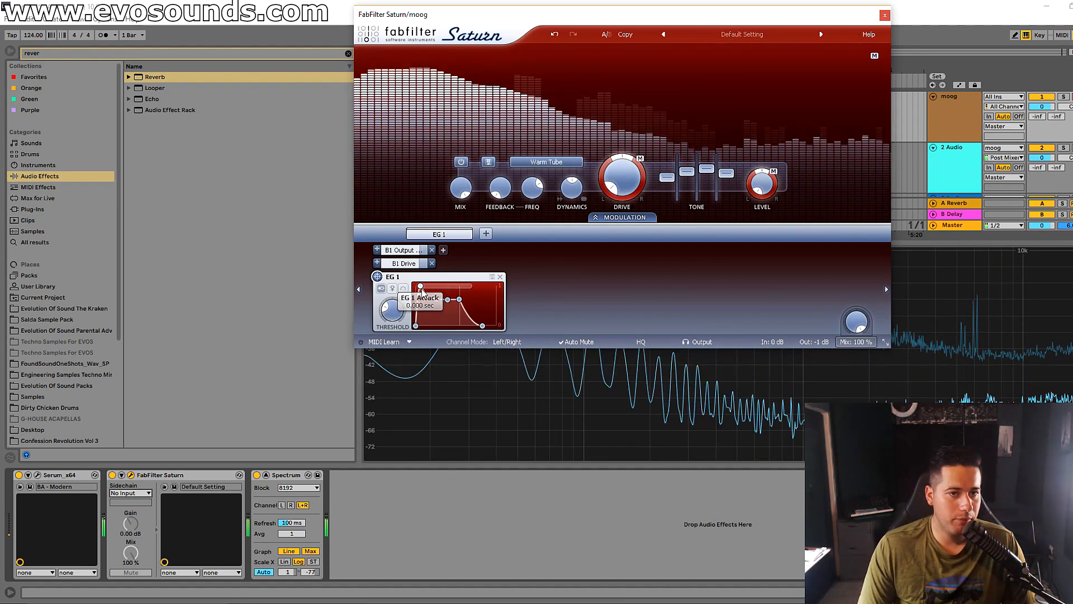
left_click_drag(447, 300, 451, 348)
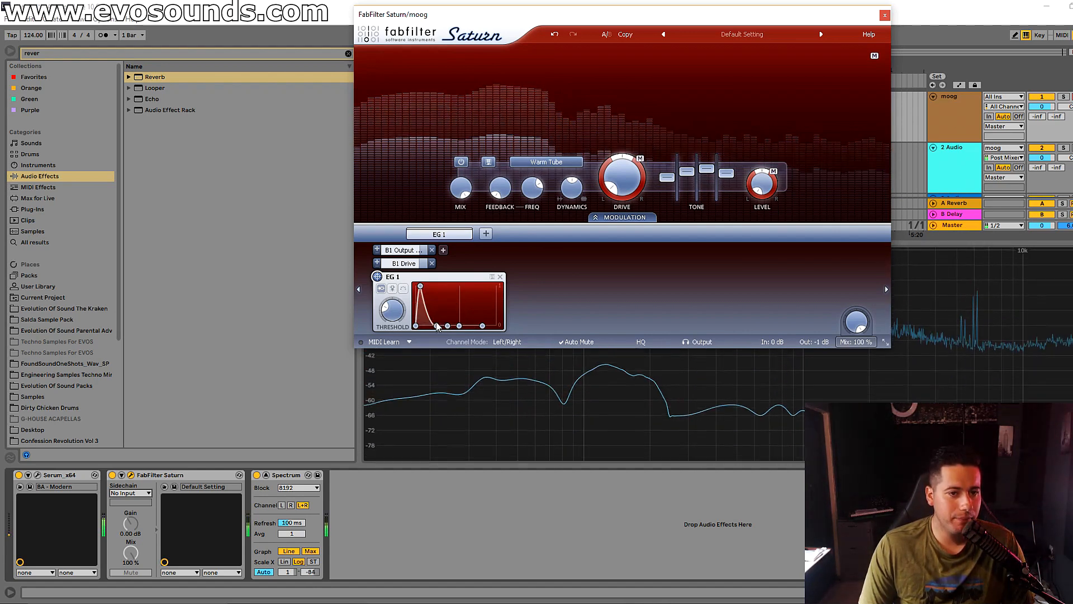
left_click_drag(437, 326, 461, 326)
Step: Compare the sound with Saturn bypassed, and try the envelope's sustain at -2.63 dB before dropping it back to minimum
left_click(111, 475)
left_click(112, 475)
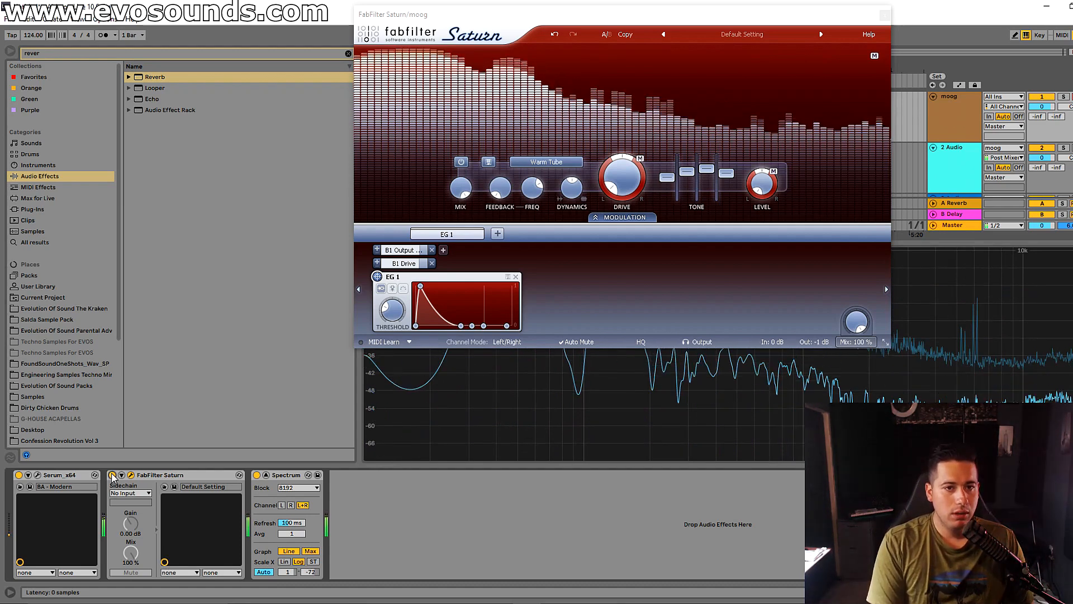
left_click_drag(474, 327, 476, 306)
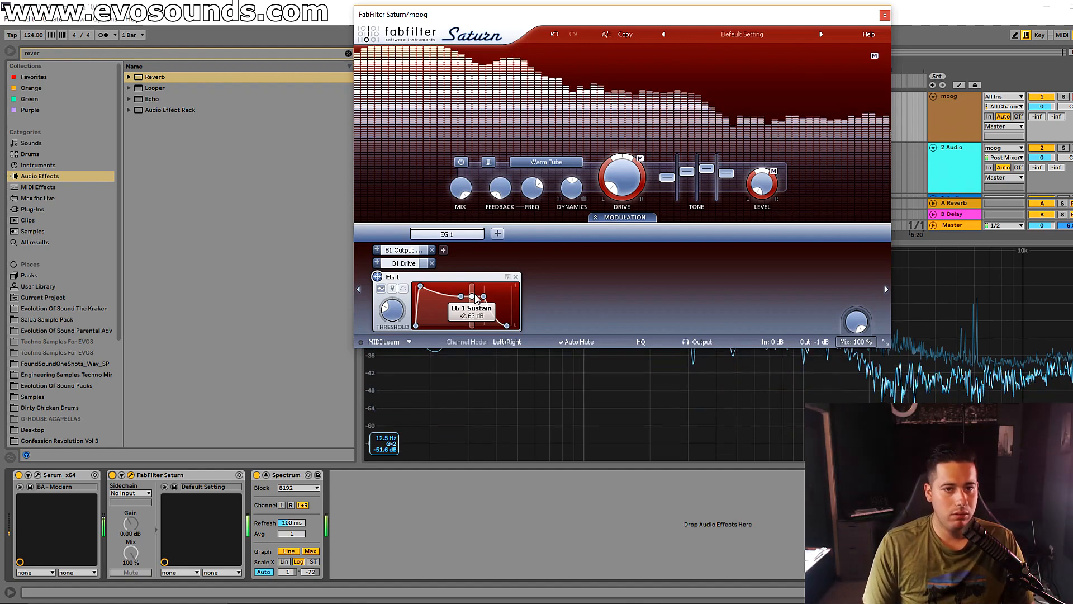
left_click_drag(472, 296, 465, 353)
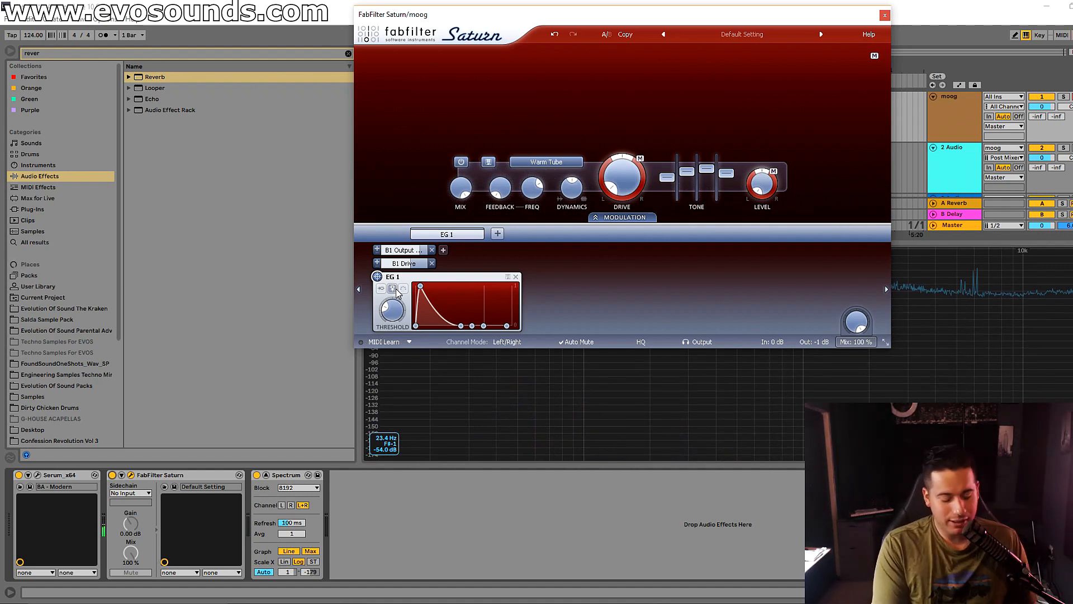
Step: Set Saturn's sidechain input to the moog track and remove the envelope generator from the modulation sources
left_click(134, 493)
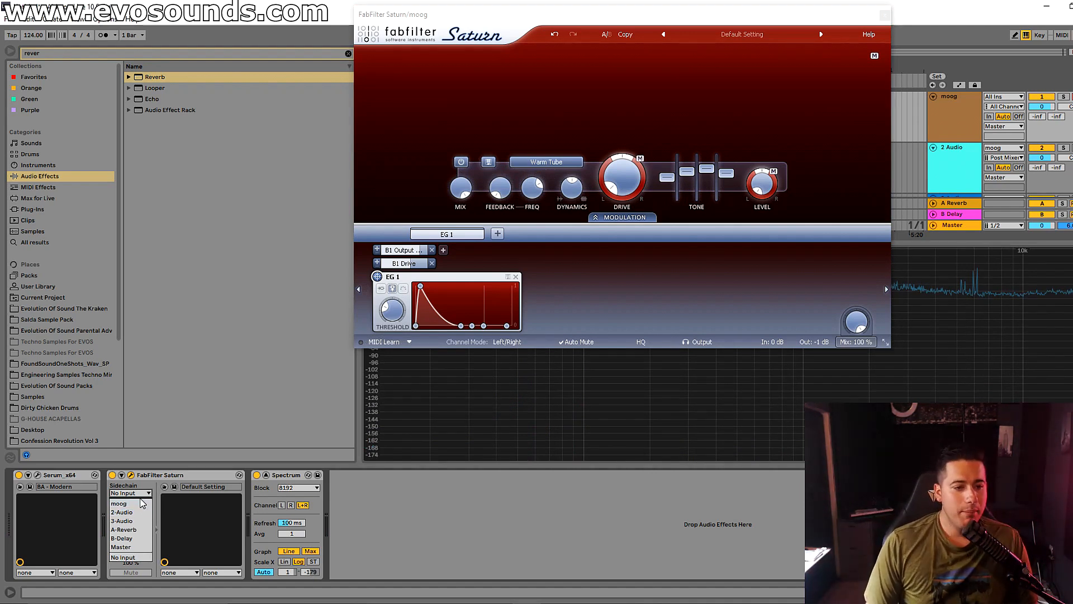
left_click(137, 504)
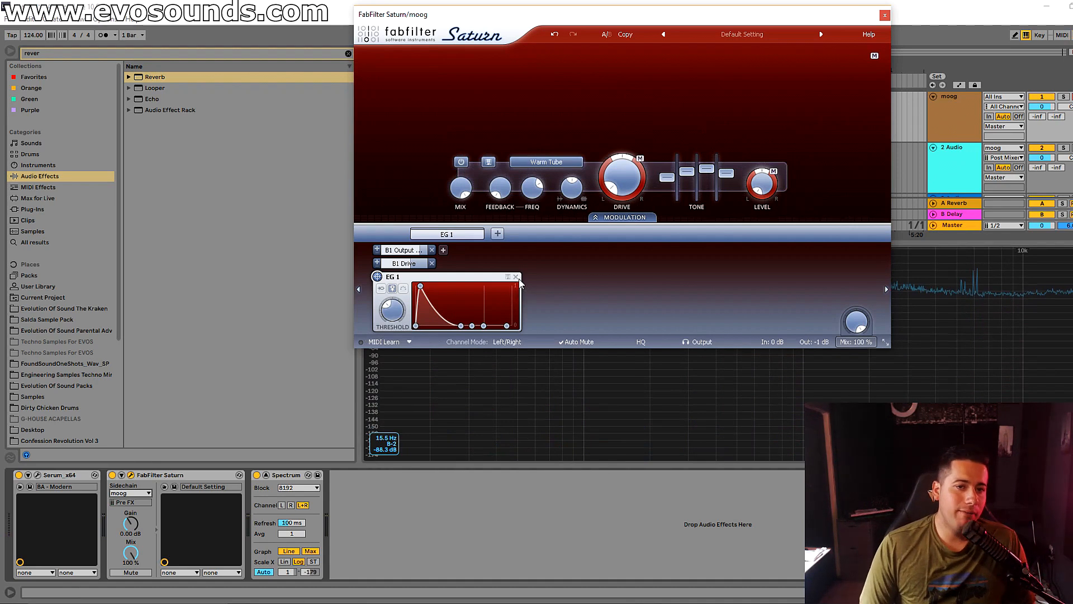
left_click(515, 277)
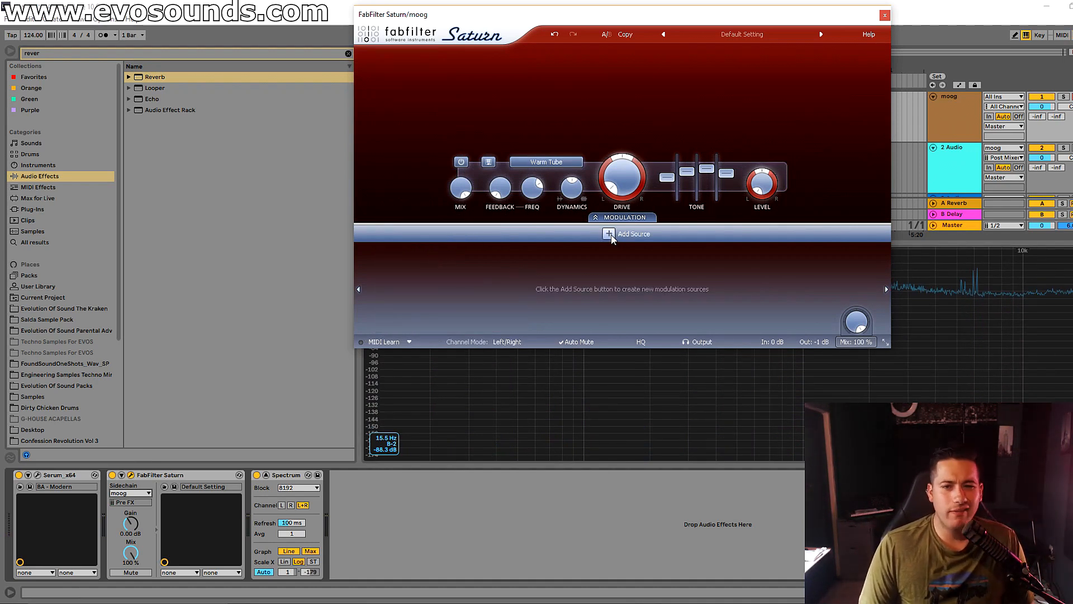
Step: Add an envelope follower, link it to Band 1's output level and drive, and adjust the modulation amounts
left_click(608, 233)
left_click(659, 285)
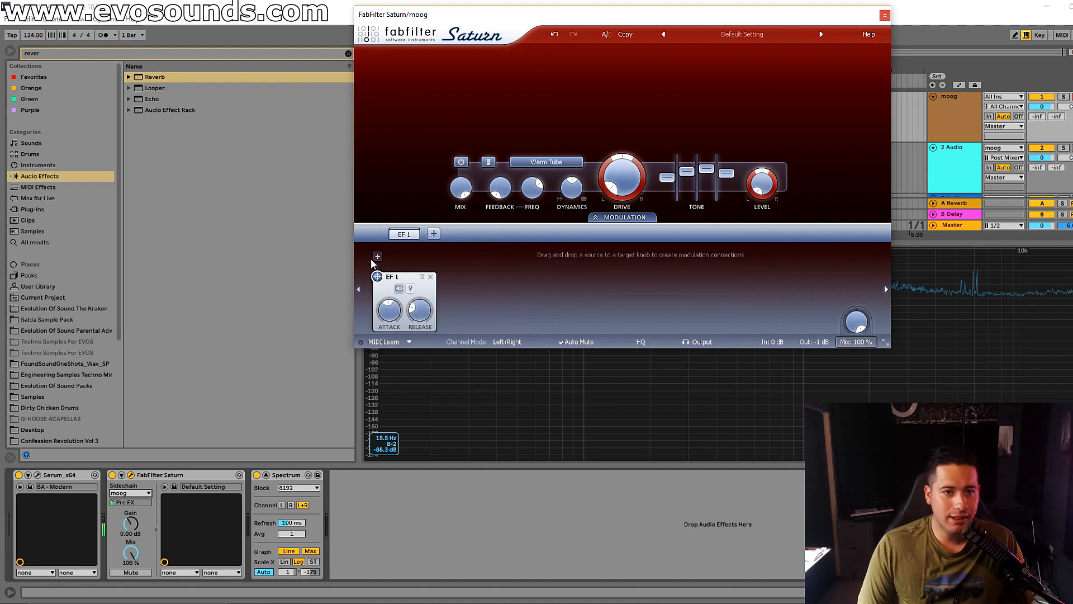
left_click_drag(377, 276, 762, 183)
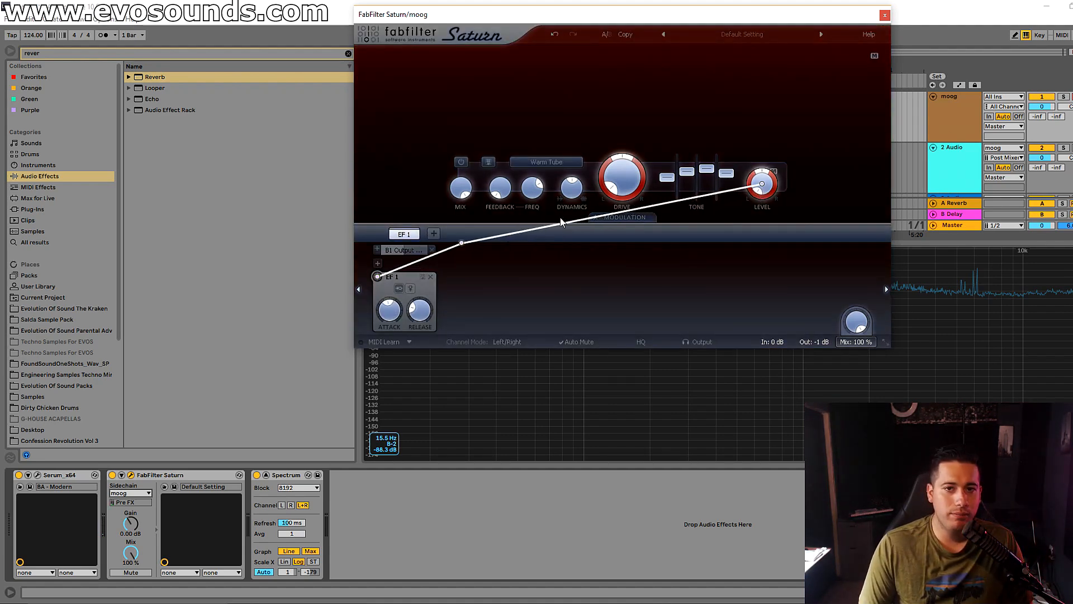
left_click_drag(378, 276, 621, 176)
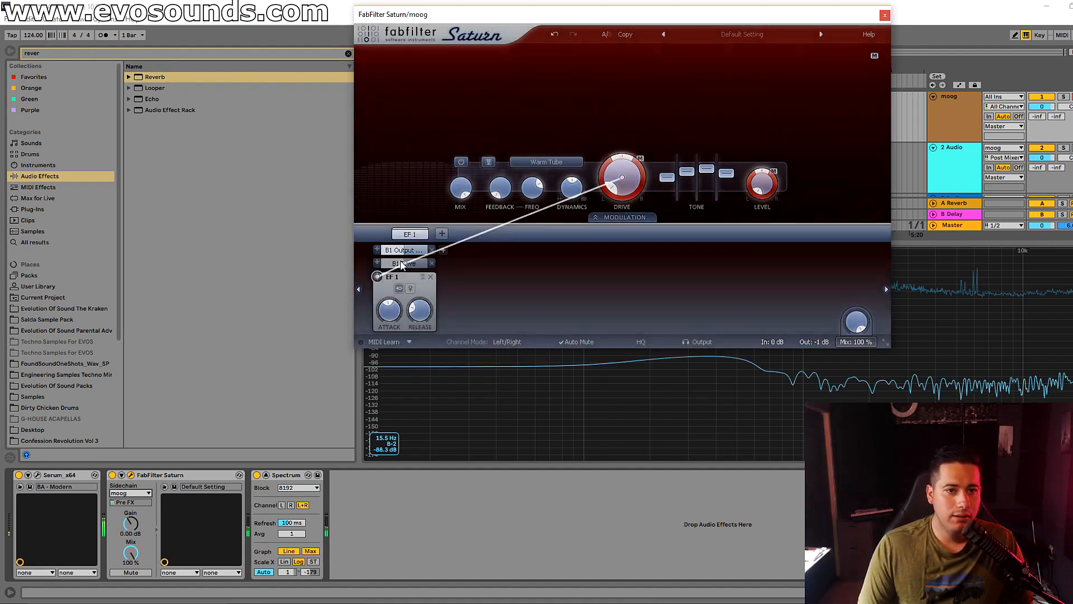
left_click_drag(401, 251, 409, 252)
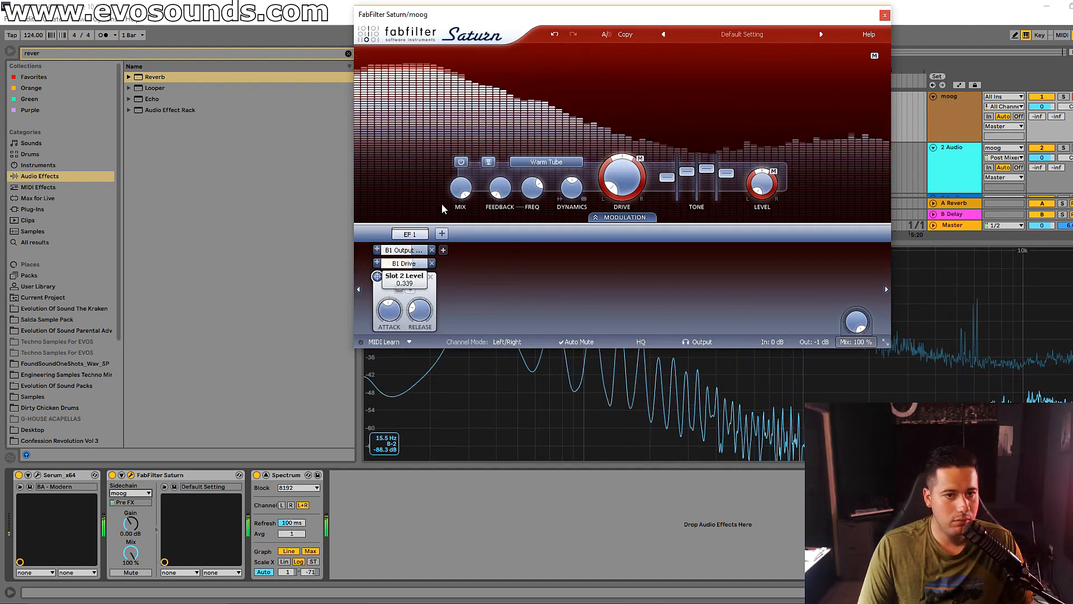
Step: Try longer and shorter attack and release times on the envelope follower before removing it
left_click_drag(392, 314, 424, 294)
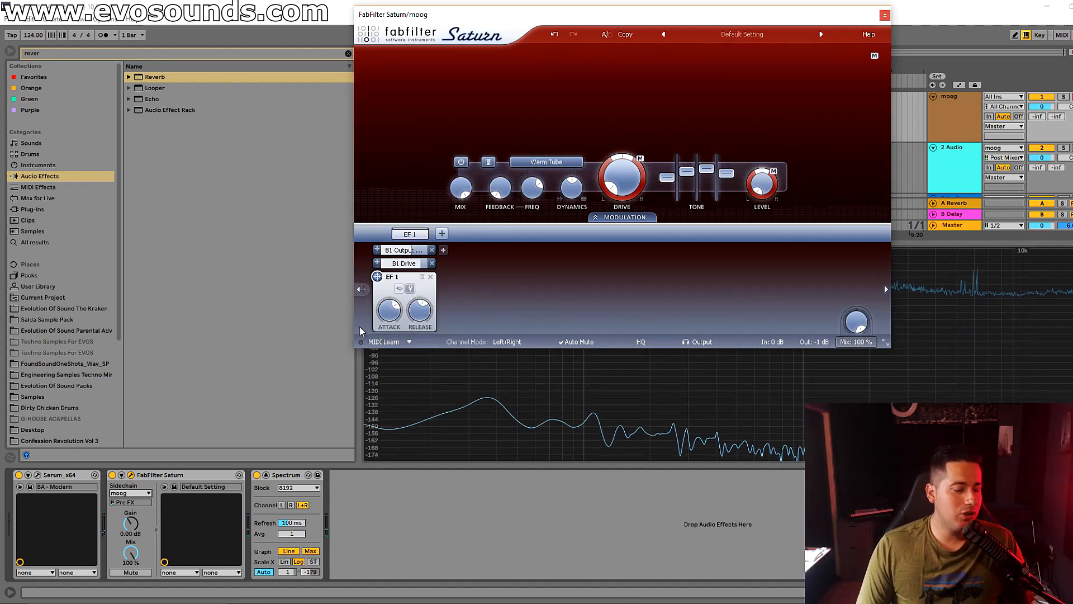
left_click_drag(395, 316, 380, 324)
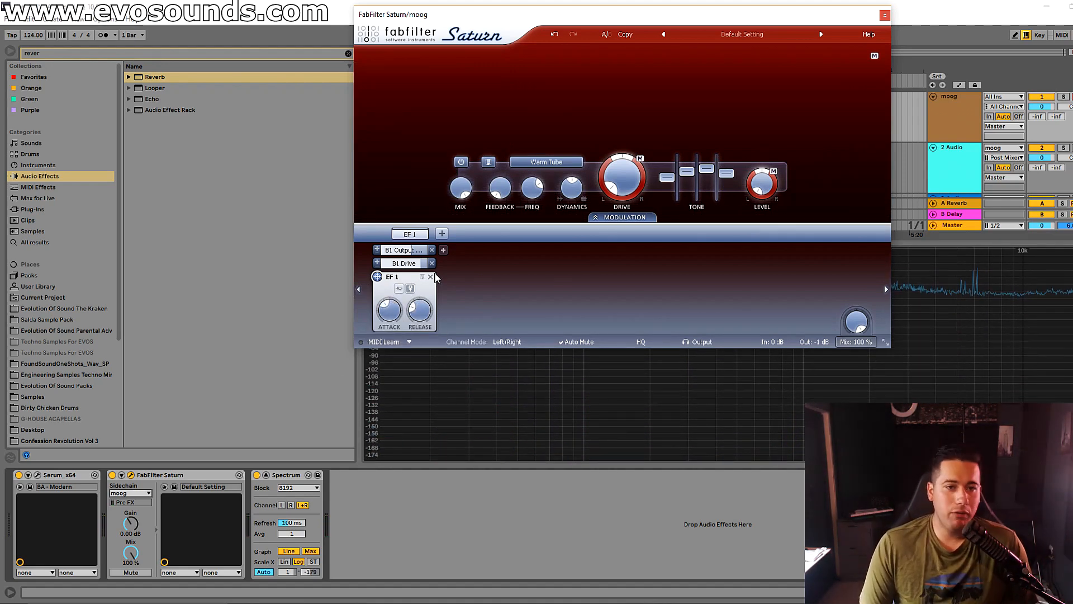
left_click(431, 276)
Step: Add a MIDI source using Mod Wheel and link it to Band 1's drive with an amount of 0.716
left_click(614, 233)
left_click(683, 302)
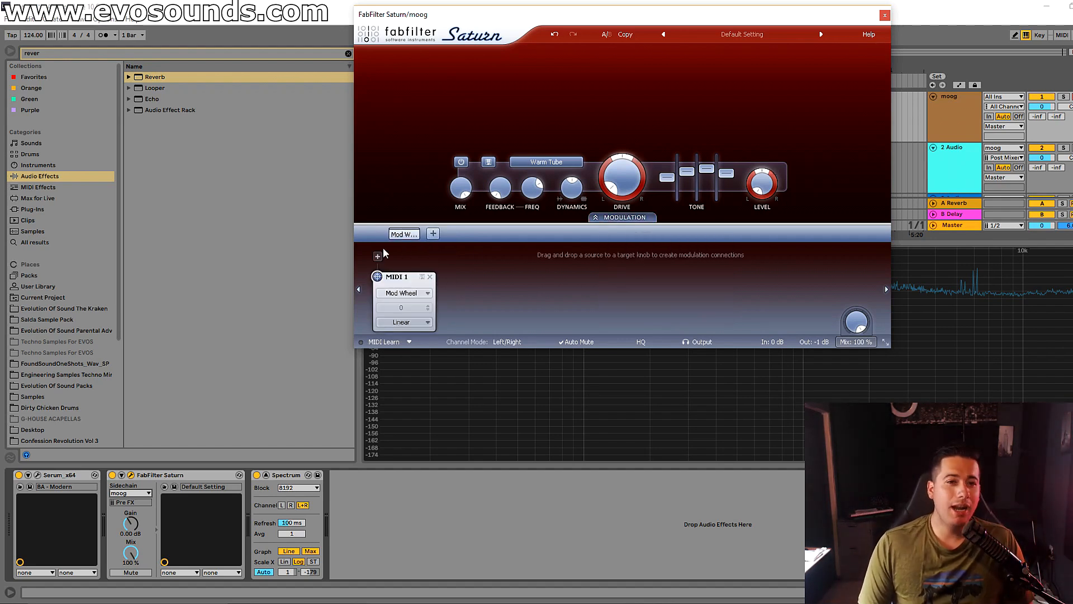
left_click(408, 294)
left_click(411, 306)
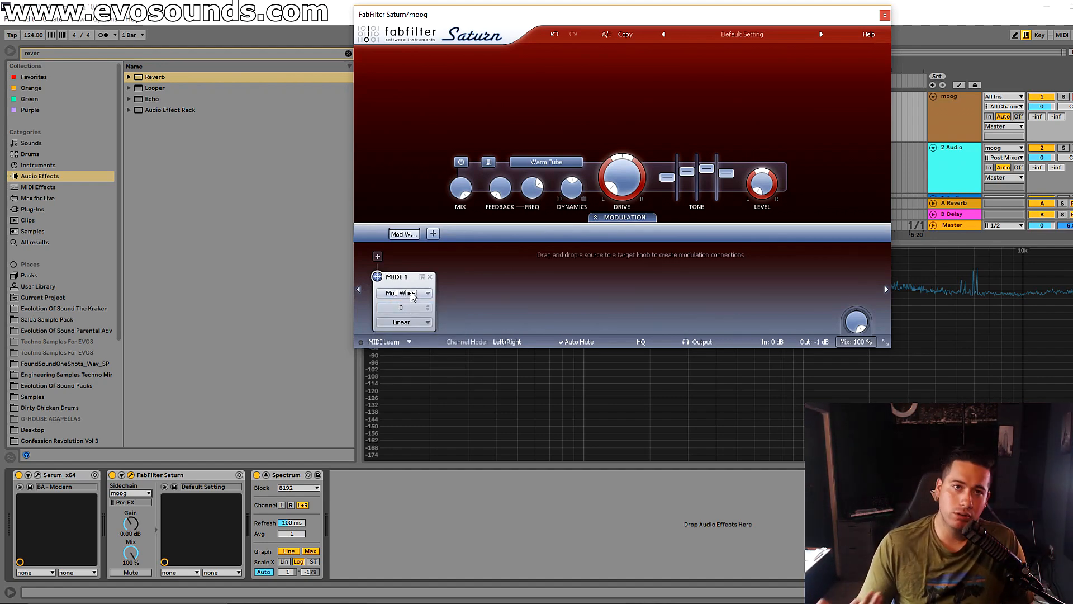
left_click_drag(377, 276, 621, 178)
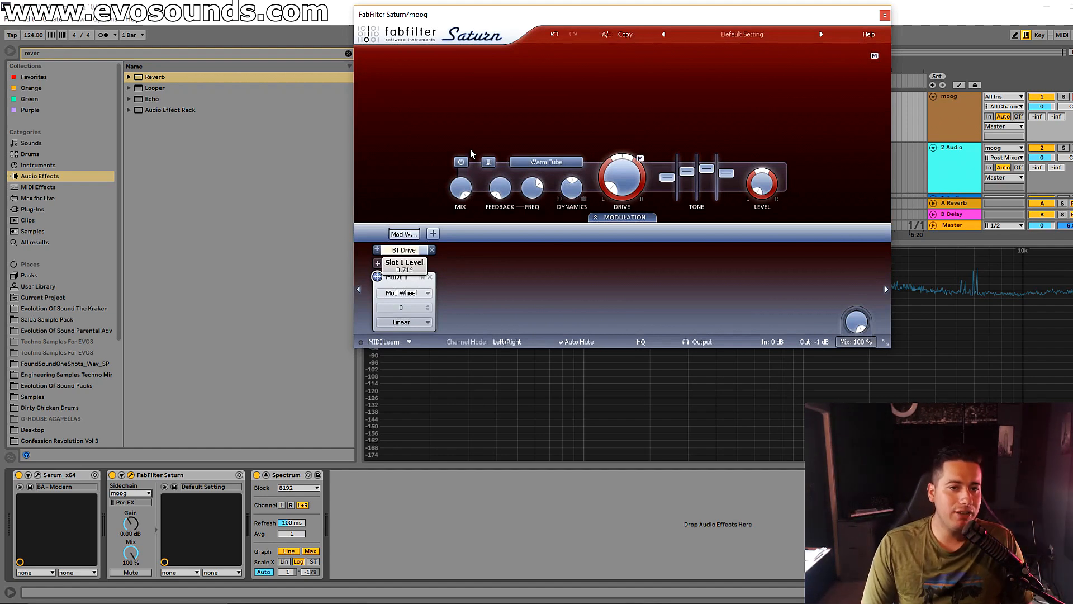
Step: Try the Sine, Log and Exp response curves on the MIDI source before restoring Linear
left_click(407, 323)
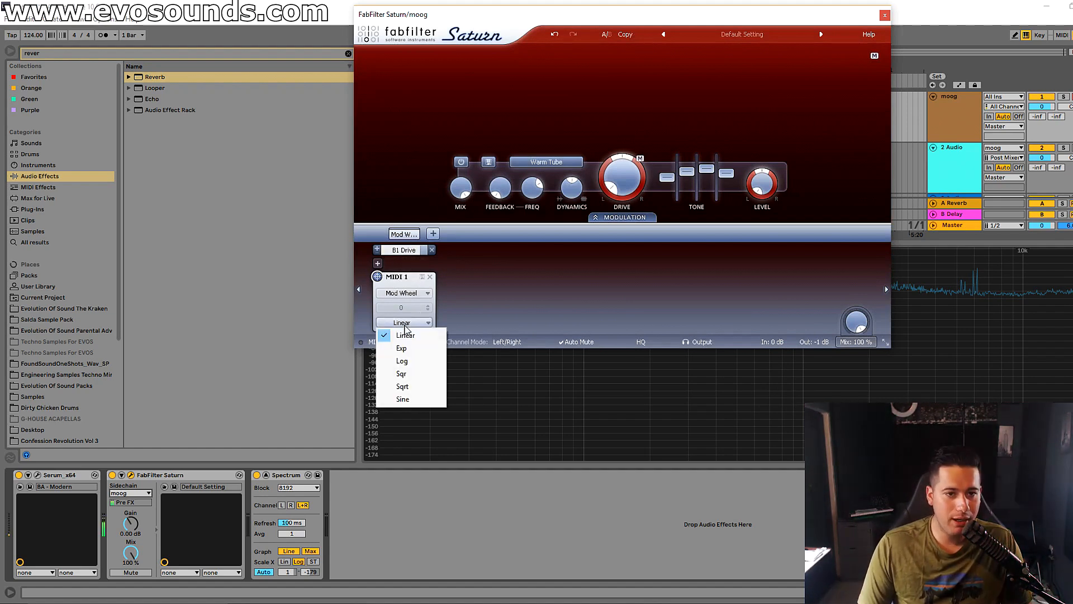
left_click(430, 336)
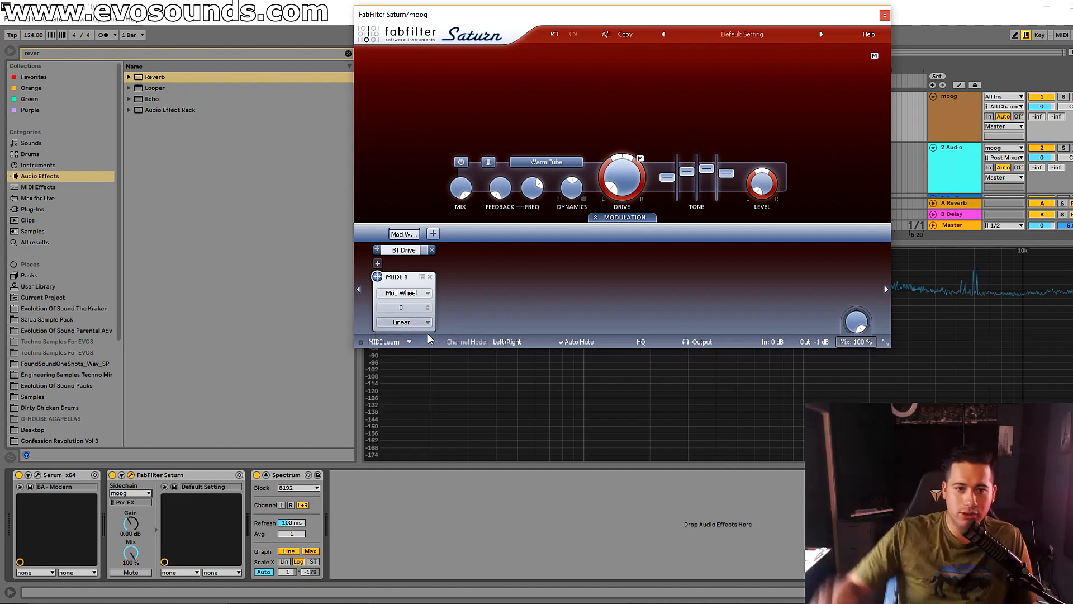
left_click(425, 325)
left_click(423, 401)
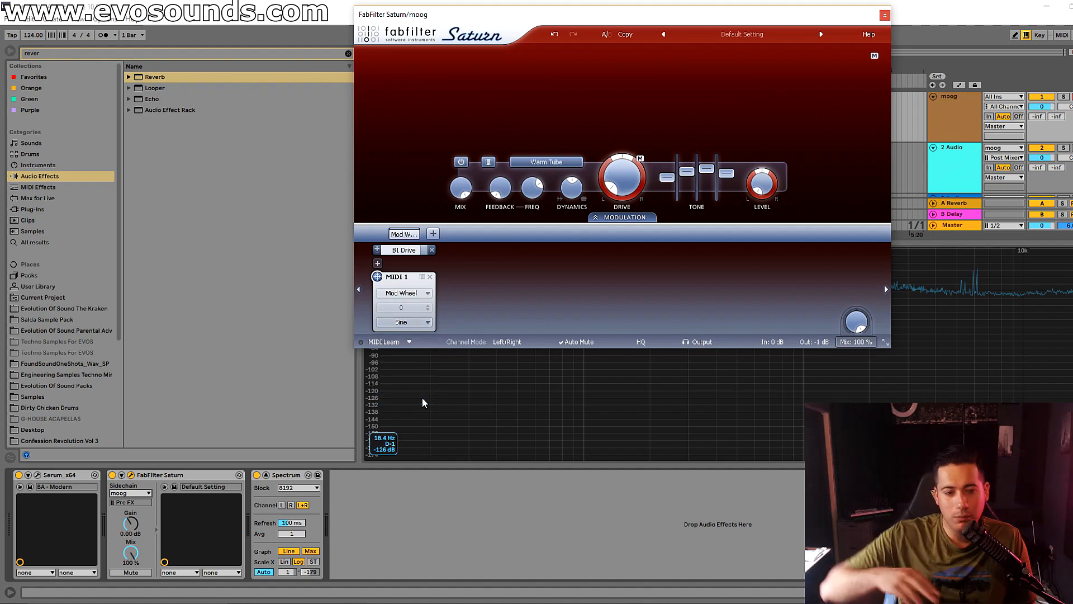
left_click(403, 322)
left_click(402, 360)
left_click(404, 323)
left_click(413, 339)
left_click(403, 322)
left_click(408, 347)
left_click(415, 324)
left_click(403, 338)
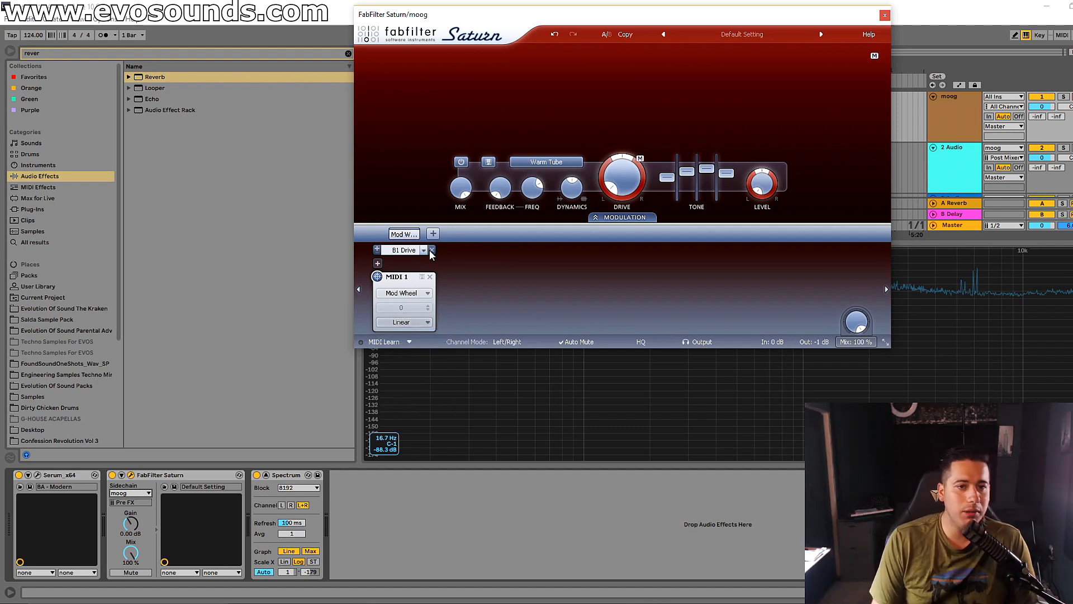
Step: Remove the MIDI source and collapse Saturn's modulation section
left_click(430, 276)
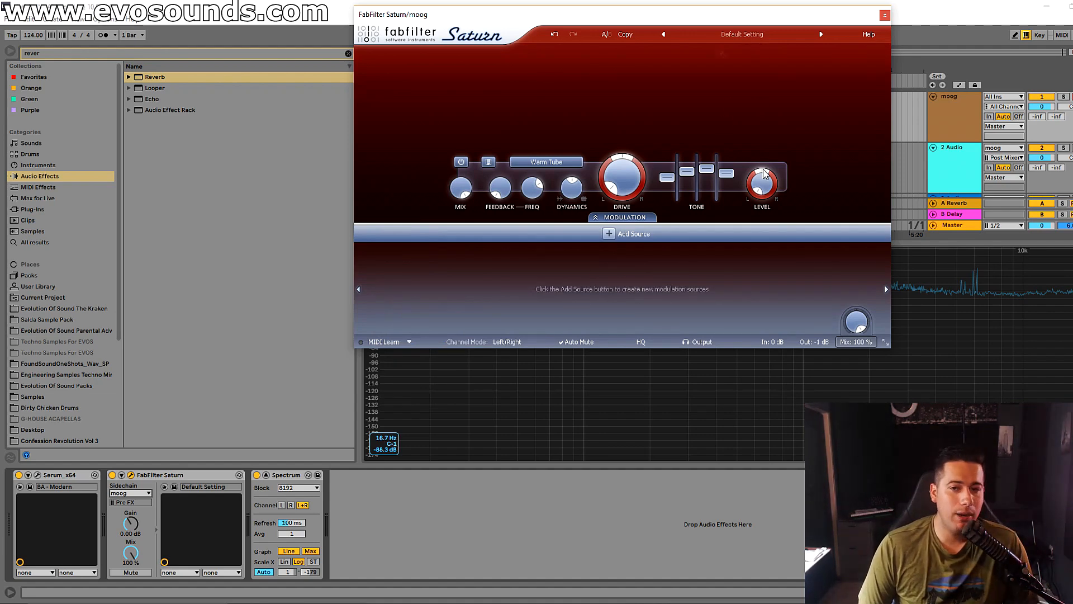
left_click(615, 218)
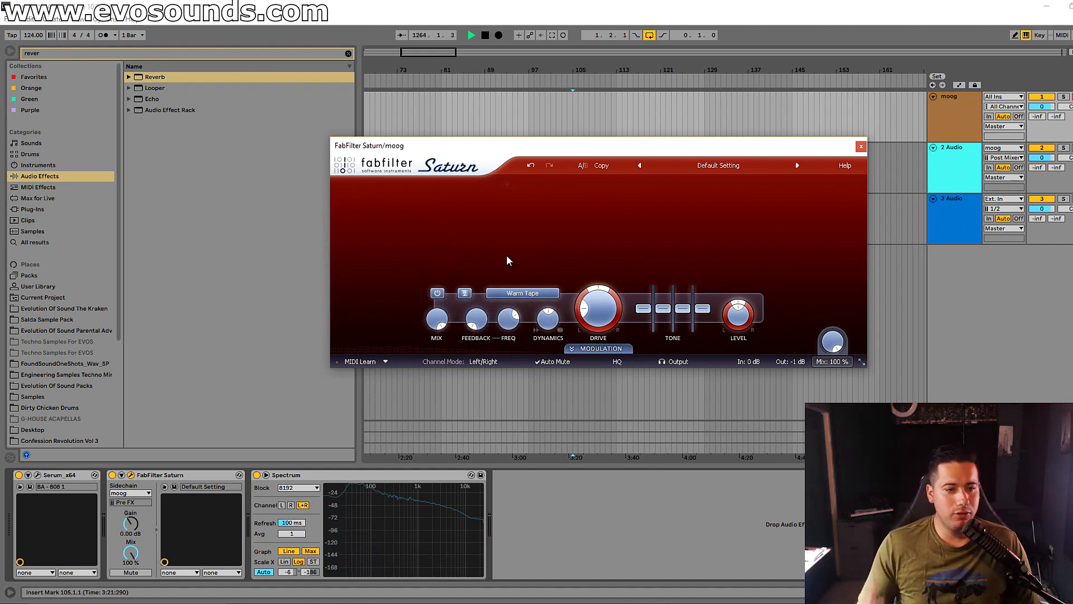
Step: Switch Band 1's distortion style to Clean Tube
left_click(519, 291)
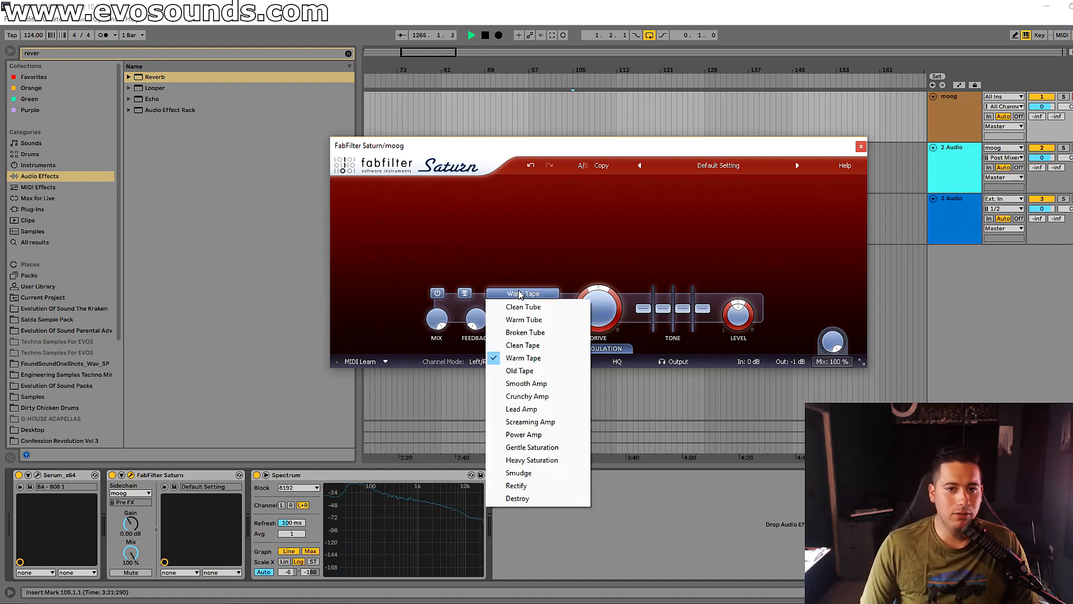
left_click(523, 307)
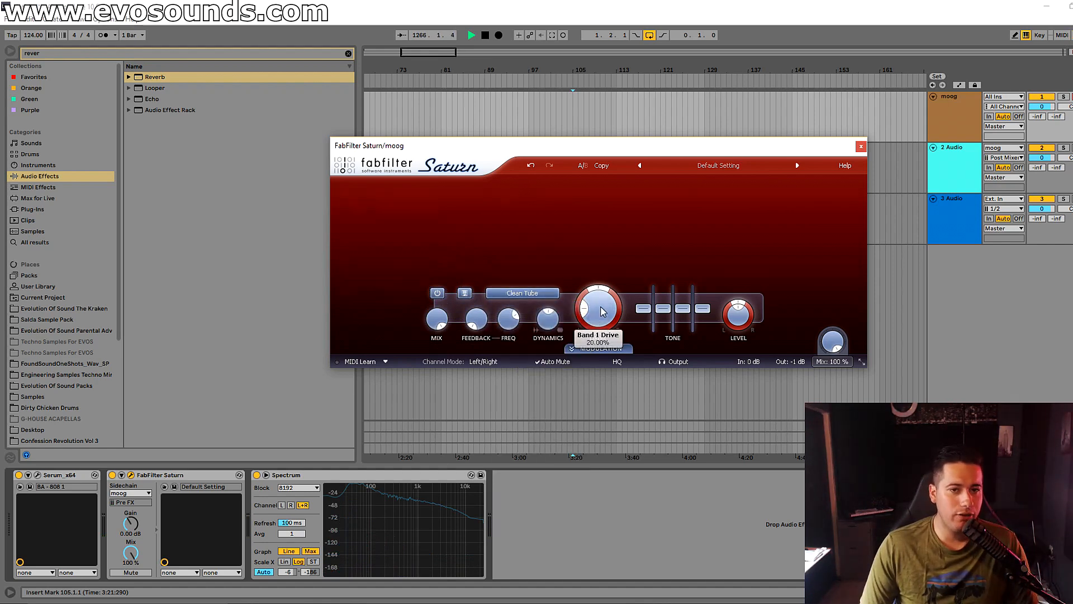
Step: Show the enlarged Spectrum display and arrange it beneath the Saturn window so both are visible
left_click(266, 475)
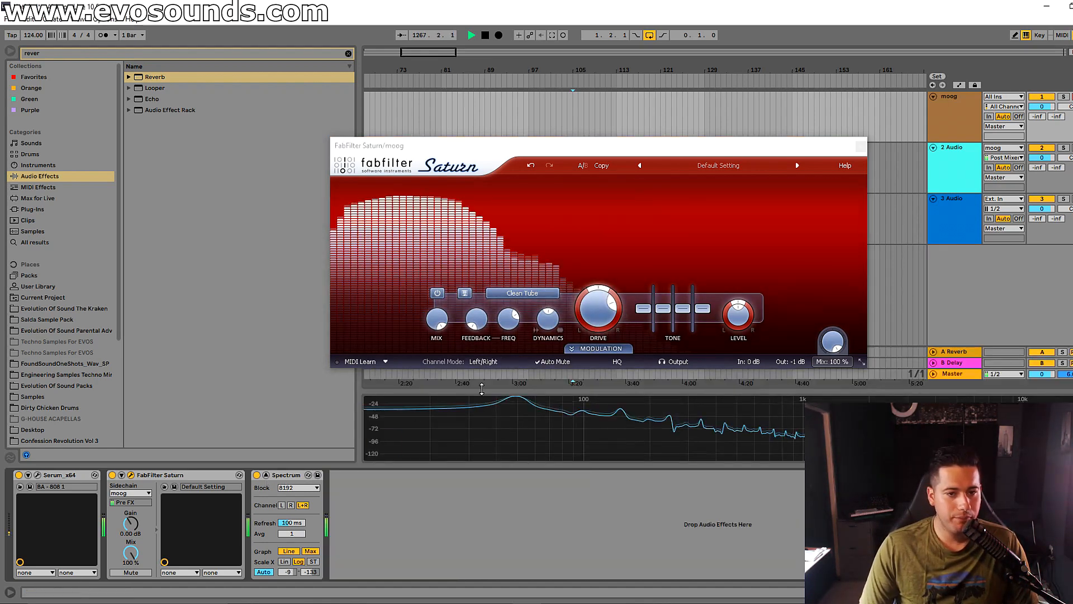
left_click_drag(567, 151, 586, 16)
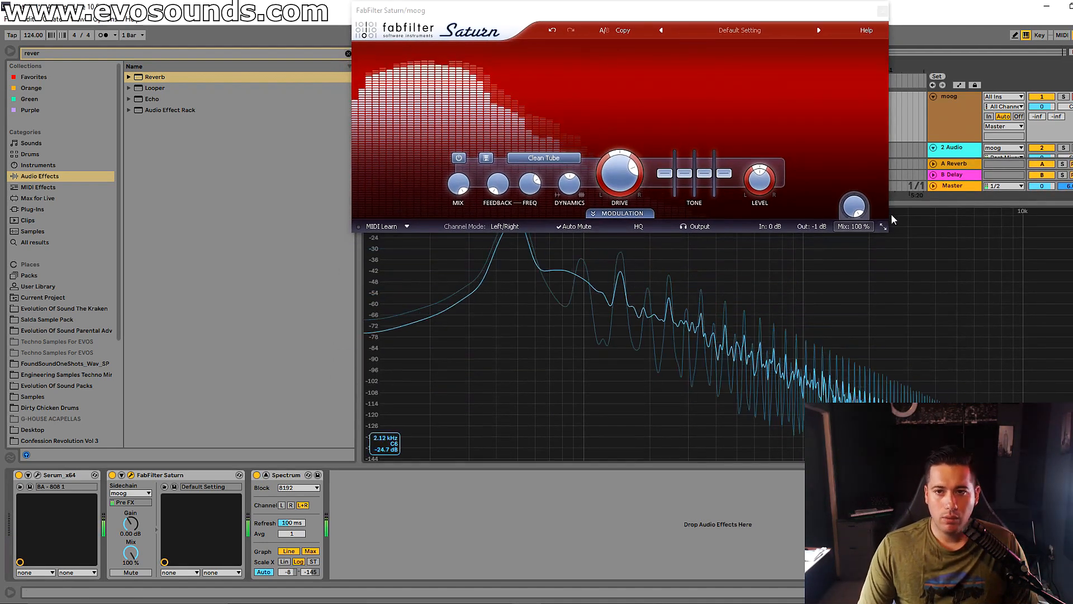
left_click_drag(894, 204, 899, 258)
left_click_drag(626, 16, 630, 39)
Step: Raise Band 1's drive to 90.10% and boost its mid tone to +6.37 dB
left_click_drag(619, 193, 637, 168)
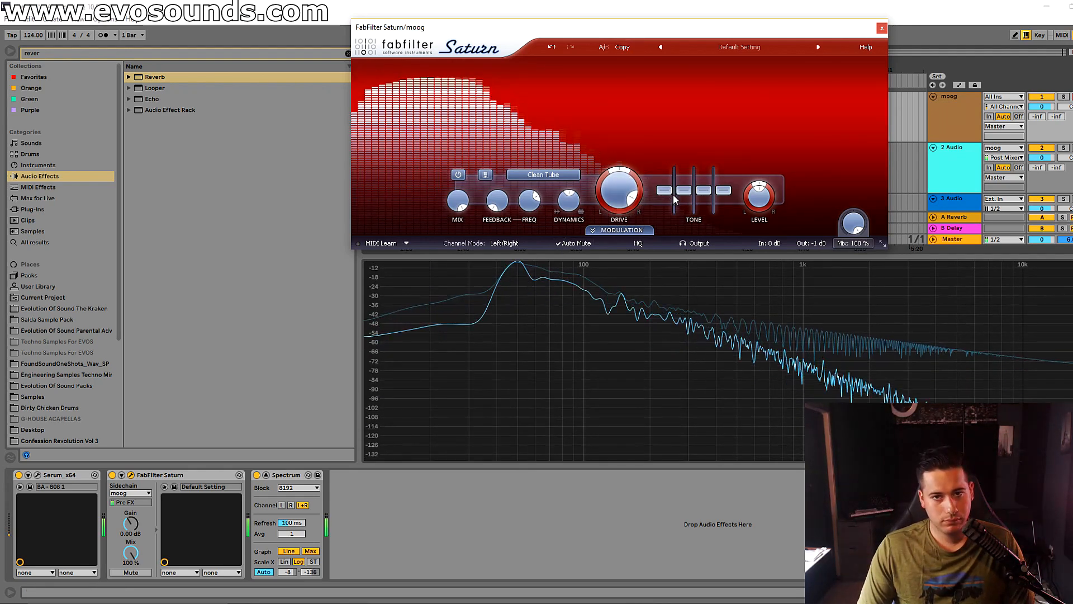
left_click_drag(689, 190, 692, 187)
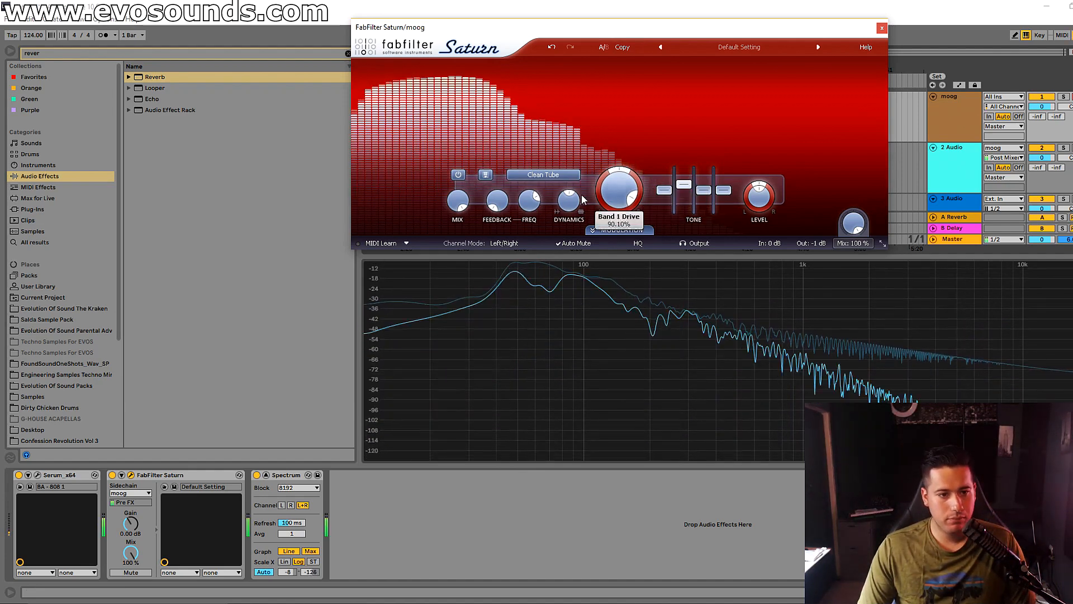
left_click_drag(684, 184, 685, 180)
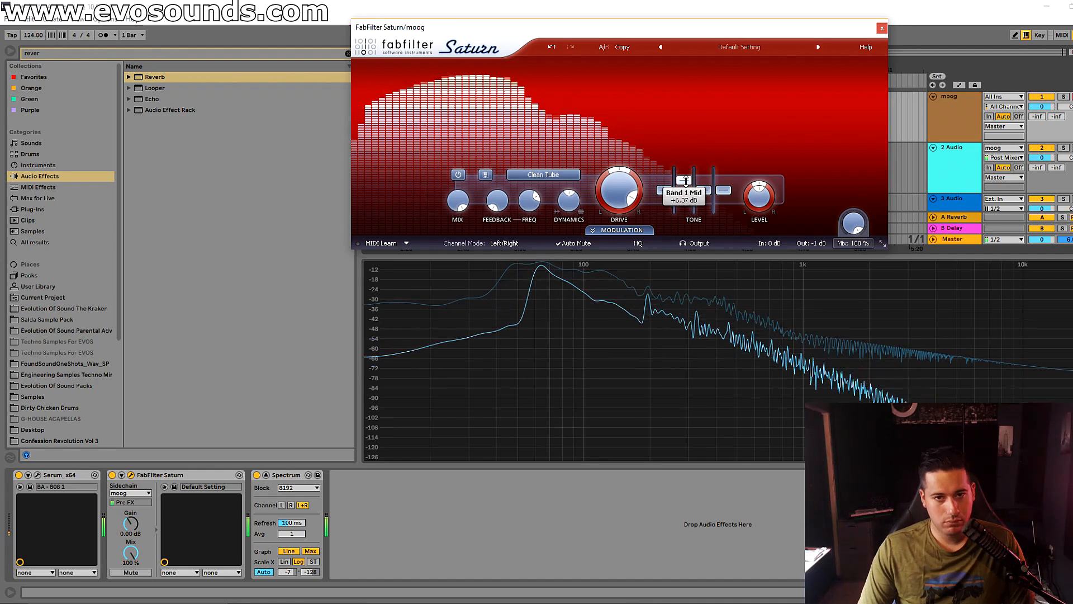
mouse_move(704, 191)
left_mouse_down()
mouse_move(714, 164)
mouse_move(712, 191)
left_mouse_up()
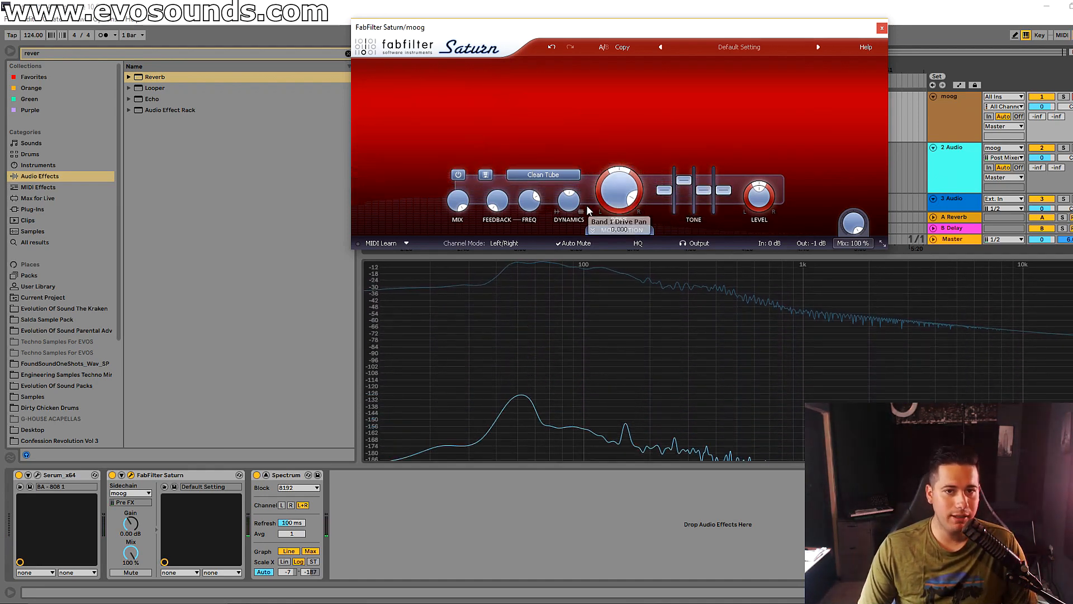
Step: Raise Band 1's dynamics to 1.000 and experiment with the feedback amount and frequency
left_click_drag(527, 292, 518, 304)
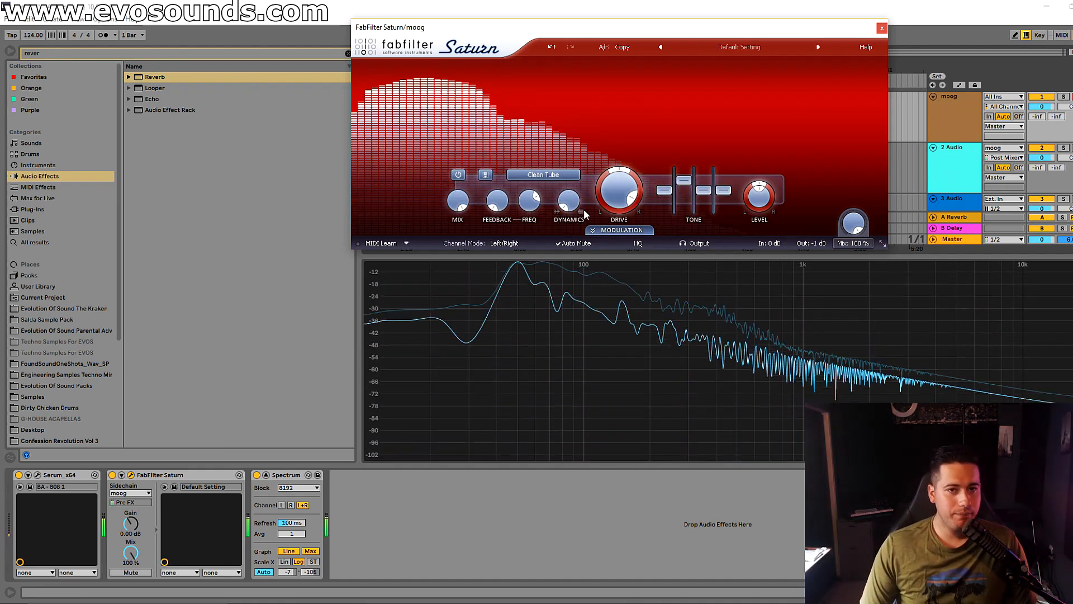
left_click_drag(579, 208, 684, 44)
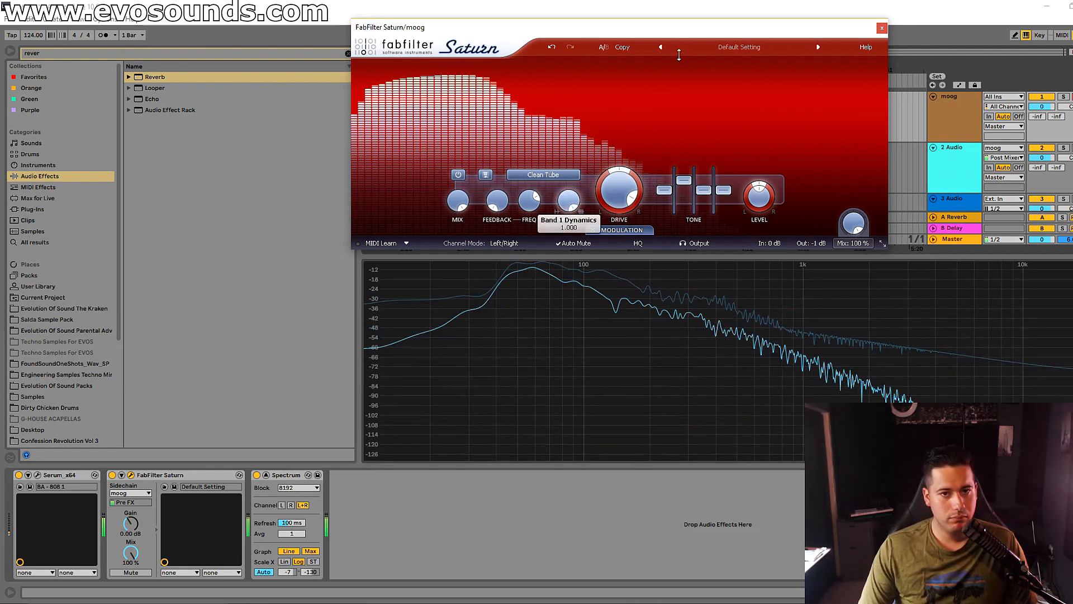
left_click_drag(530, 275, 633, 105)
mouse_move(497, 201)
left_mouse_down()
mouse_move(535, 92)
mouse_move(488, 203)
left_mouse_up()
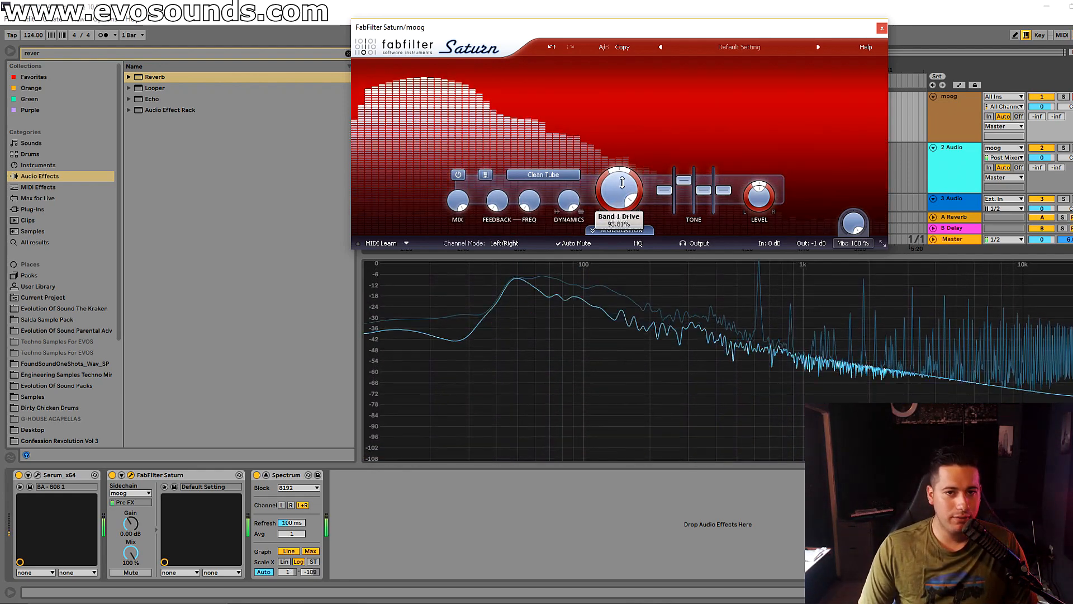
Step: Change Band 1's distortion style to Warm Tube
left_click(545, 175)
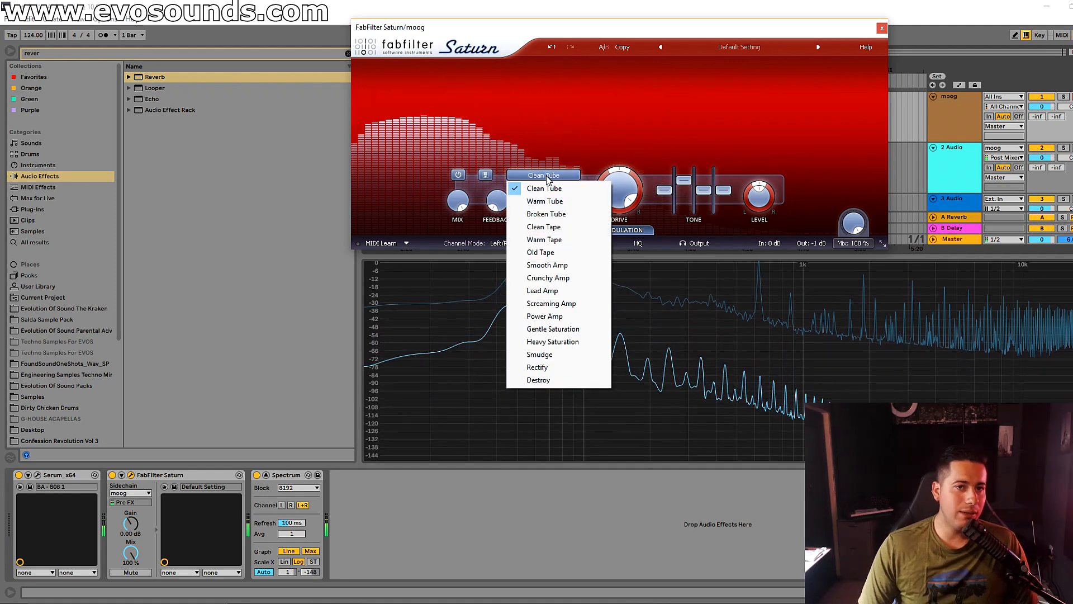
left_click(853, 248)
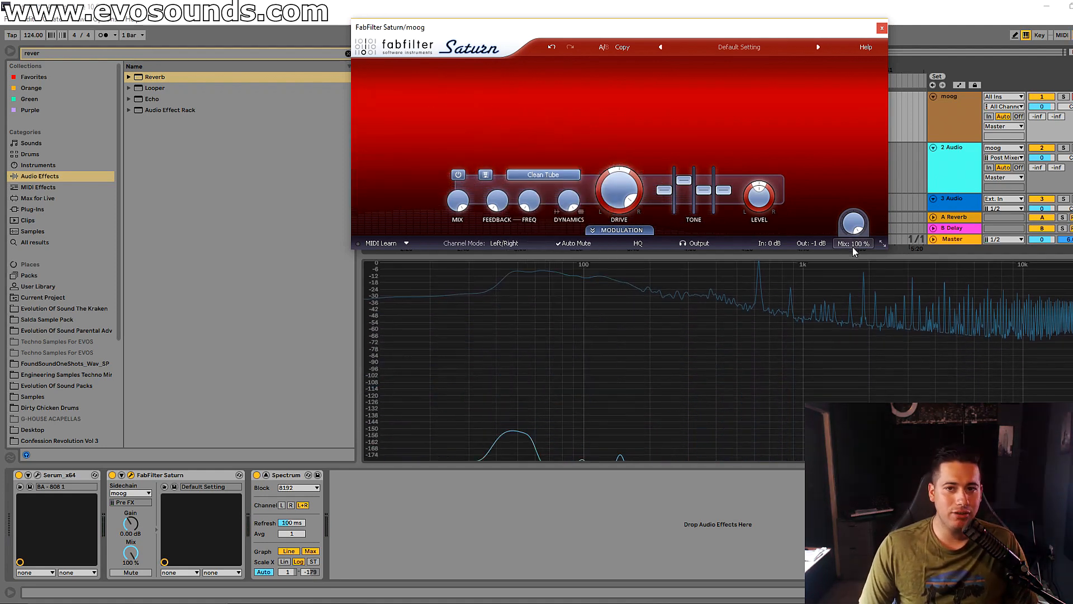
left_click_drag(783, 521, 785, 156)
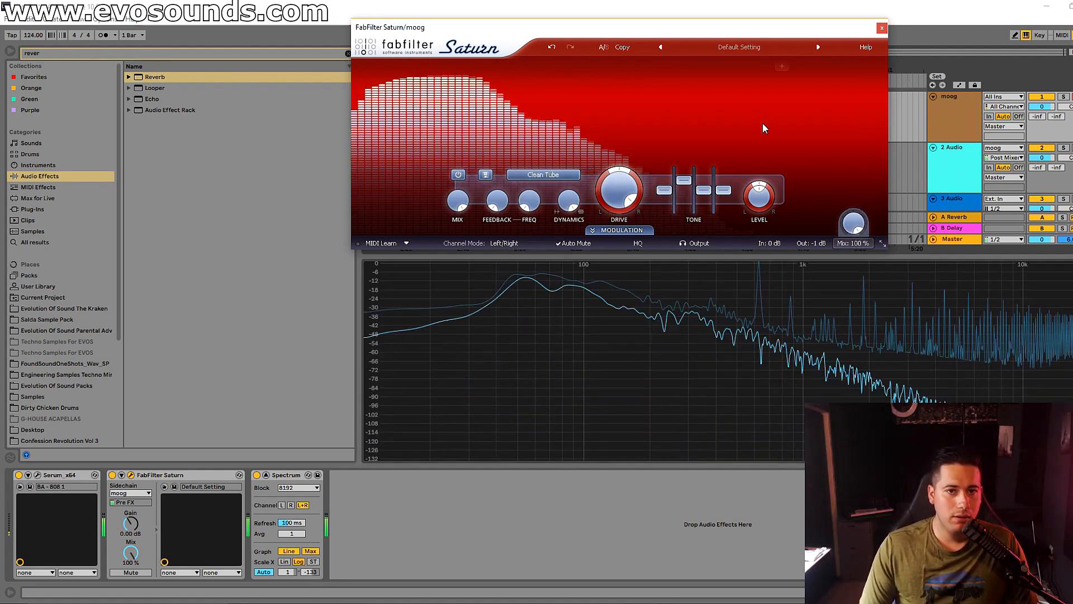
left_click(534, 175)
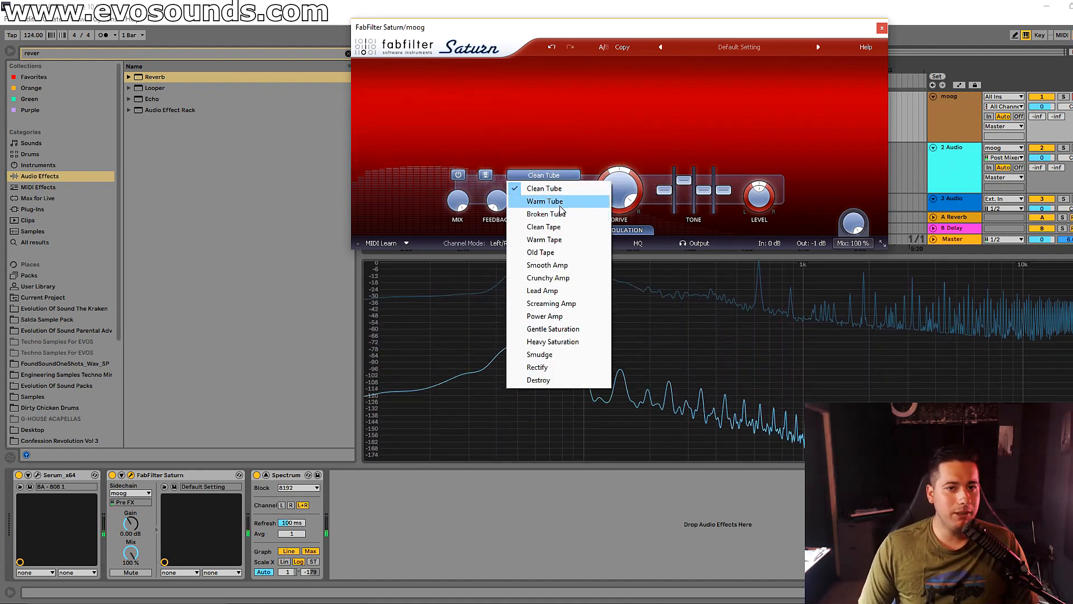
left_click(561, 200)
mouse_move(561, 201)
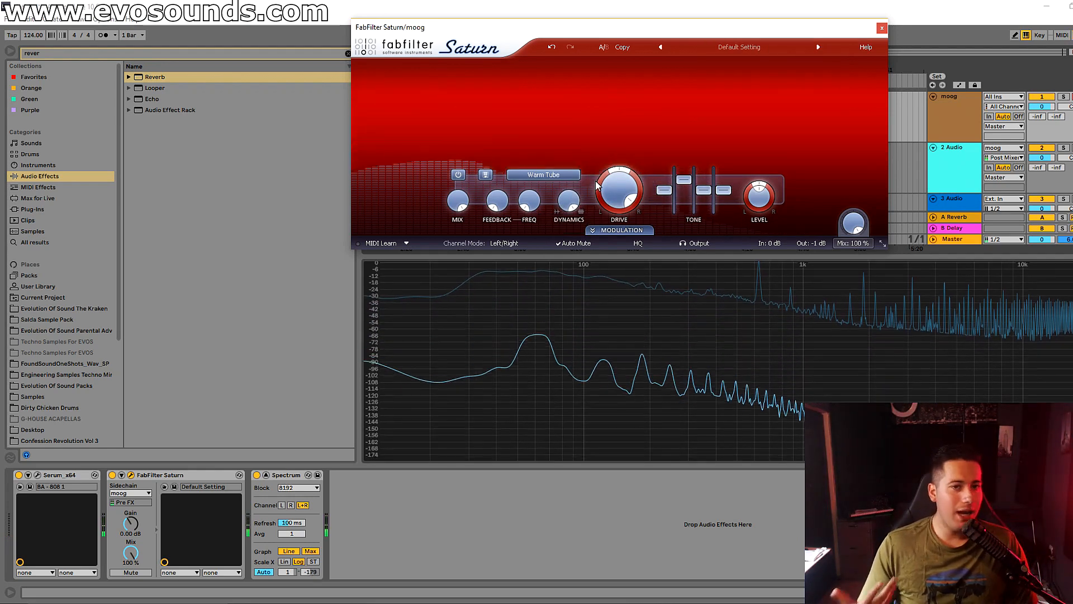
Step: Keep the Warm Tube style, split the spectrum into two bands with the crossover in the lower range, and select Band 2
left_click(543, 174)
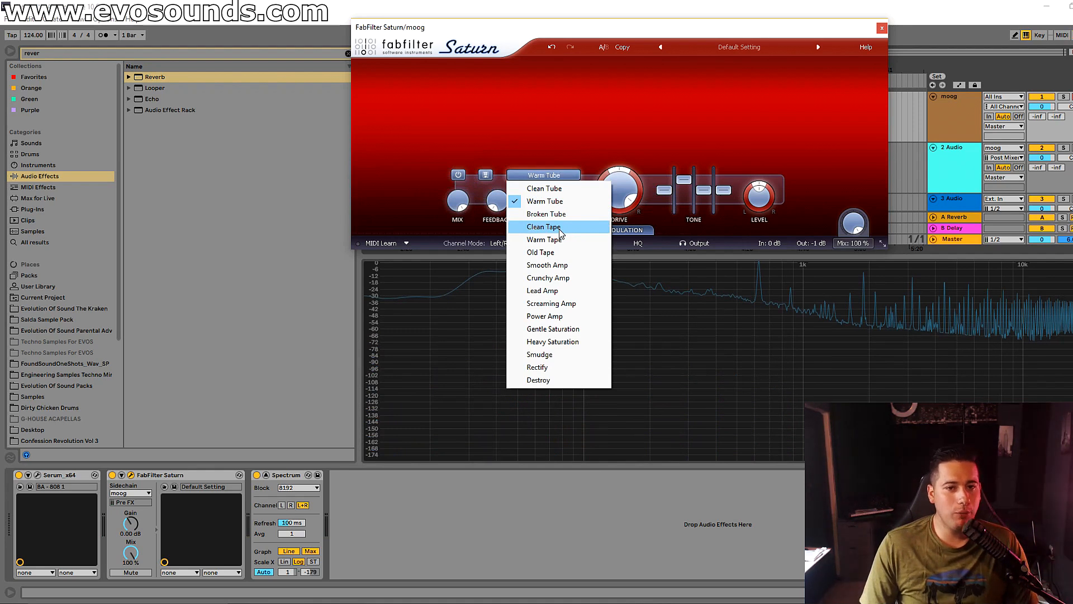
left_click(545, 203)
left_click(508, 66)
left_click_drag(513, 109, 542, 123)
left_click(610, 121)
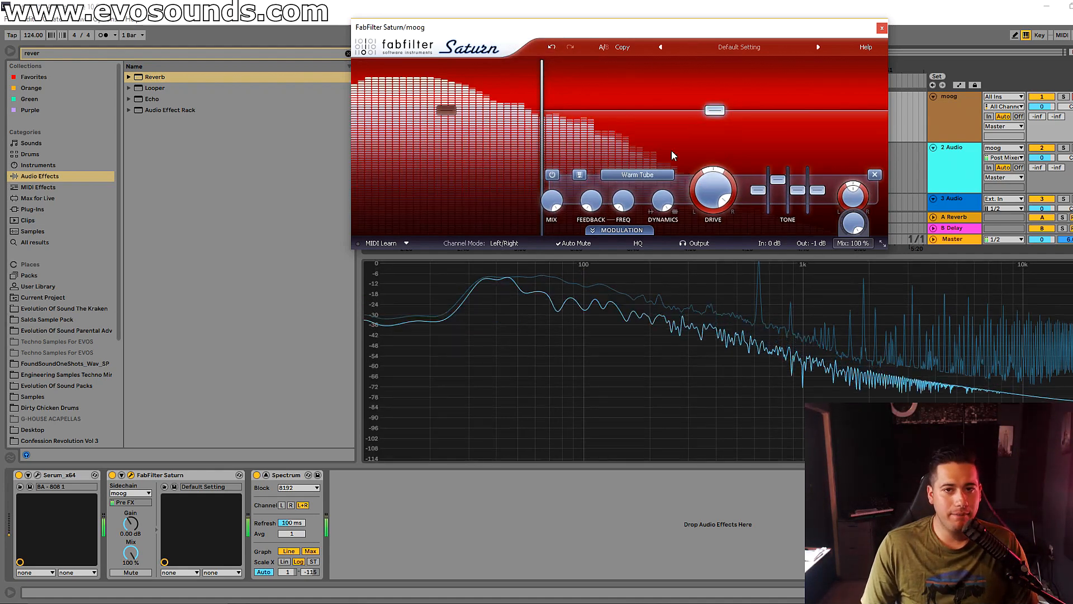
Step: Solo Band 2 and set its distortion style to Rectify
left_click(553, 65)
left_click(637, 174)
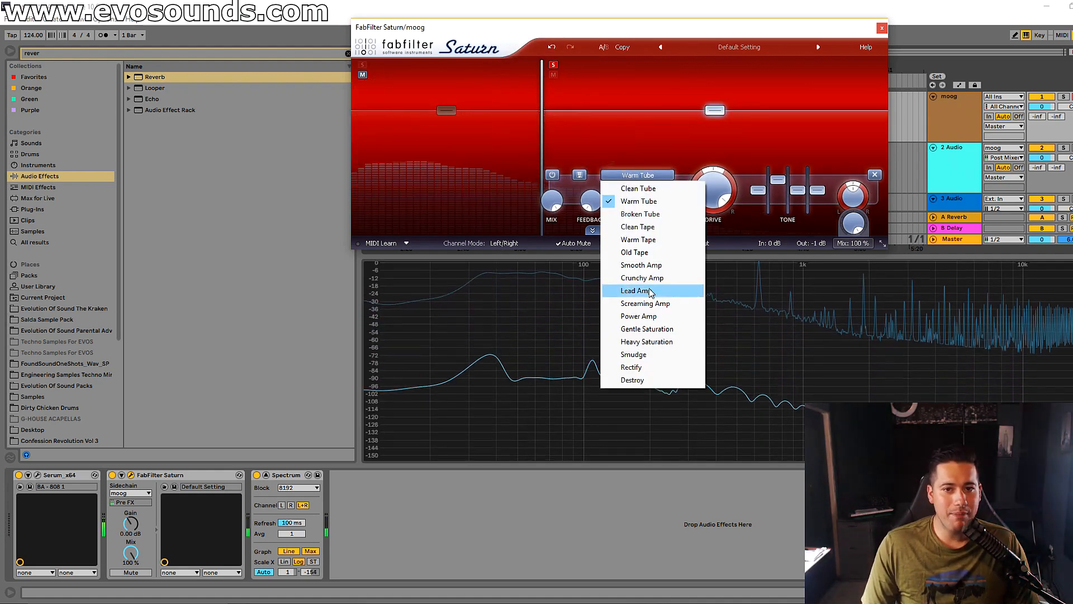
left_click(632, 367)
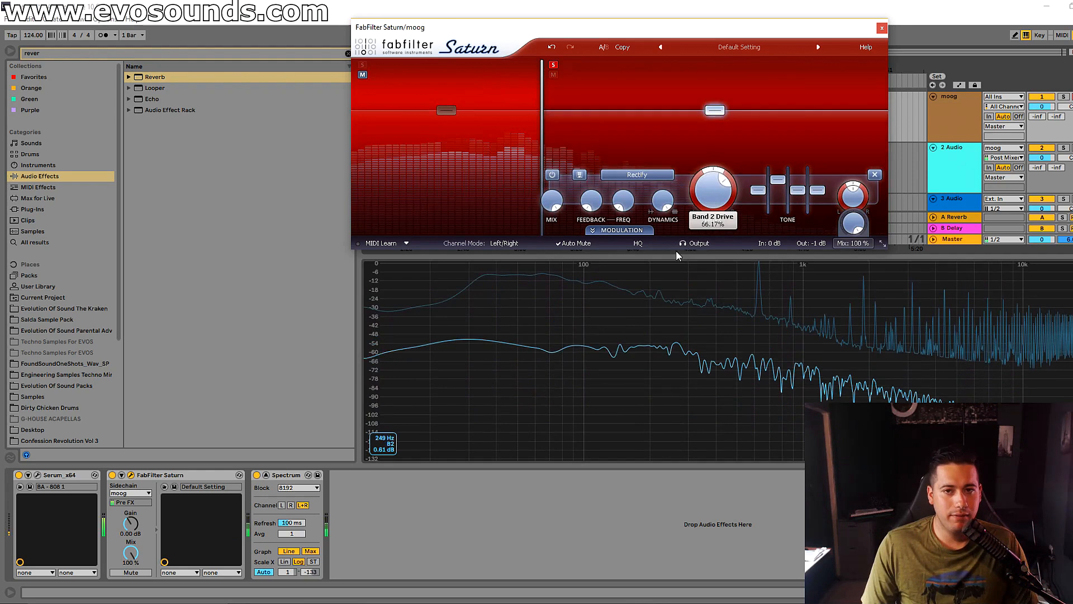
Step: Change Band 2's distortion style to Lead Amp and reshape its tone, raising the presence to +24.00 dB
left_click(637, 174)
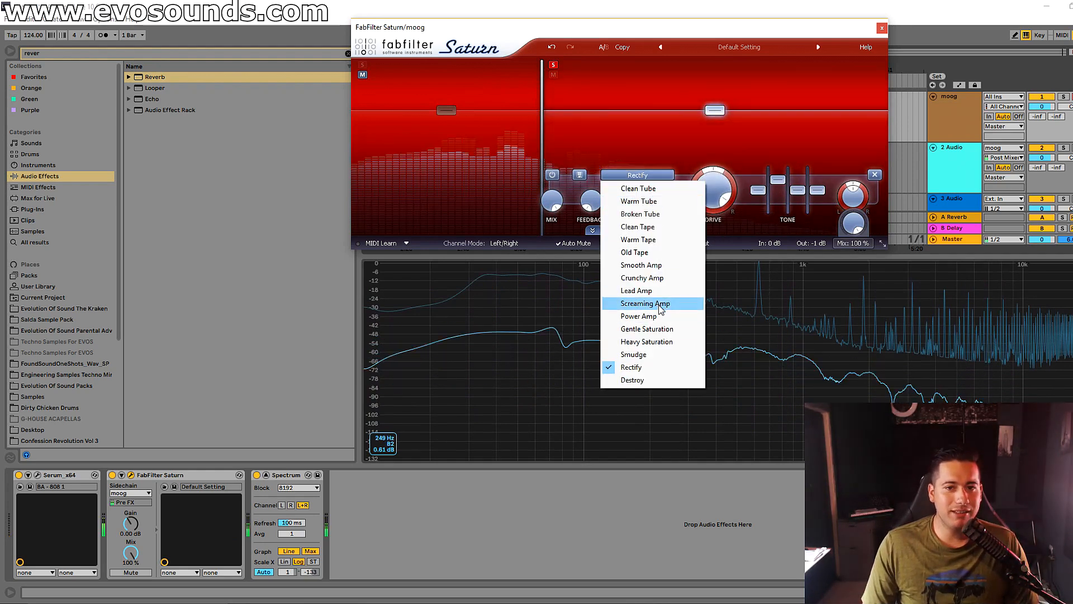
left_click(626, 291)
left_click_drag(778, 179, 820, 164)
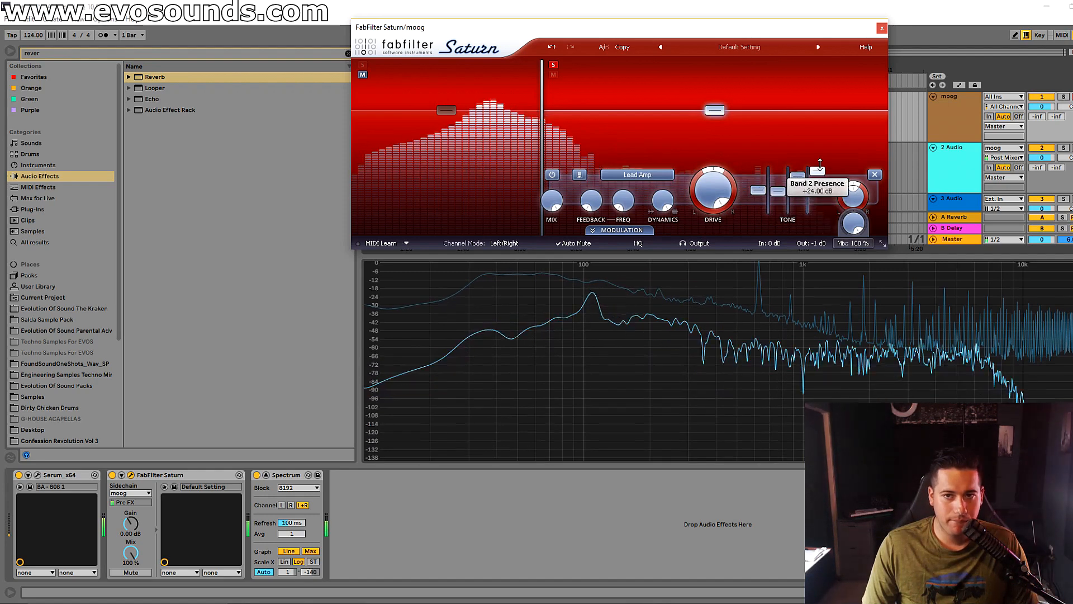
Step: Take Band 2 out of solo with the Crunchy Amp style and compare the sound against bypassed Saturn
left_click(553, 65)
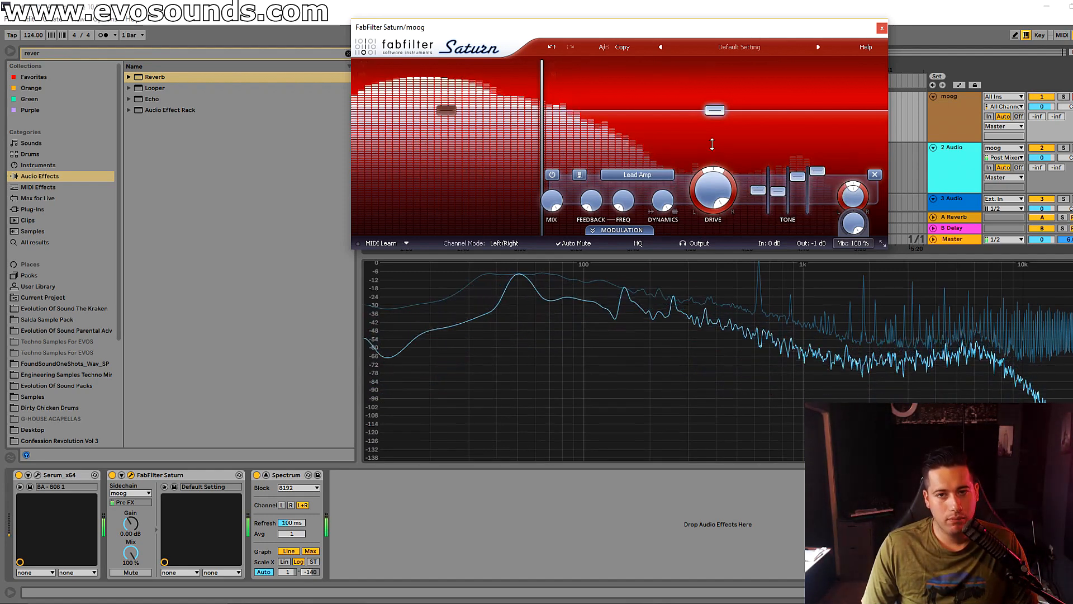
left_click(645, 176)
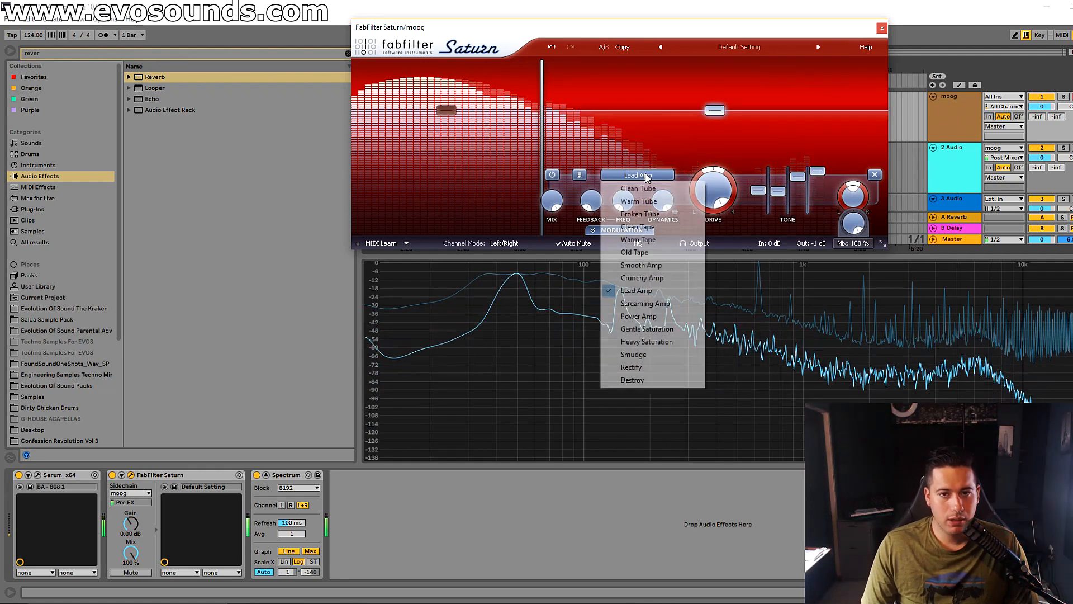
left_click(668, 277)
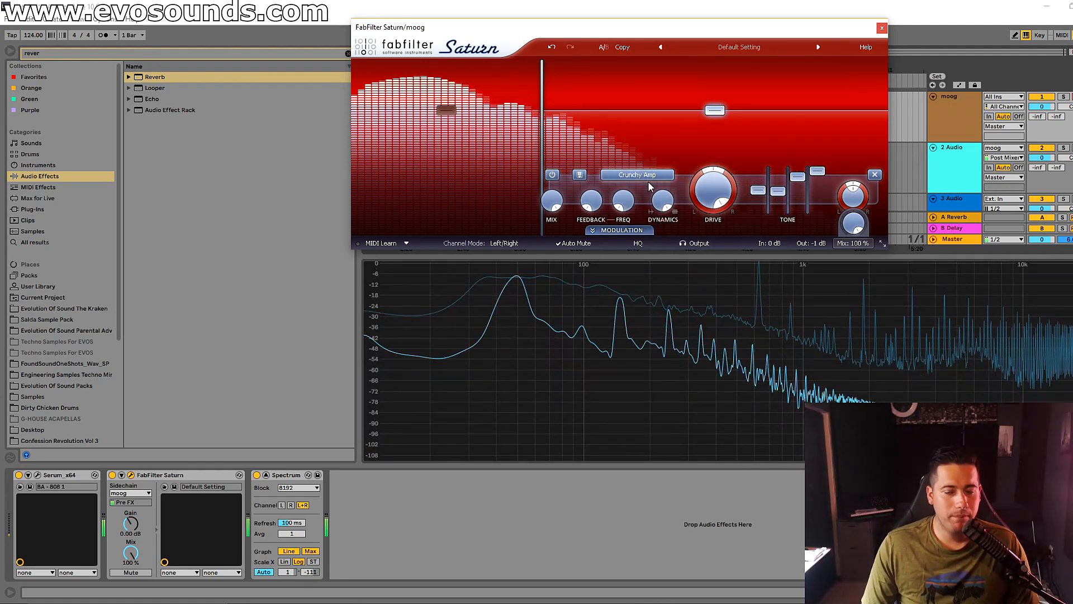
left_click(112, 474)
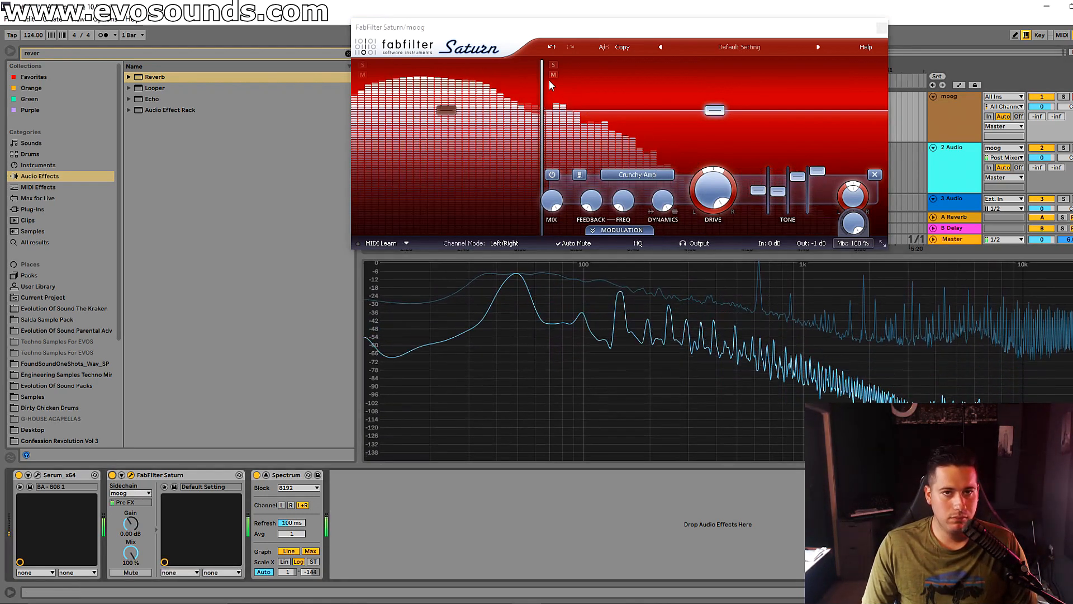
Step: Lower the crossover frequency between the bands and change Band 2's distortion style to Lead Amp
left_click_drag(551, 75, 520, 78)
left_click(623, 175)
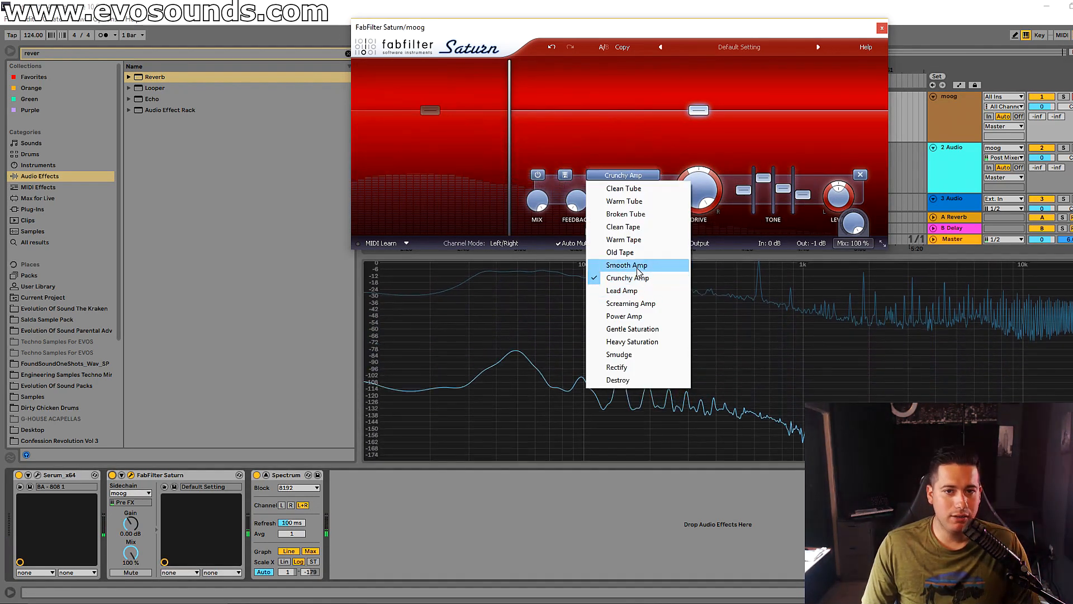
left_click(621, 290)
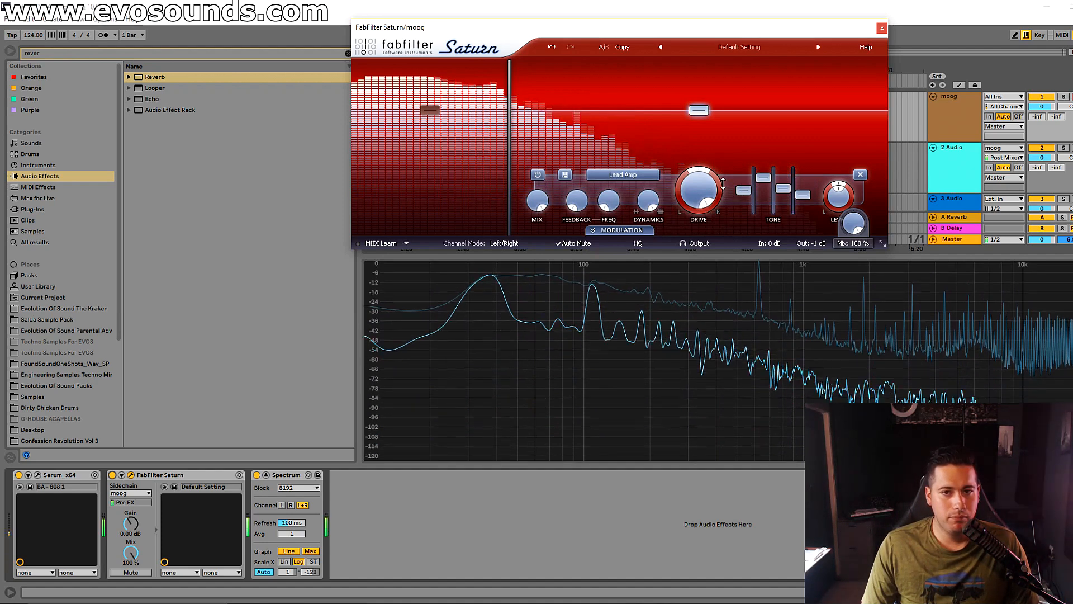
Step: Raise Band 2's treble and presence tone levels
mouse_move(712, 188)
mouse_move(765, 183)
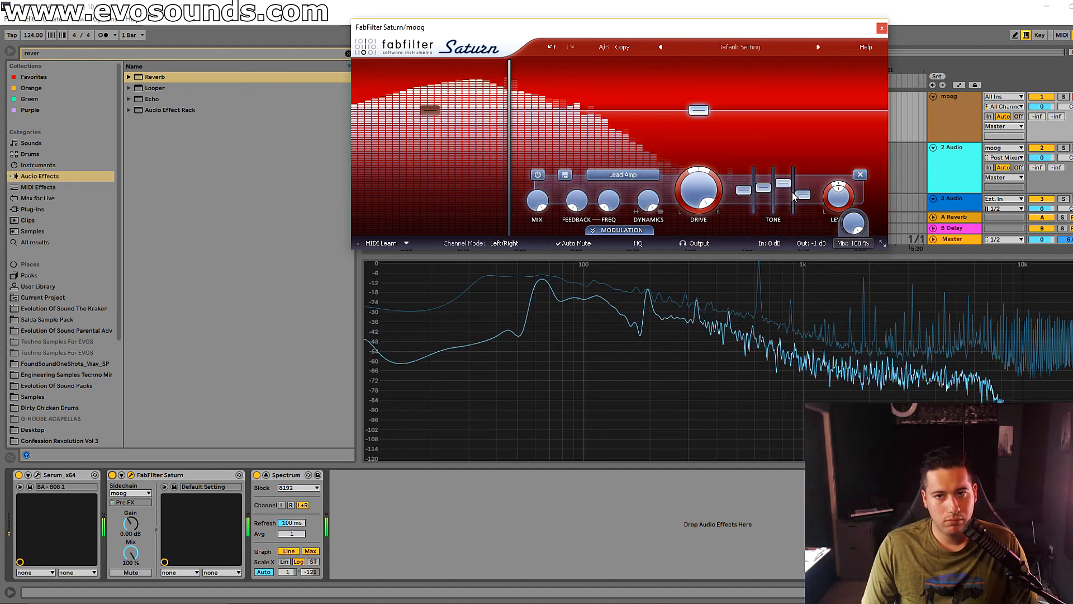
left_click_drag(803, 195, 804, 167)
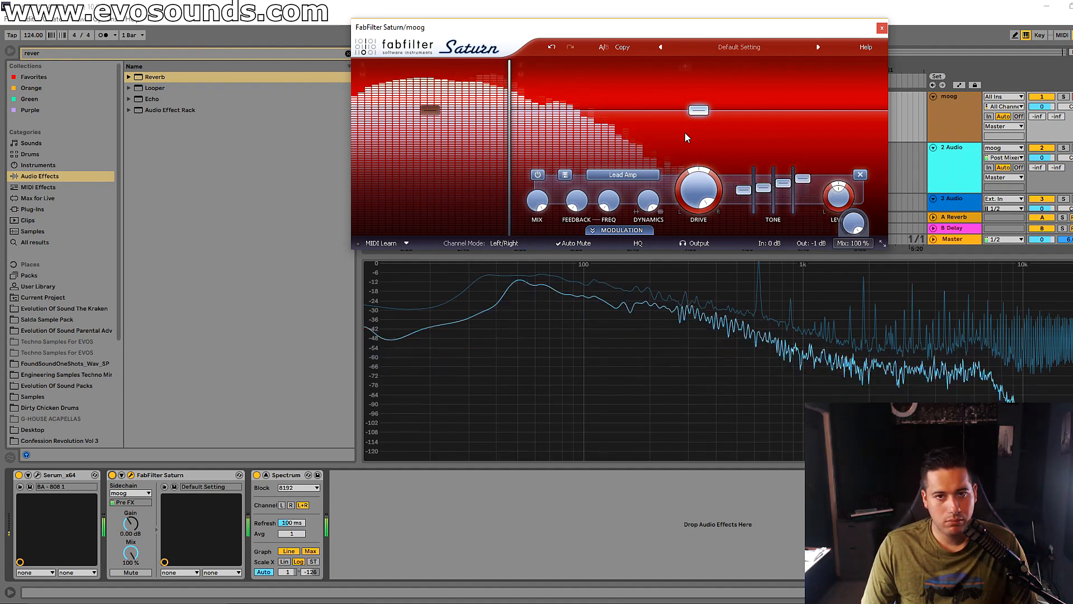
Step: Lower the Band 1 crossover frequency to about 113.80 Hz and change Band 2's distortion style to Screaming Amp
left_click_drag(509, 134, 488, 134)
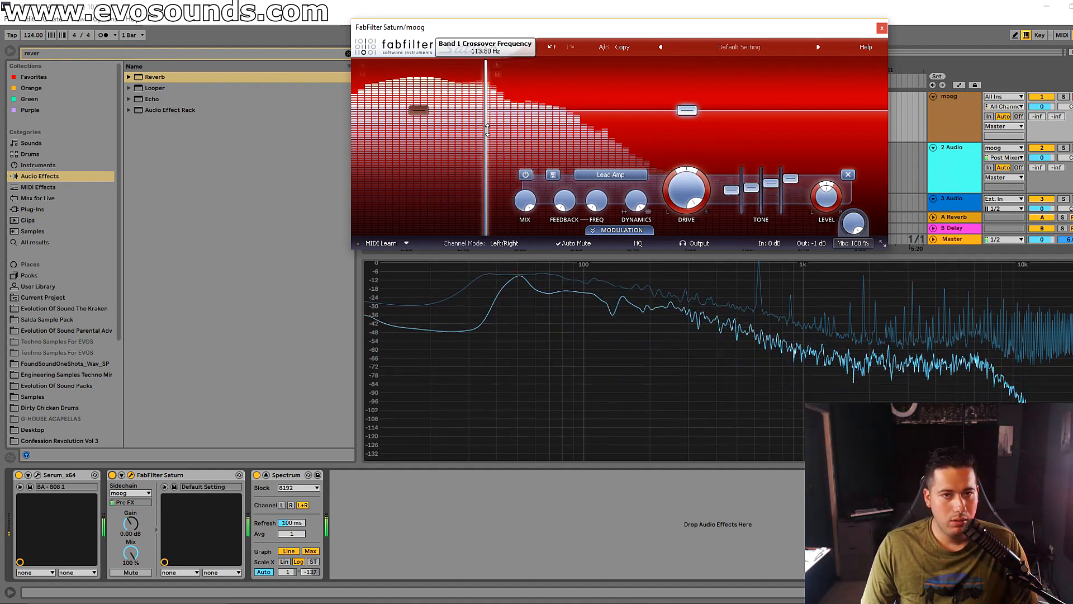
left_click(613, 175)
left_click(623, 306)
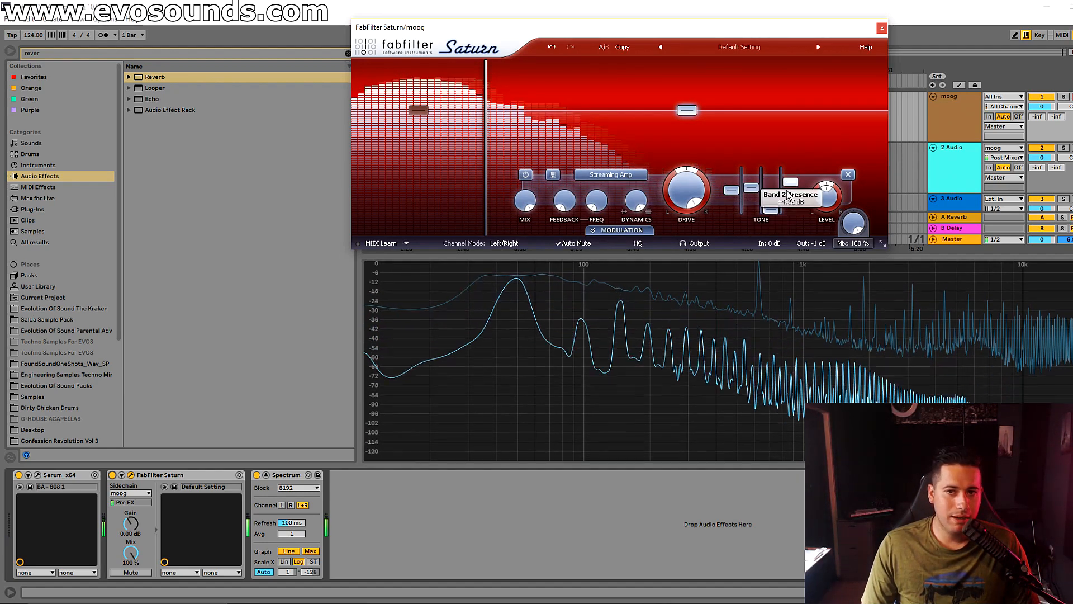
Step: Reshape Band 2's tone by cutting presence and boosting mids, and raise the band's level slightly
left_click_drag(789, 180, 787, 222)
left_click_drag(751, 188, 750, 180)
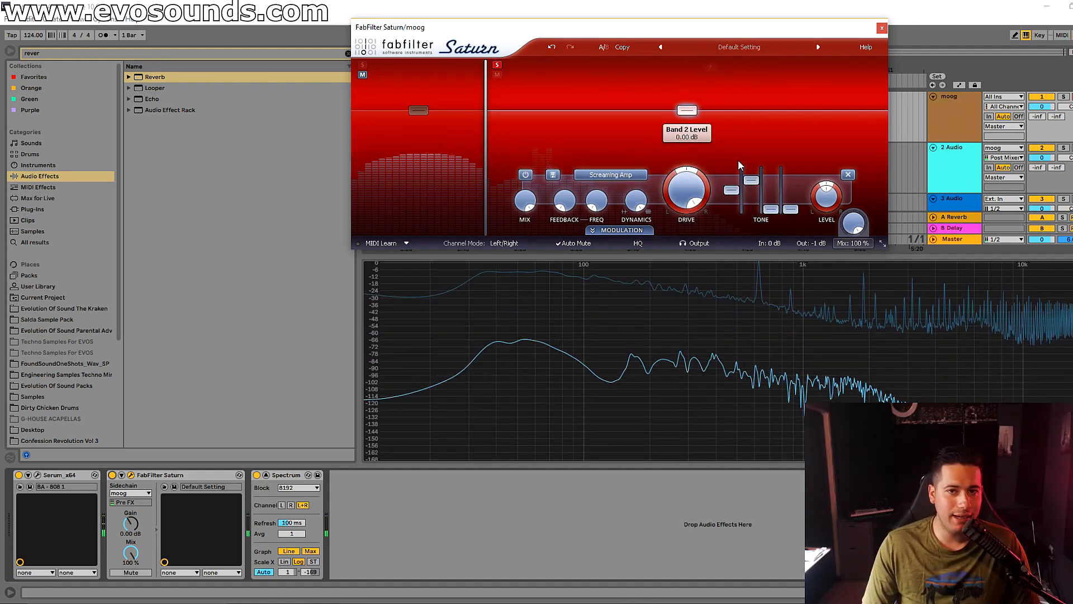
left_click_drag(685, 109, 692, 103)
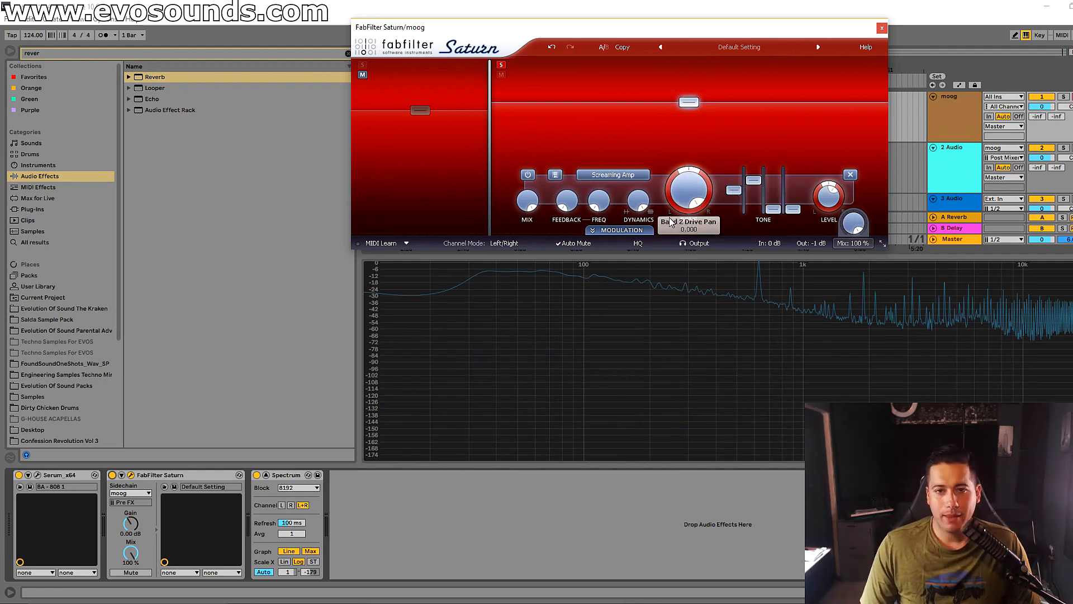
mouse_move(689, 102)
left_mouse_down()
mouse_move(687, 90)
mouse_move(687, 104)
left_mouse_up()
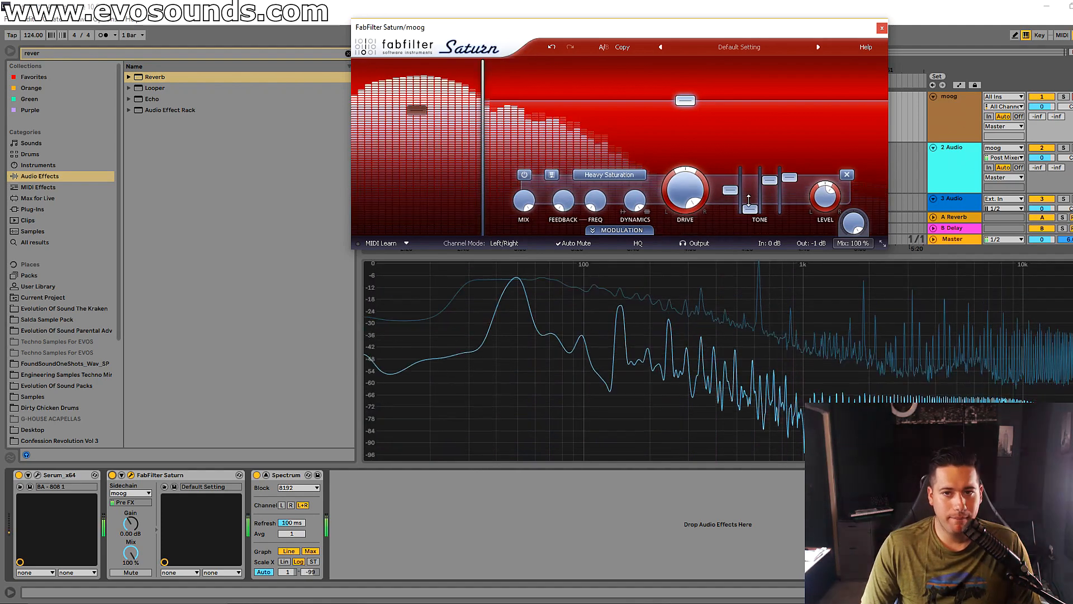
Step: Adjust Band 2's tone with the Heavy Saturation style by boosting the mids, and compare it with Saturn bypassed
left_click_drag(750, 202, 789, 187)
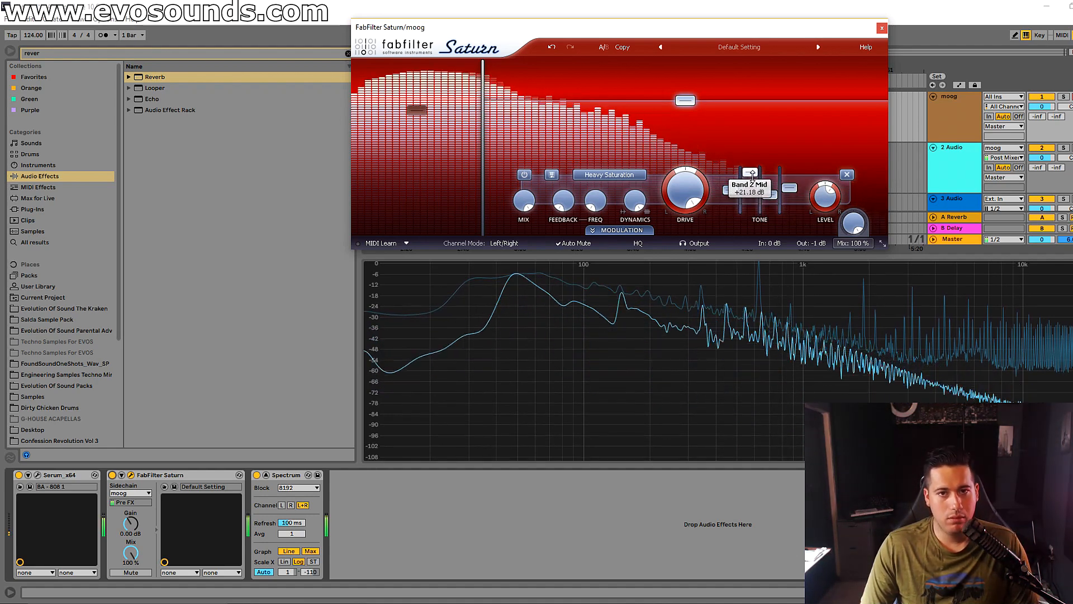
mouse_move(632, 200)
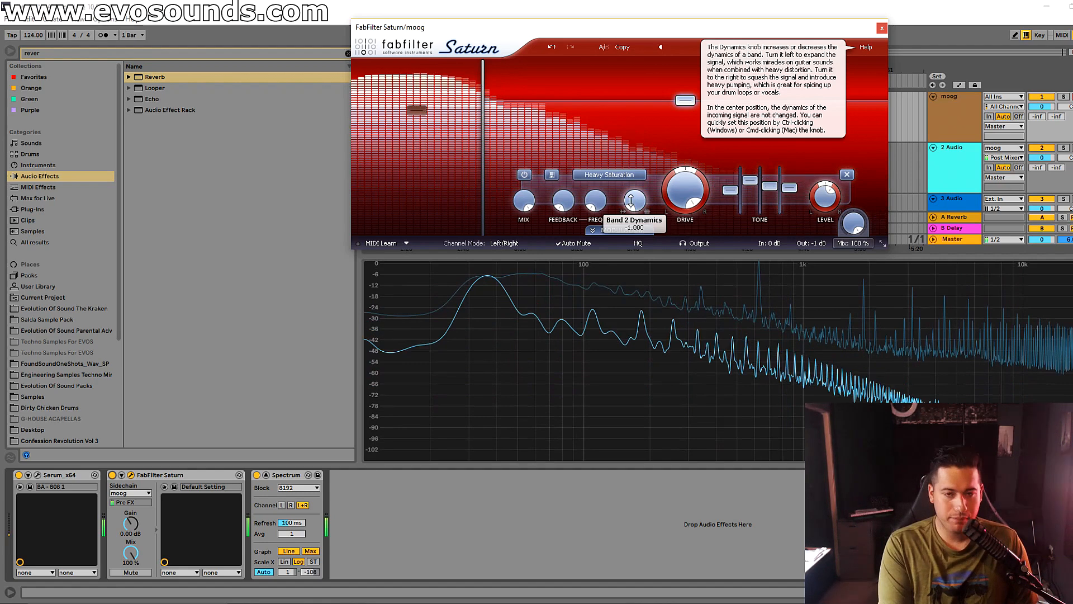
left_click(113, 475)
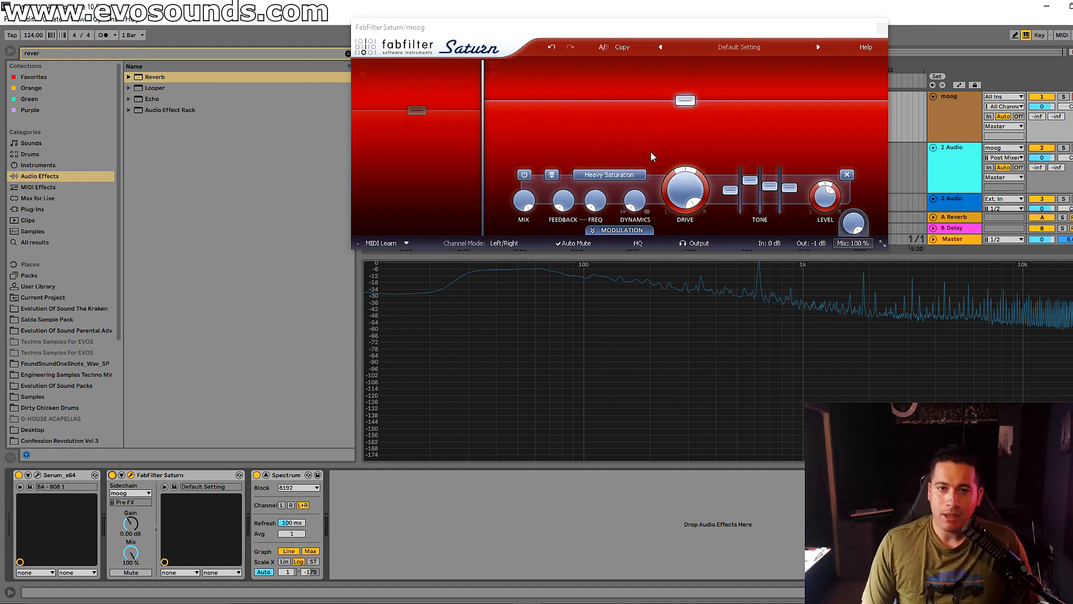
Step: Change Band 2's distortion style to Power Amp
left_click(610, 175)
left_click(611, 315)
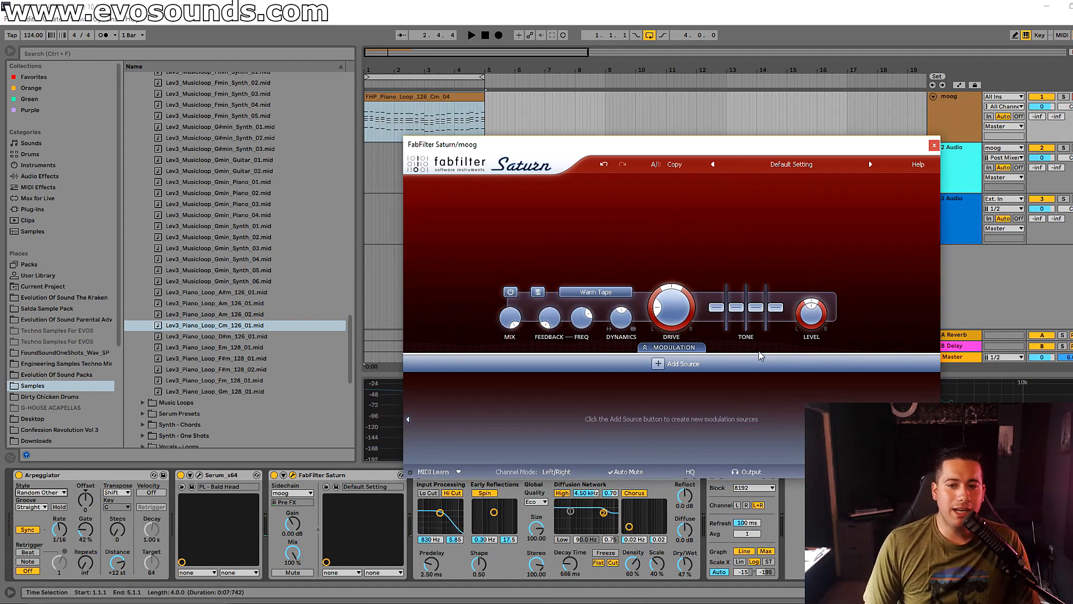
Step: Hide Saturn's modulation section and inspect Serum's effects page while auditioning the PL - Bald Head patch
left_click(672, 348)
left_click(200, 475)
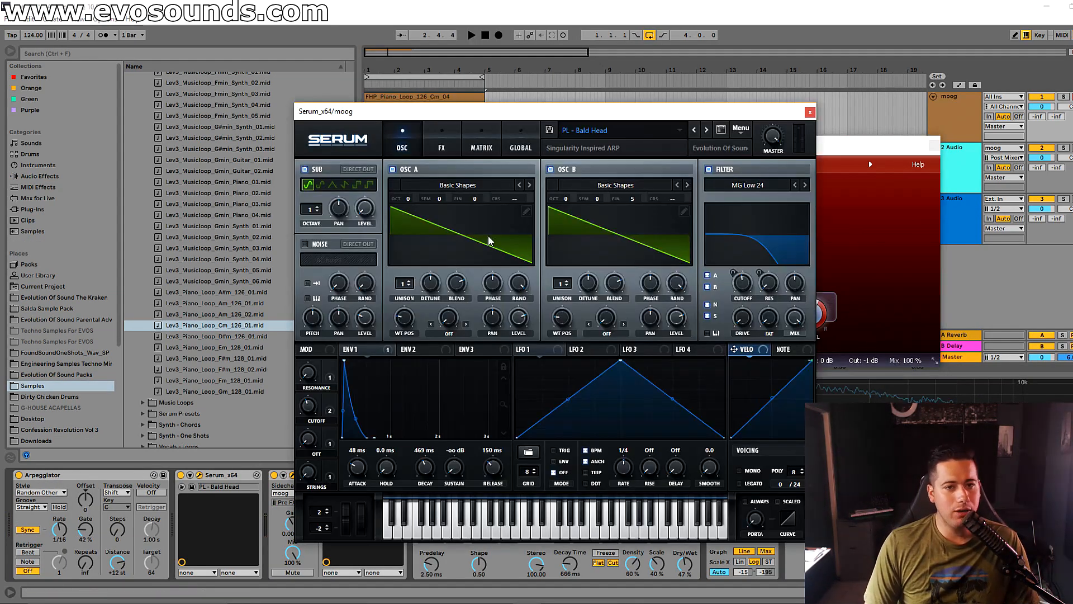
left_click(441, 144)
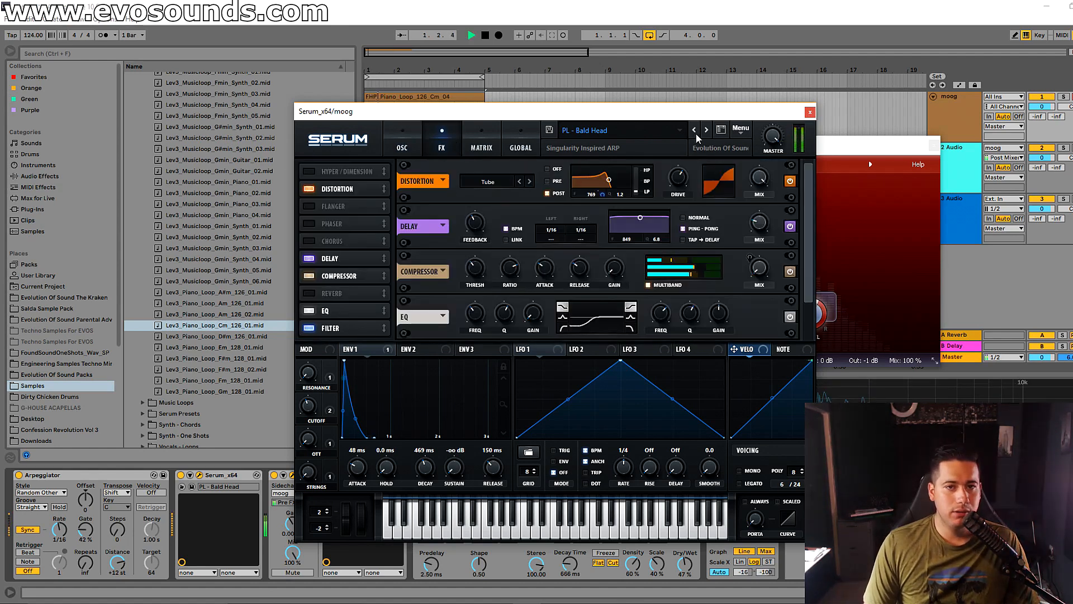
key("space")
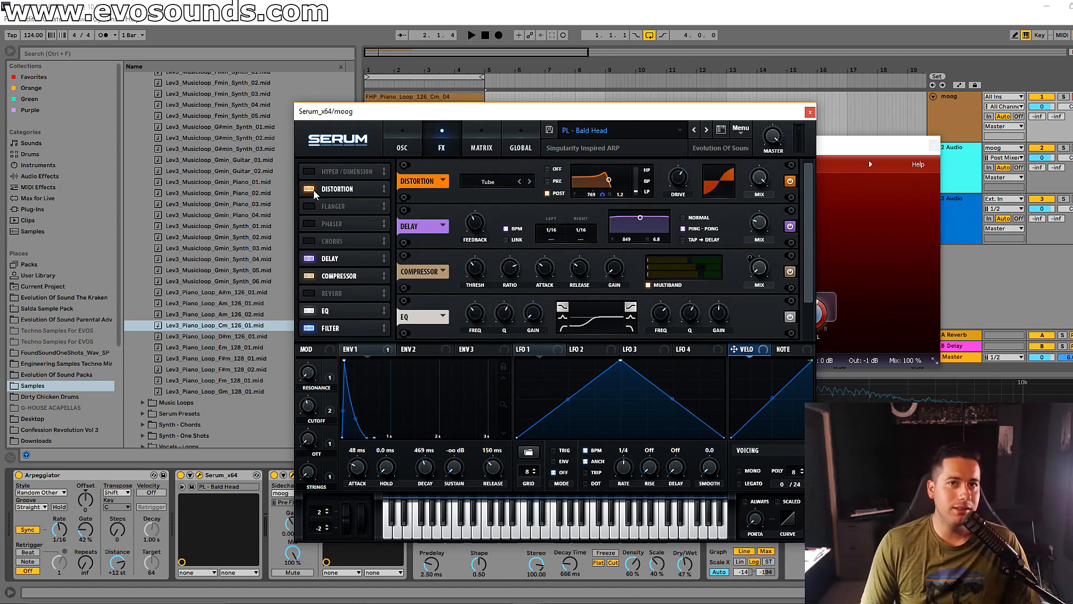
left_click(809, 112)
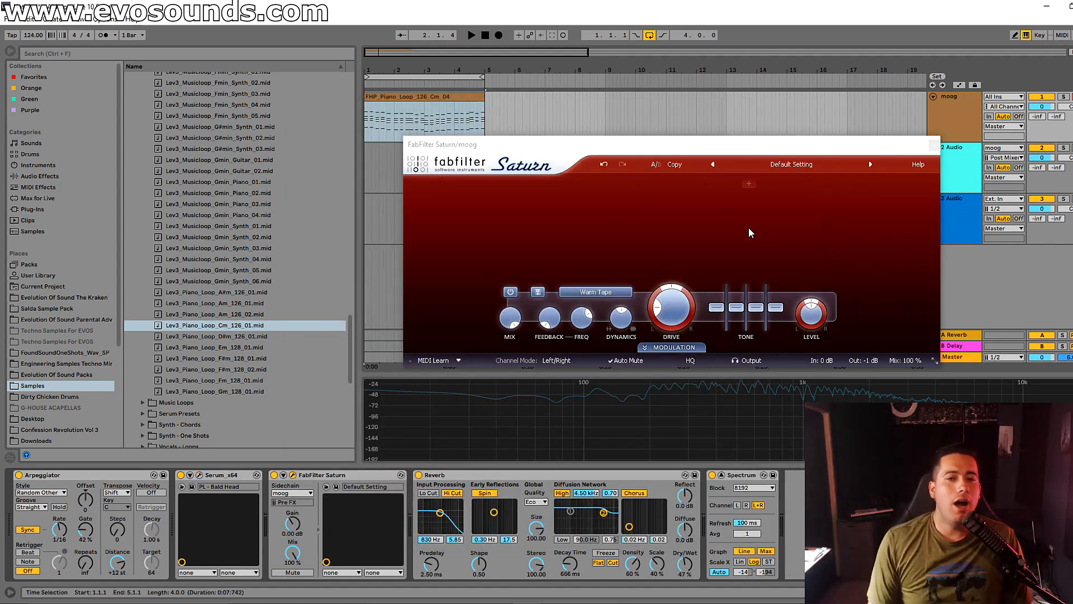
Step: Split Saturn into two bands, turn down Band 1's level and shift the crossover lower while the arpeggio plays
left_click_drag(545, 185, 573, 228)
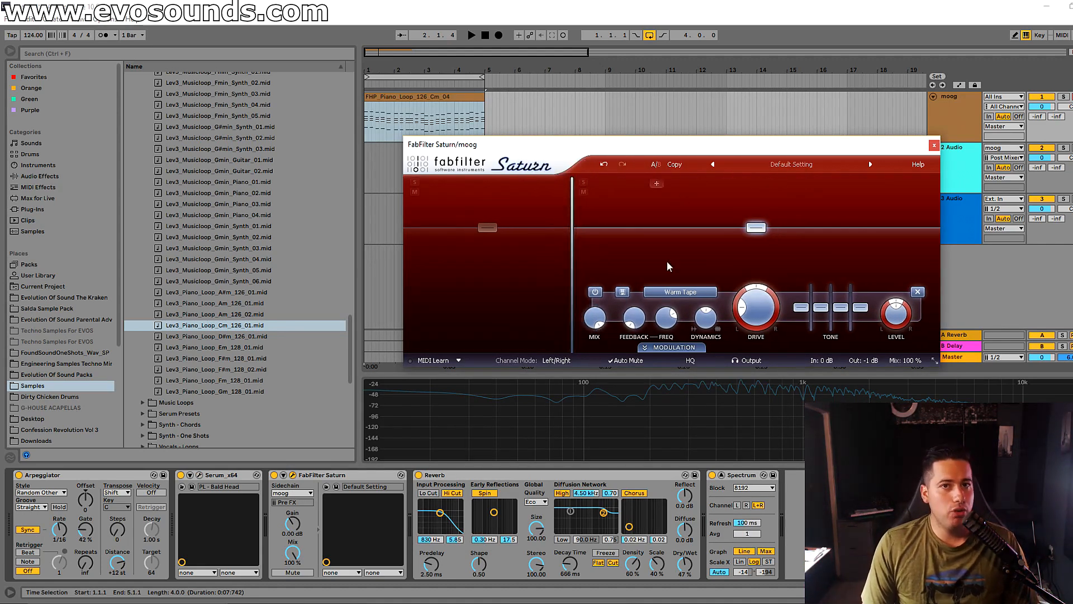
key("space")
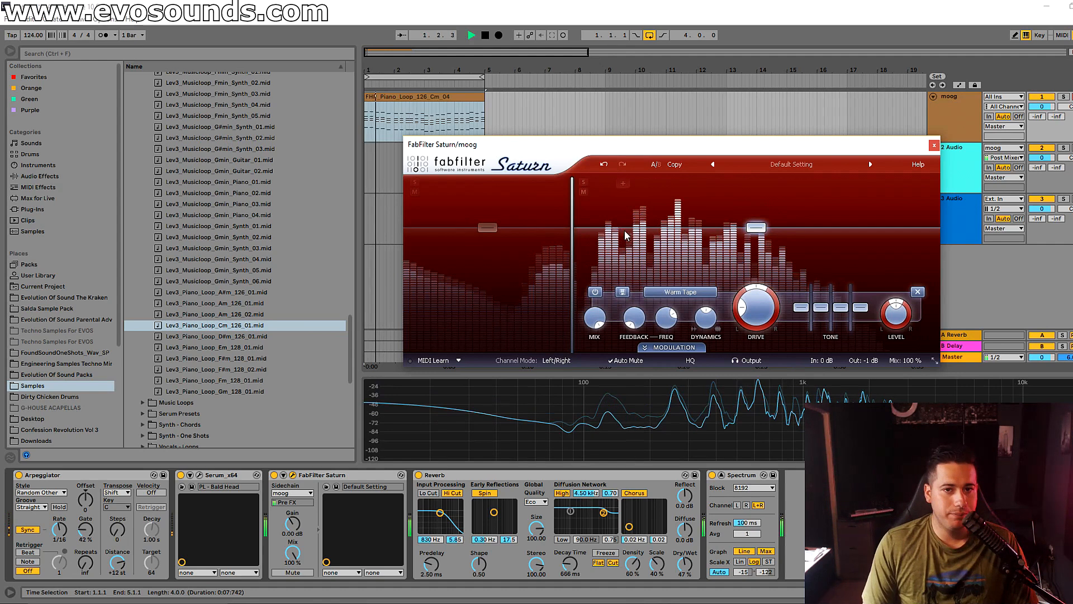
left_click_drag(487, 227, 470, 394)
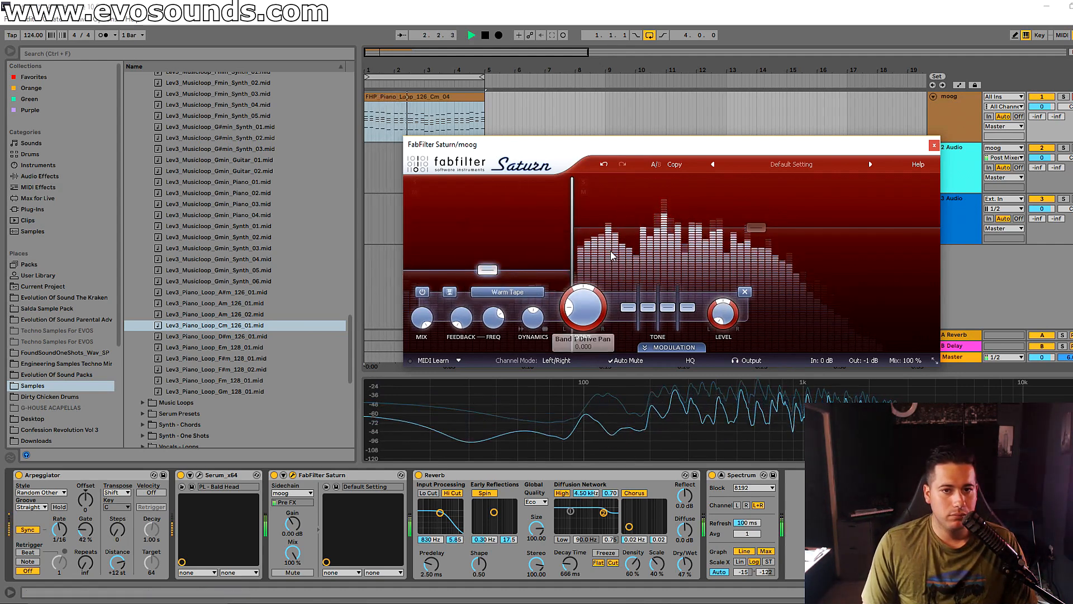
left_click_drag(576, 253, 512, 258)
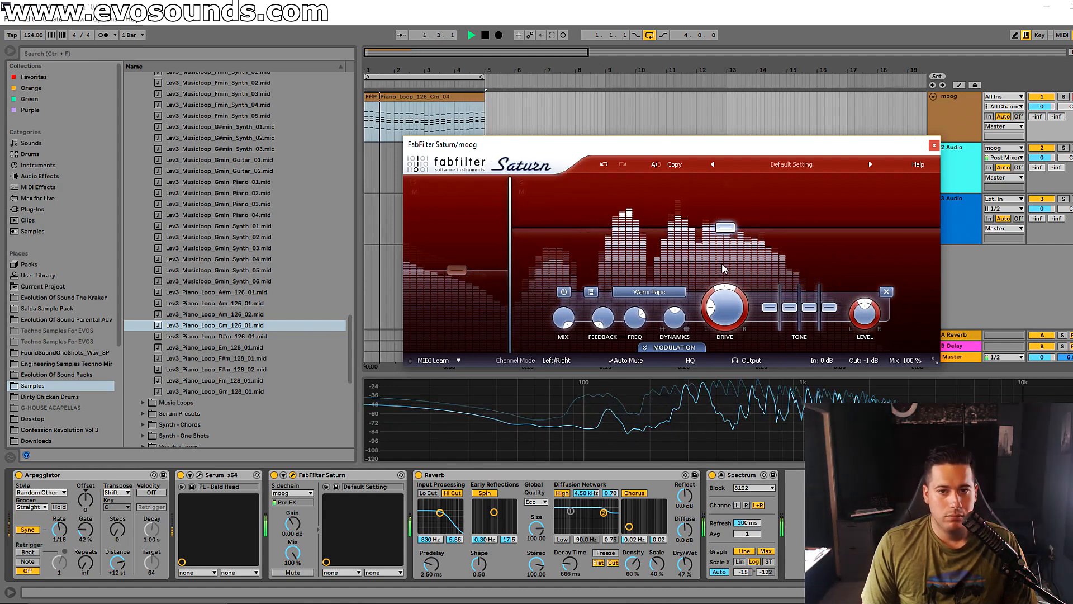
Step: Raise Band 2's drive to 38.19% and compare the playback with Saturn bypassed and enabled
key("space")
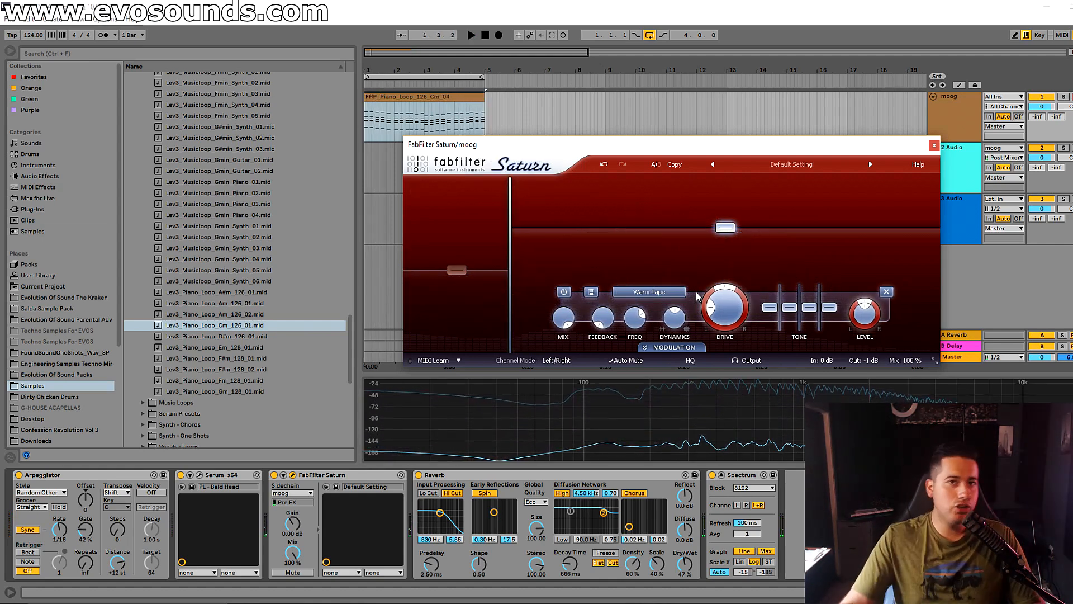
left_click_drag(725, 310, 728, 299)
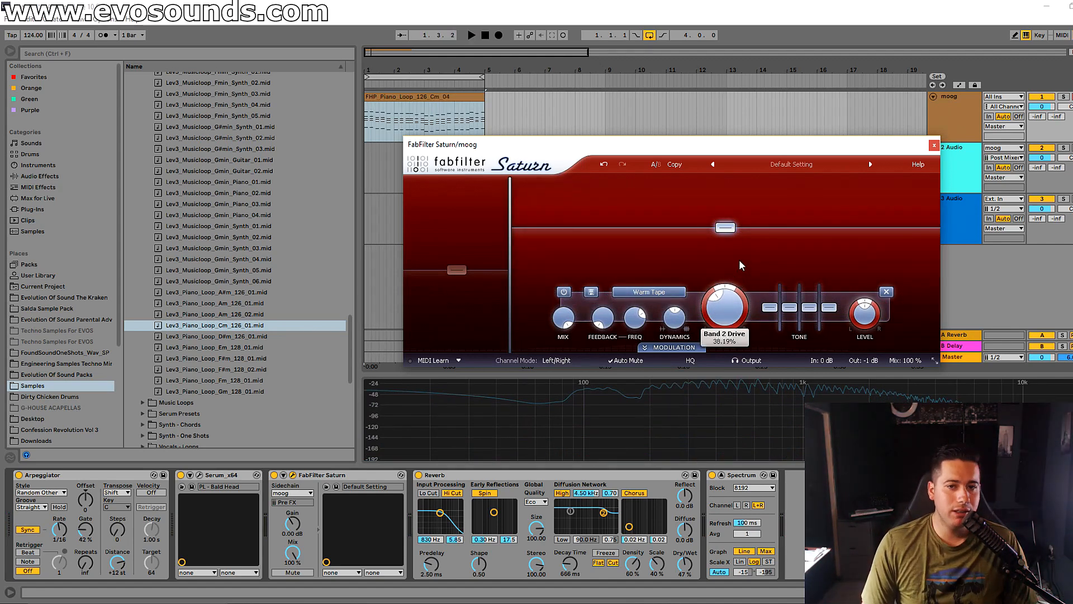
key("space")
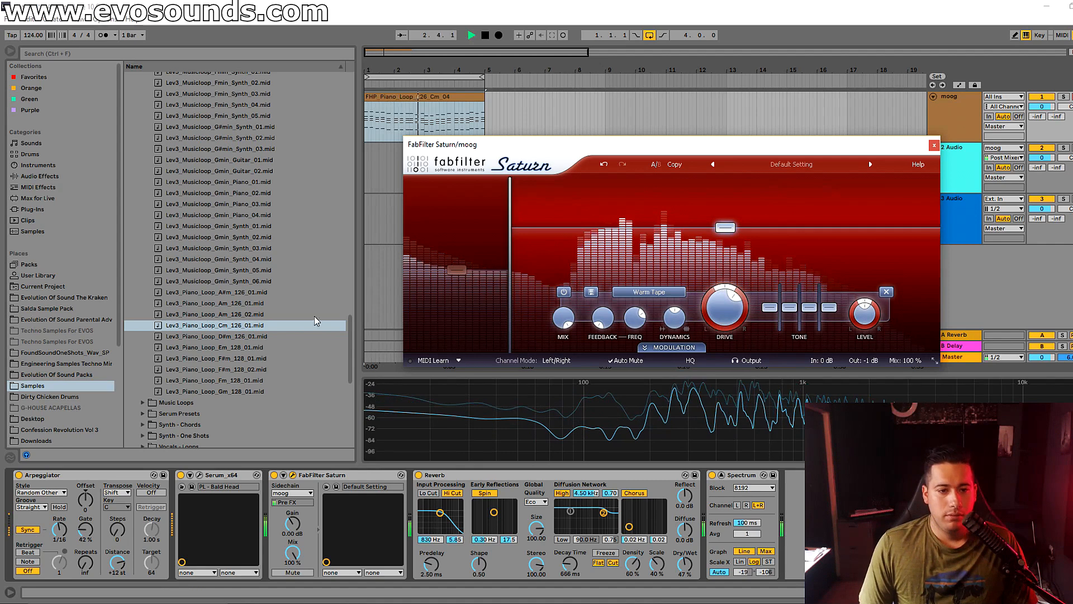
left_click(273, 475)
left_click(273, 475)
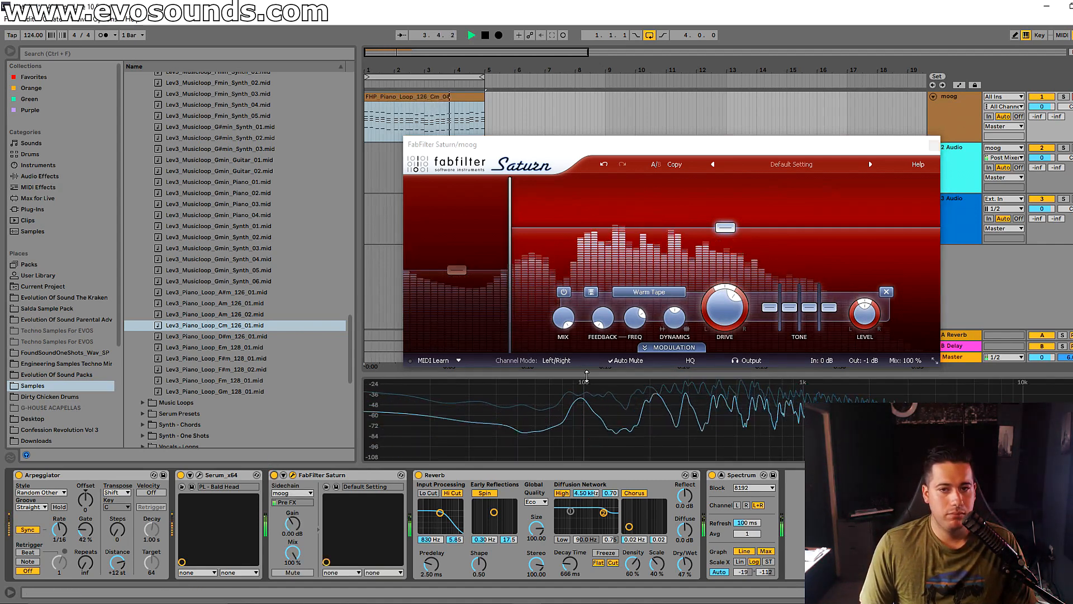
Step: Add a third band to Saturn above Band 2 and move the Band 2 crossover frequency to about 1958.6 Hz
key("space")
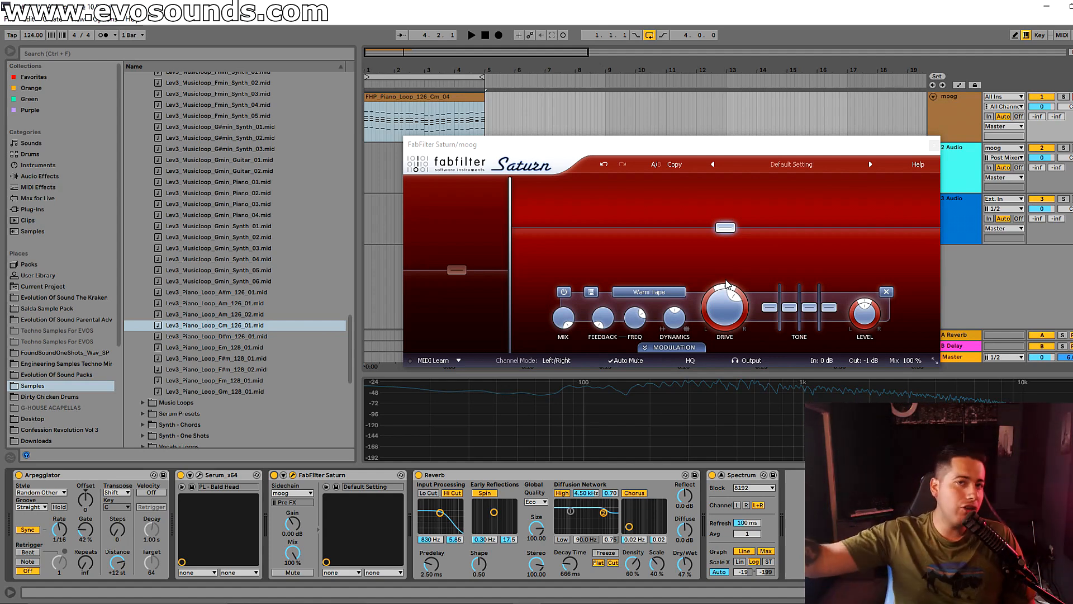
key("space")
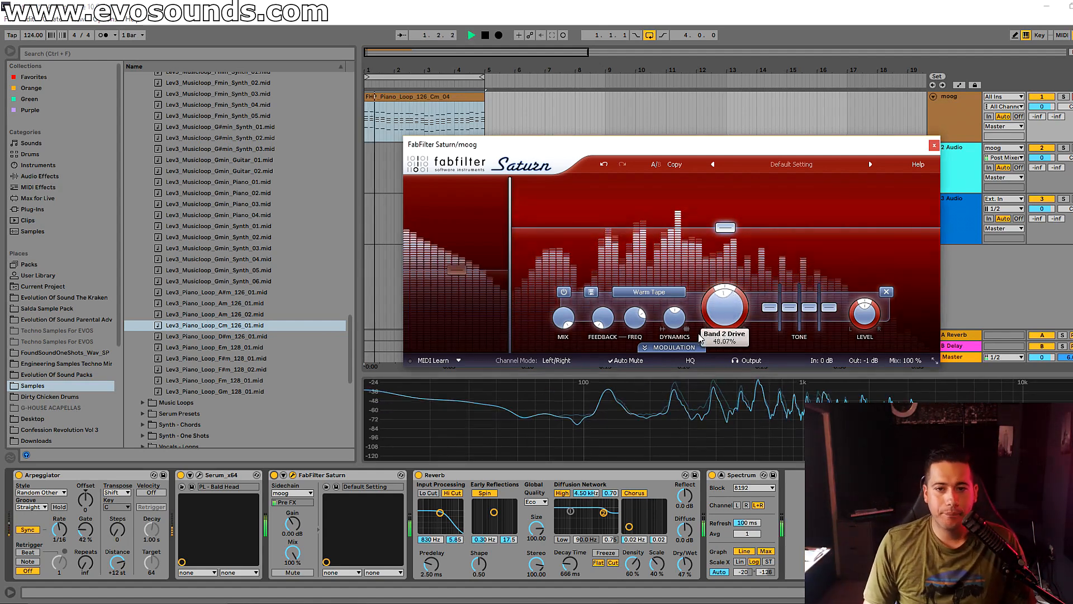
key("space")
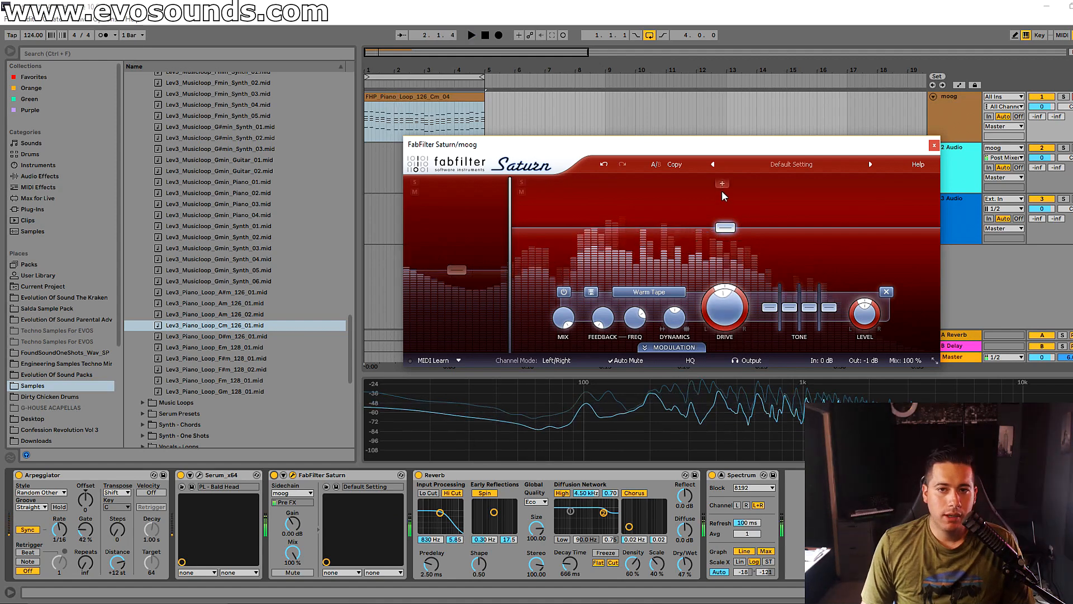
left_click(722, 190)
left_click_drag(722, 254, 754, 251)
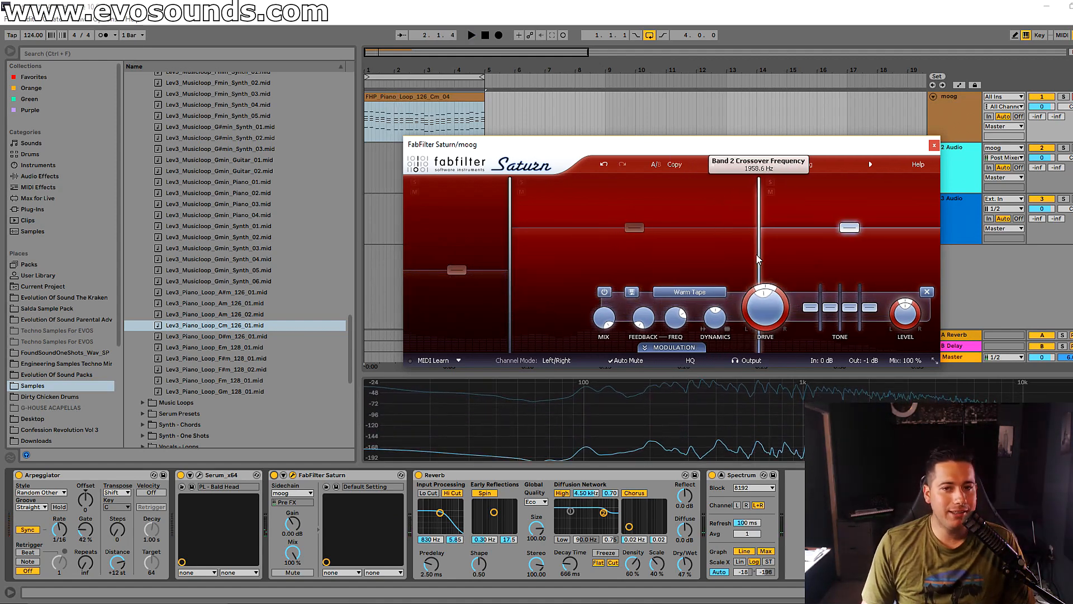
Step: With Band 3 soloed during playback, set its style to Crunchy Amp and lower the Band 2 crossover to about 977.90 Hz
key("space")
left_click(765, 182)
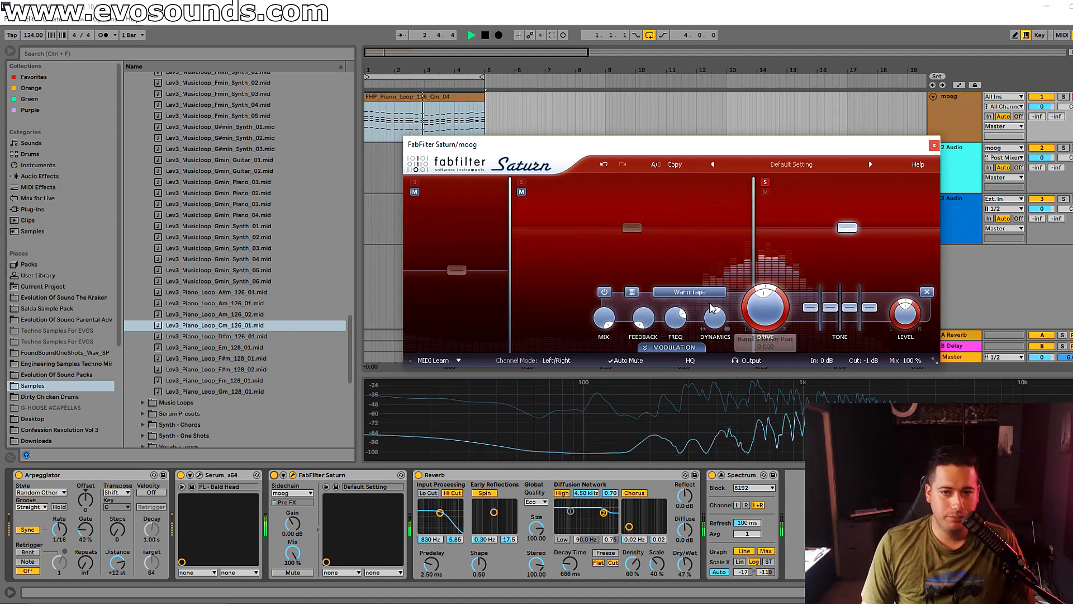
left_click(689, 292)
left_click(704, 394)
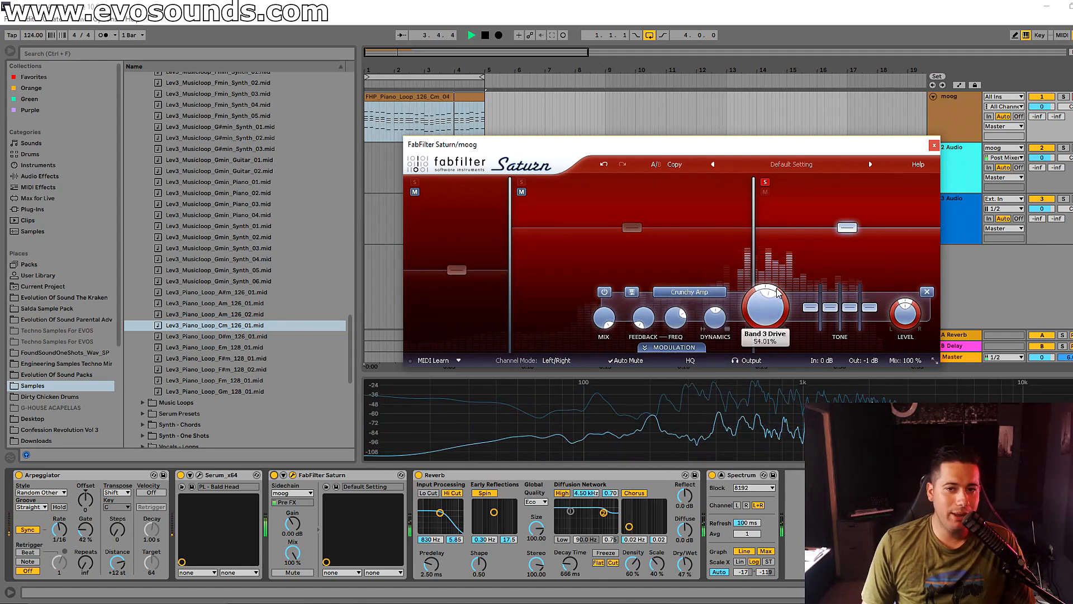
left_click_drag(751, 228, 703, 231)
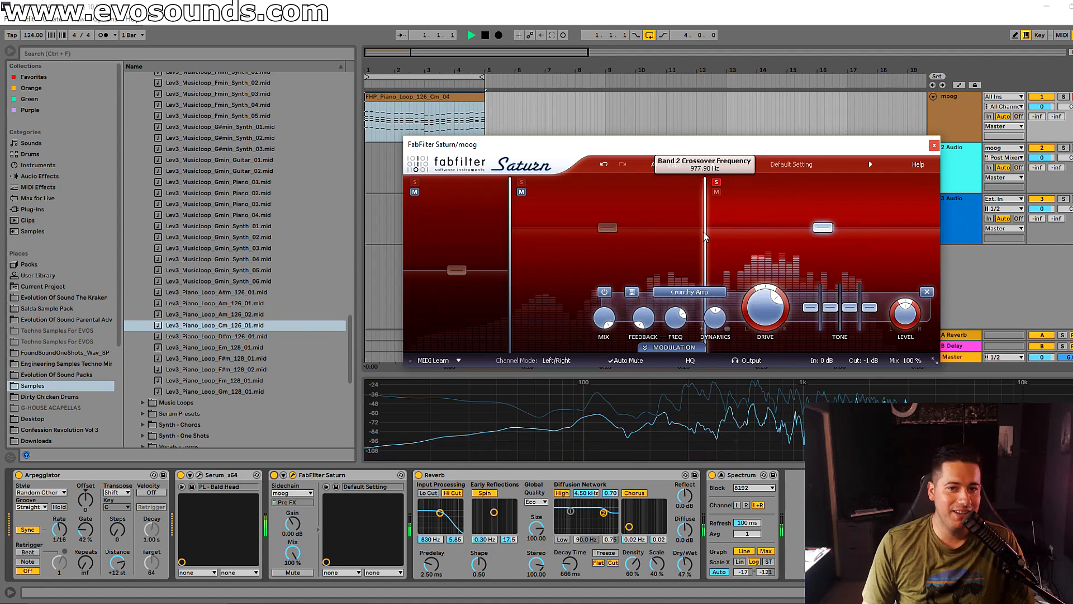
left_click(716, 182)
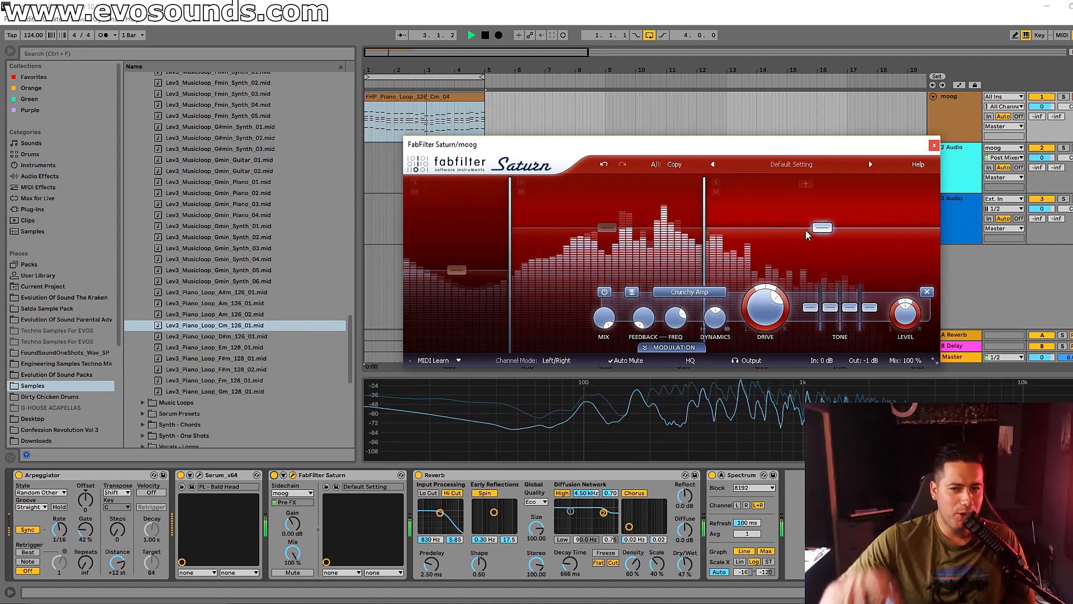
Step: Toggle an effect on Serum's effects page while the arpeggio plays and close the synth window
left_click(199, 475)
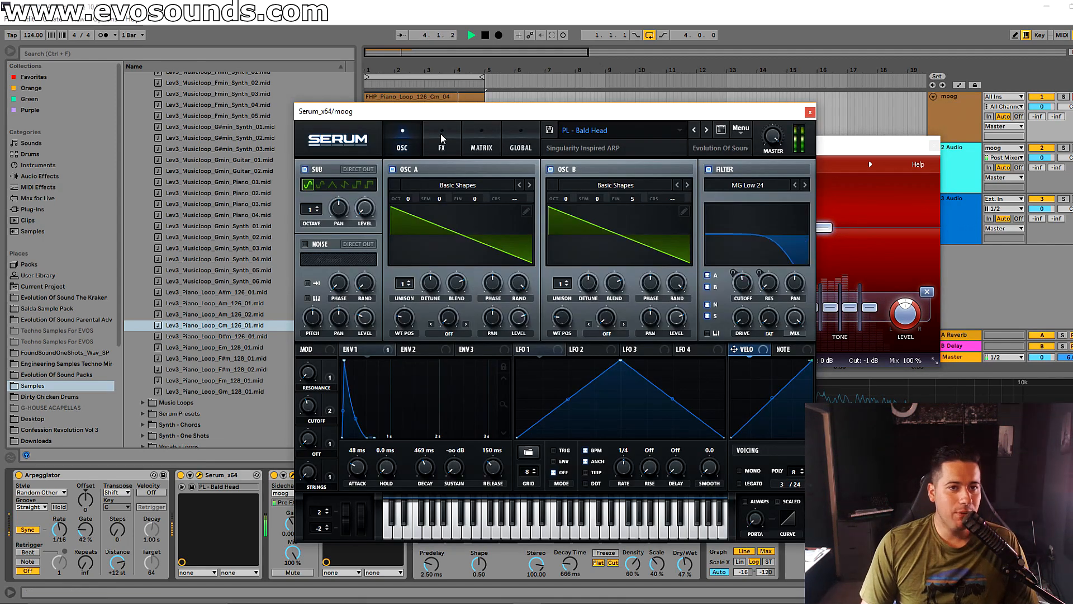
left_click(441, 145)
left_click(315, 255)
left_click(809, 112)
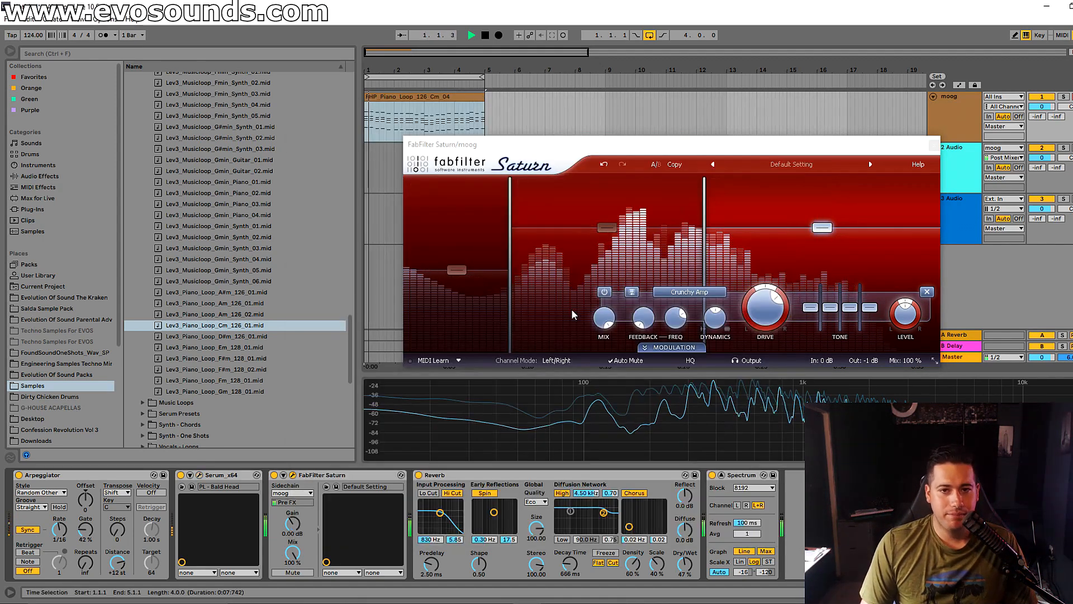
Step: Compare the arpeggio with Saturn bypassed and enabled, and raise Band 3's level slightly
left_click(274, 474)
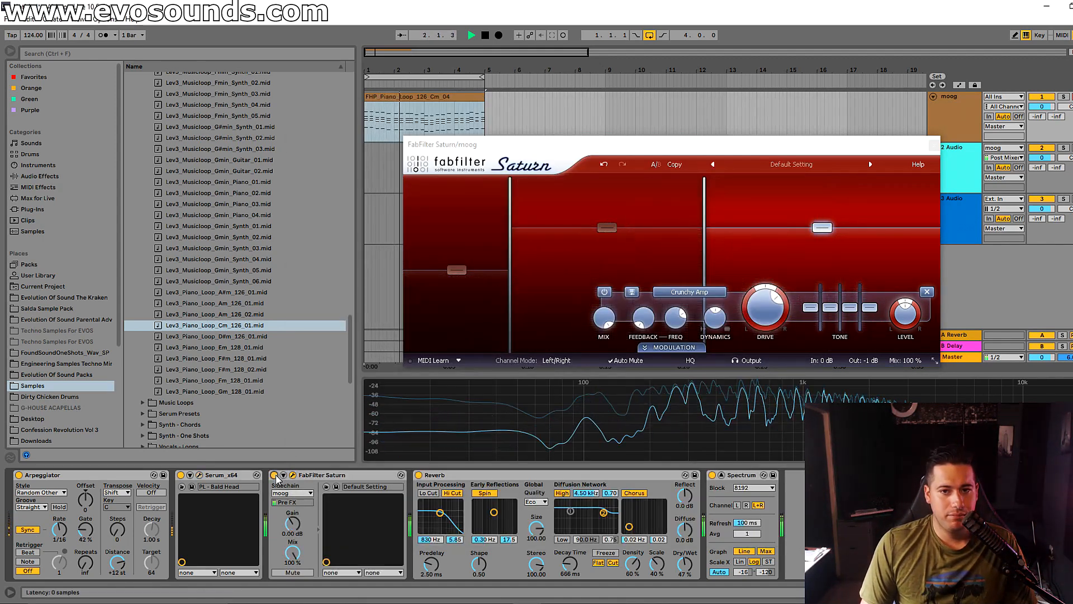
left_click(274, 475)
left_click_drag(821, 228, 822, 217)
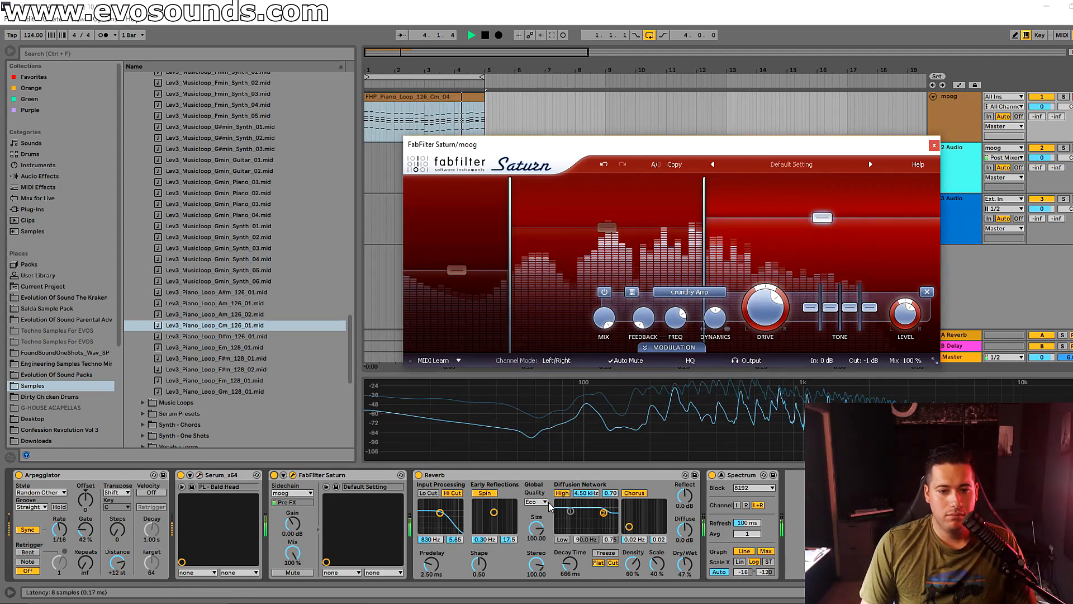
Step: Set the Reverb's decay time to 2.01 s and its dry/wet mix to 26%
left_click_drag(570, 563, 570, 548)
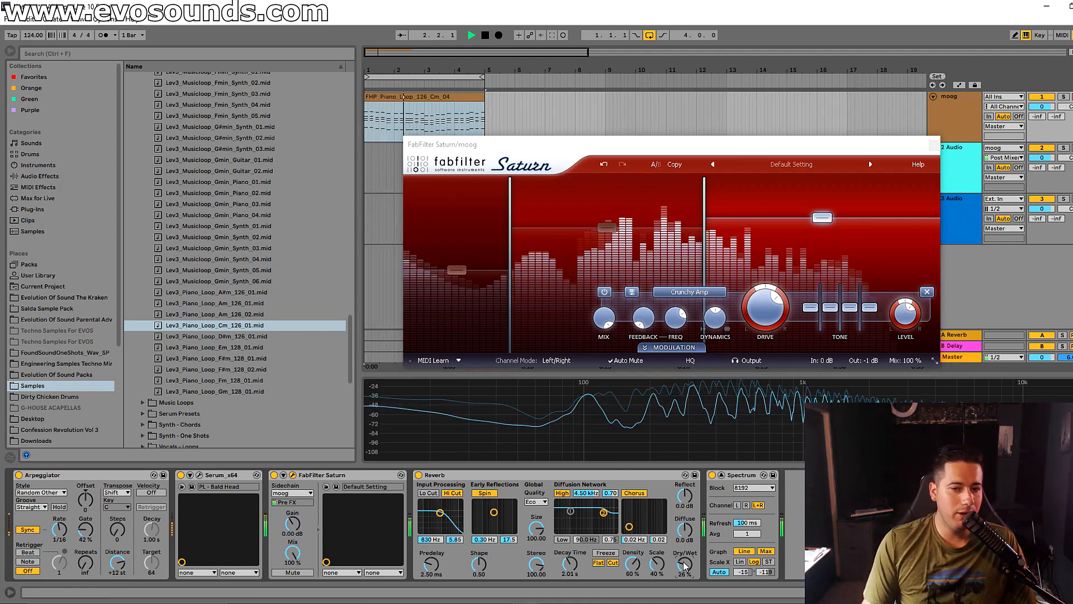
Step: Shift the Band 1 crossover slightly lower, fine-tune the Band 2 crossover to about 963.40 Hz and stop playback
mouse_move(509, 263)
left_mouse_down()
mouse_move(436, 268)
mouse_move(499, 264)
left_mouse_up()
mouse_move(702, 229)
left_mouse_down()
mouse_move(712, 241)
mouse_move(766, 241)
mouse_move(704, 243)
left_mouse_up()
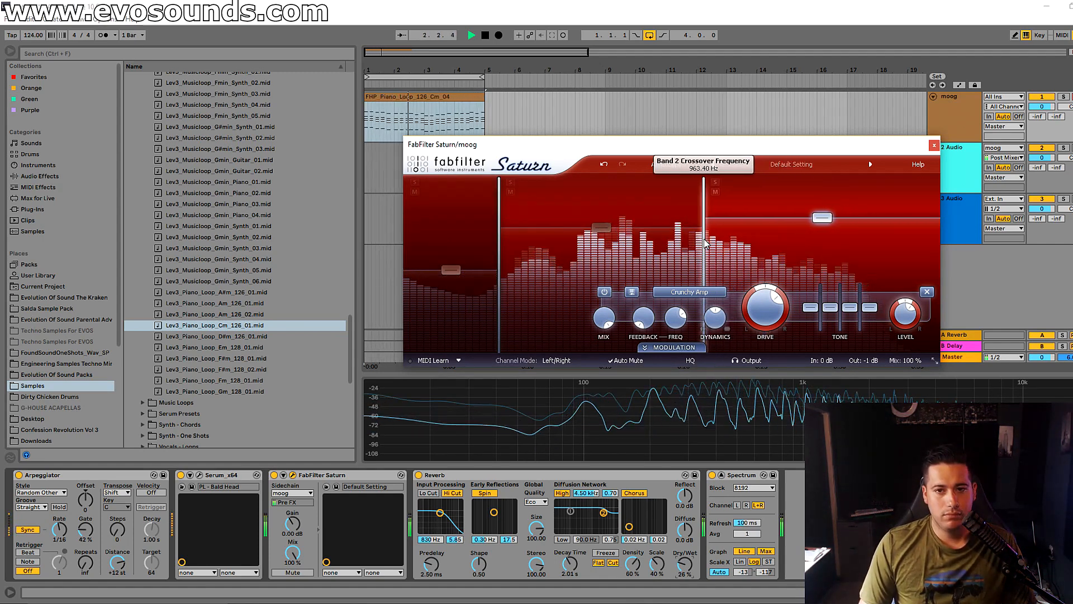
key("space")
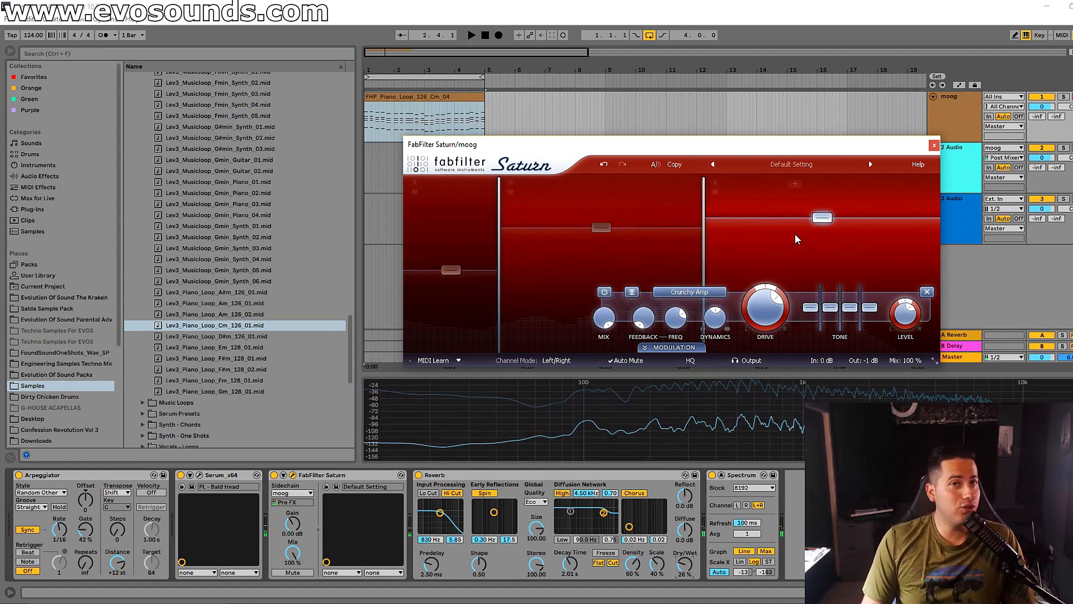
Step: Try the Lead Amp distortion style on Band 3 and play the arpeggio
left_click(689, 292)
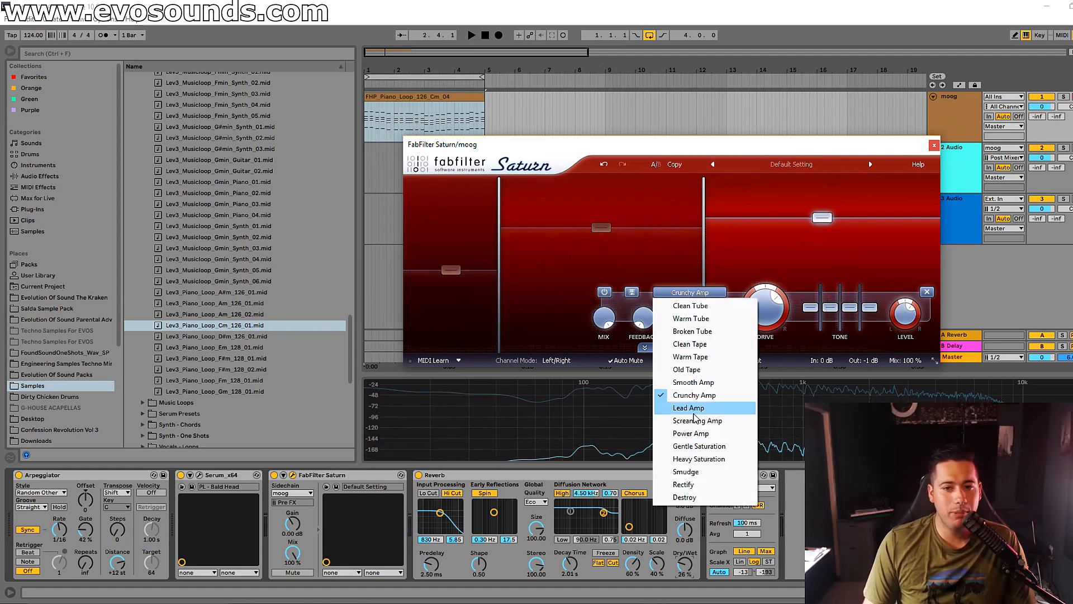
left_click(699, 411)
key("space")
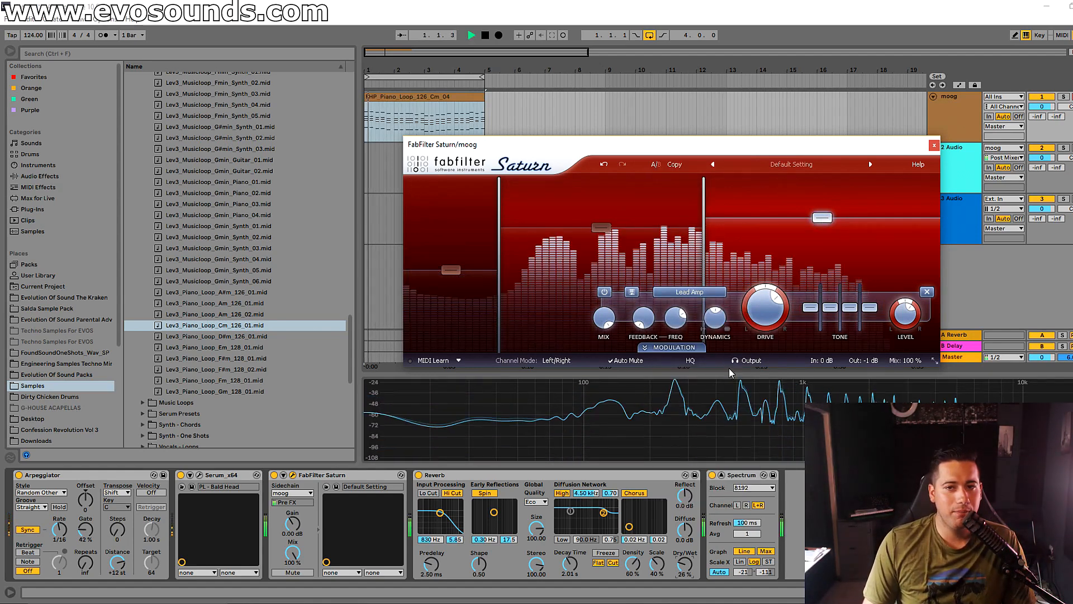
Step: Change Band 3's distortion style to Gentle Saturation and lower the band's level slightly during playback
left_click(699, 298)
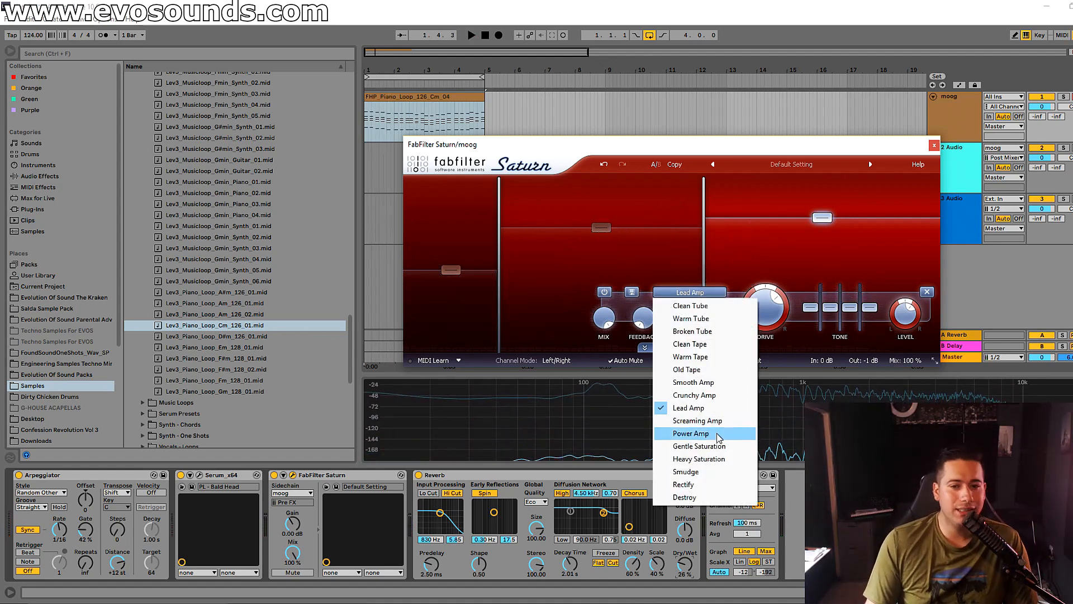
left_click(725, 447)
key("space")
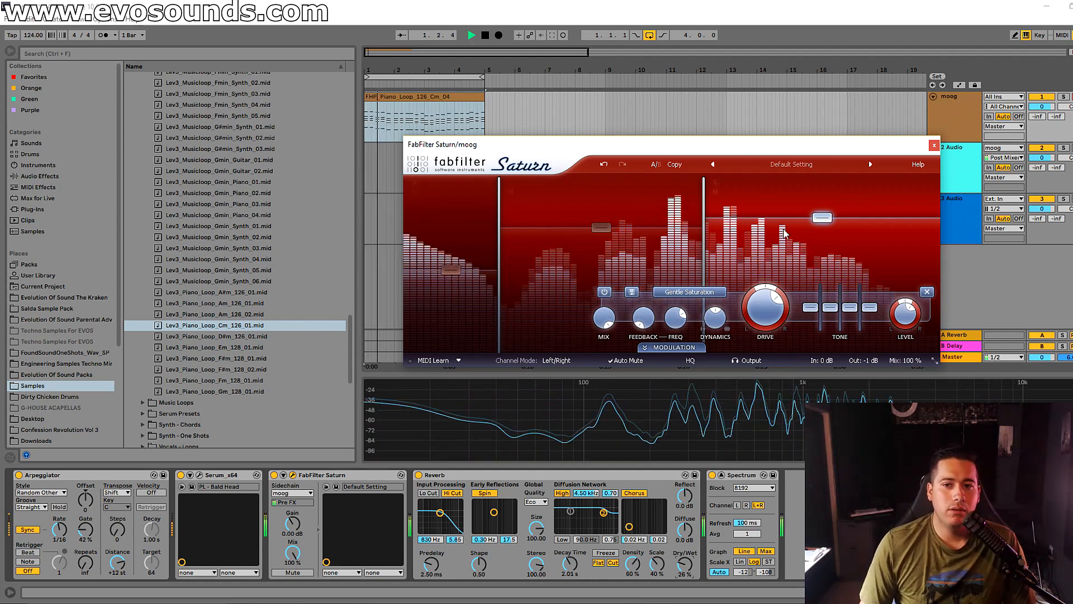
left_click_drag(821, 224, 821, 231)
Step: Change Band 2's distortion style to Clean Tape and compare the playback with Saturn bypassed and enabled
left_click(601, 227)
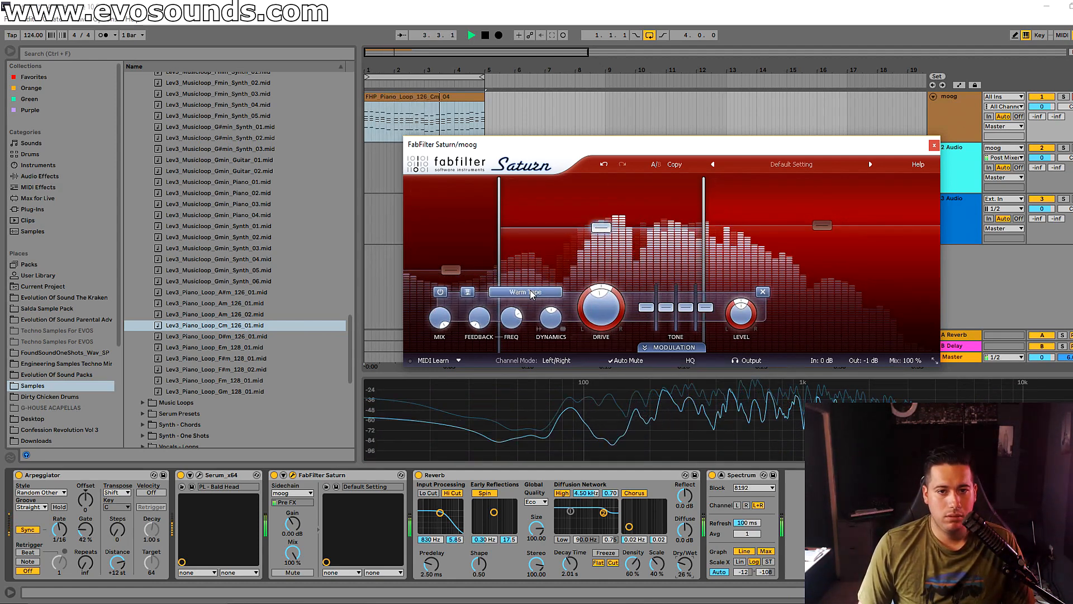
left_click(525, 292)
left_click(532, 344)
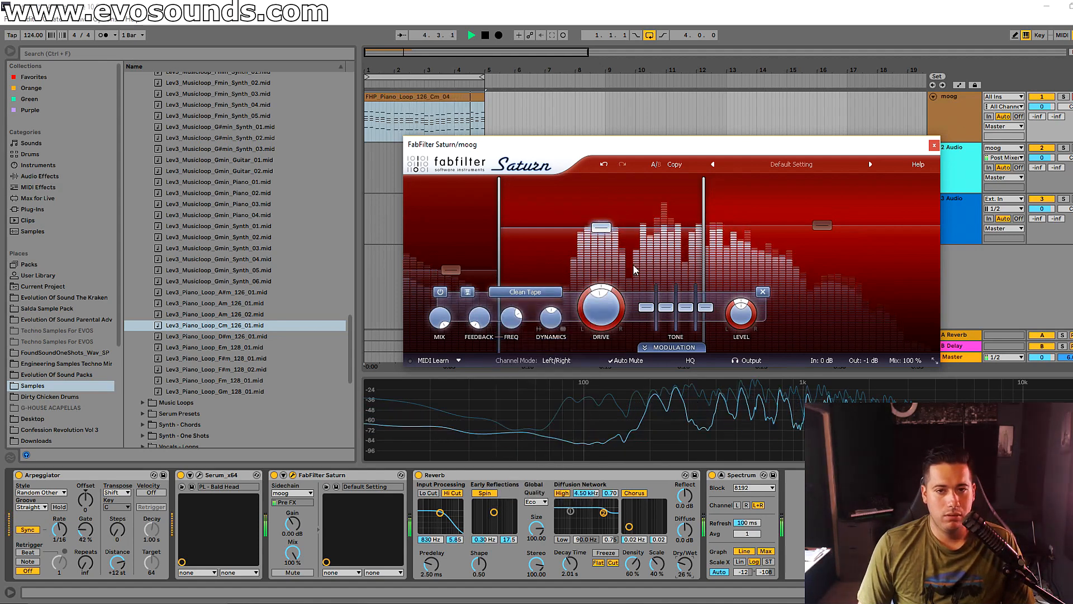
left_click(274, 475)
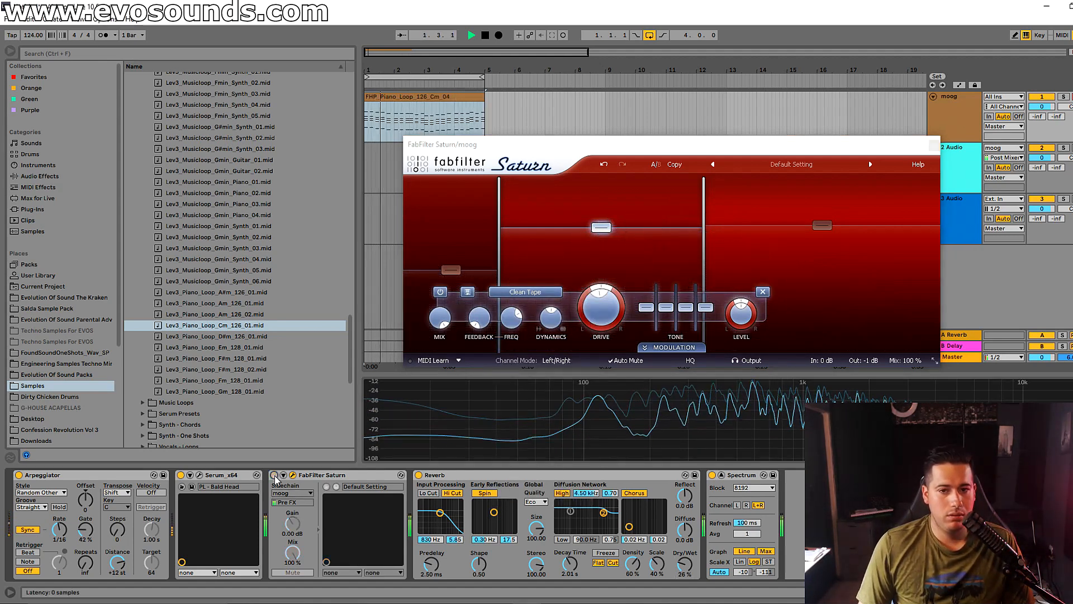
left_click(274, 475)
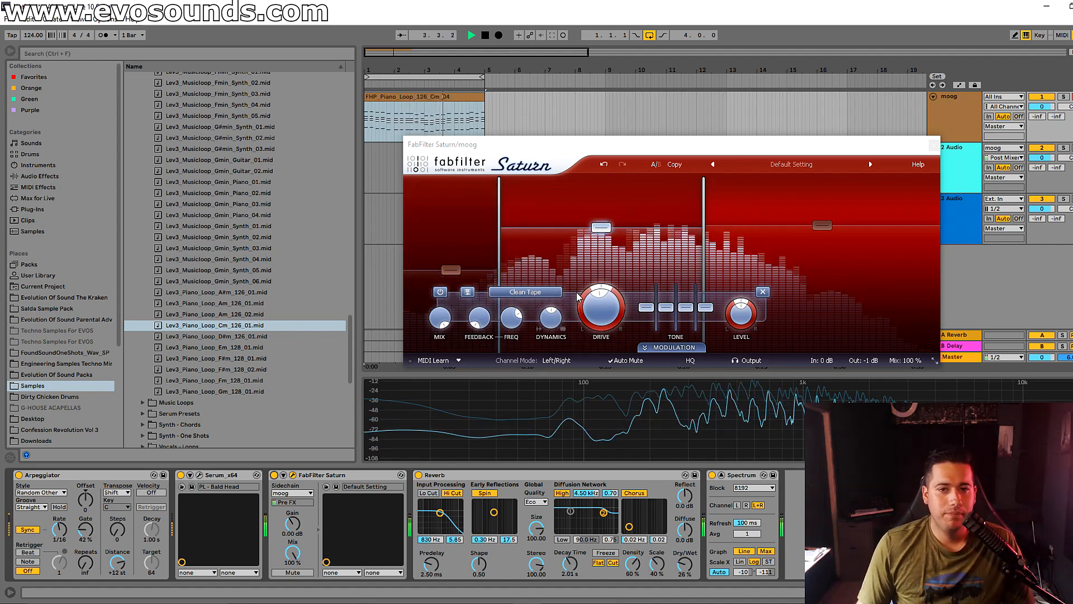
key("space")
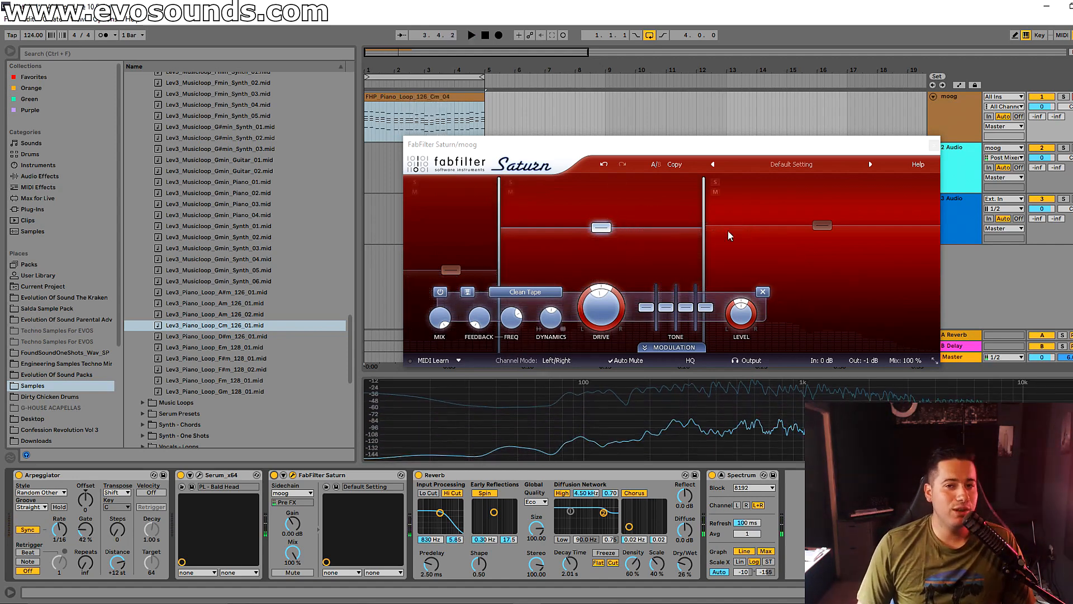
Step: Select Band 3 and show Saturn's modulation section
left_click(819, 225)
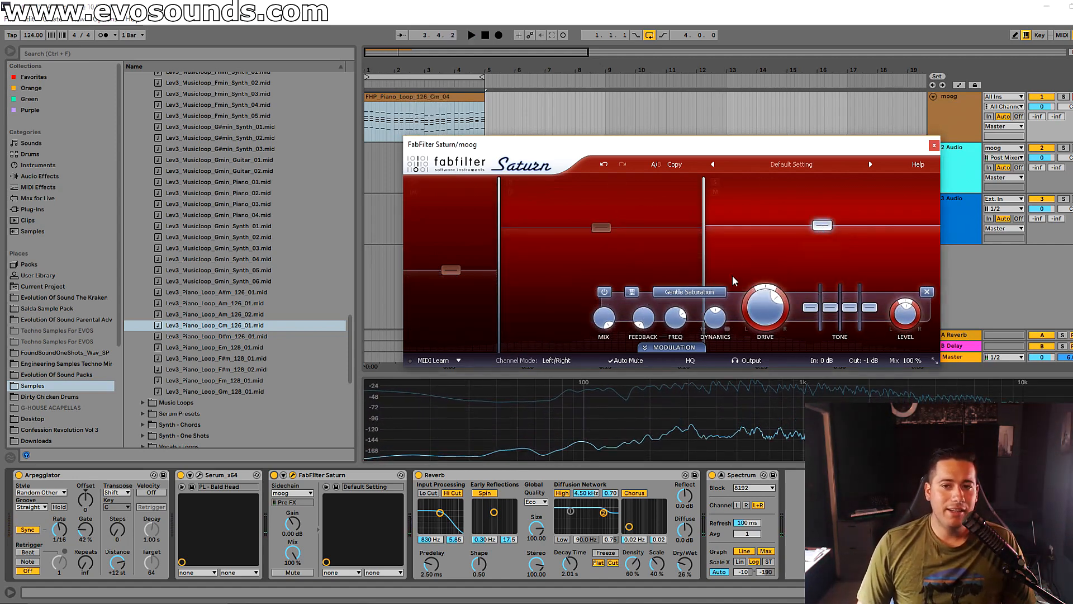
left_click(672, 348)
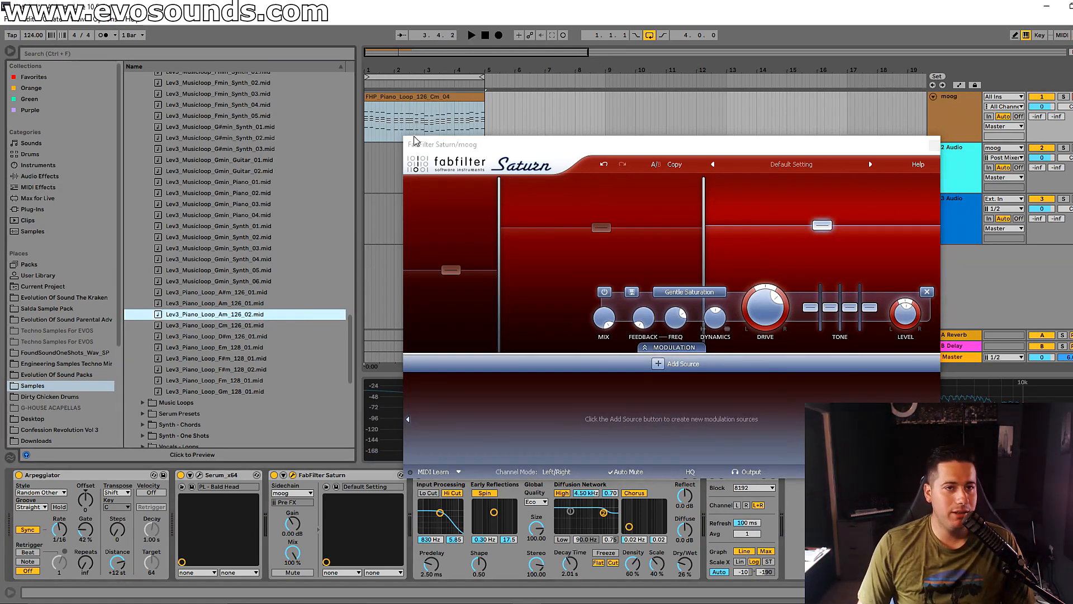
Step: Try the Am and A#m piano loops on the moog track, replace them with Lev3_Piano_Loop_D#m_126_01.mid and play it
left_click_drag(231, 316, 365, 115)
key("space")
key("space")
left_click_drag(229, 292, 364, 121)
left_click_drag(213, 337, 367, 119)
key("space")
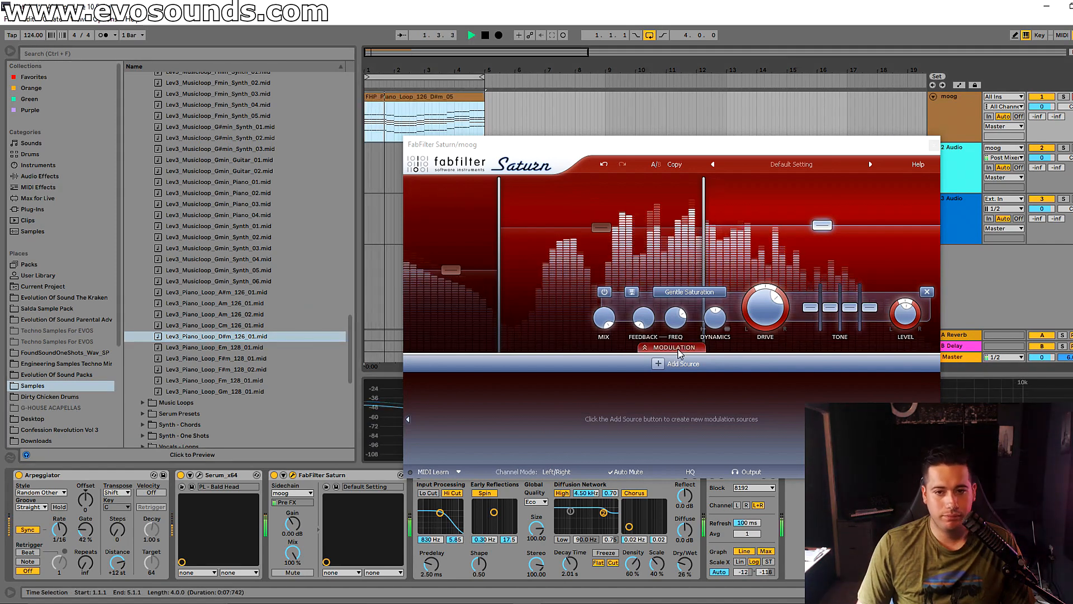
Step: Add an XLFO modulation source, assign it to Band 3's Presence and audition the arpeggio
left_click(673, 363)
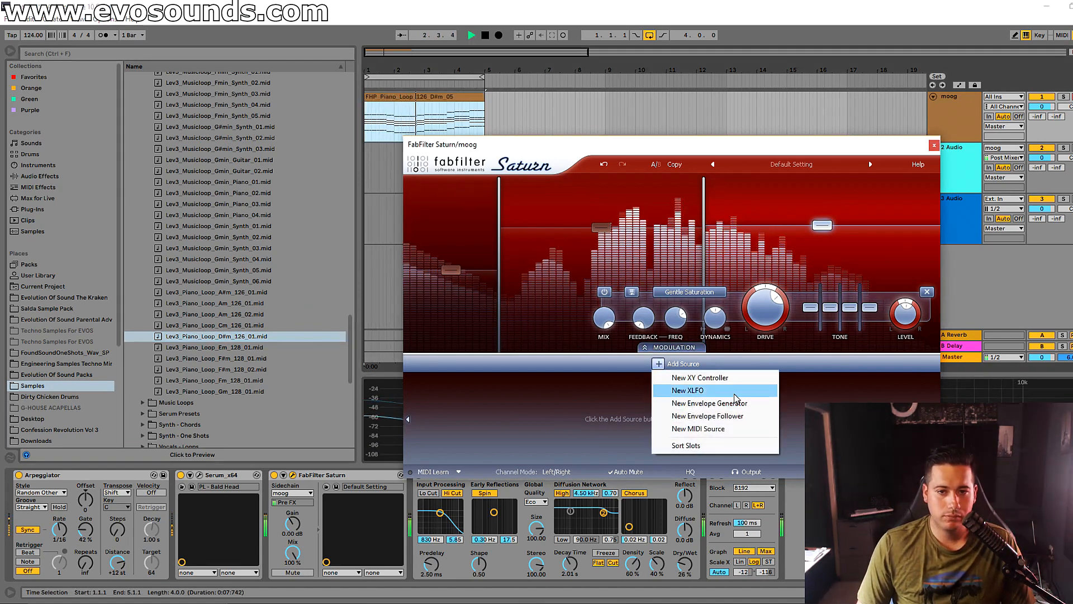
left_click(689, 390)
key("space")
left_click_drag(427, 406, 665, 339)
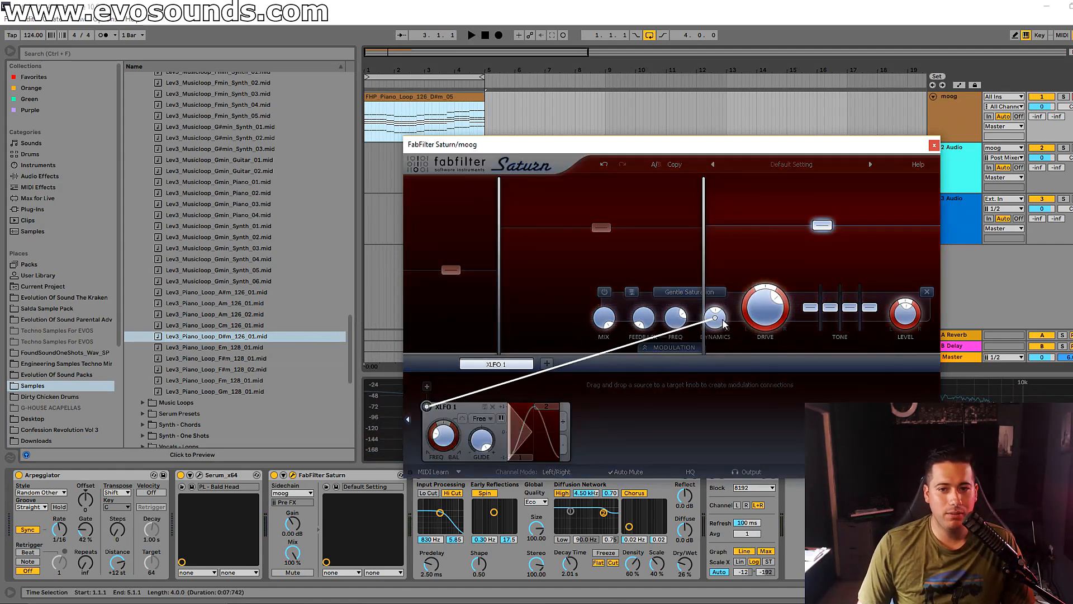
left_click_drag(865, 311, 869, 308)
key("space")
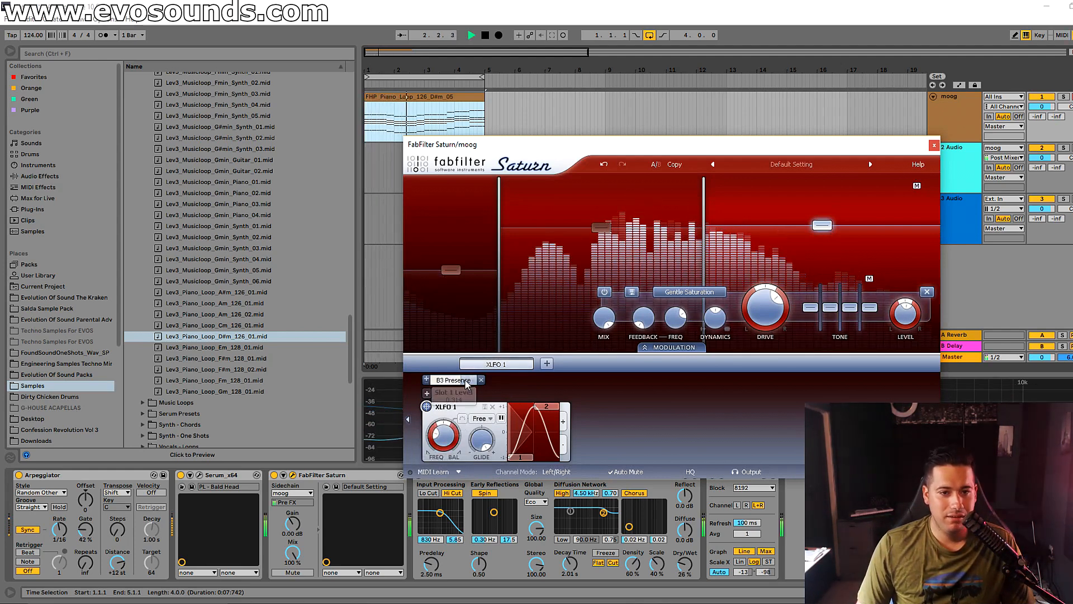
key("space")
Step: Assign XLFO 1 to Band 2's Drive as a second modulation target and start playback
left_click_drag(427, 407, 695, 348)
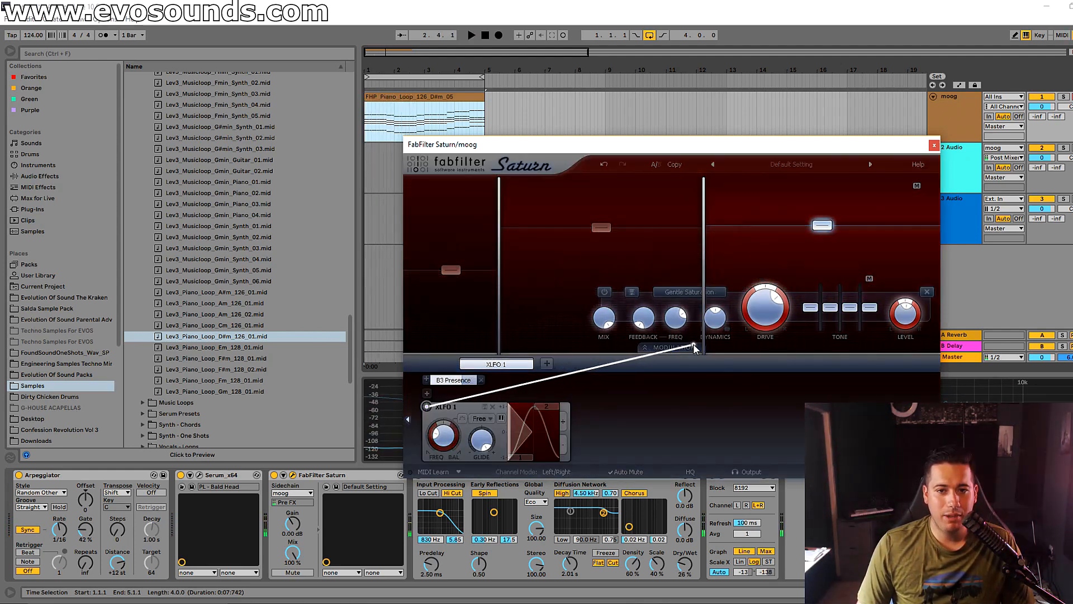
left_click_drag(599, 229, 600, 230)
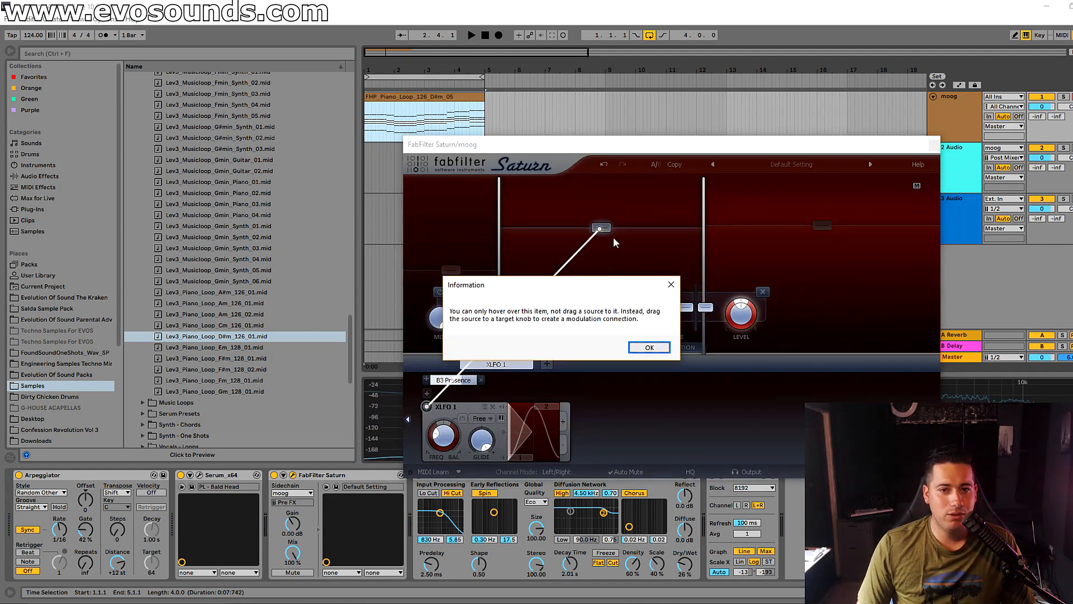
left_click(647, 347)
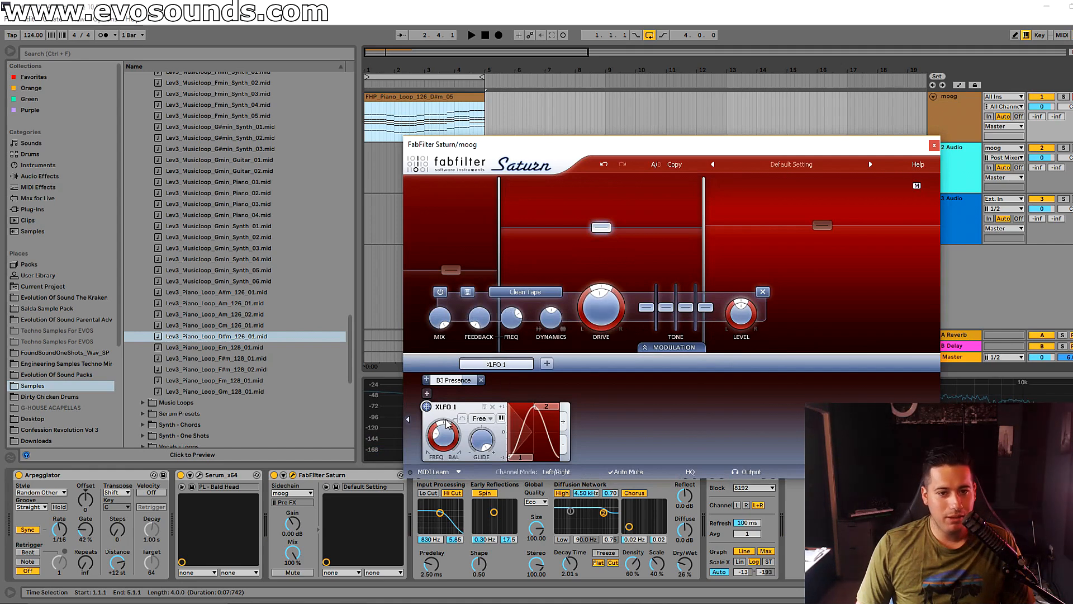
left_click_drag(428, 409, 606, 307)
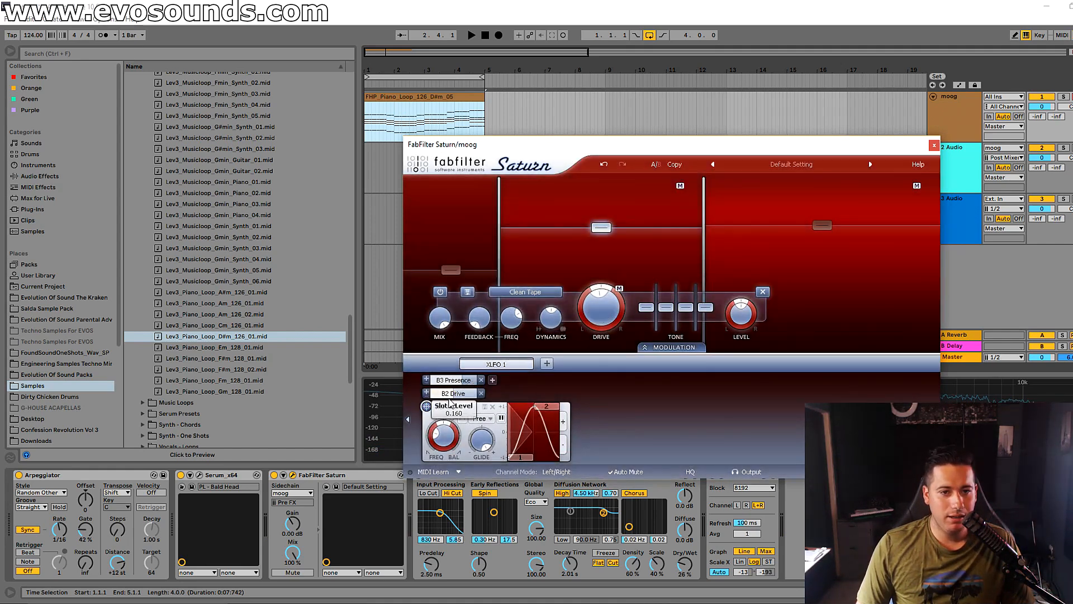
key("space")
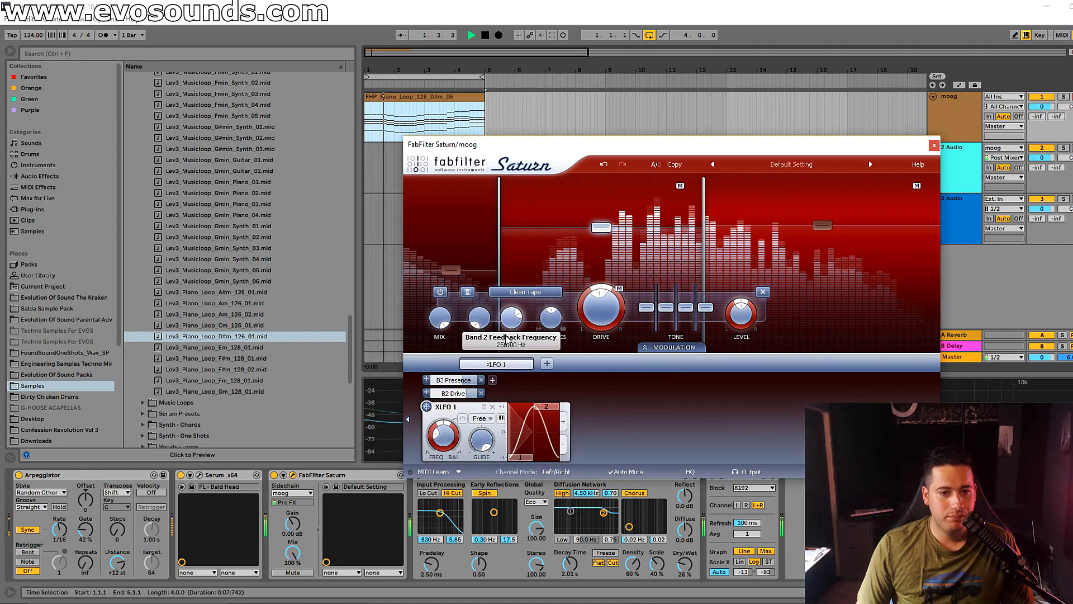
Step: Set XLFO 1's modulation amount on Band 2's Drive to about 0.505, sync its rate to 1/4 and audition
left_click_drag(458, 395, 455, 405)
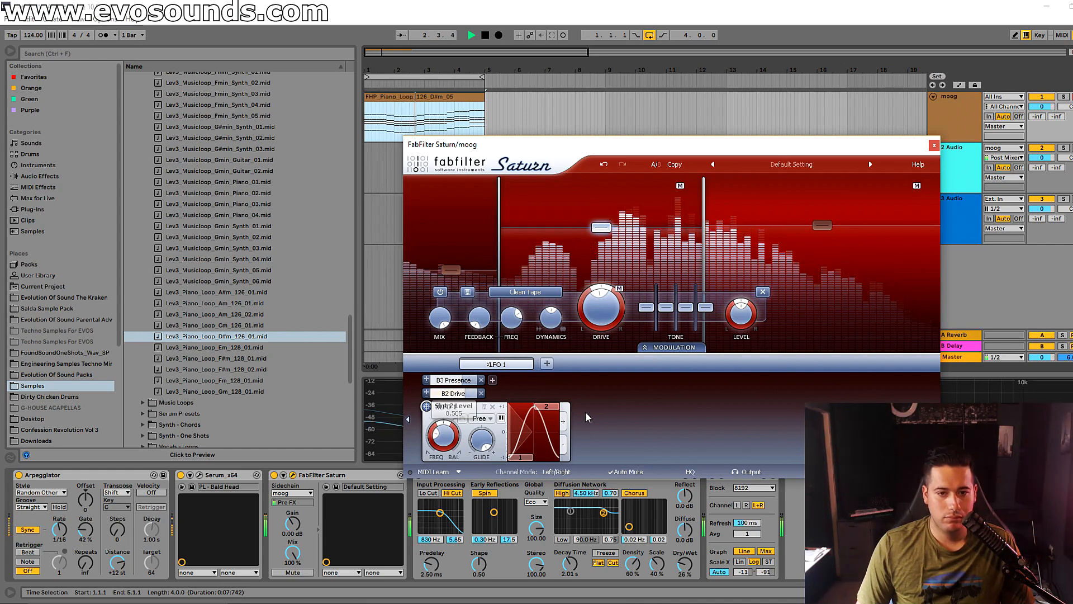
key("space")
left_click(482, 419)
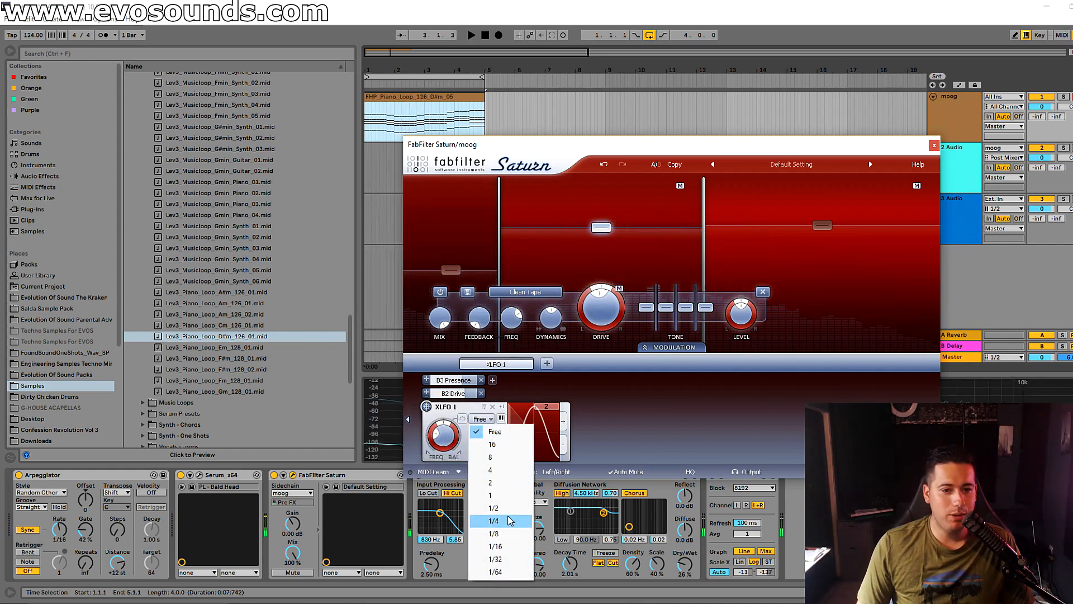
left_click(494, 521)
key("space")
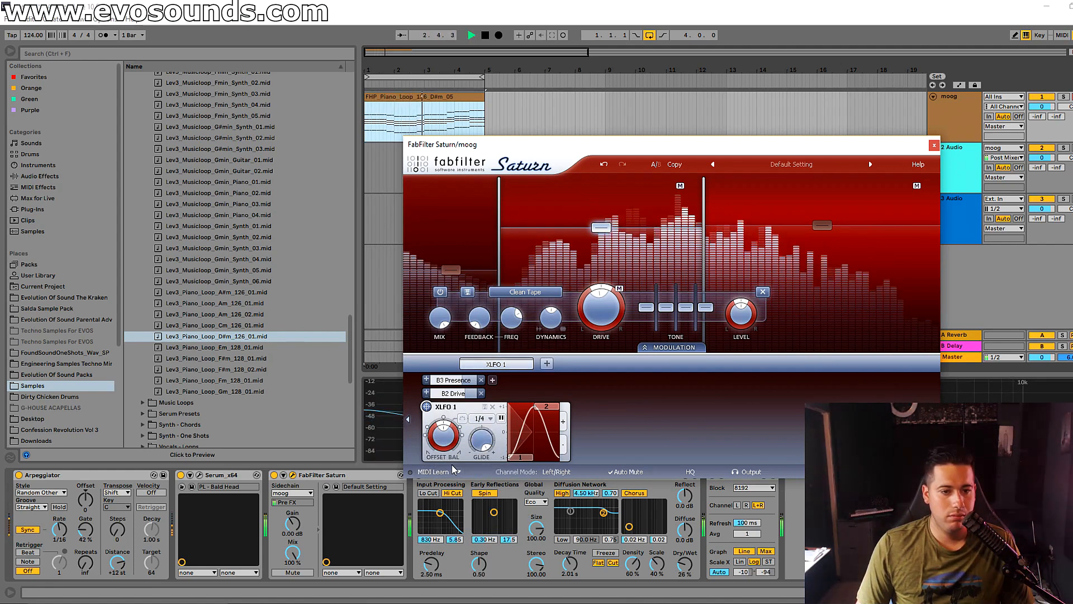
key("space")
Step: Look at the effects page of the Serum arpeggio patch, close Serum and resume playback
left_click(199, 474)
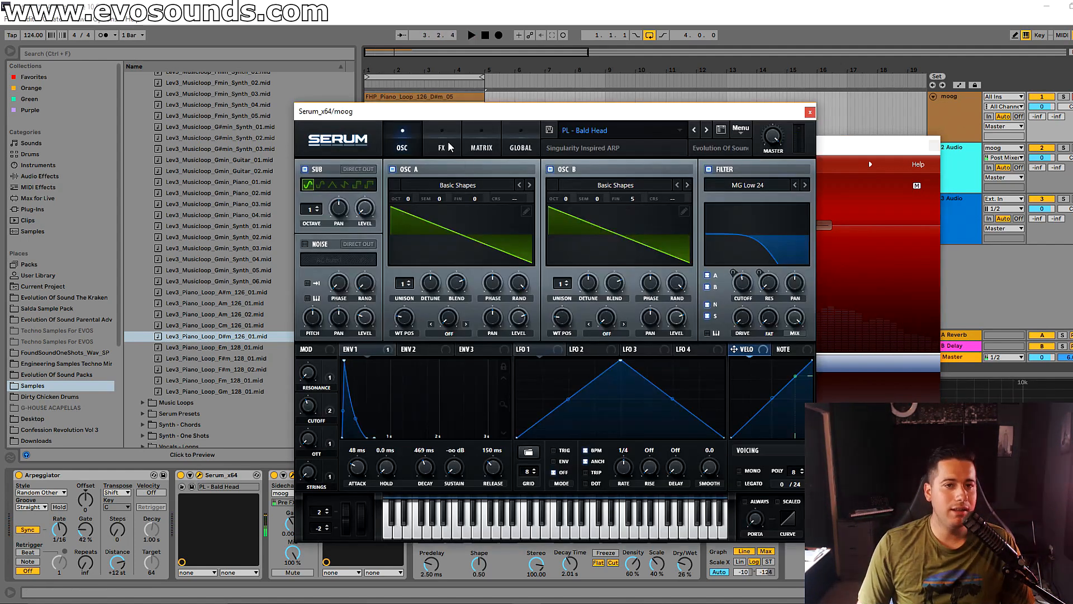
left_click(442, 147)
left_click(810, 113)
key("space")
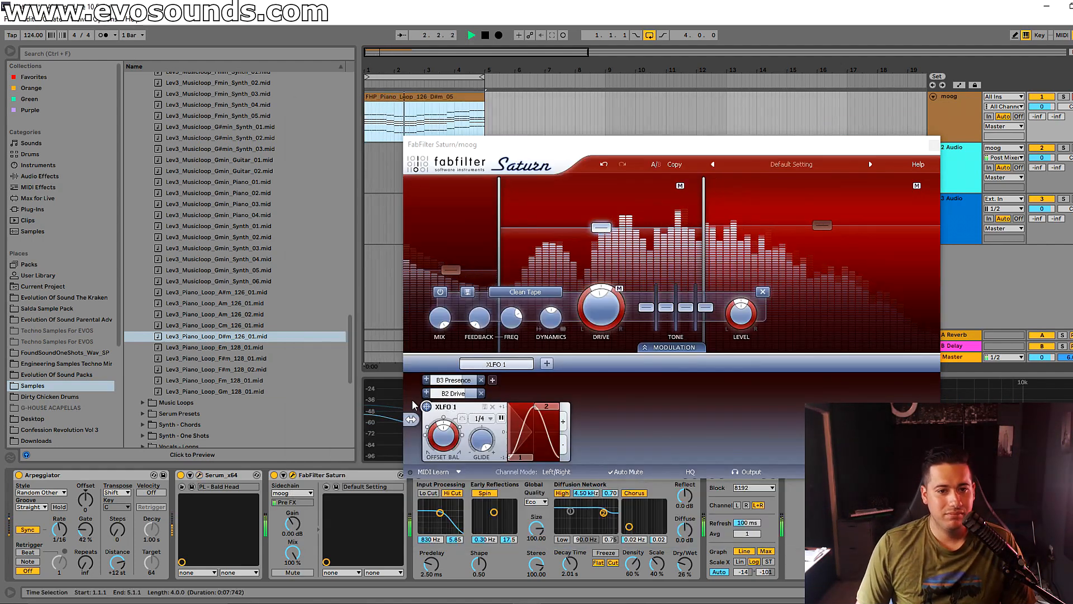
Step: Set XLFO 1's synced rate to 1 and listen to the arpeggio
mouse_move(466, 384)
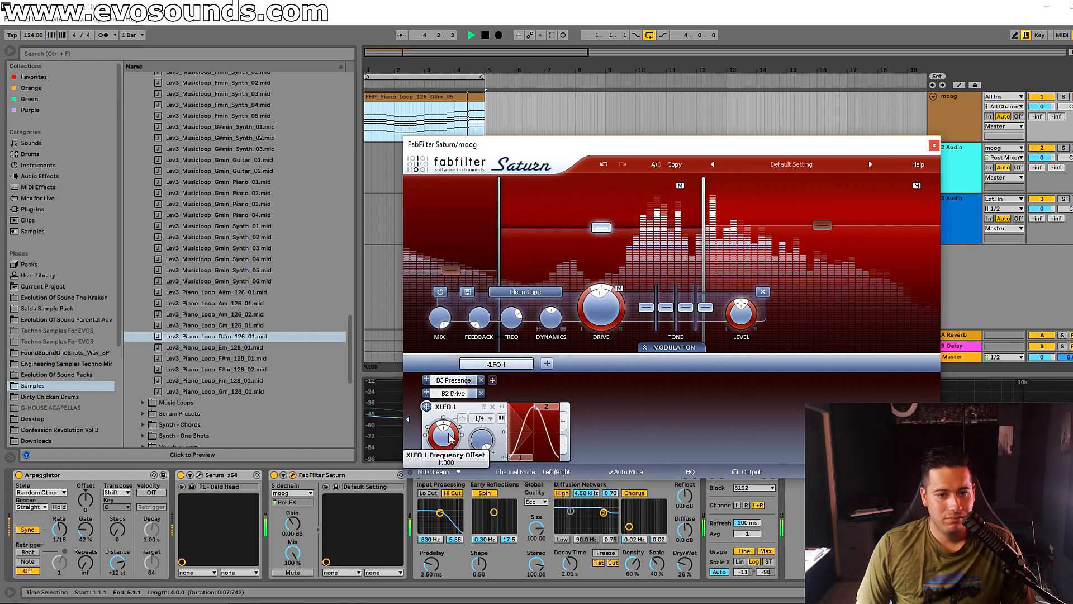
left_click(482, 419)
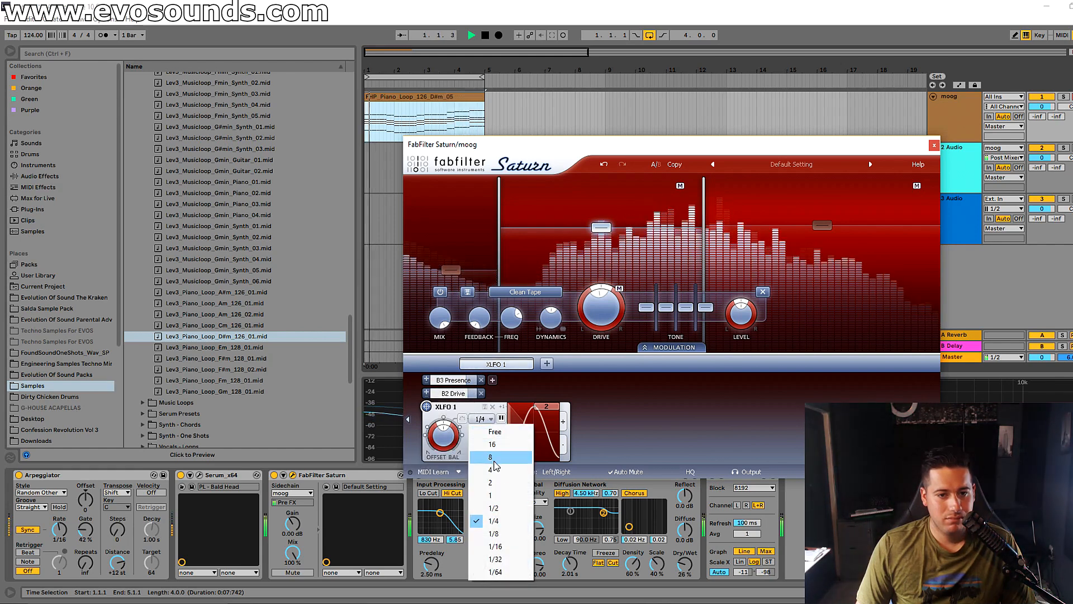
left_click(495, 495)
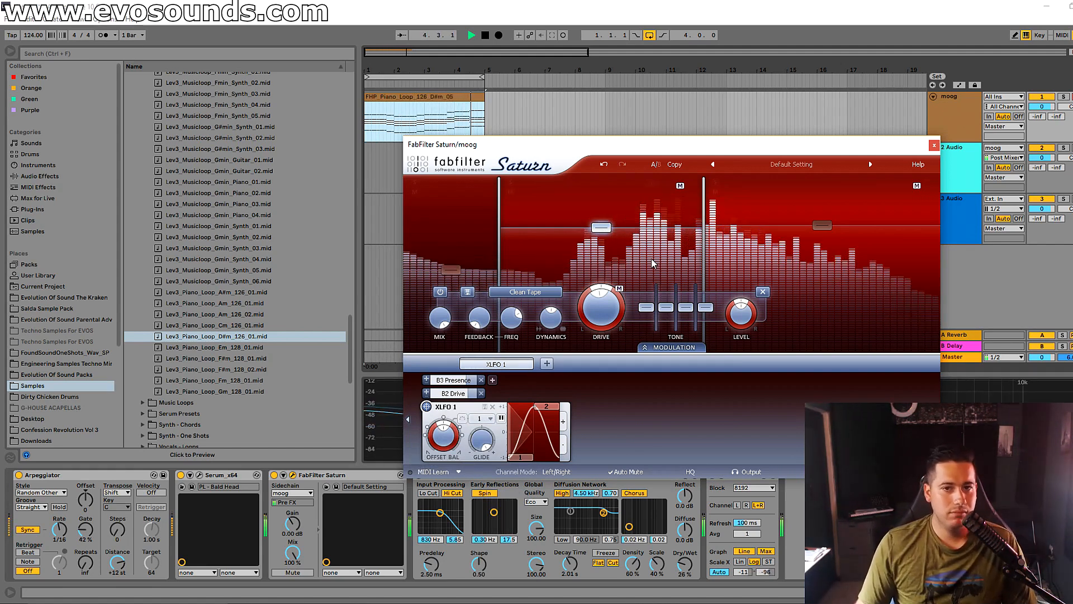
key("space")
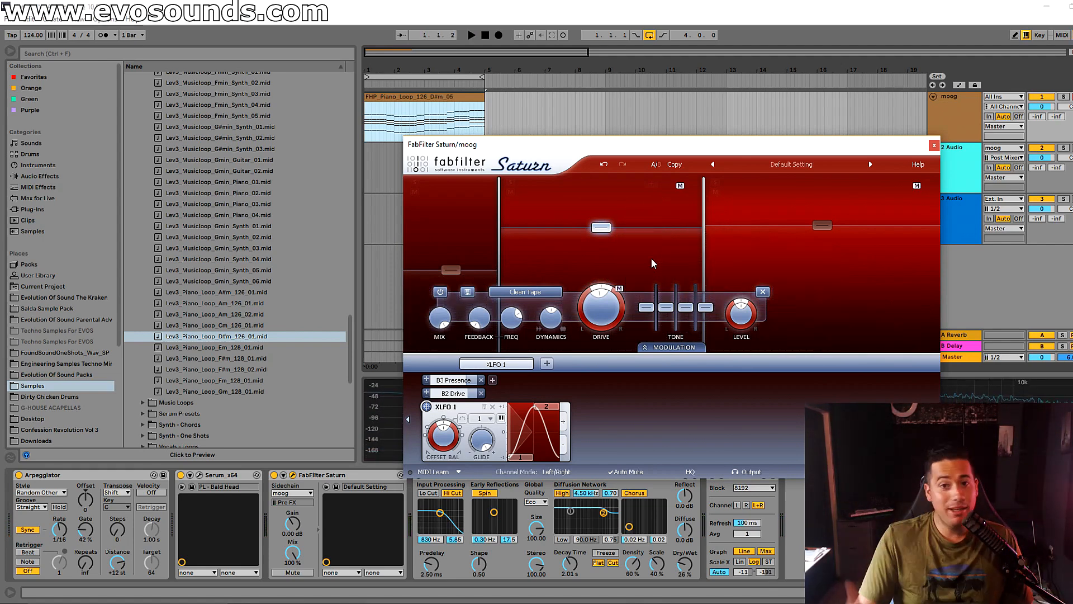
Step: Lower Band 3's level to about -1.48 dB and audition the arpeggio
left_click_drag(820, 226, 824, 233)
key("space")
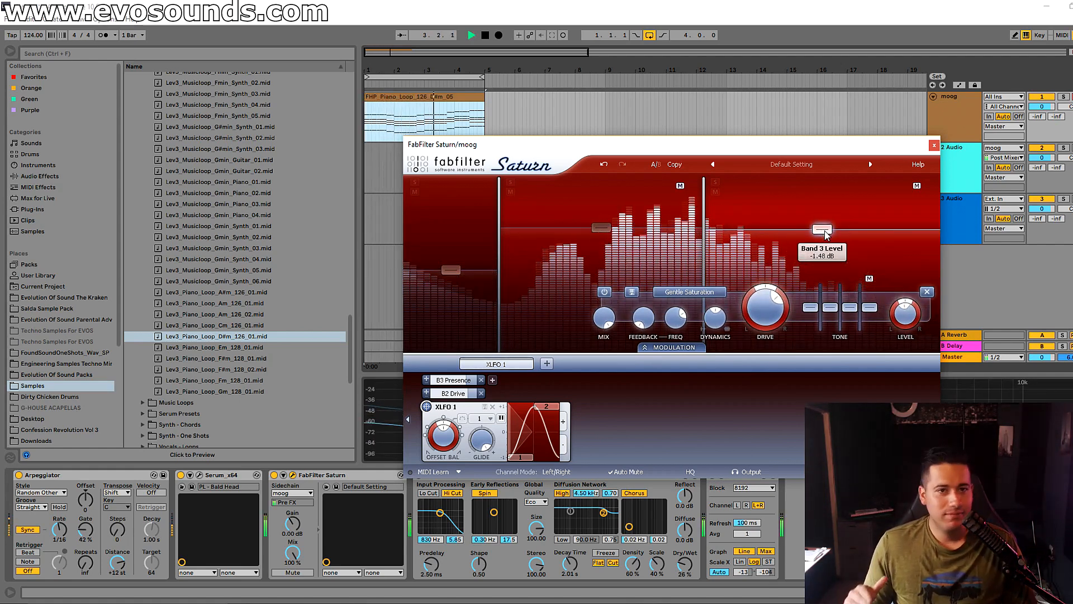
key("space")
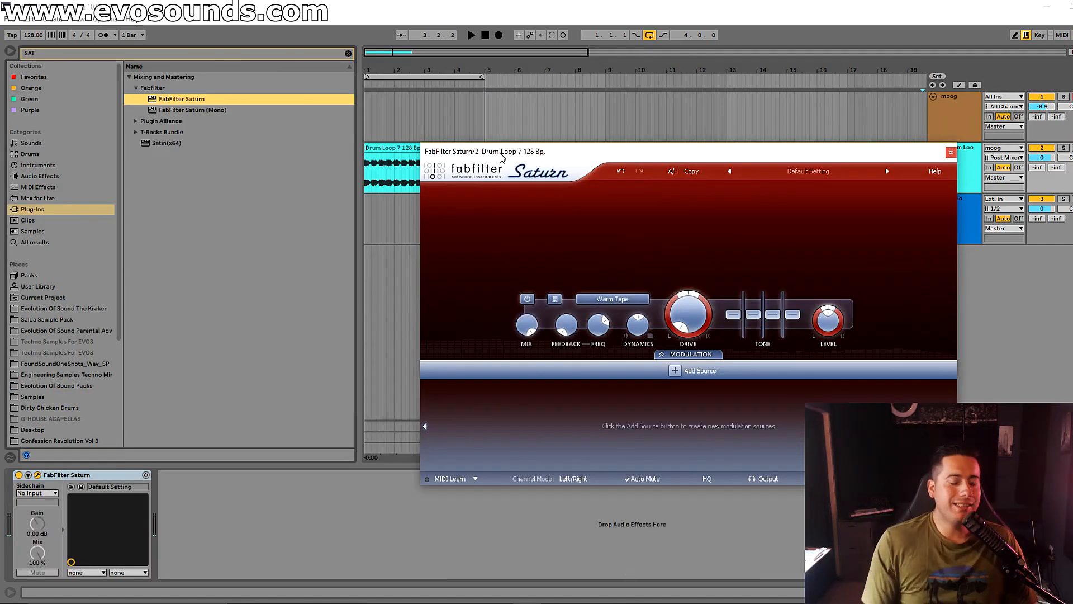
Step: Move the Saturn window clear of the Drum Loop 7 clip and play the drum loop
left_click_drag(501, 157, 458, 207)
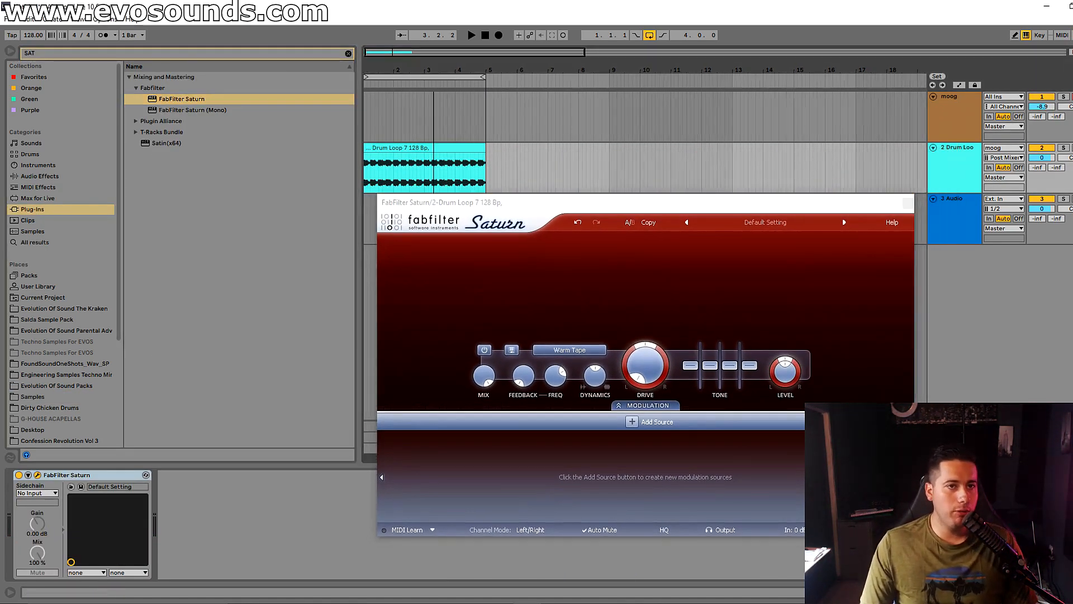
left_click(408, 148)
key("space")
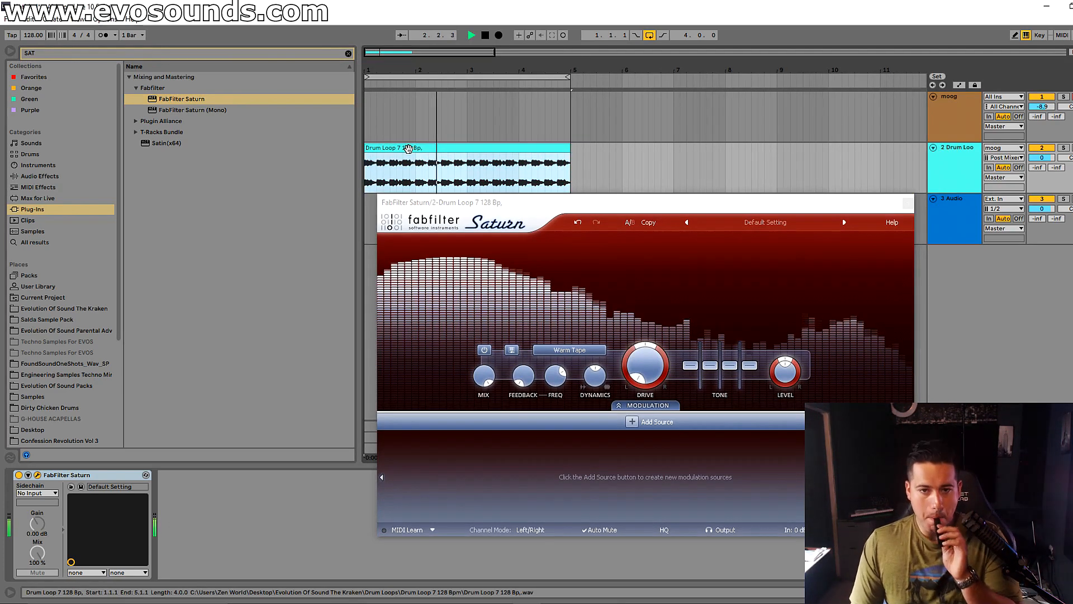
key("space")
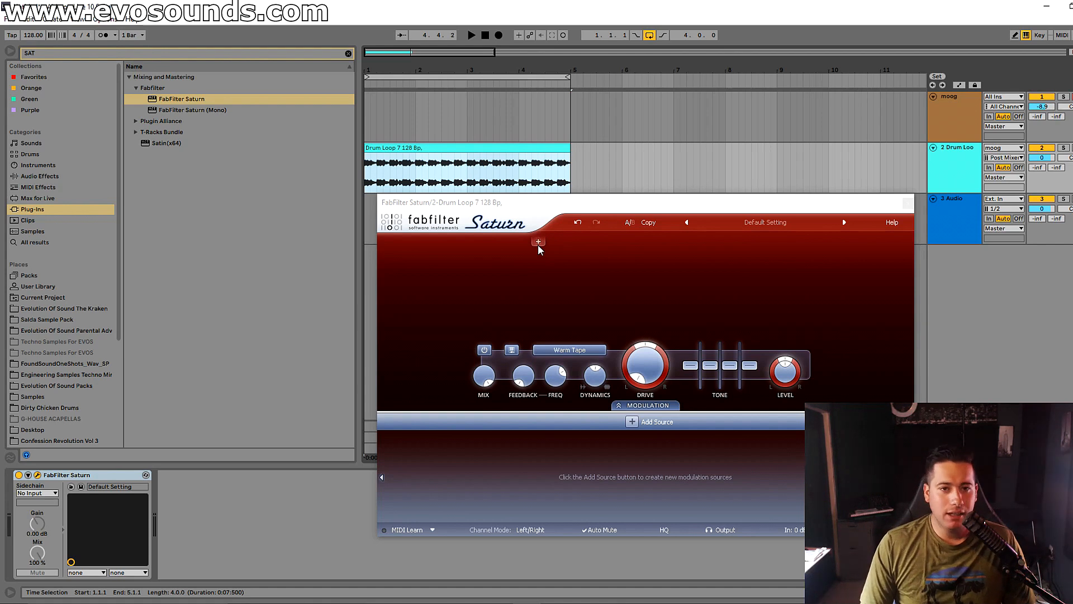
Step: Split the drum loop's Saturn spectrum into two bands, placing the crossover between the lows and the upper frequencies during playback
left_click(537, 242)
key("space")
left_click_drag(552, 277, 603, 289)
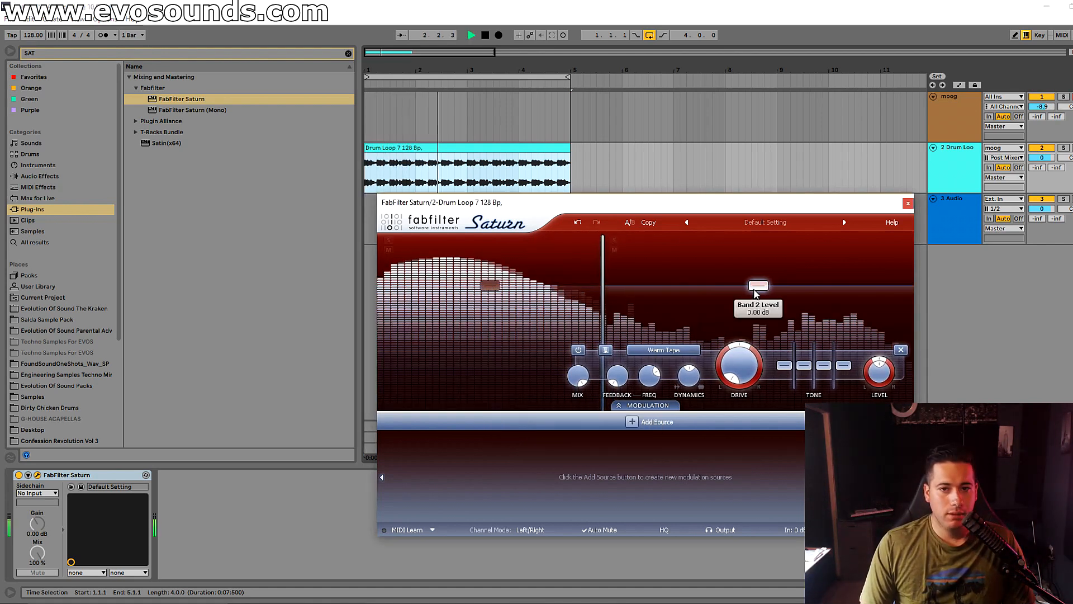
Step: Solo Band 2 and raise its Drive while auditioning the drum loop
left_click(613, 240)
key("space")
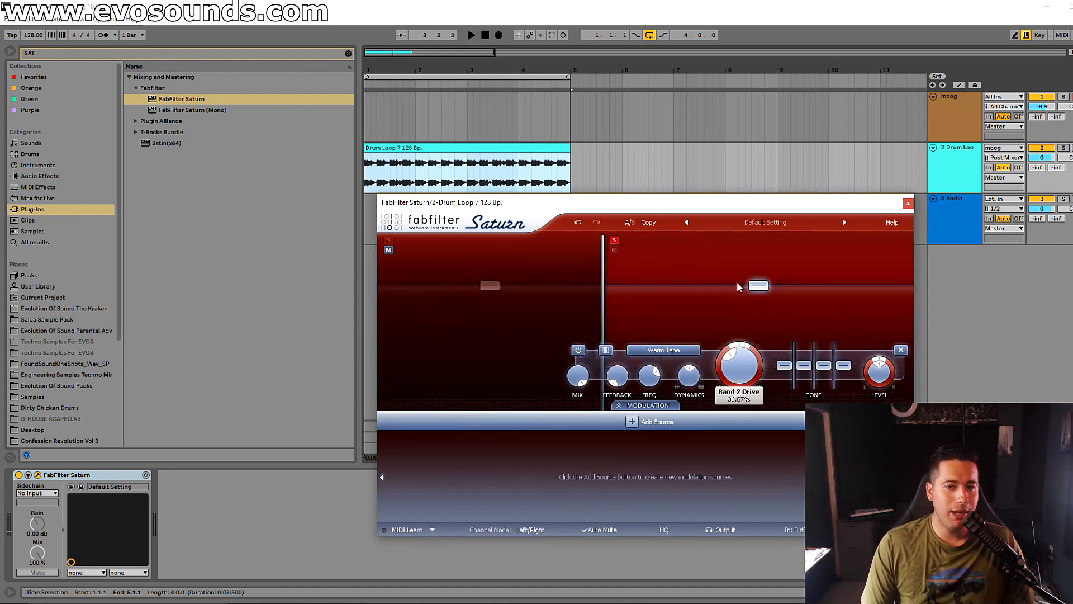
key("space")
left_click_drag(737, 282, 754, 231)
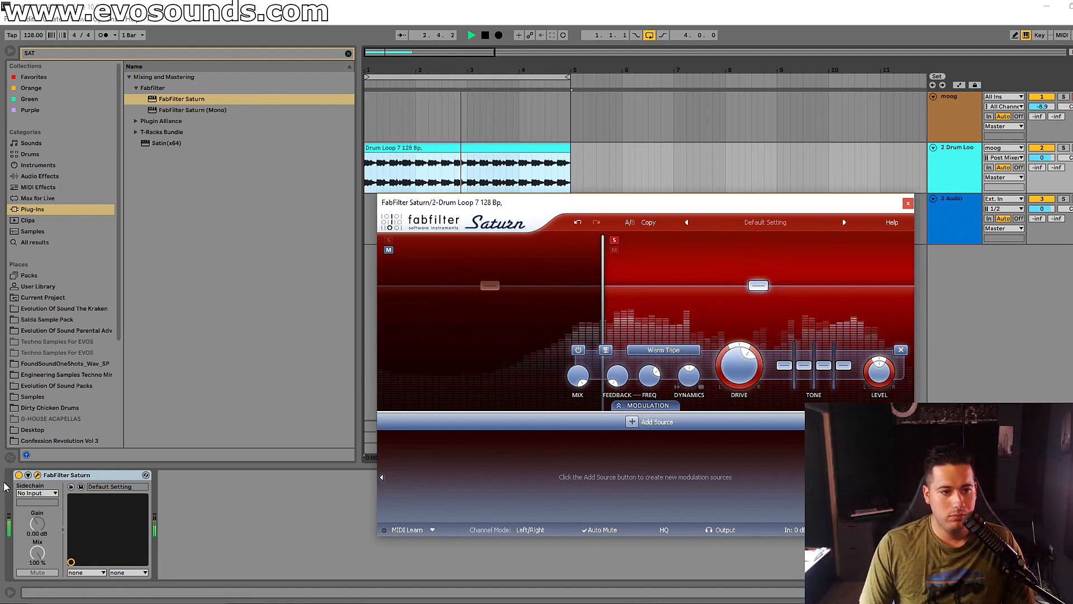
Step: Unsolo Band 2 and compare the drum loop with Saturn switched off and on again
left_click(614, 240)
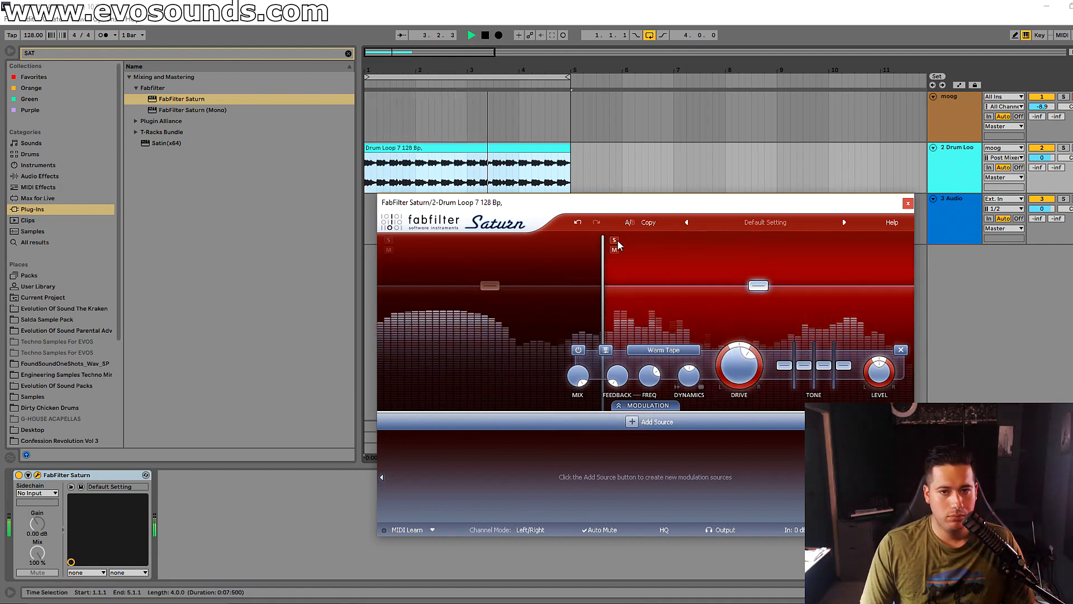
left_click(18, 475)
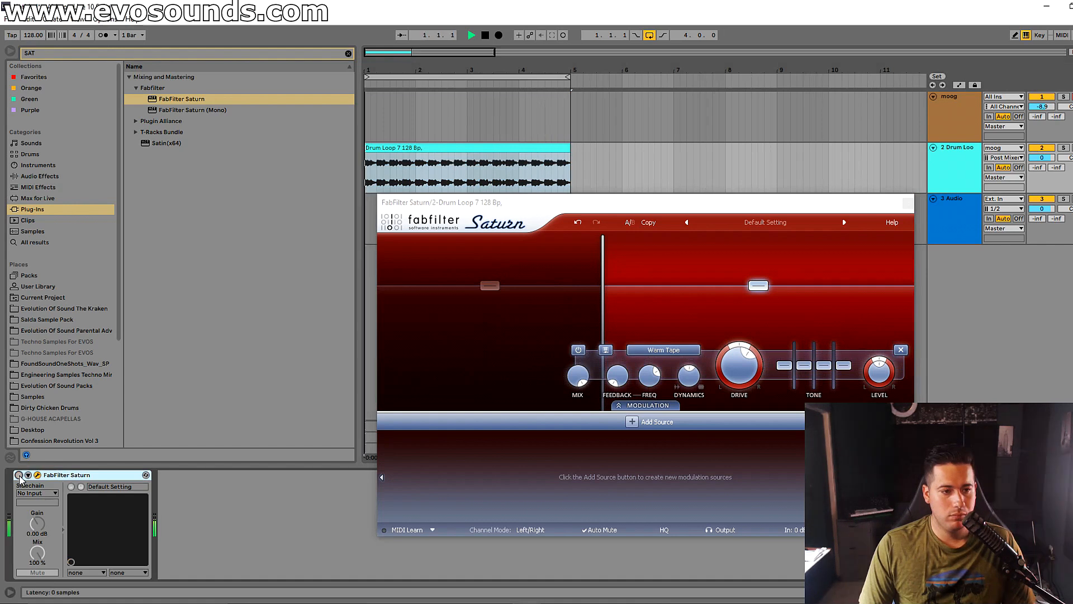
left_click(18, 475)
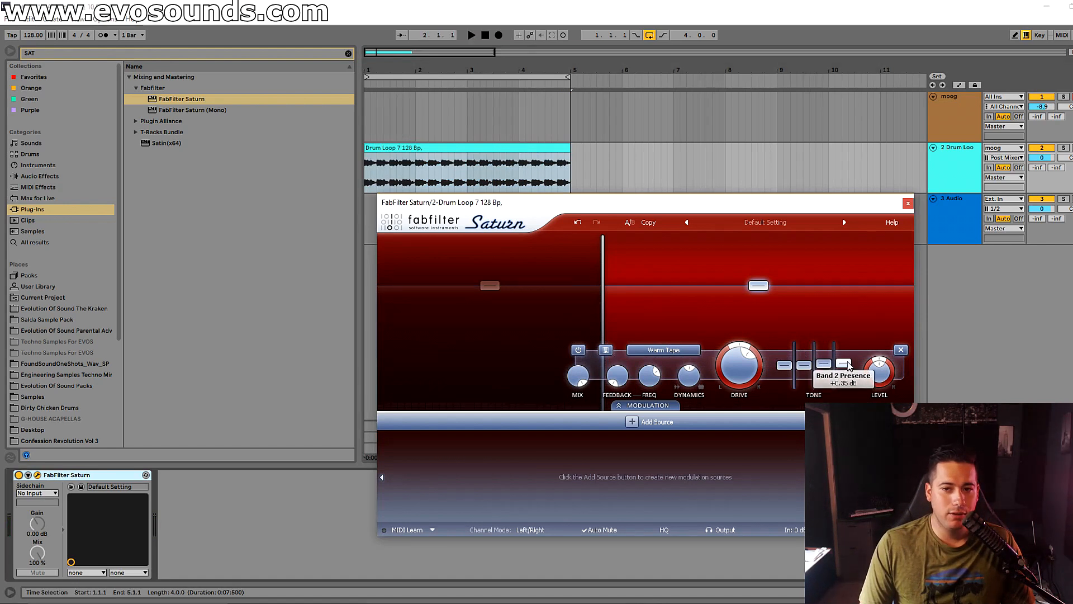
Step: Raise Band 2's Mid to about +3.72 dB with slight Treble and Presence boosts, and compare against Saturn bypassed
key("space")
mouse_move(825, 366)
left_mouse_down()
mouse_move(841, 365)
mouse_move(818, 361)
left_mouse_up()
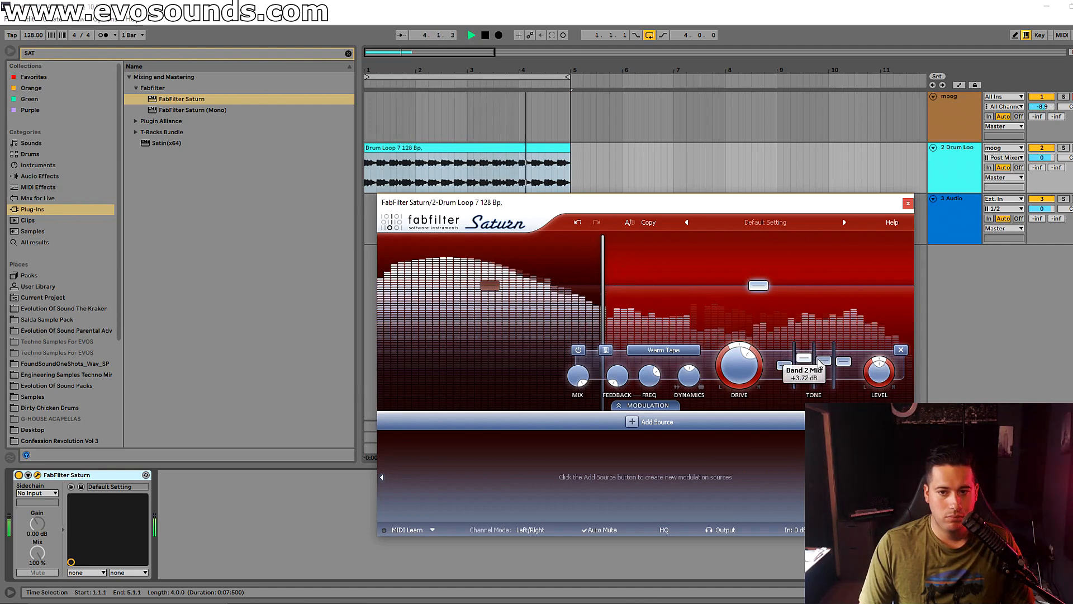
left_click(18, 476)
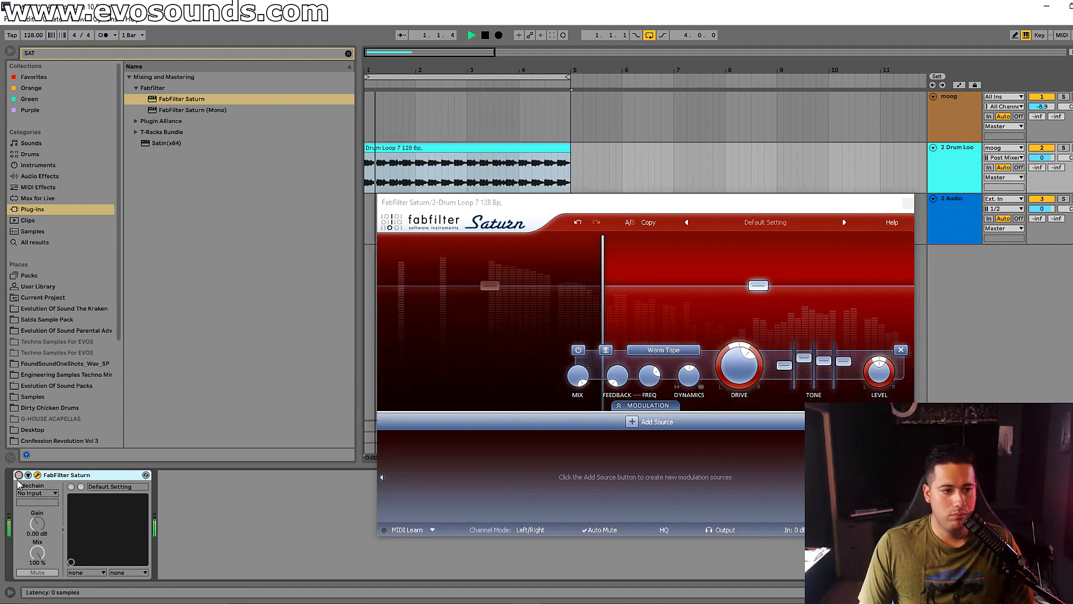
left_click(18, 476)
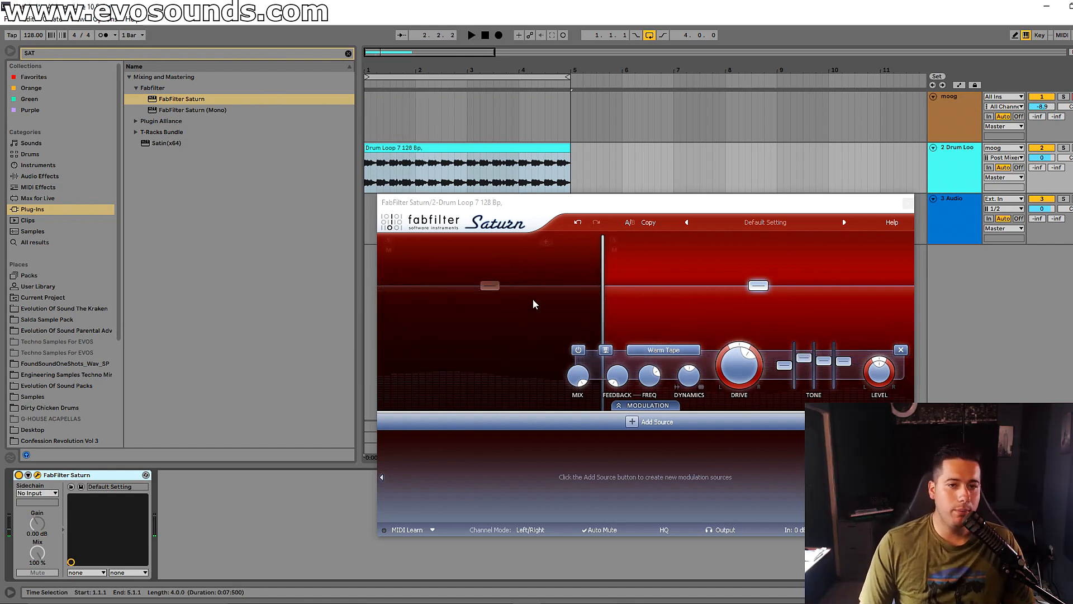
Step: Select and solo Band 1, play the loop and choose Warm Tape as its distortion style
left_click(492, 303)
left_click(389, 241)
key("space")
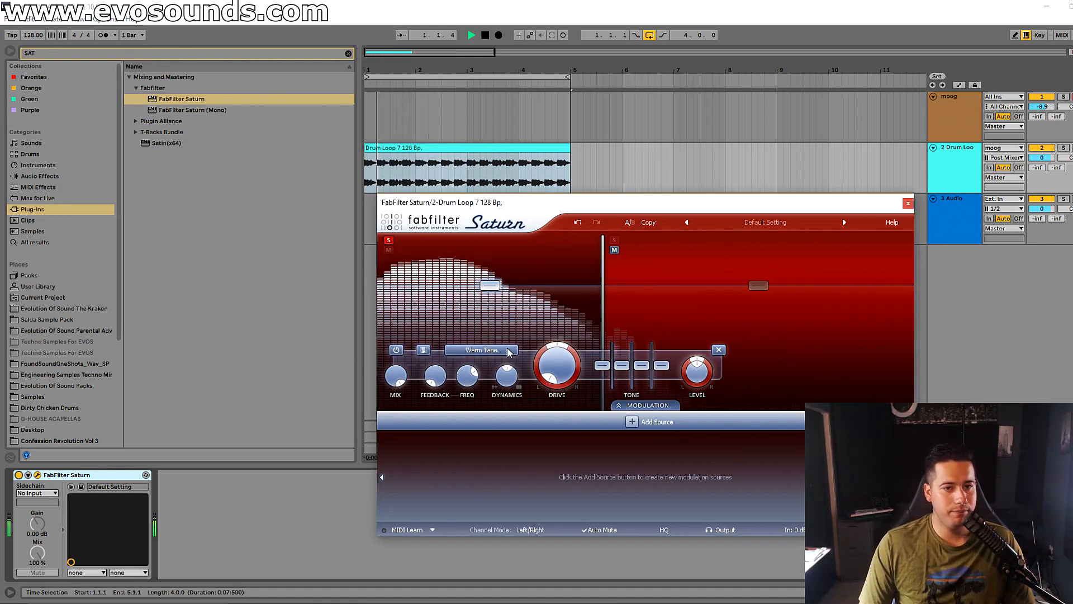
left_click(481, 350)
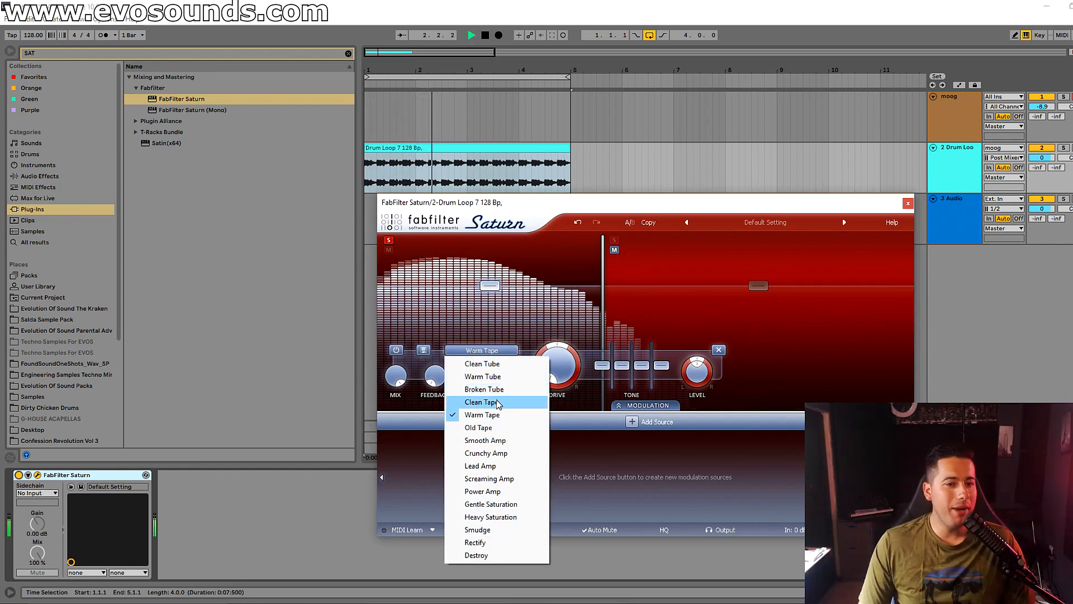
left_click(482, 414)
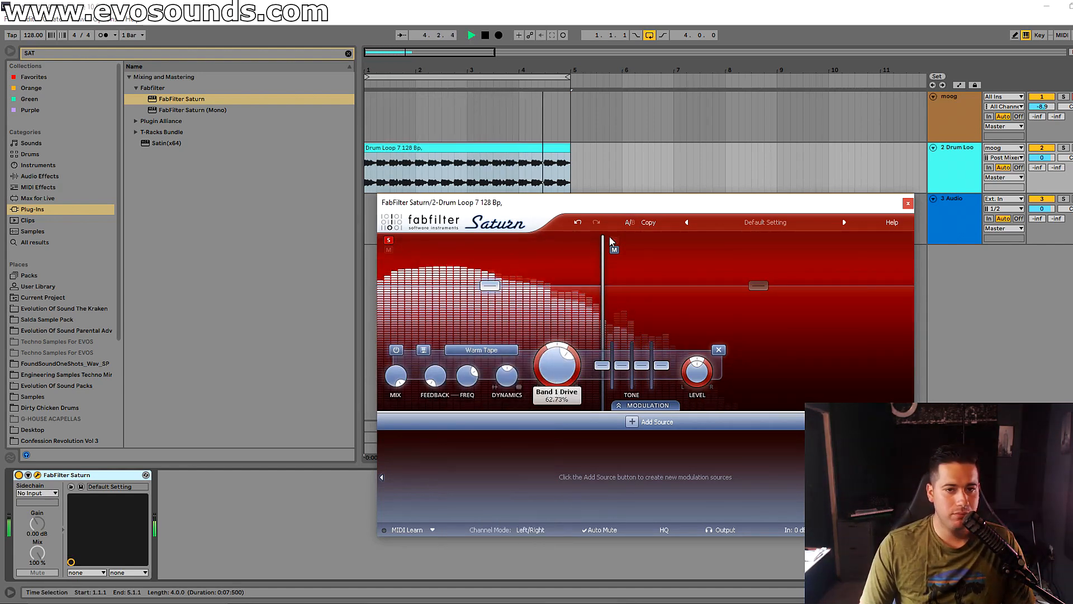
Step: Raise Band 1's Drive to about 68%, increase its Dynamics and audition the low drums
scroll(596, 279, "up", 10)
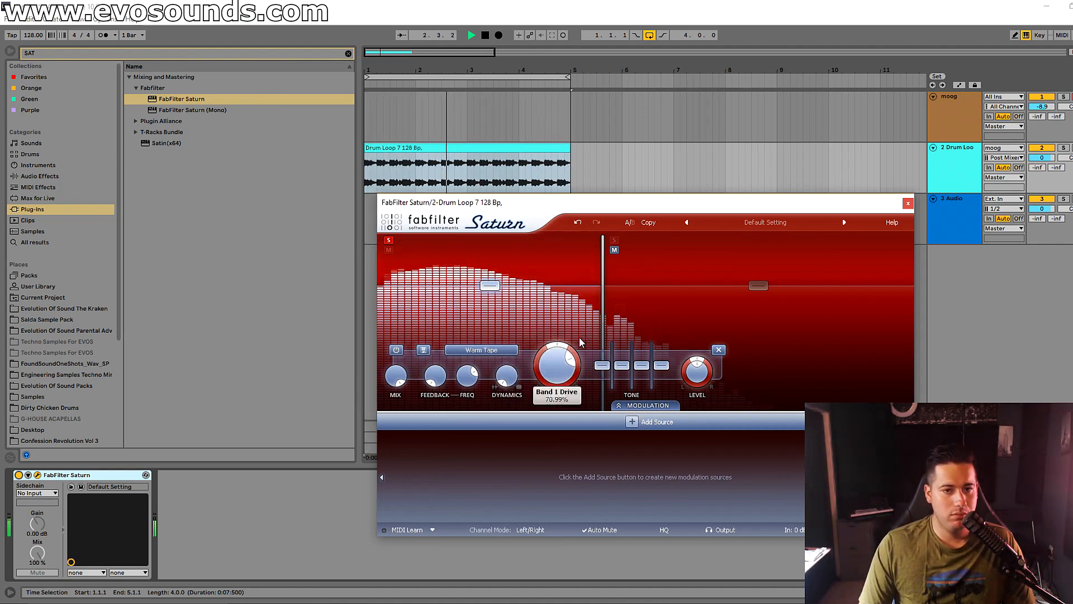
key("space")
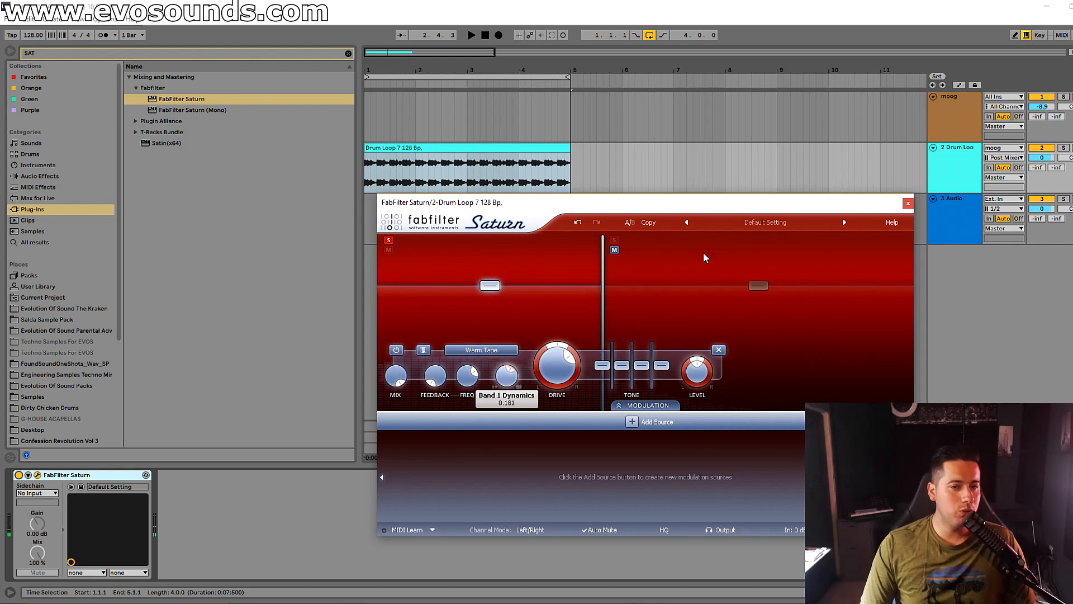
key("space")
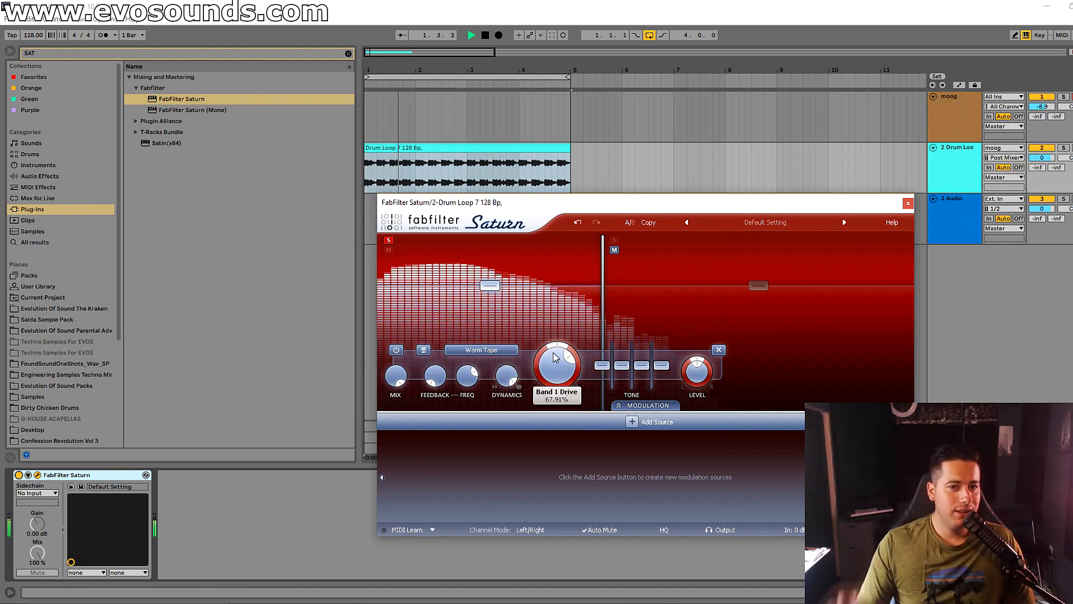
mouse_move(555, 358)
key("space")
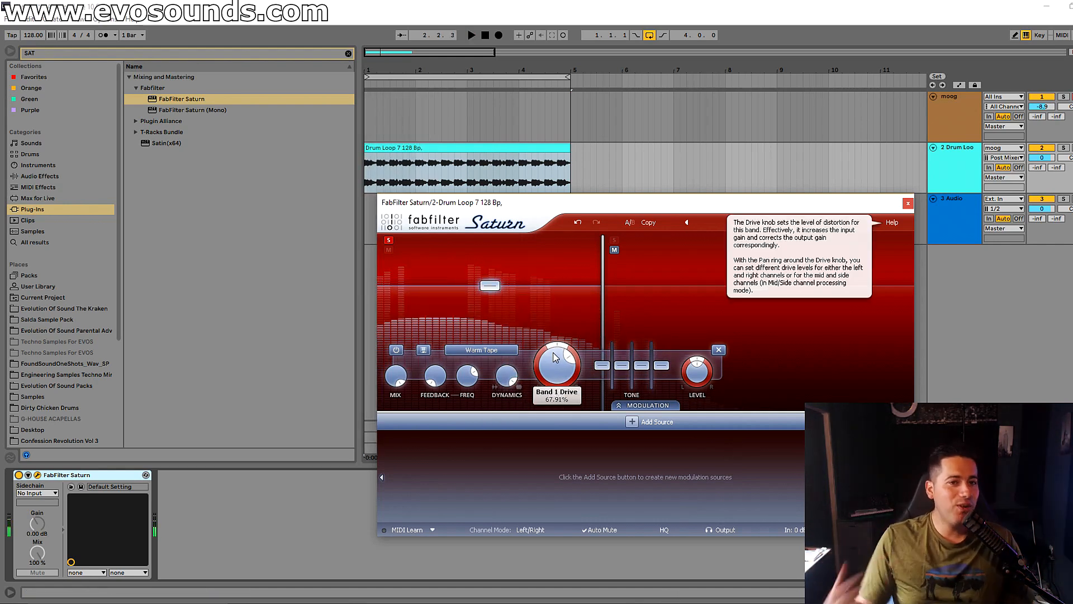
Step: Resume playback, return Band 1's Dynamics to neutral and lower its Drive
key("space")
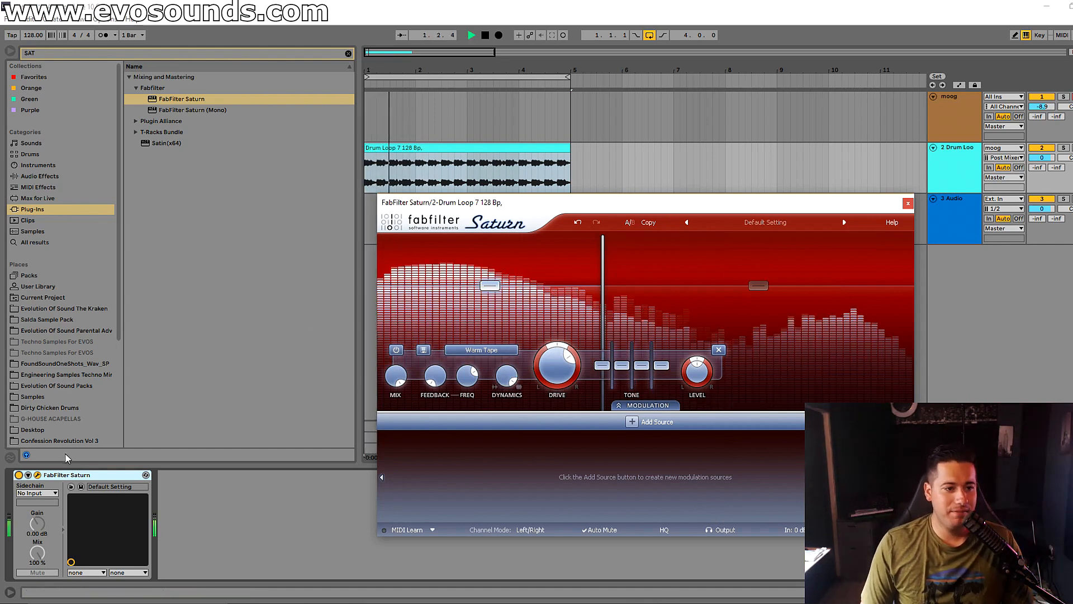
left_click_drag(497, 394, 434, 570)
left_click_drag(506, 376, 549, 271)
left_click_drag(556, 366, 519, 427)
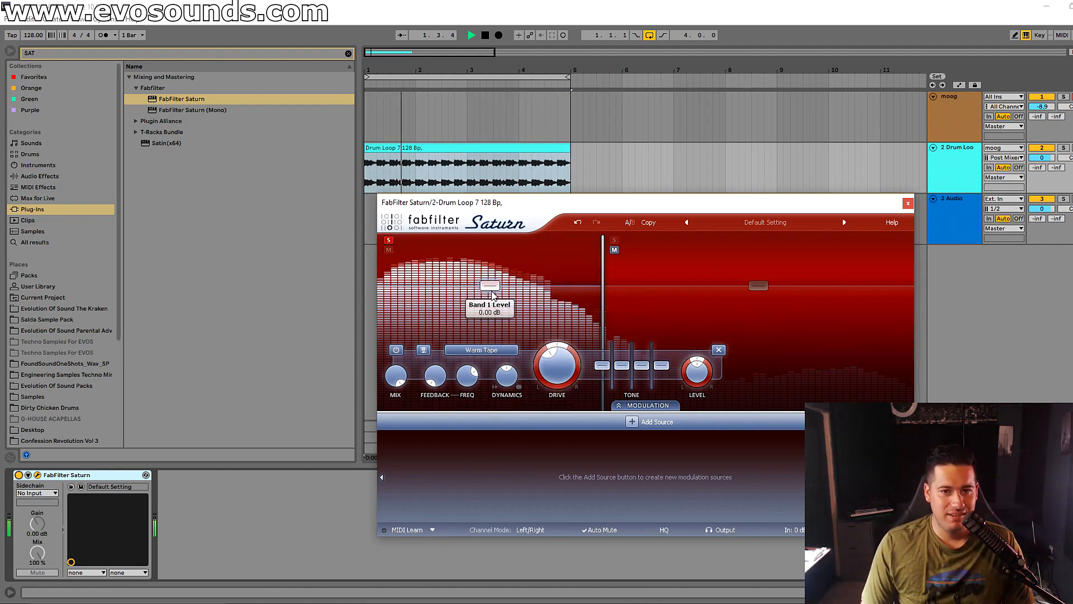
Step: Audition Clean Tube, Warm Tube and Broken Tube on Band 1 during playback and return its distortion style to Warm Tape
left_click(481, 349)
left_click(481, 364)
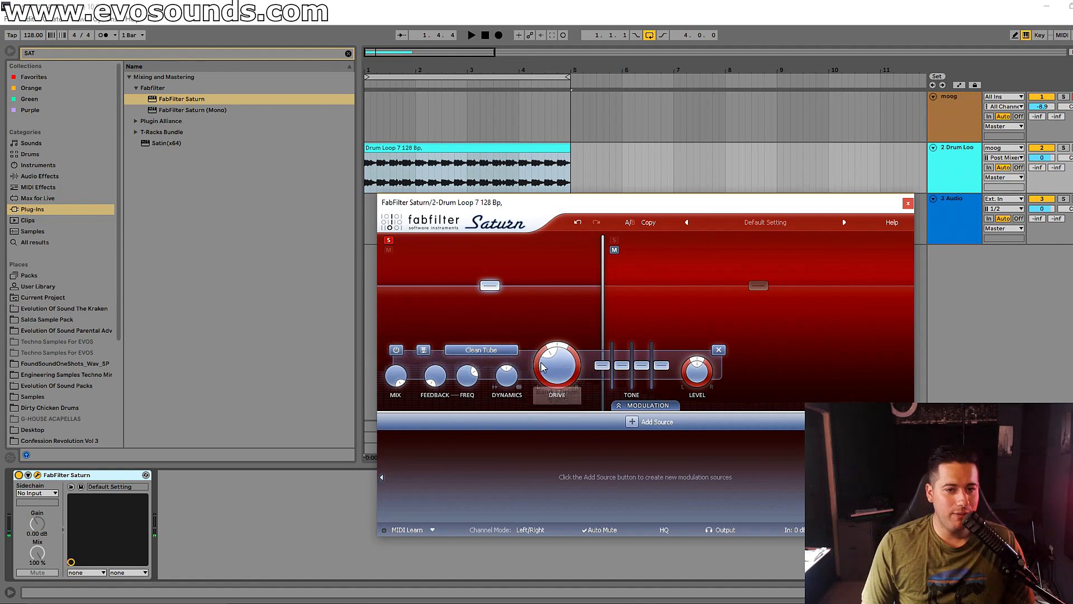
key("space")
left_click(481, 350)
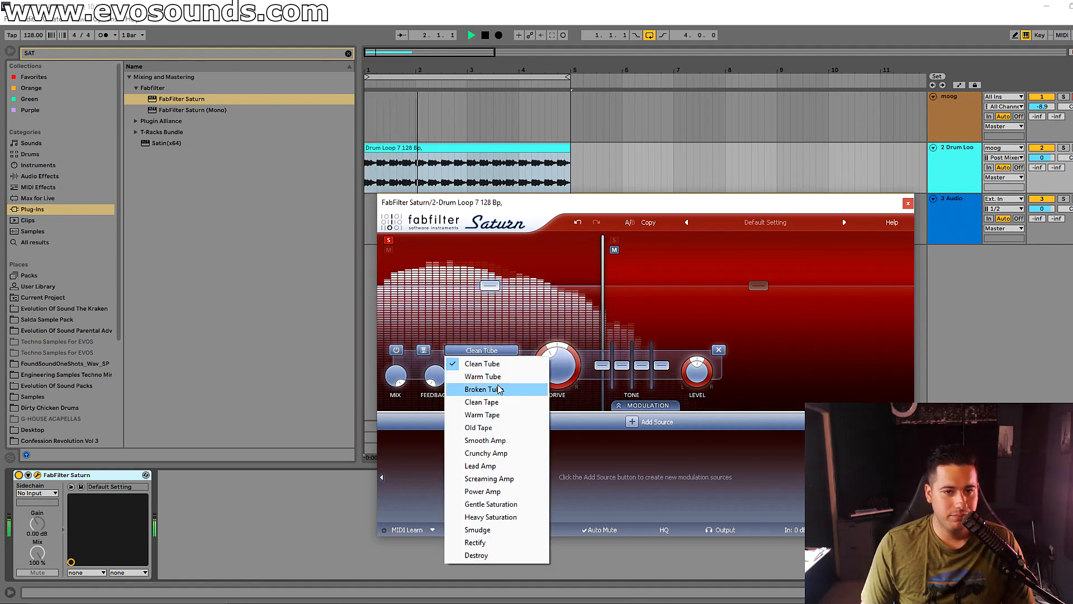
left_click(482, 377)
left_click(484, 352)
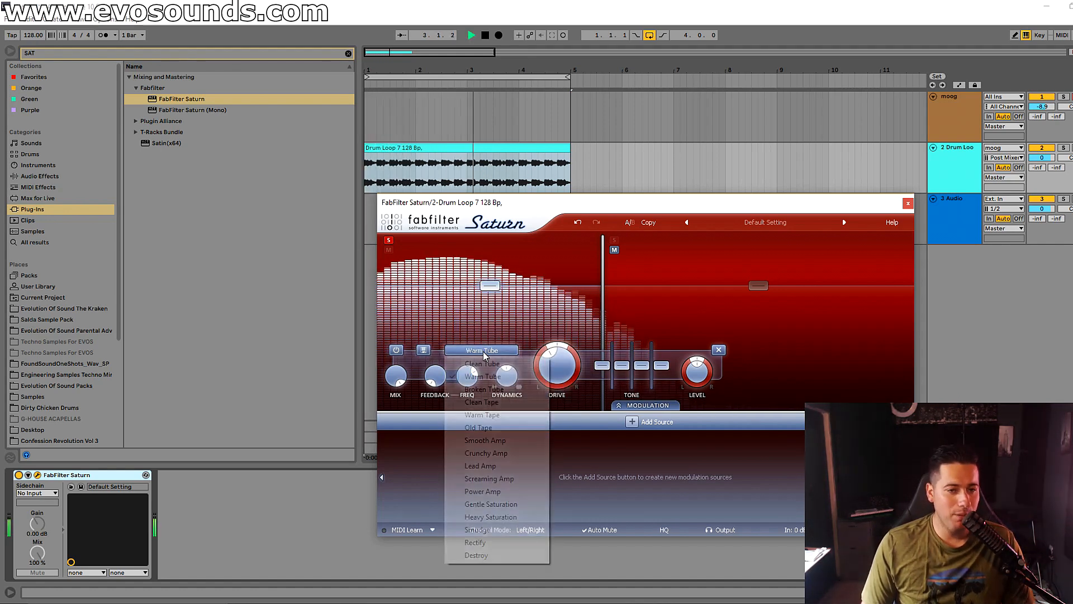
left_click(505, 394)
left_click(481, 350)
left_click(481, 414)
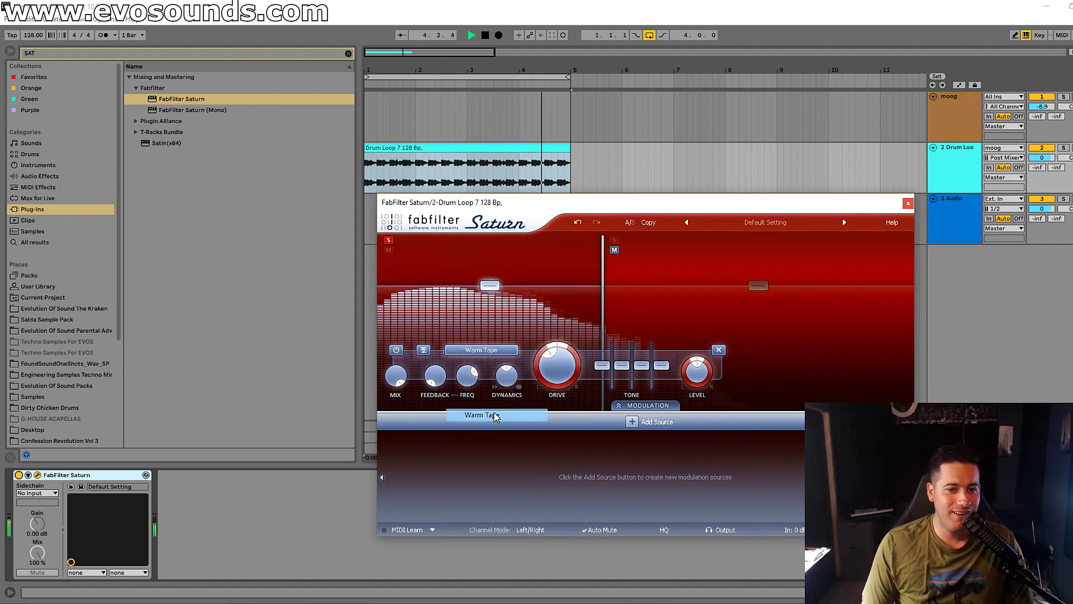
Step: Compare the soloed low drums with Band 1's processing bypassed and active
left_click(396, 350)
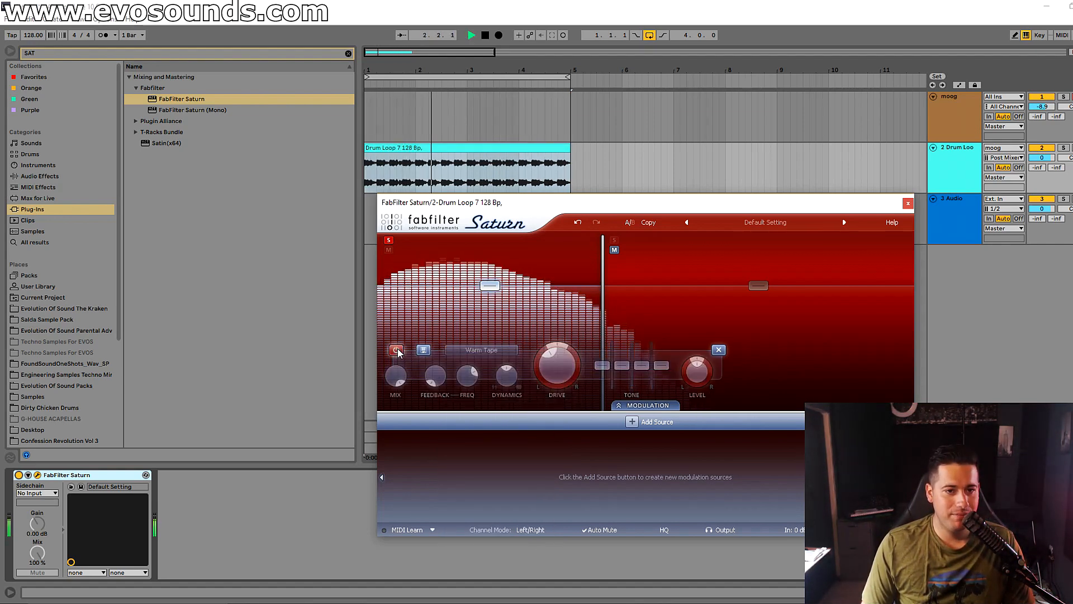
left_click(397, 350)
left_click(396, 350)
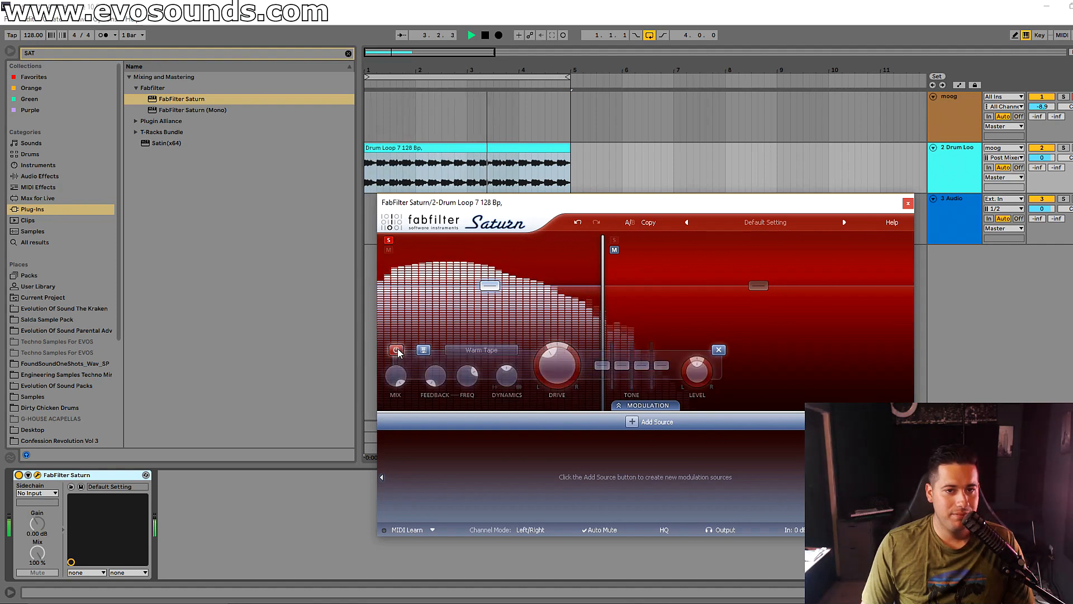
left_click(397, 349)
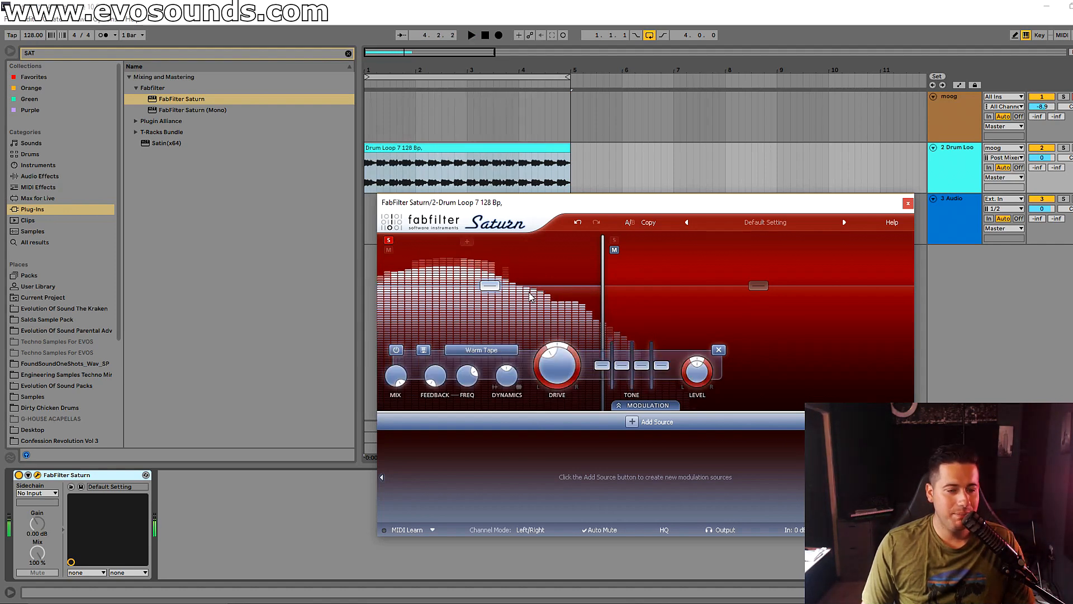
Step: Bring Band 2 back into the mix and compare the full drum loop with Saturn bypassed and active
left_click(614, 251)
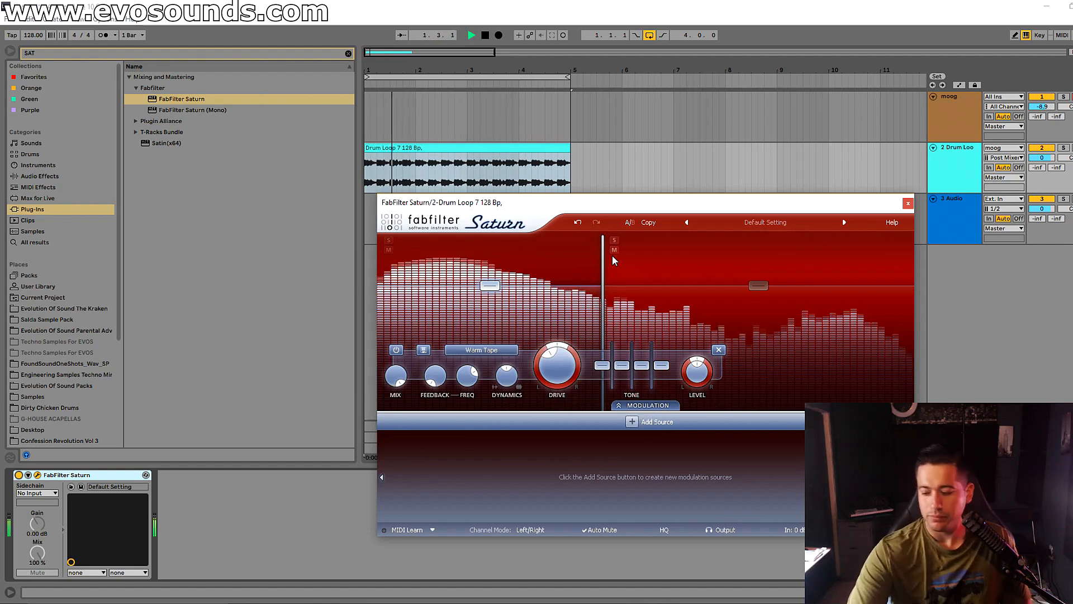
left_click(18, 474)
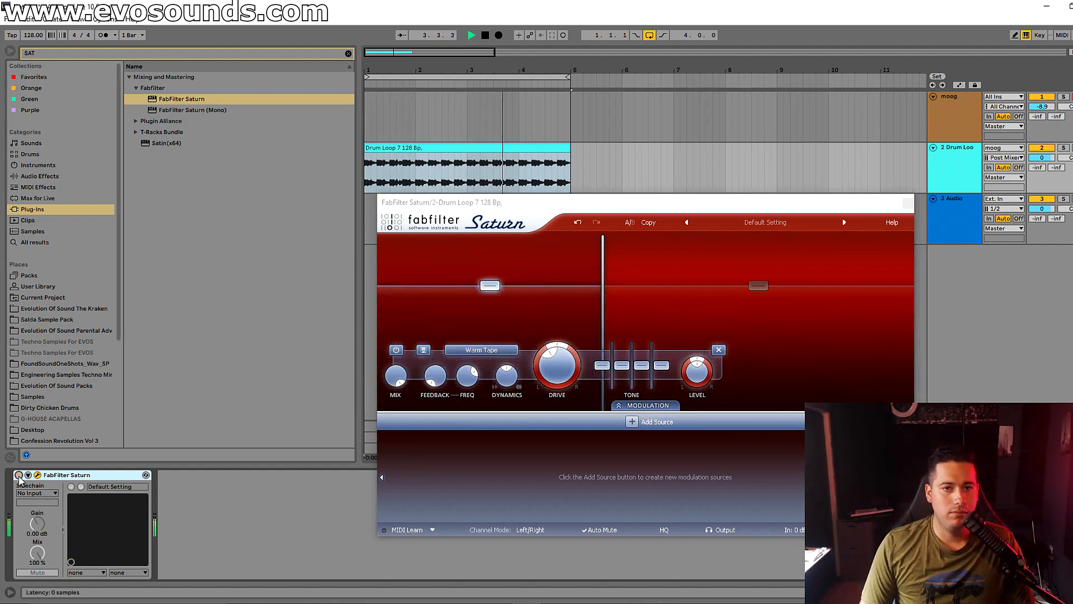
left_click(18, 474)
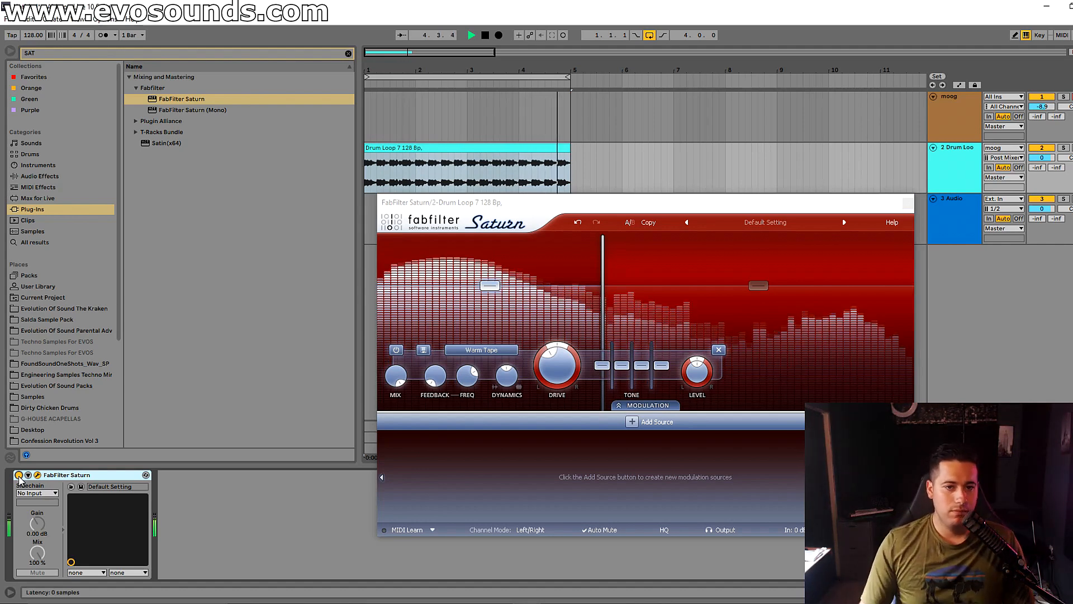
Step: Lower the crossover between the two bands and raise Band 1's Treble to about +1.79 dB
left_click_drag(601, 285, 571, 304)
key("space")
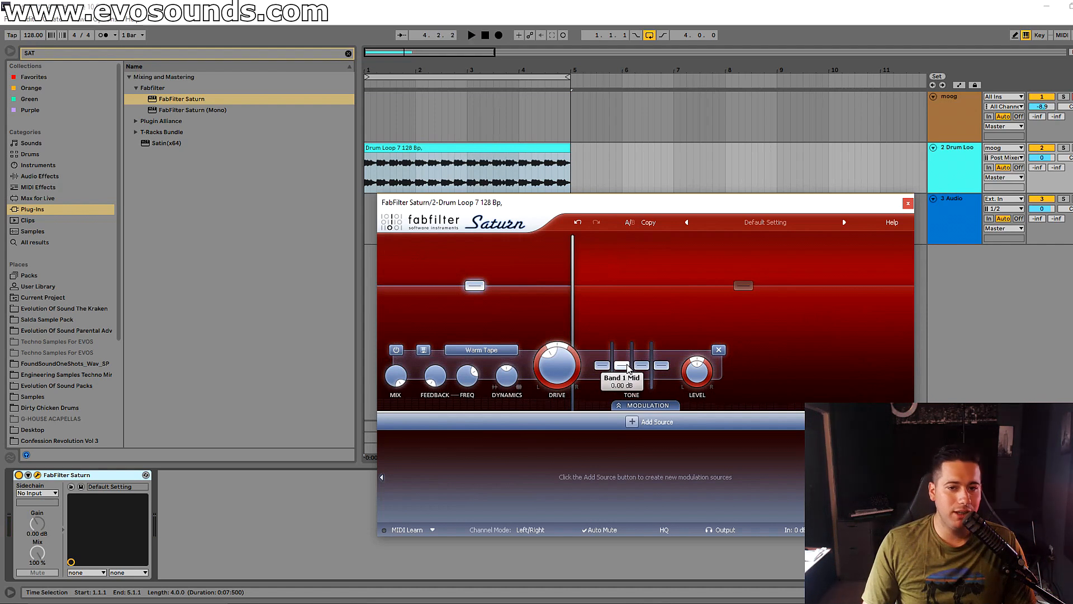
key("space")
mouse_move(646, 356)
left_mouse_down()
mouse_move(661, 329)
mouse_move(659, 363)
mouse_move(644, 360)
left_mouse_up()
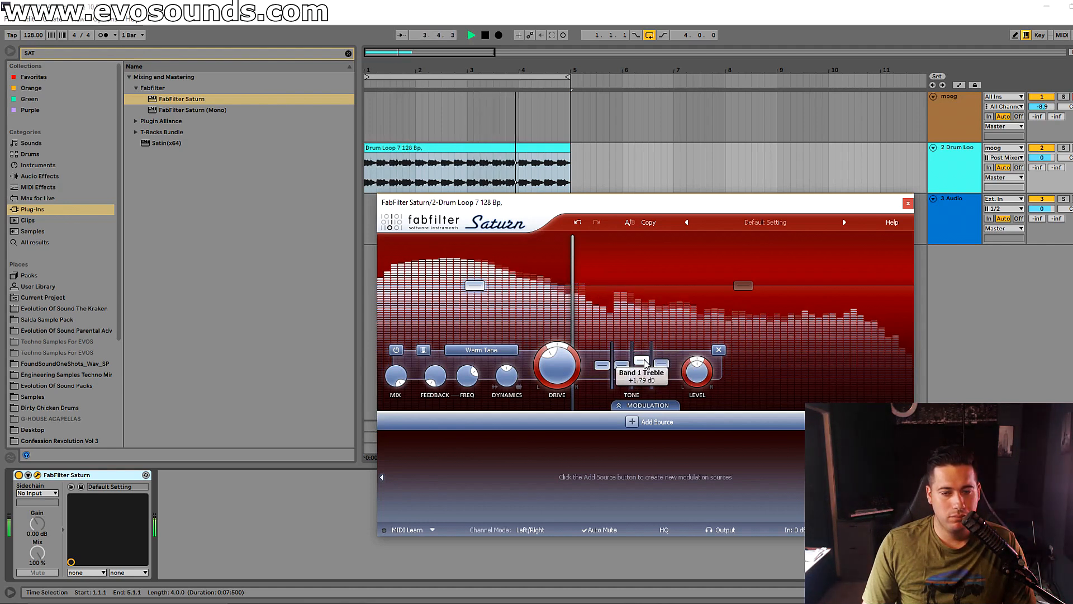
Step: Compare the adjusted drum loop against Saturn switched off and stop playback
left_click(18, 475)
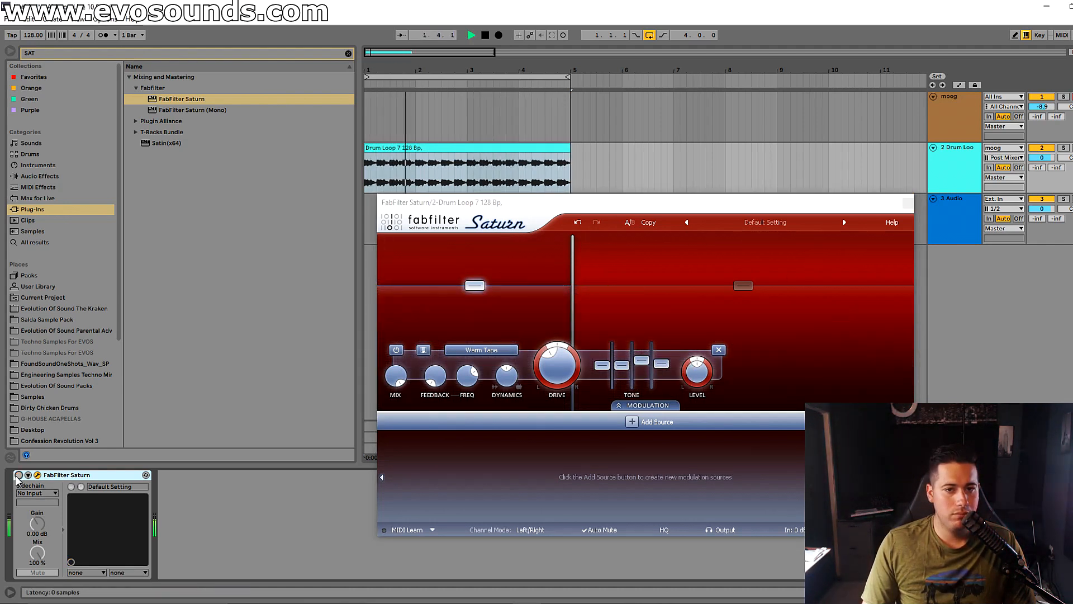
left_click(19, 475)
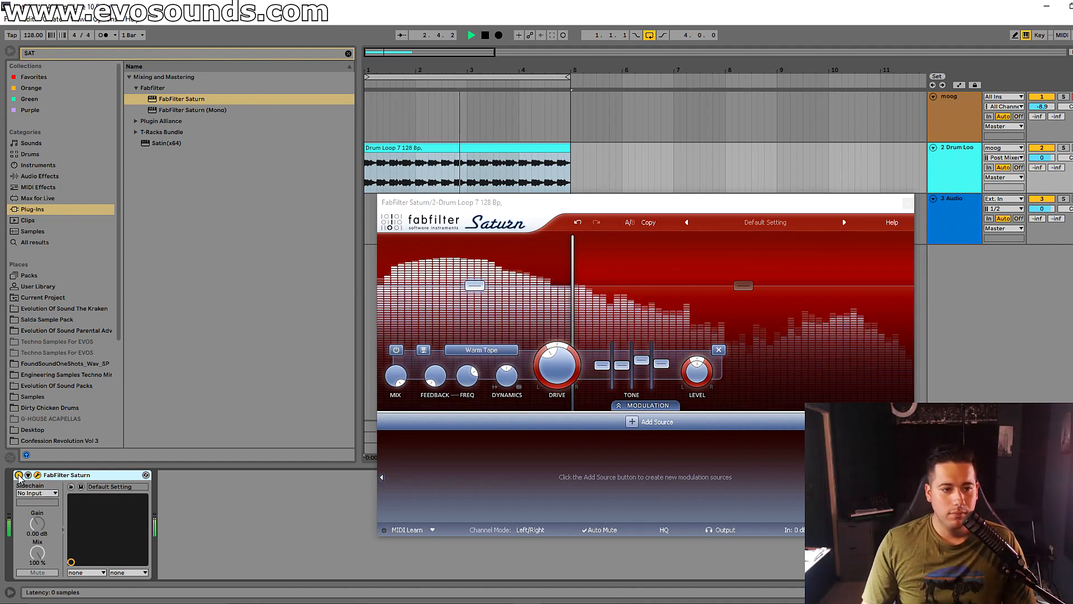
key("space")
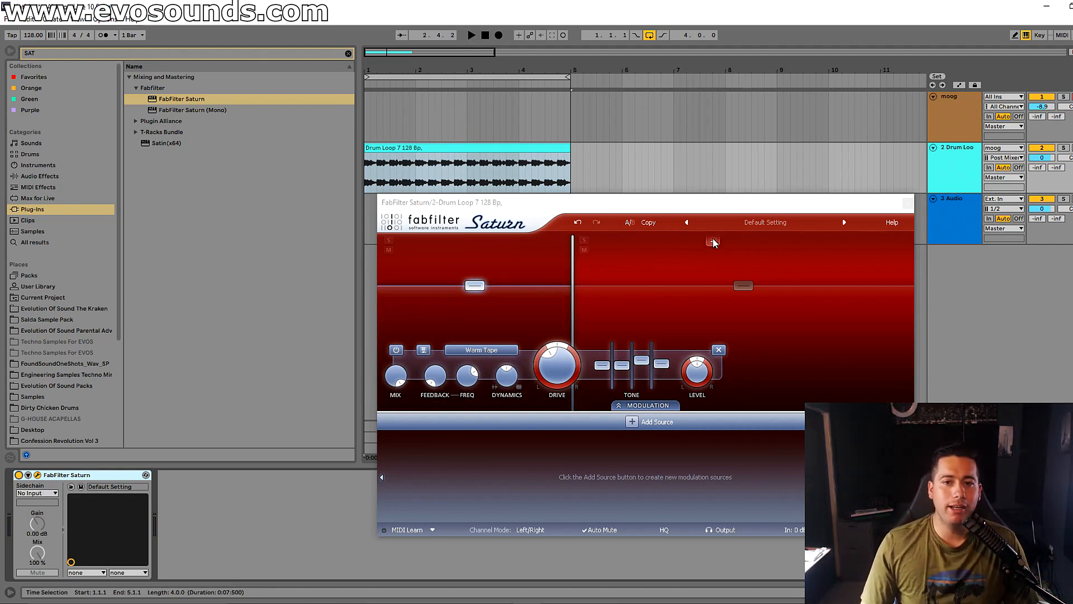
Step: Split the upper band to add a third band, select the middle band and end its solo
left_click(712, 242)
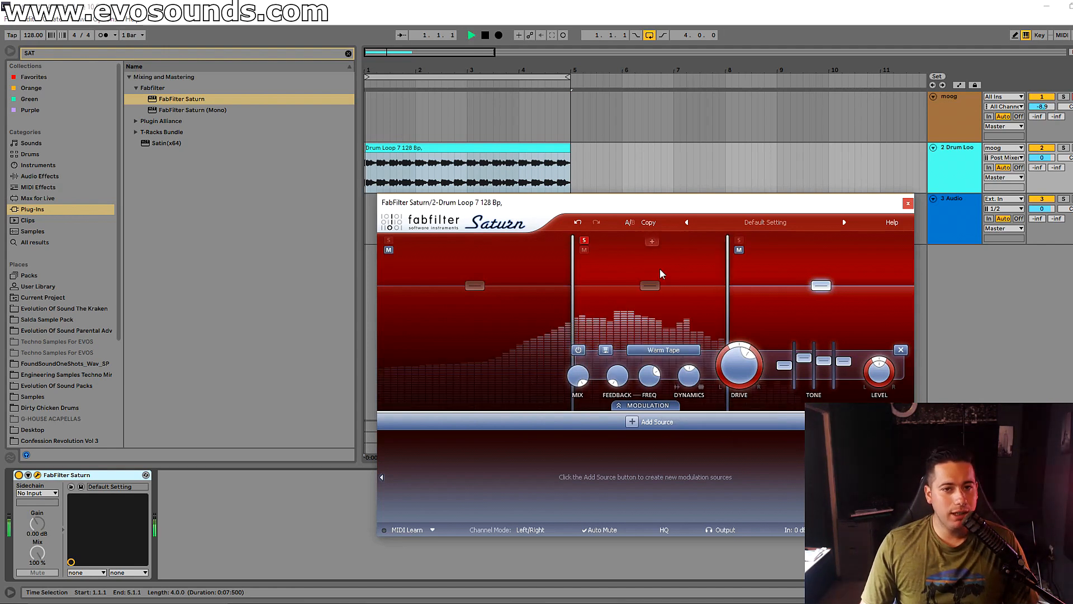
left_click(650, 285)
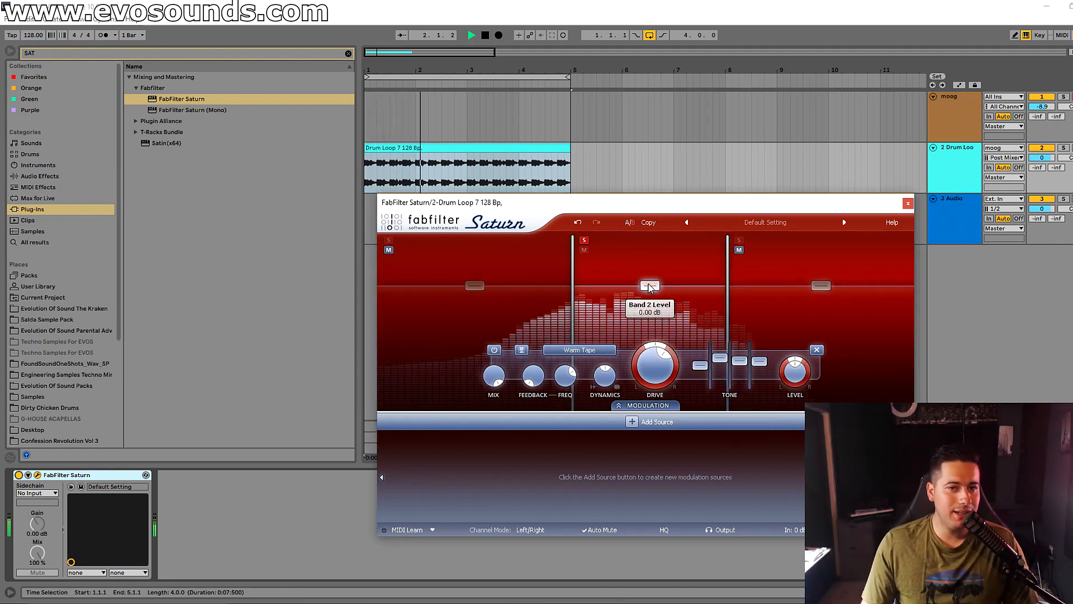
left_click(584, 240)
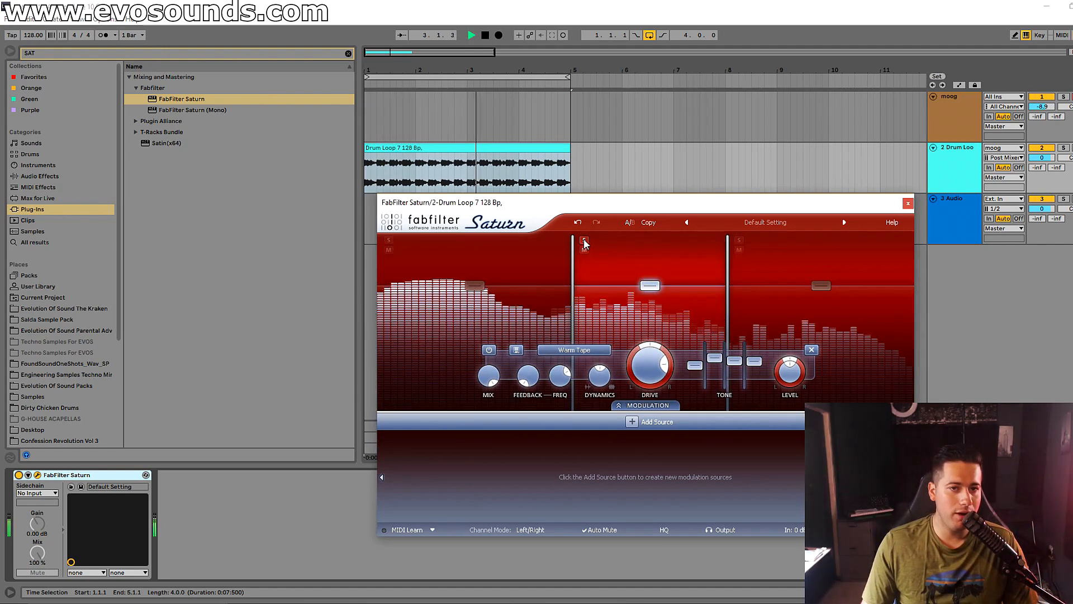
Step: Lower Band 2's level to about -0.49 dB and Band 3's to about -0.99 dB, and compare against Saturn bypassed
mouse_move(649, 286)
left_mouse_down()
mouse_move(651, 307)
mouse_move(652, 288)
left_mouse_up()
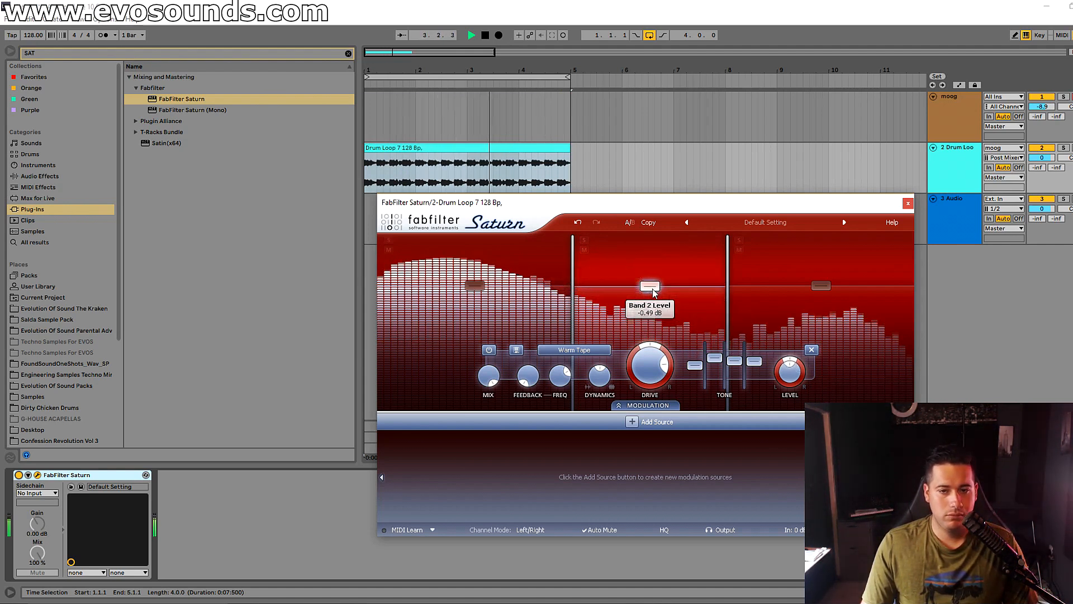
left_click_drag(818, 286, 816, 286)
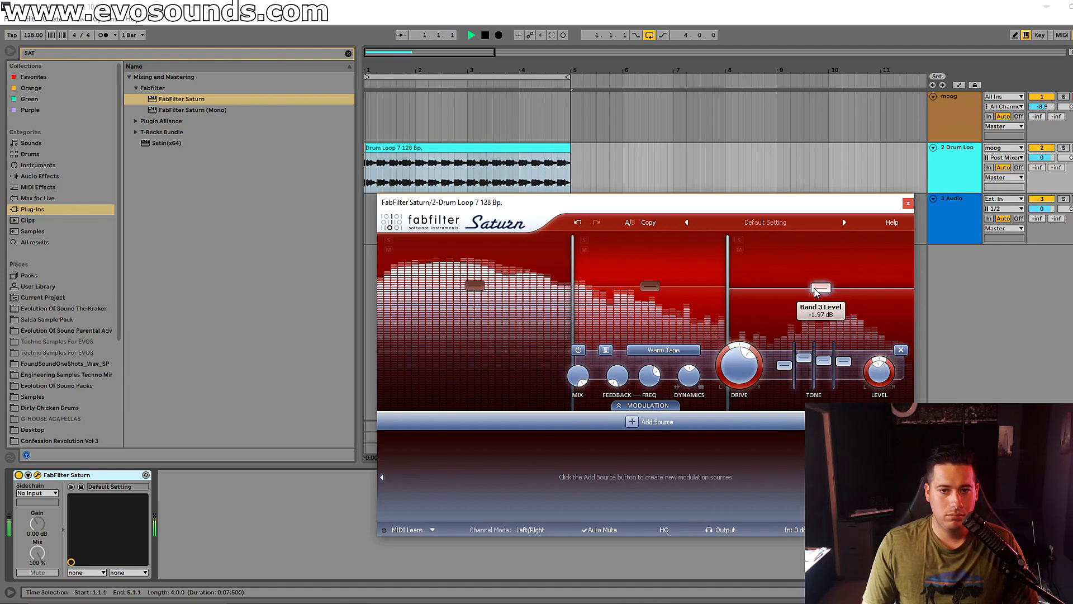
left_click(20, 476)
left_click(21, 476)
left_click(651, 289)
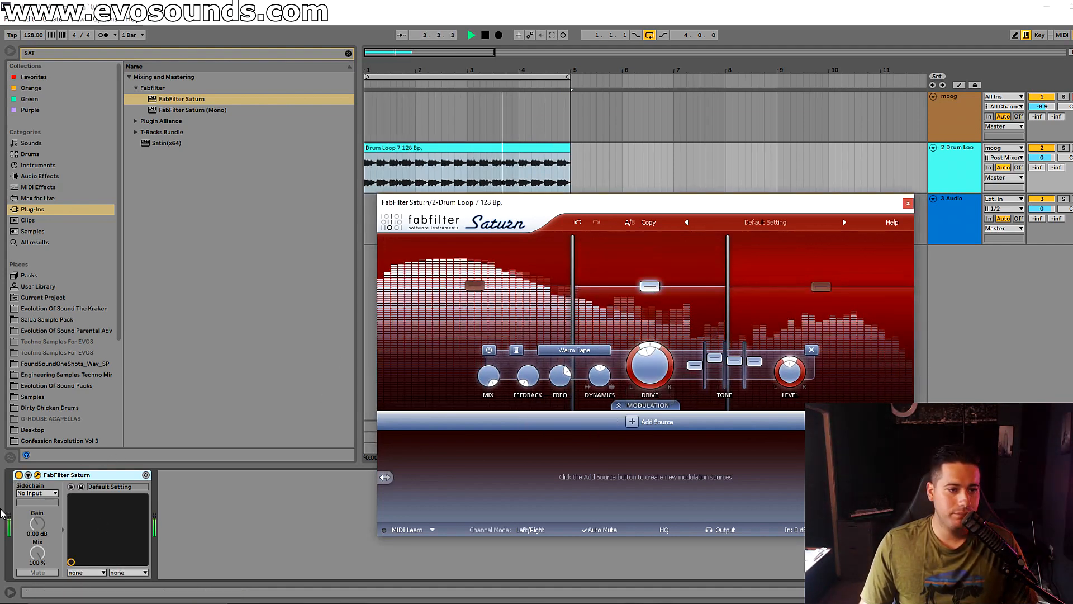
left_click(19, 475)
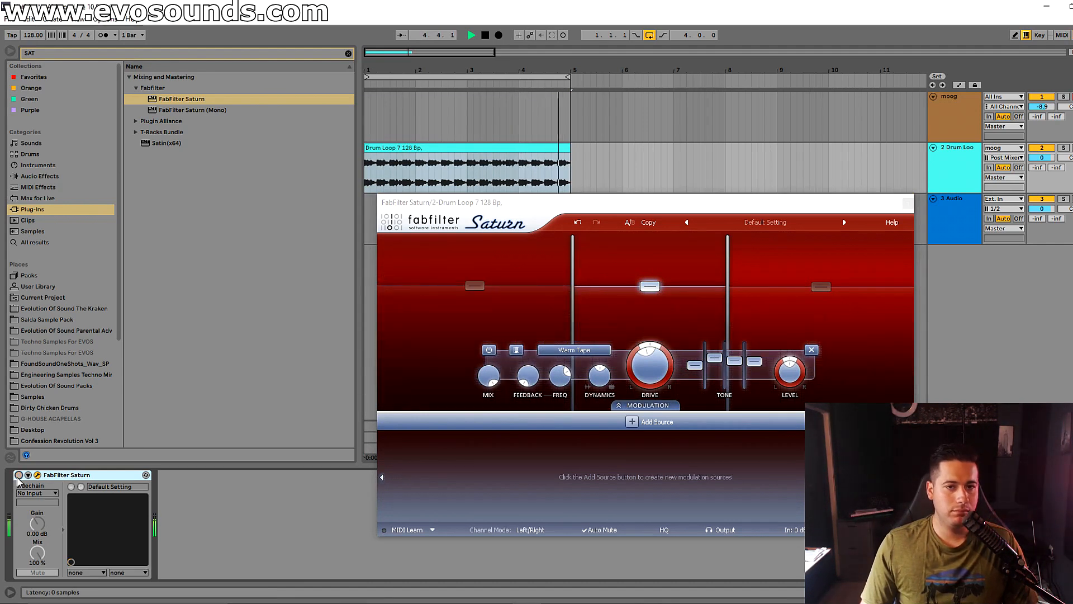
left_click(19, 475)
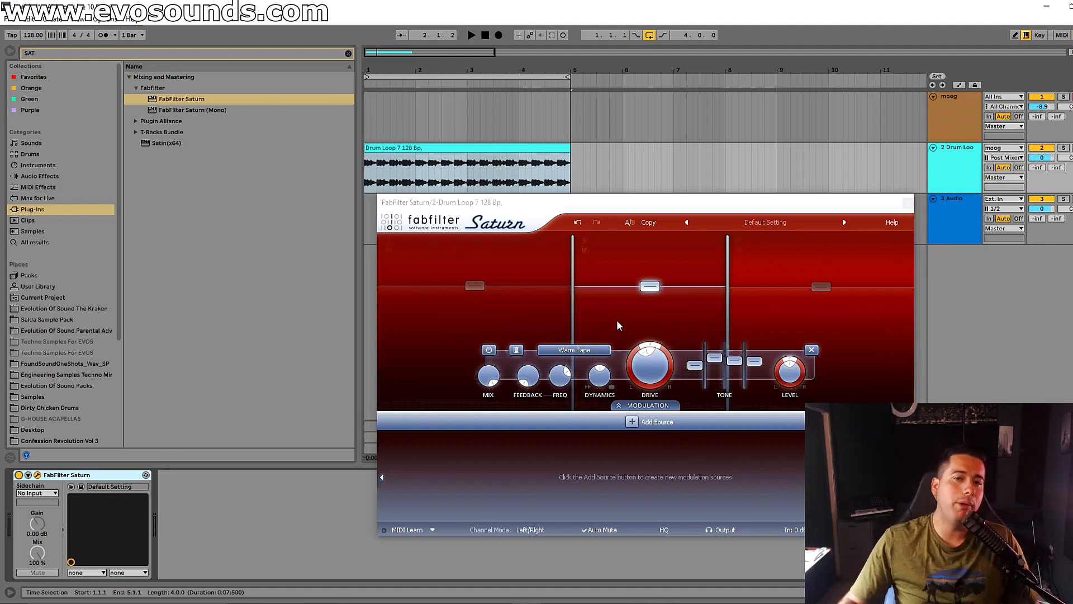
left_click(822, 286)
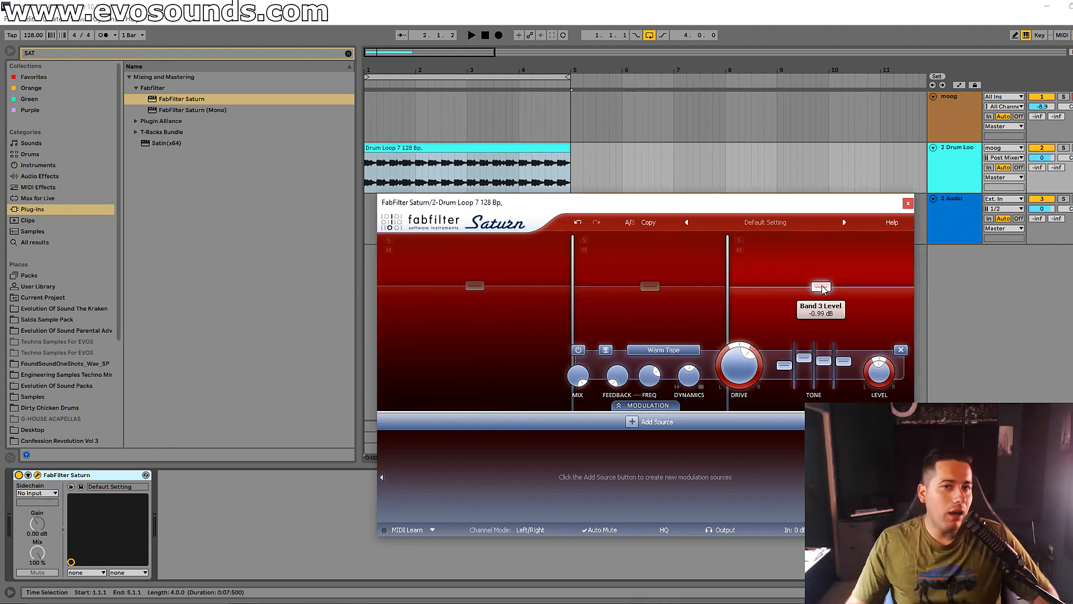
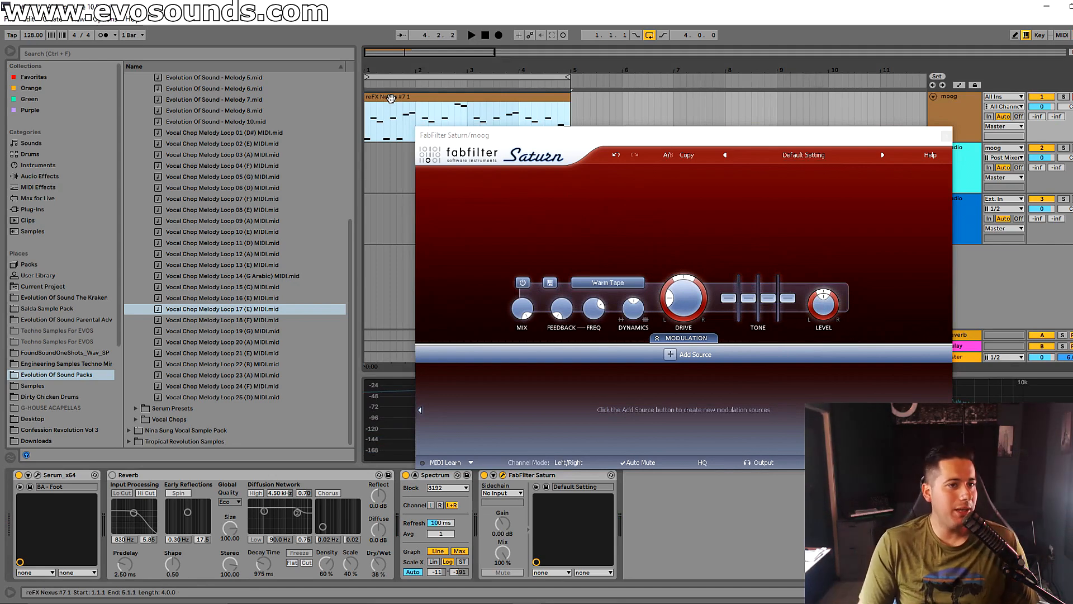
Step: Turn off Hyper/Dimension in the moog track's Serum effects, close Serum and listen to the bass loop
left_click(37, 474)
left_click(436, 115)
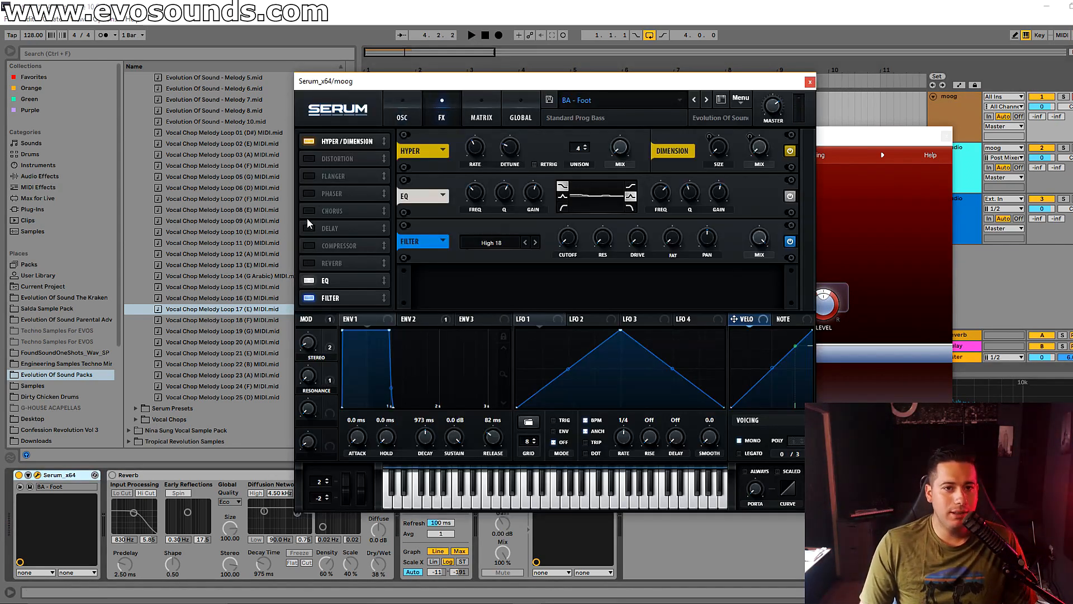
left_click(309, 142)
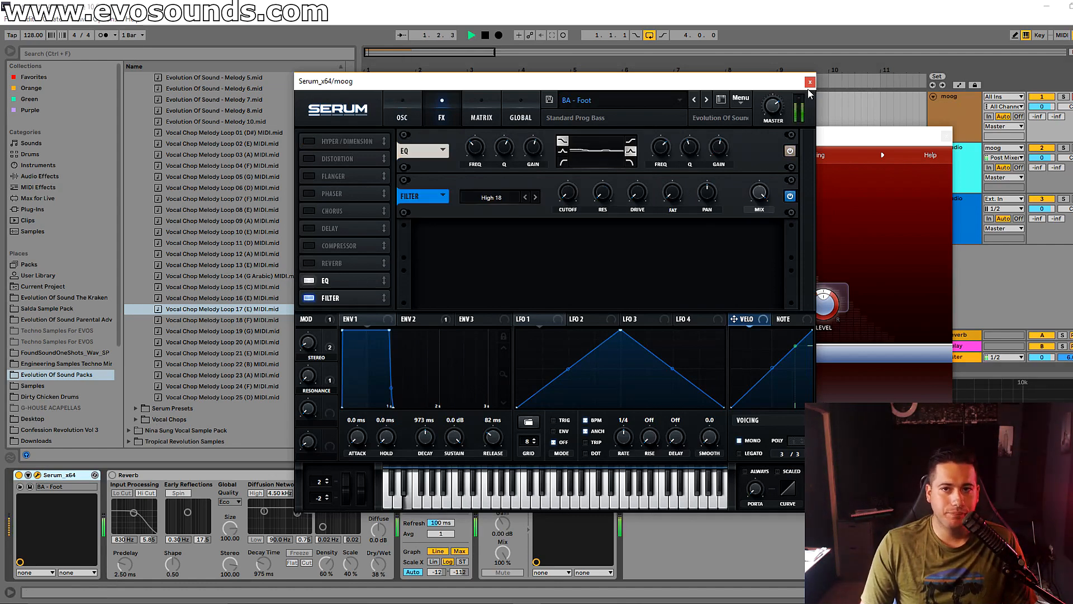
left_click(809, 82)
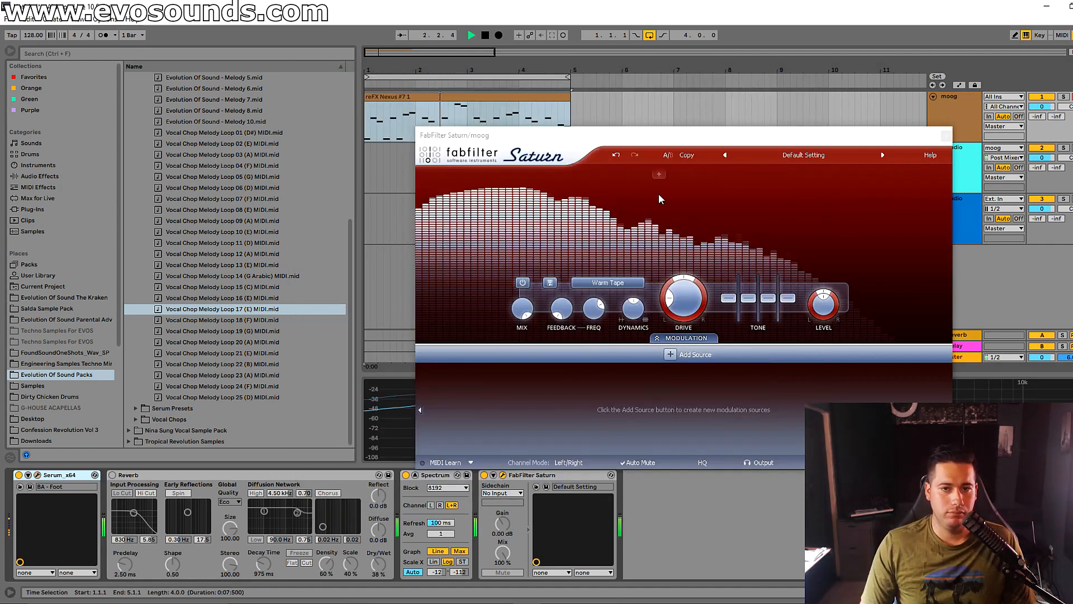
key("space")
Step: Keep Warm Tape as the bass's distortion style, raise its Drive and play the loop
left_click(615, 282)
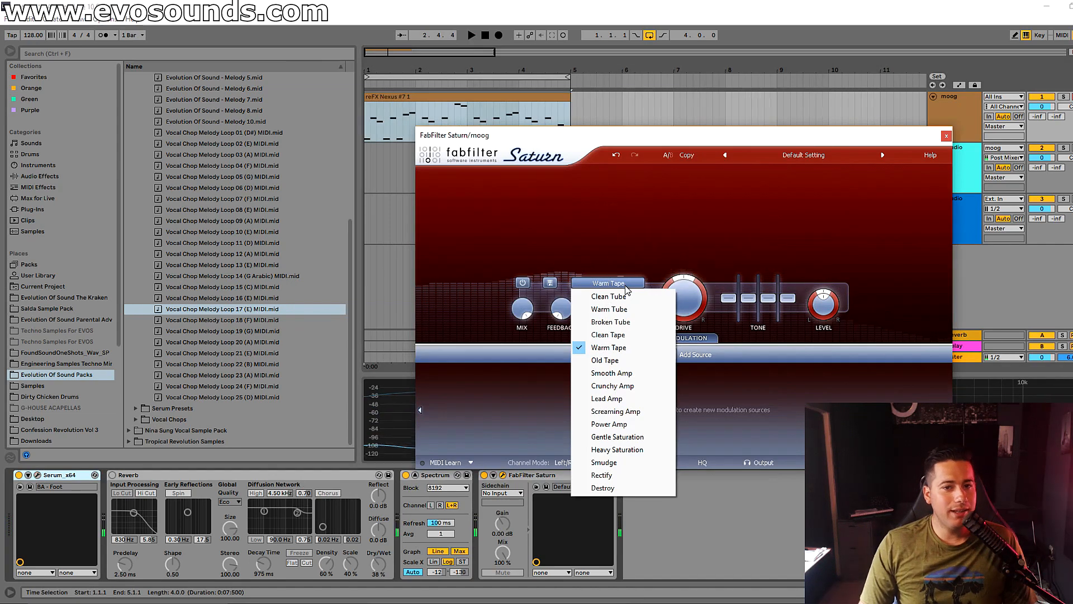
left_click(608, 346)
left_click_drag(688, 270, 656, 279)
key("space")
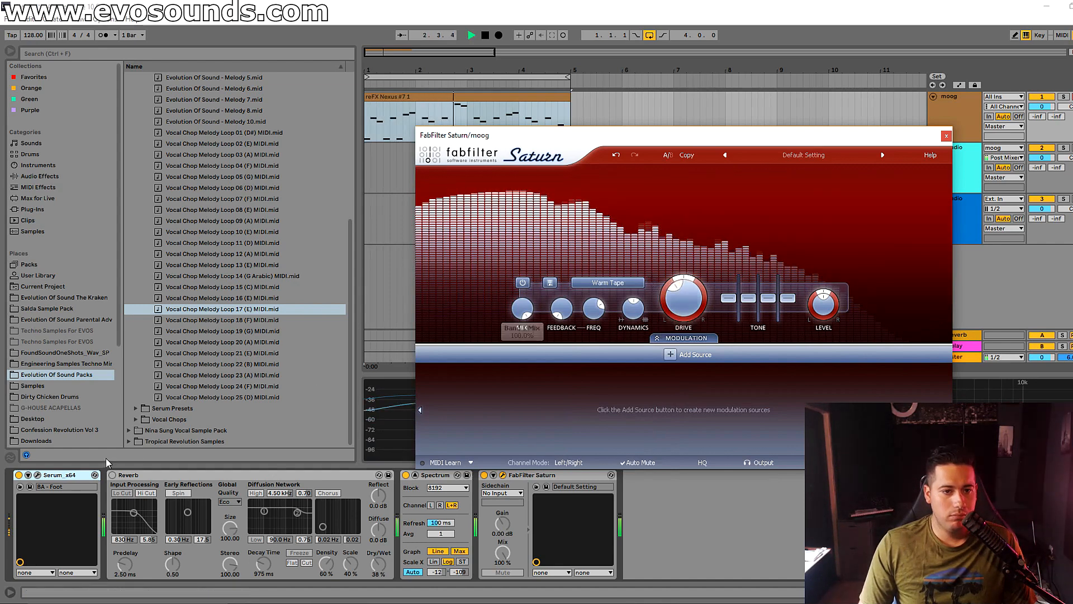
key("space")
key("space")
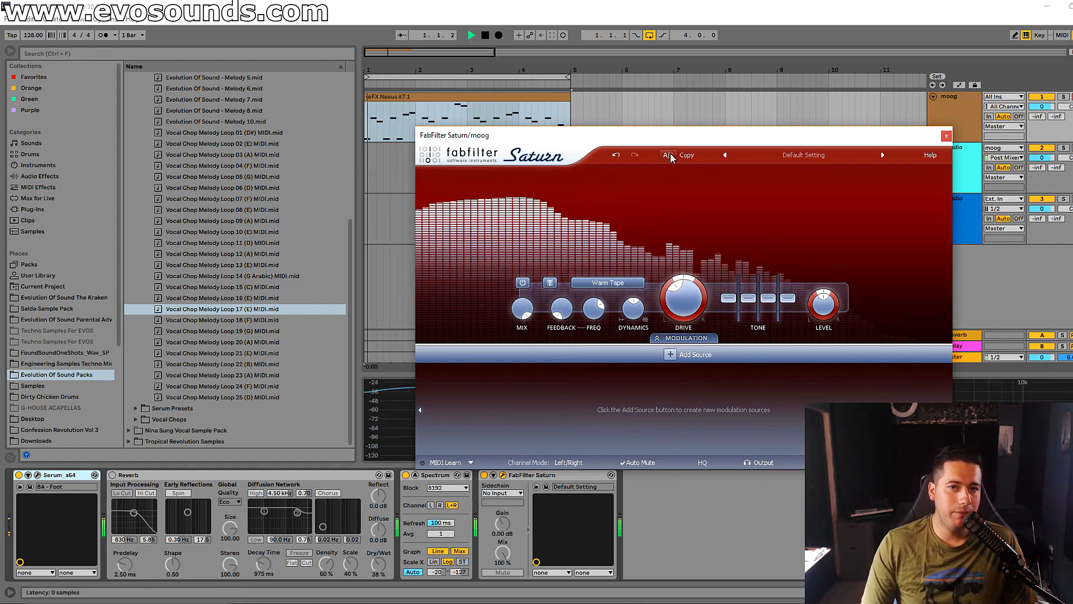
Step: Compare Saturn's A and B states on the bass during playback, ending on the undriven state
left_click(669, 156)
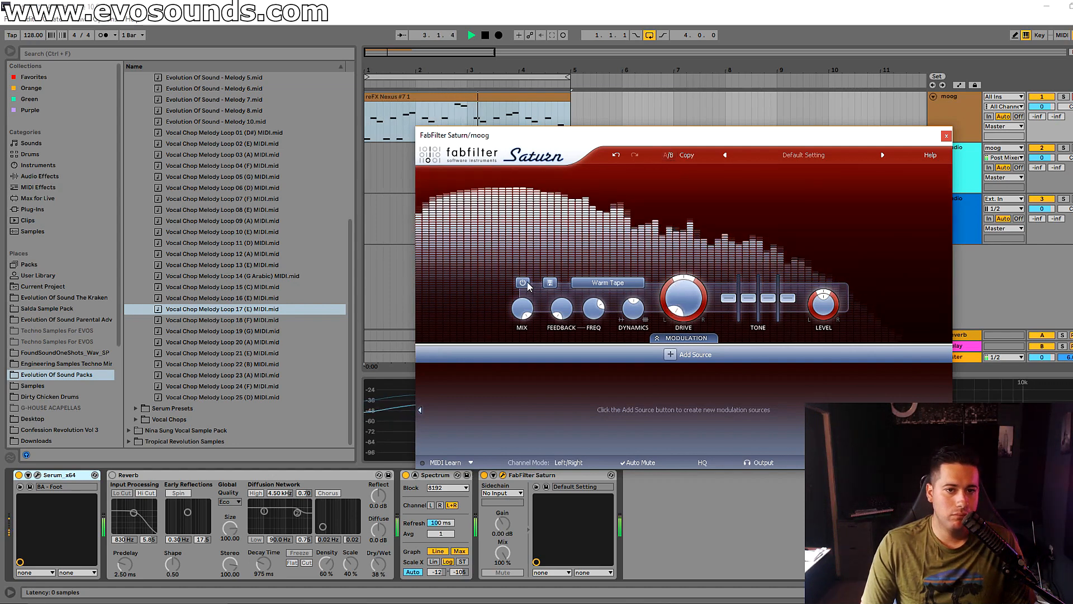
left_click(668, 156)
left_click(671, 156)
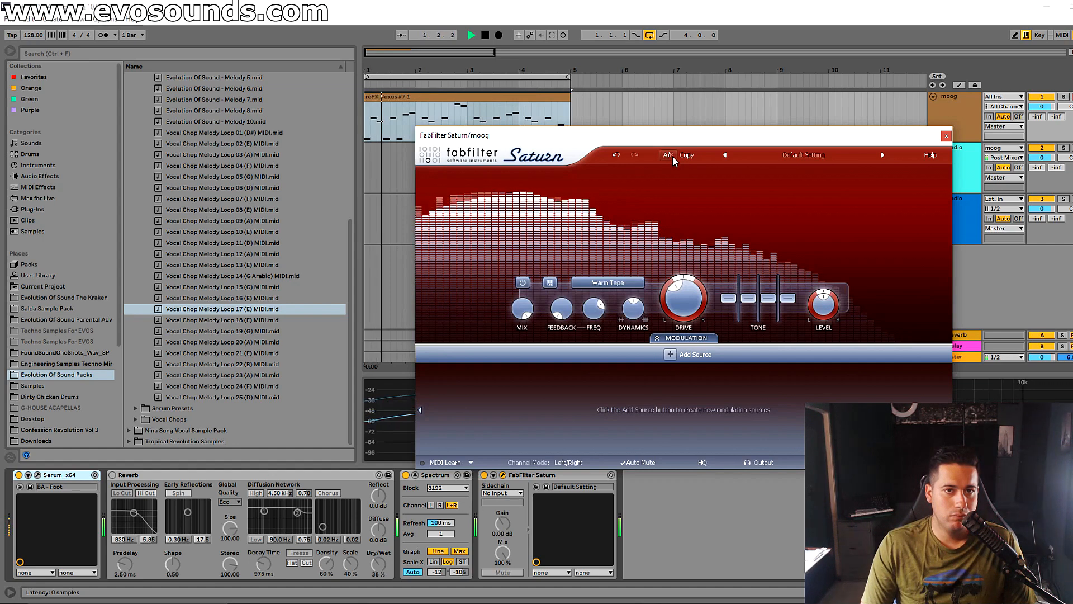
left_click(672, 156)
left_click(673, 156)
key("space")
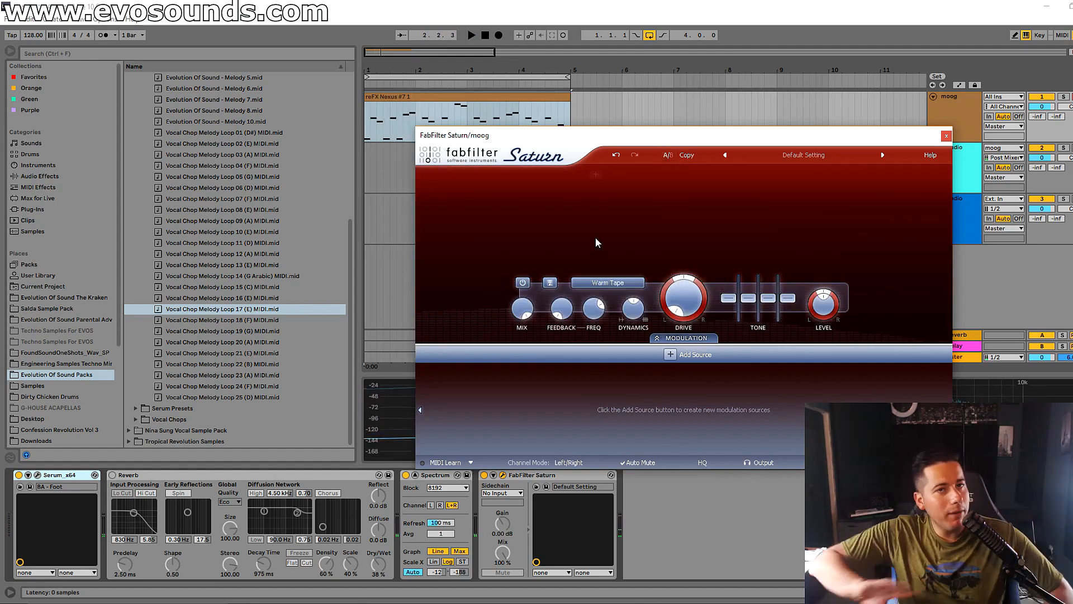
Step: Split the bass into three bands with the upper crossover at about 1.14 kHz, and solo Band 3 during playback
left_click(567, 175)
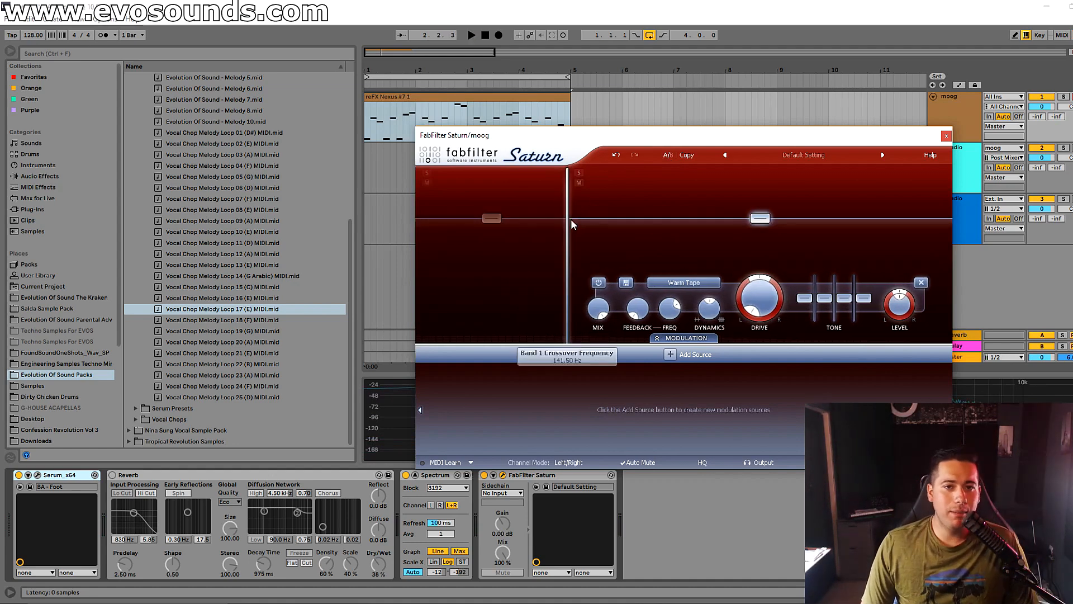
left_click(737, 175)
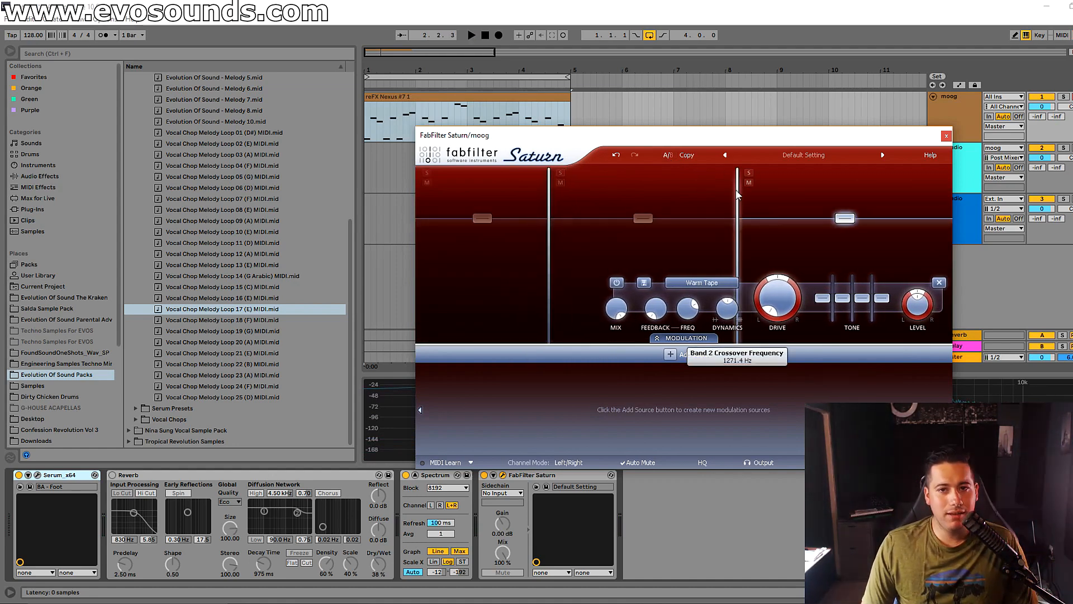
key("space")
left_click(741, 173)
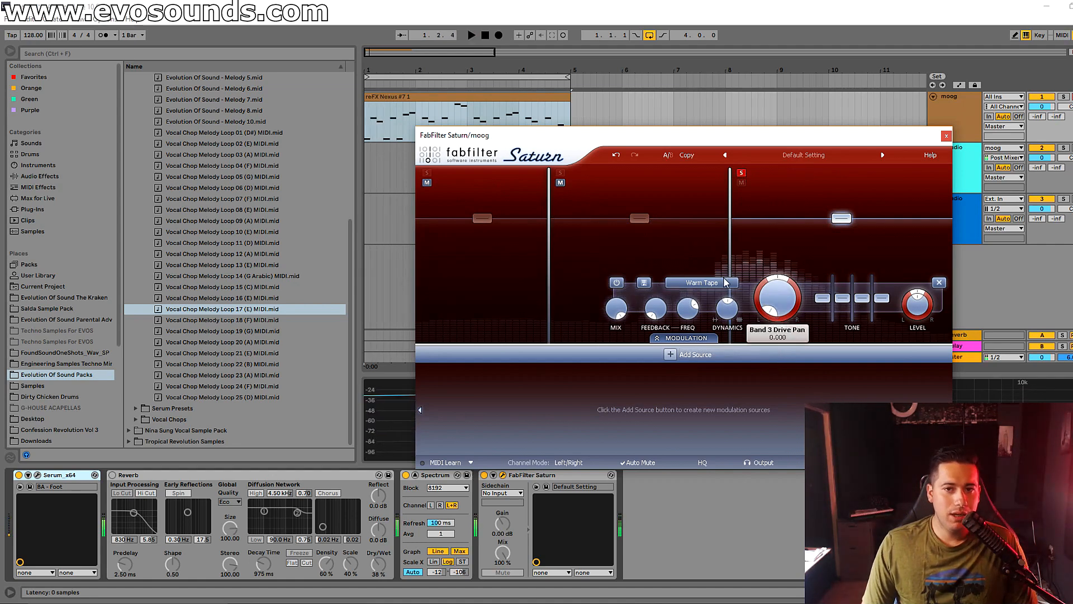
Step: Keep Warm Tape on Band 3, raise its Drive to about 99.93% and unsolo the band
left_click(702, 283)
left_click(718, 347)
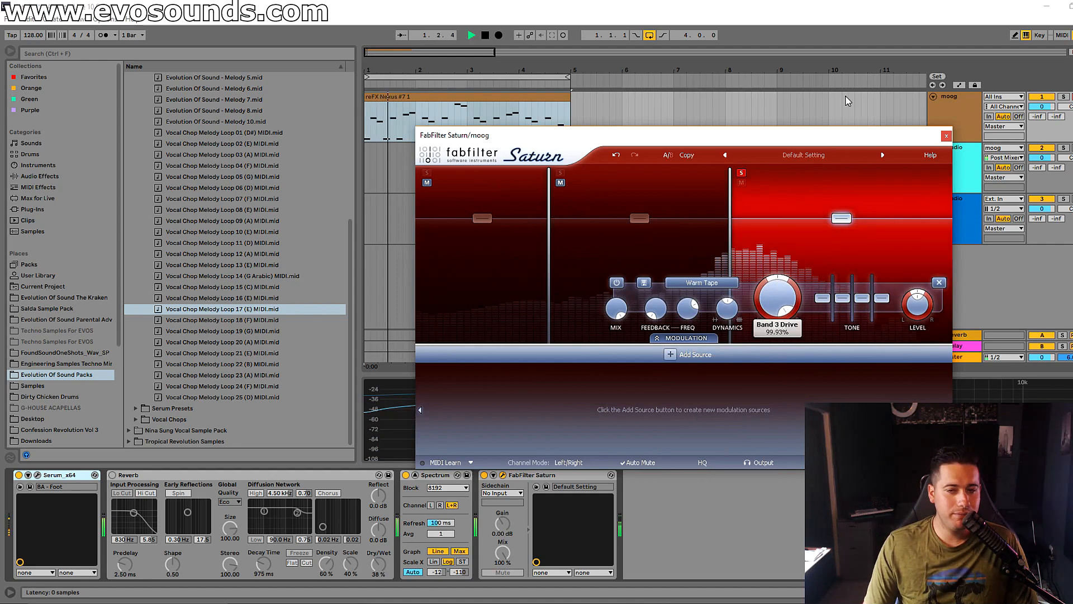
left_click(741, 173)
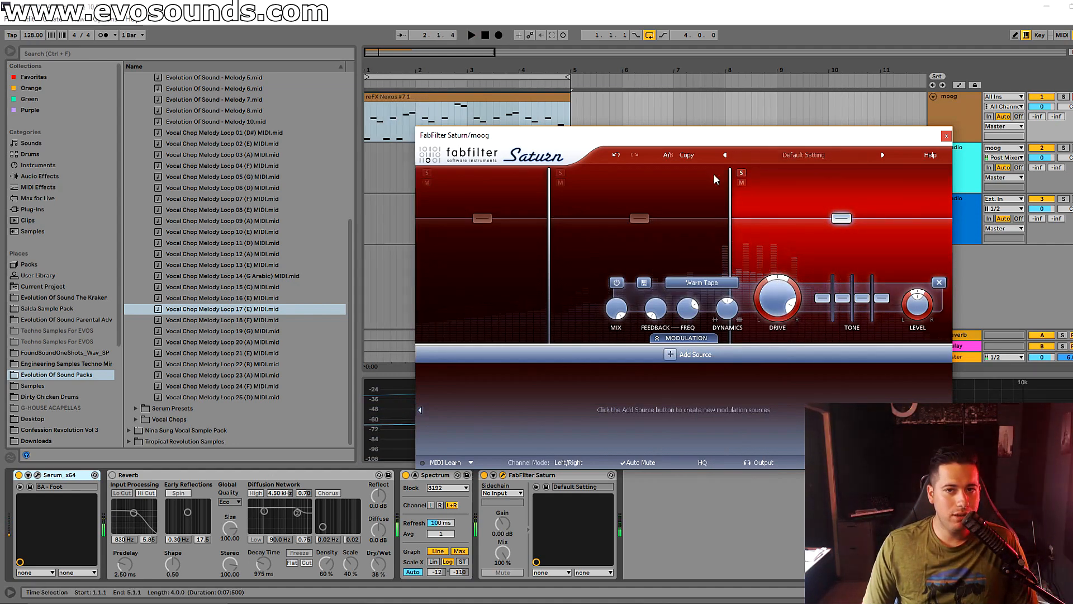
Step: Solo Band 2 and raise its Drive to about 65.88% while the loop plays
left_click(560, 173)
key("space")
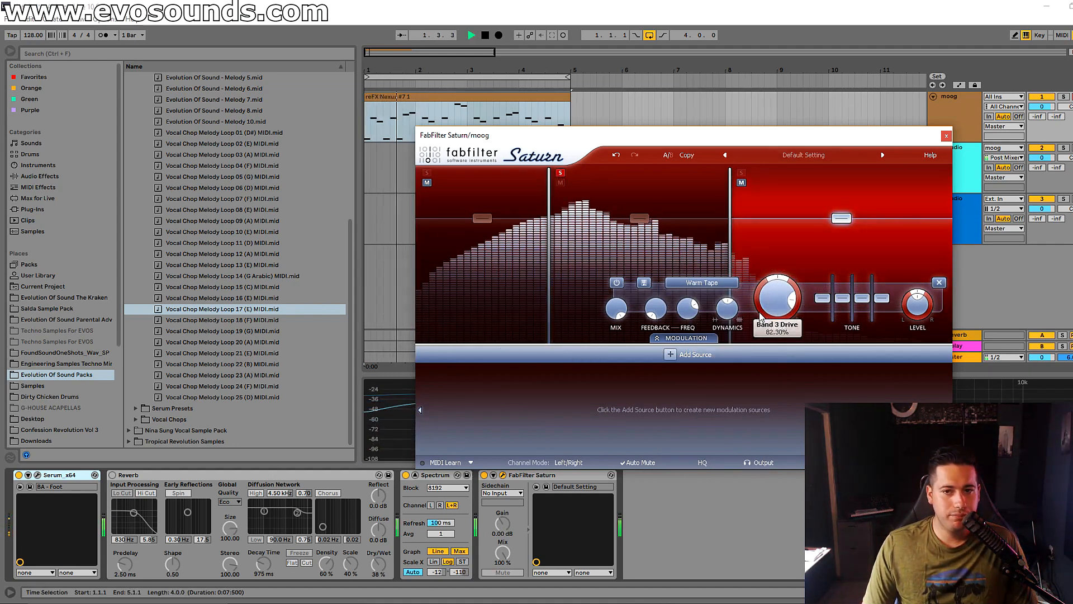
left_click(640, 219)
left_click_drag(649, 317, 665, 263)
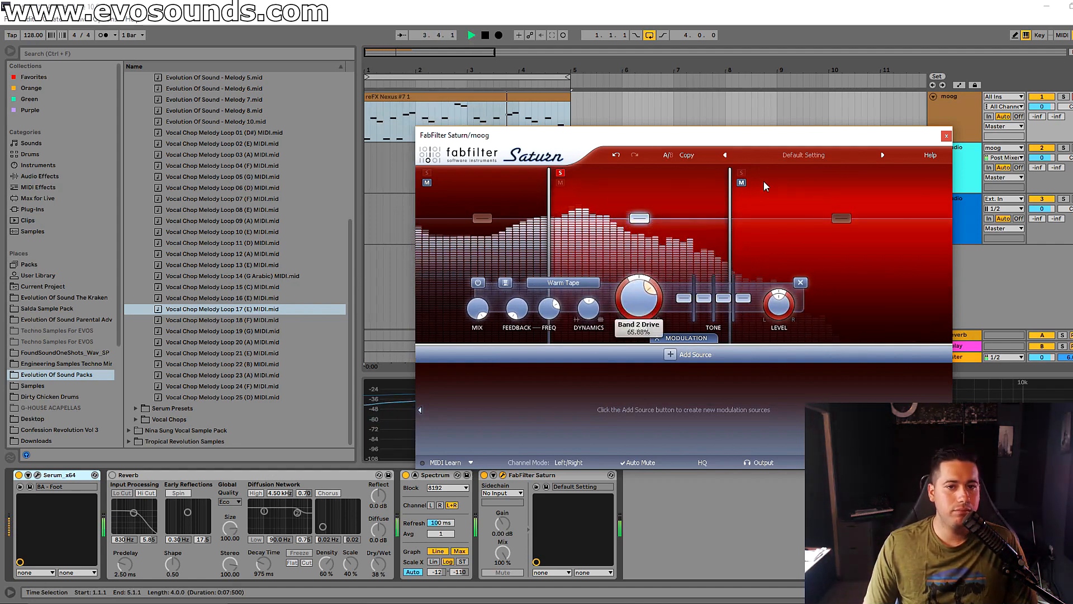
Step: Audition Old Tape, Smooth Amp, Crunchy Amp, Screaming Amp and Broken Tube on Band 2, settling on Warm Tube
left_click(563, 283)
left_click(560, 359)
left_click(562, 282)
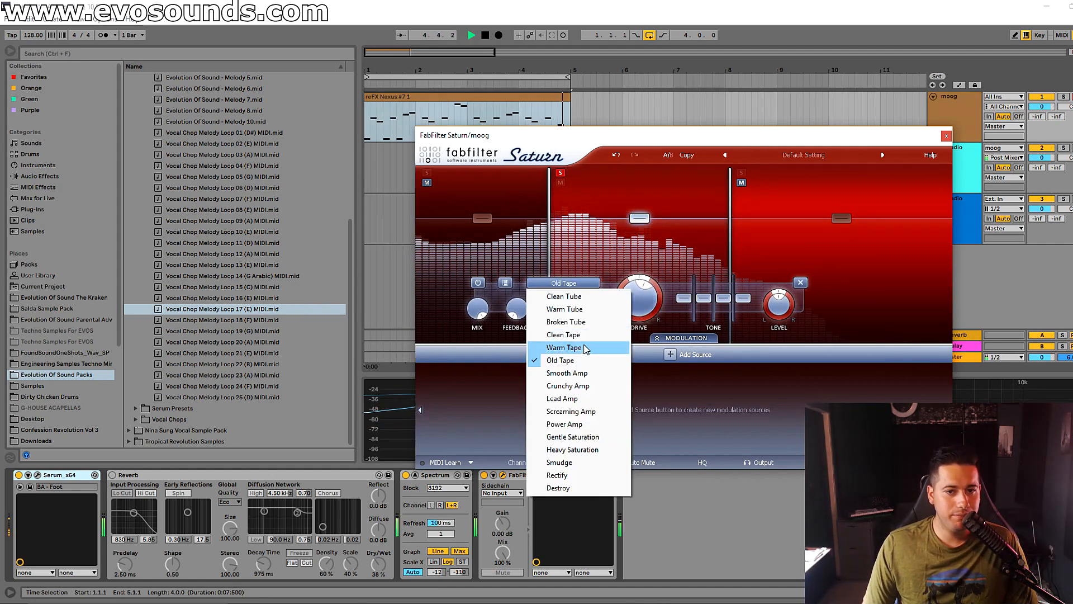
left_click(566, 373)
left_click(563, 282)
left_click(575, 385)
left_click(575, 283)
left_click(587, 410)
left_click(563, 283)
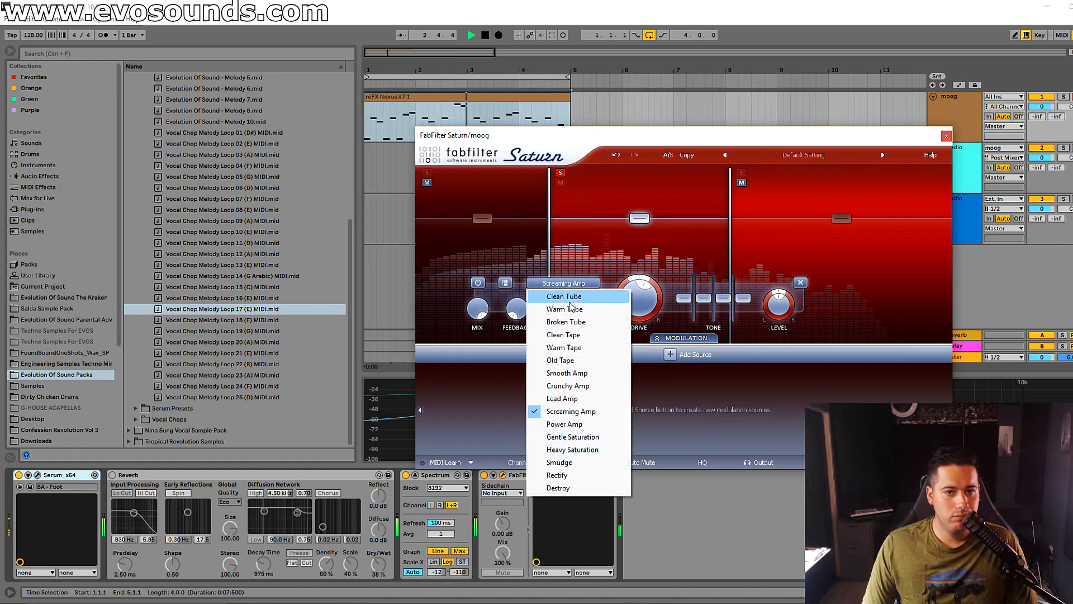
left_click(575, 322)
left_click(562, 283)
left_click(565, 297)
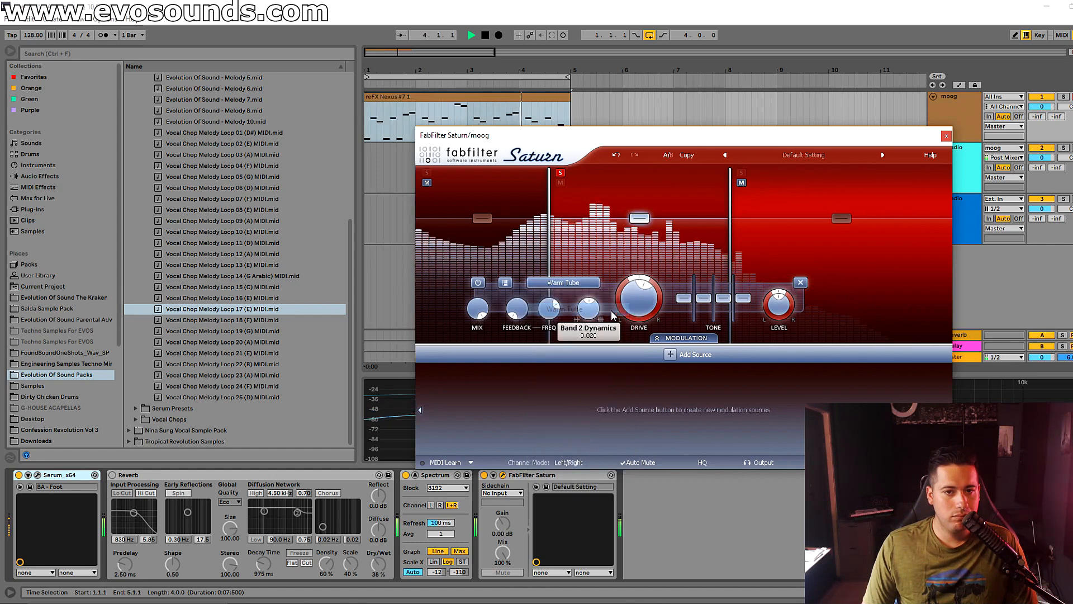
Step: Unsolo Band 2, compare the full bass with Saturn bypassed and enabled, and stop playback
left_click(561, 173)
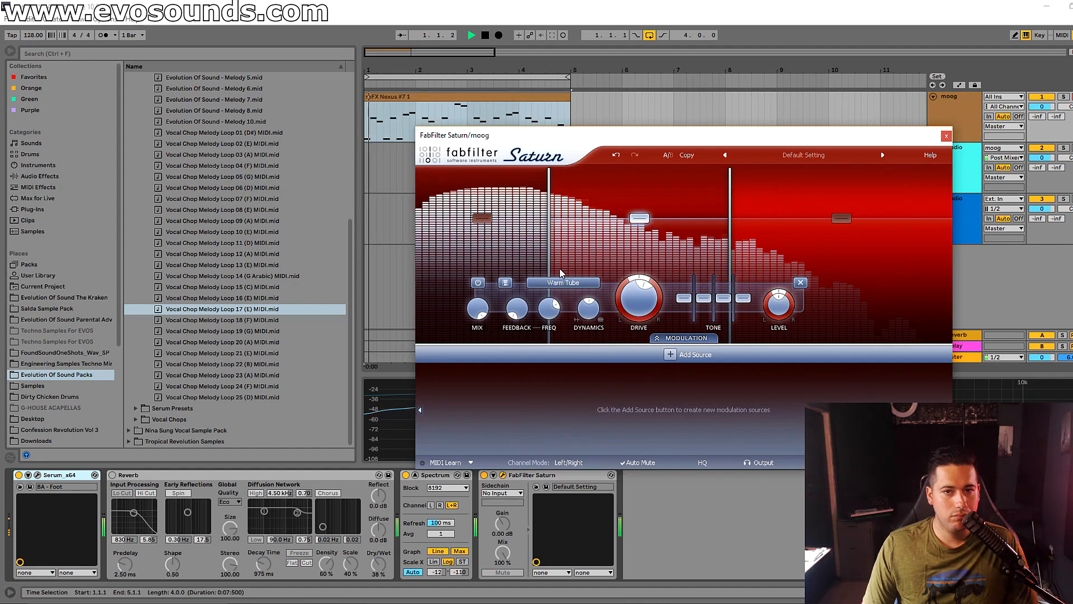
left_click(484, 475)
left_click(484, 475)
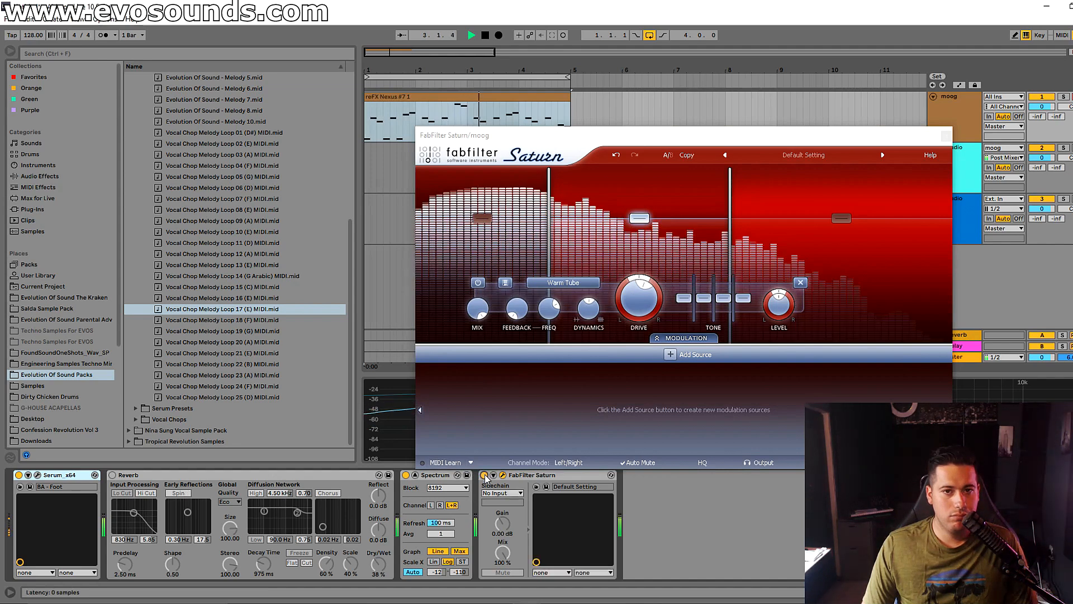
key("space")
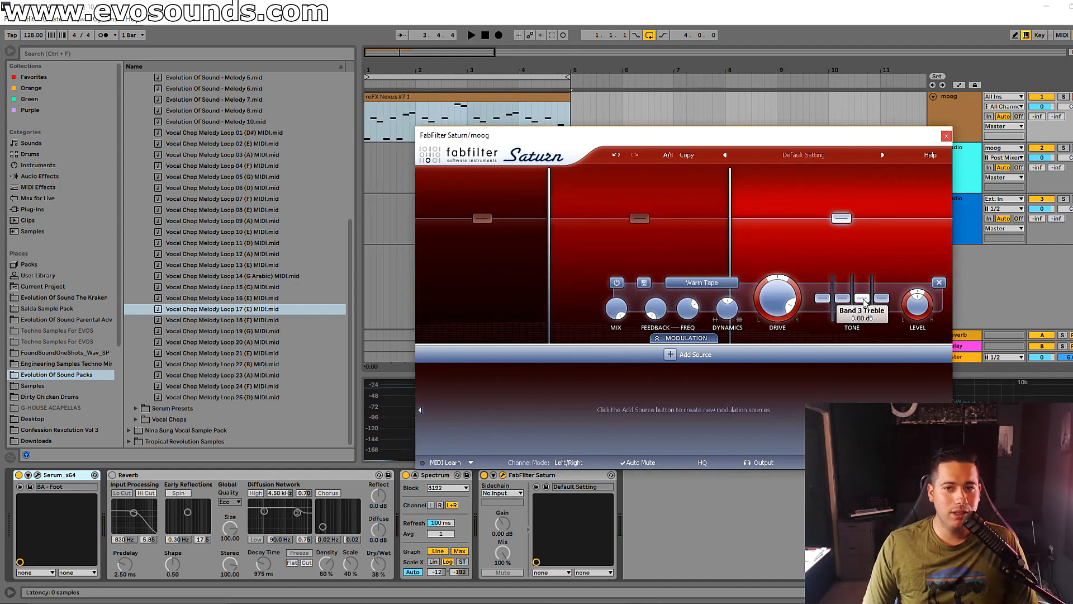
Step: Lower Band 3's Treble and Presence tone controls and restart the loop
left_click_drag(887, 297, 853, 291)
key("space")
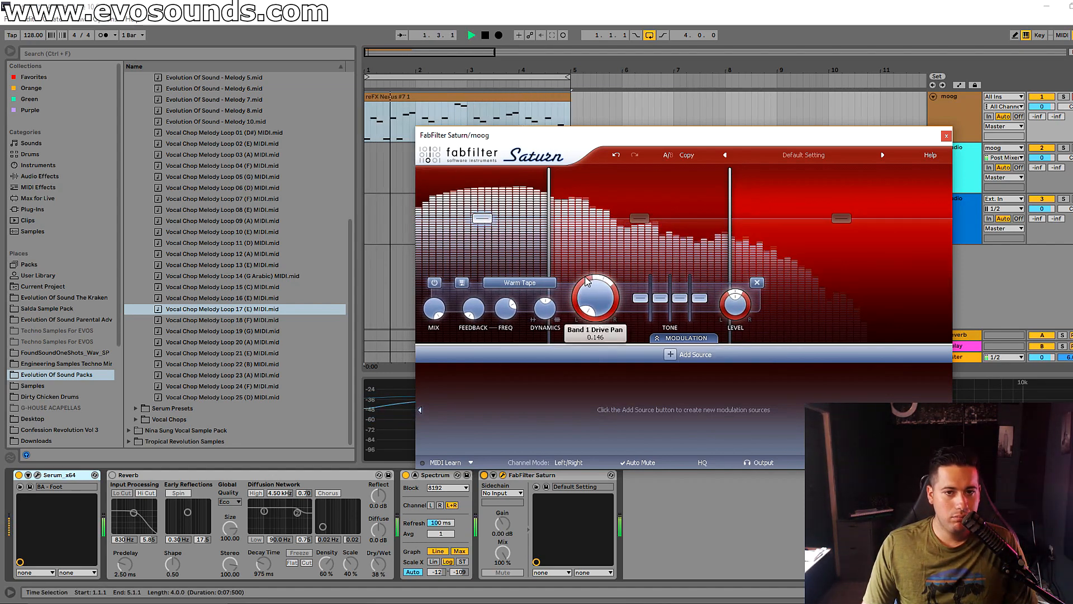
Step: Try driving Band 1 with the band soloed, compare against Saturn bypassed, and return its Drive to minimum
left_click_drag(576, 291, 611, 213)
left_click_drag(672, 108, 661, 148)
left_click(428, 172)
mouse_move(600, 293)
left_mouse_down()
mouse_move(609, 263)
mouse_move(539, 405)
mouse_move(562, 341)
mouse_move(595, 296)
left_mouse_up()
left_click(428, 174)
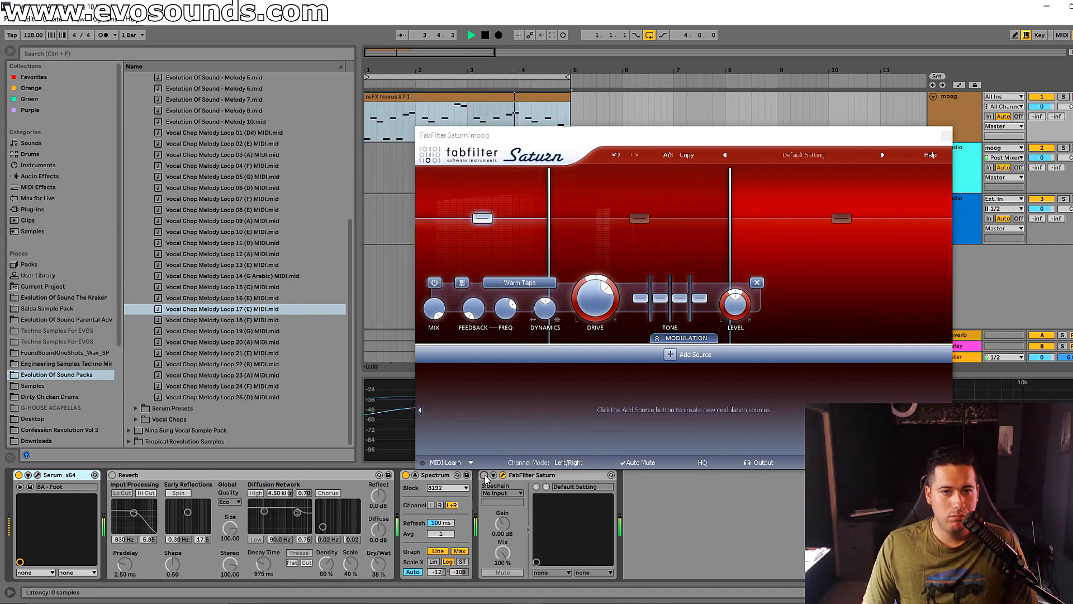
left_click_drag(595, 296, 593, 346)
key("space")
Step: Play the loop, lower Band 2's level to about -4.44 dB and check it against Saturn bypassed
key("space")
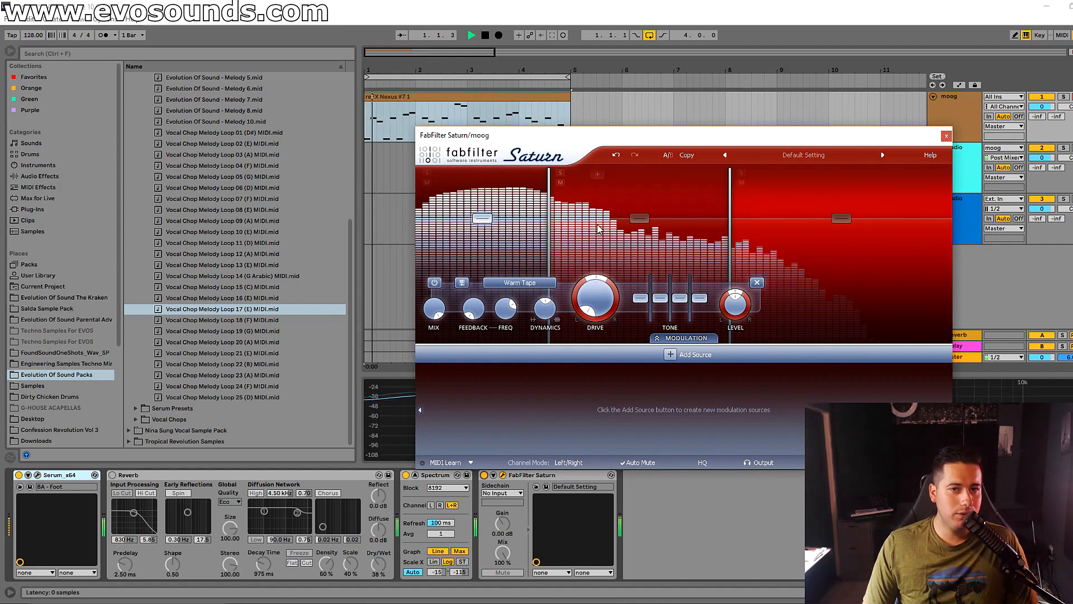
left_click(640, 221)
left_click_drag(640, 226, 636, 228)
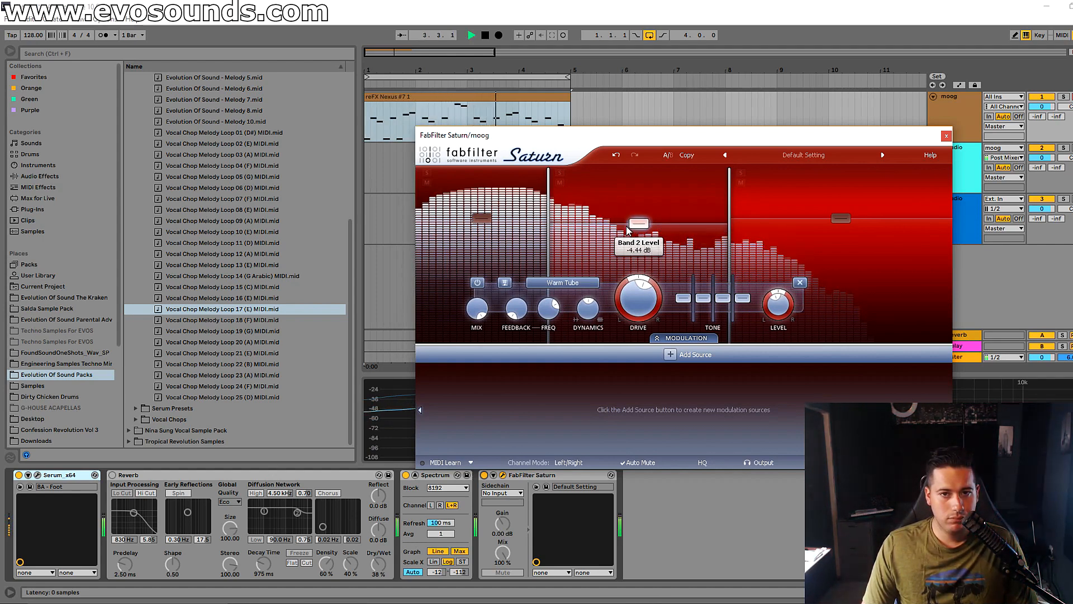
left_click(484, 476)
Step: Raise Band 3's Presence slightly and compare the sound with that band's distortion bypassed and re-enabled
left_click(841, 218)
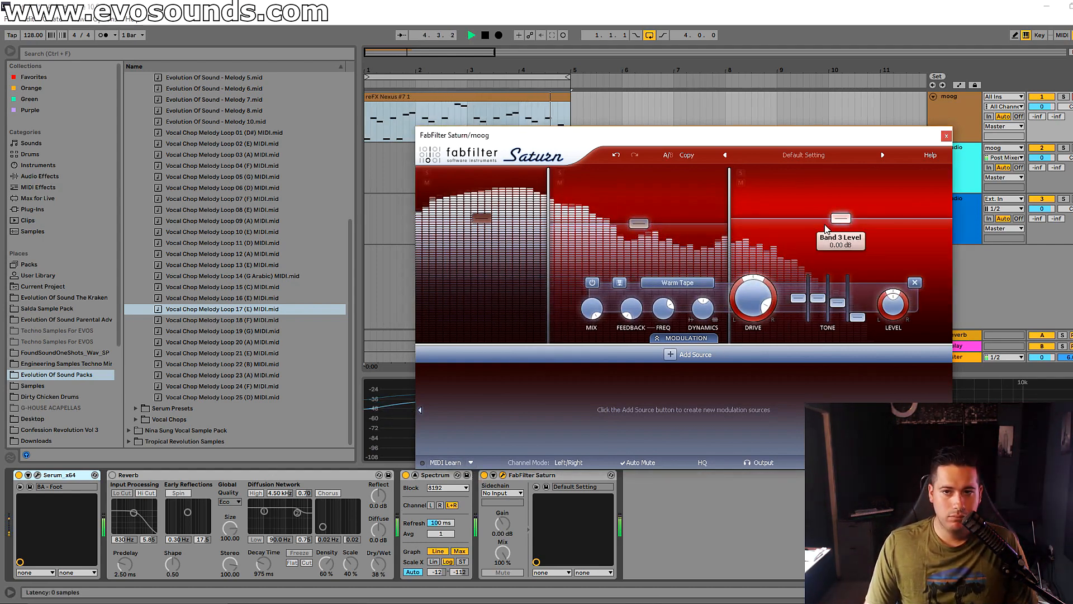
left_click_drag(881, 317, 881, 306)
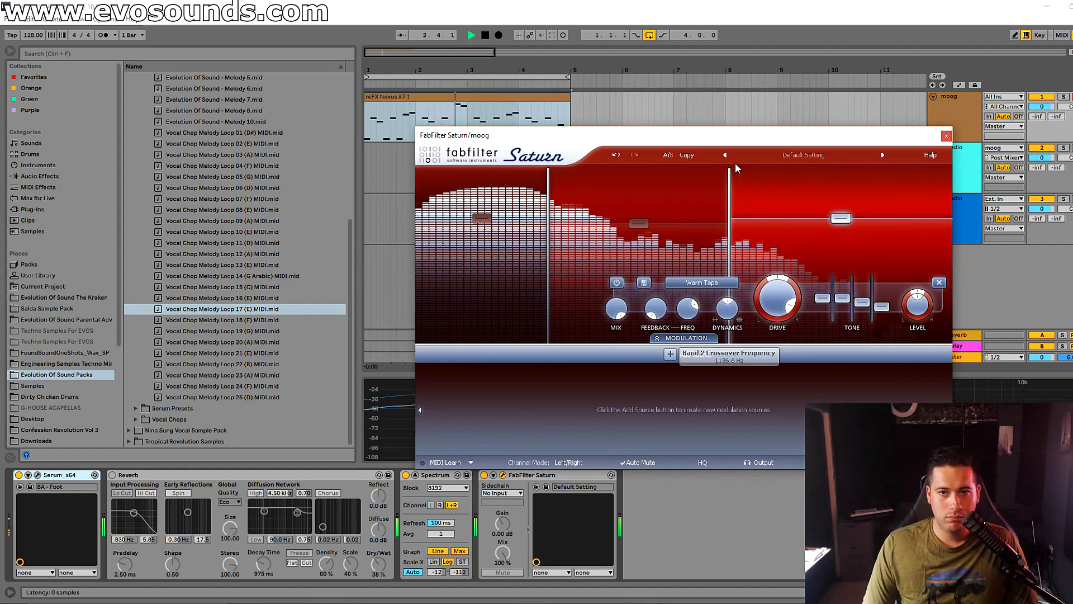
left_click(616, 283)
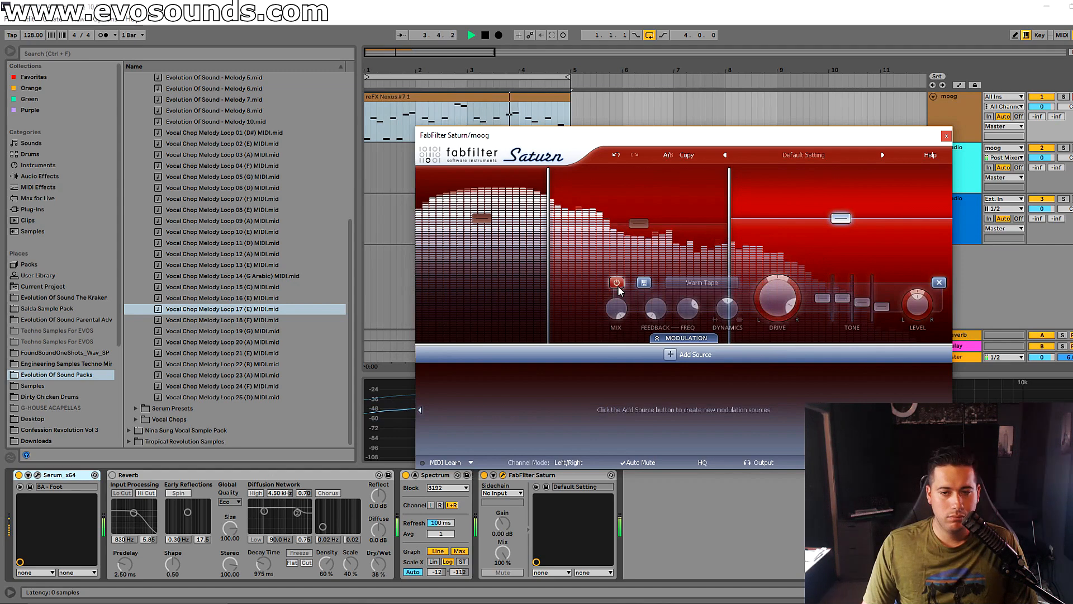
left_click(617, 284)
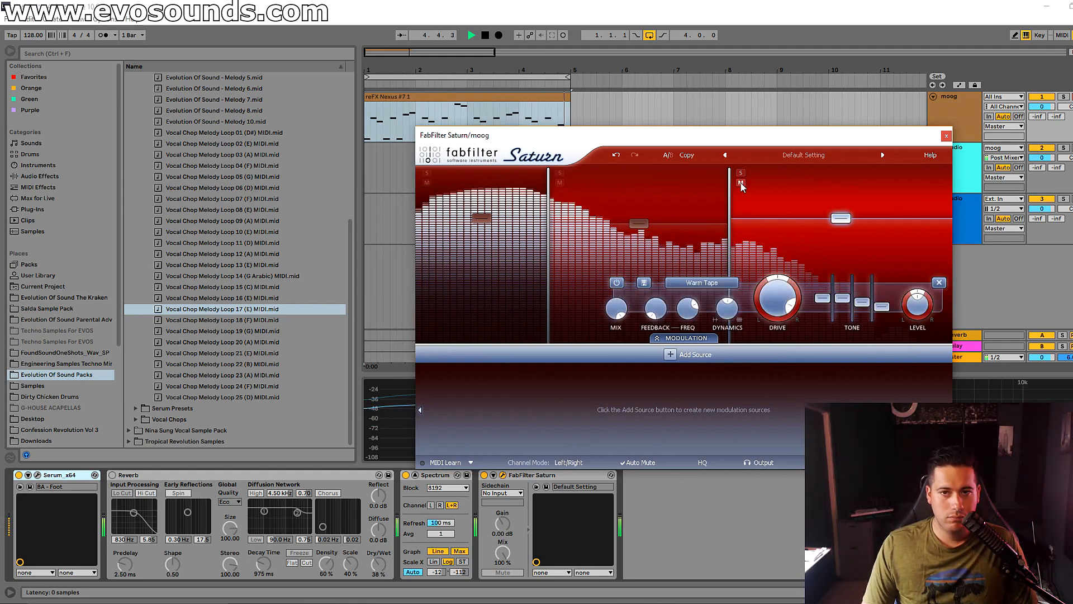
Step: Compare the processed three-band bass with Saturn bypassed and stop playback
left_click(485, 475)
left_click(485, 475)
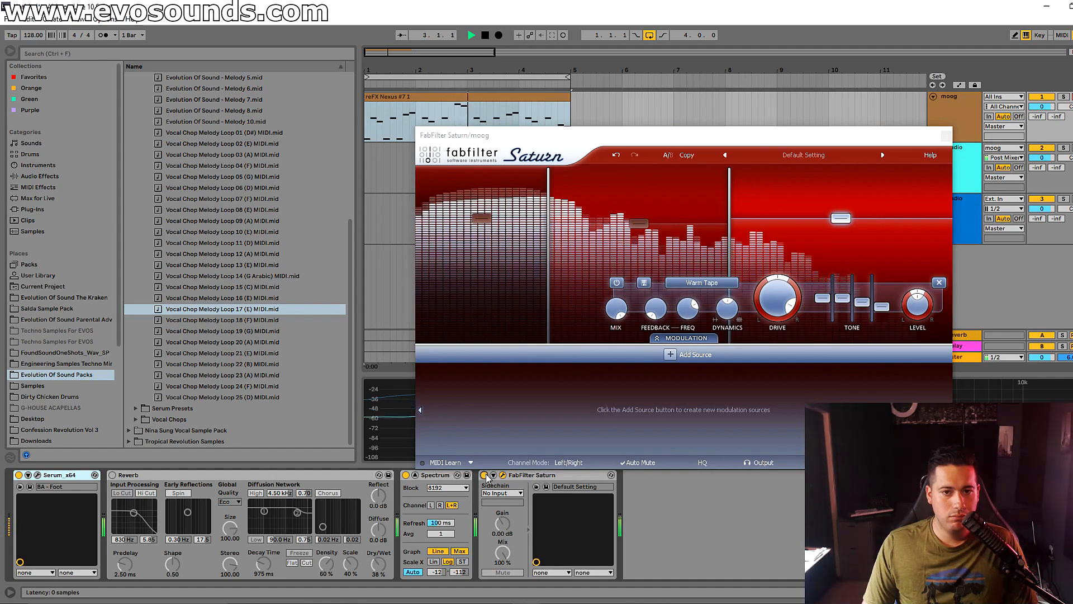
key("space")
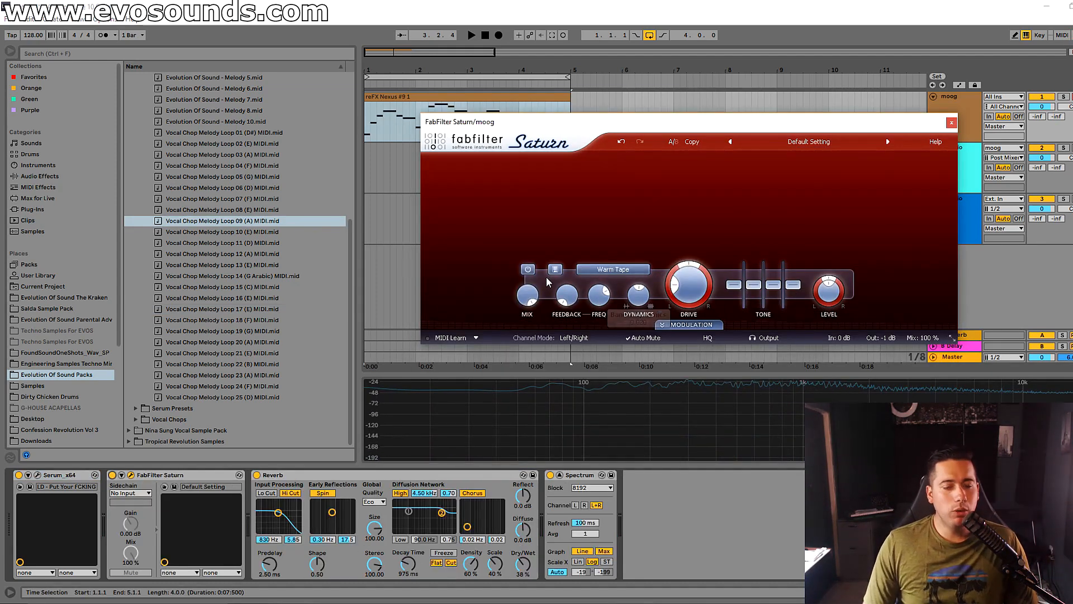
Step: Bypass Saturn's single band on the lead sound, review the Serum patch's oscillators and effects, and close Serum
left_click(527, 269)
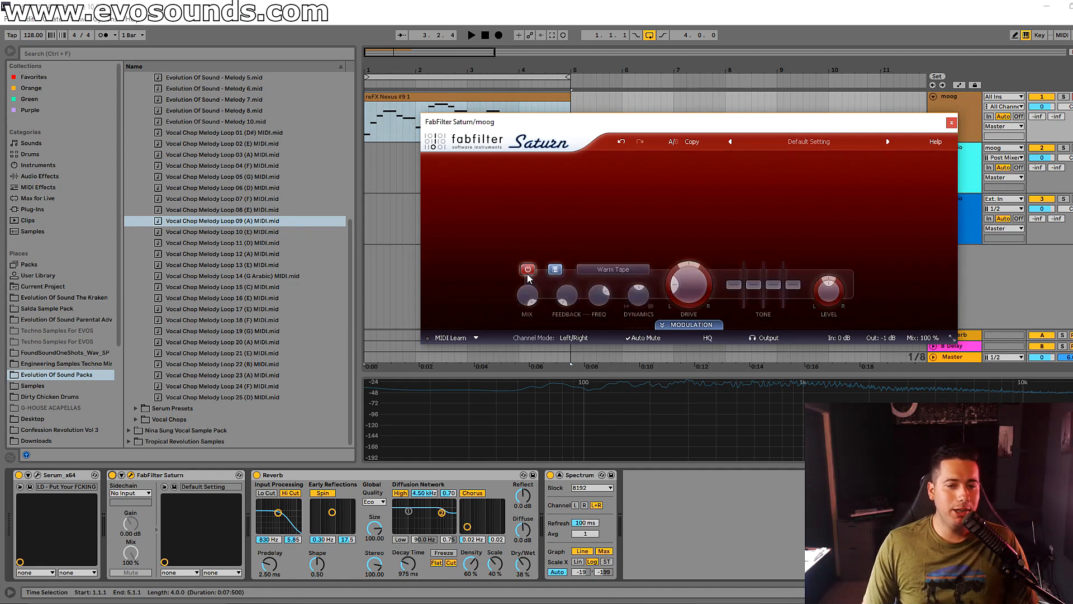
left_click(38, 476)
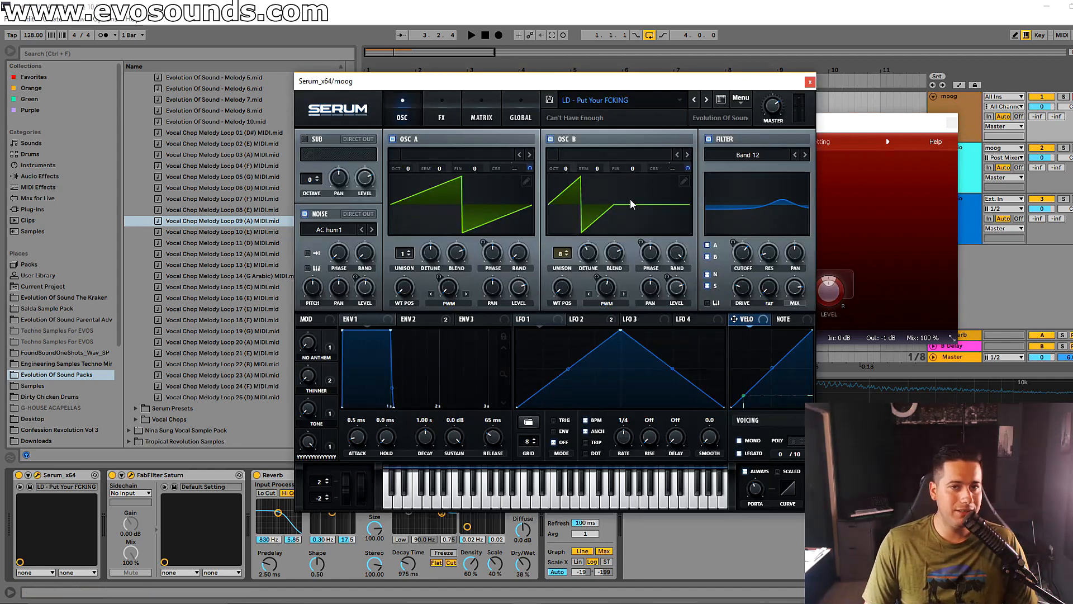
left_click(441, 114)
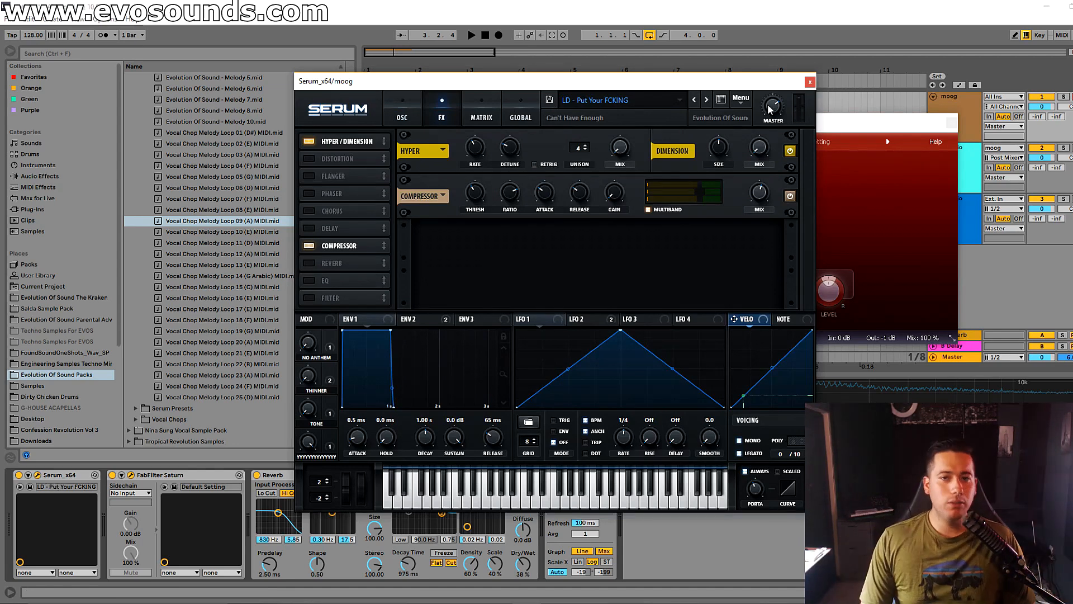
left_click(808, 83)
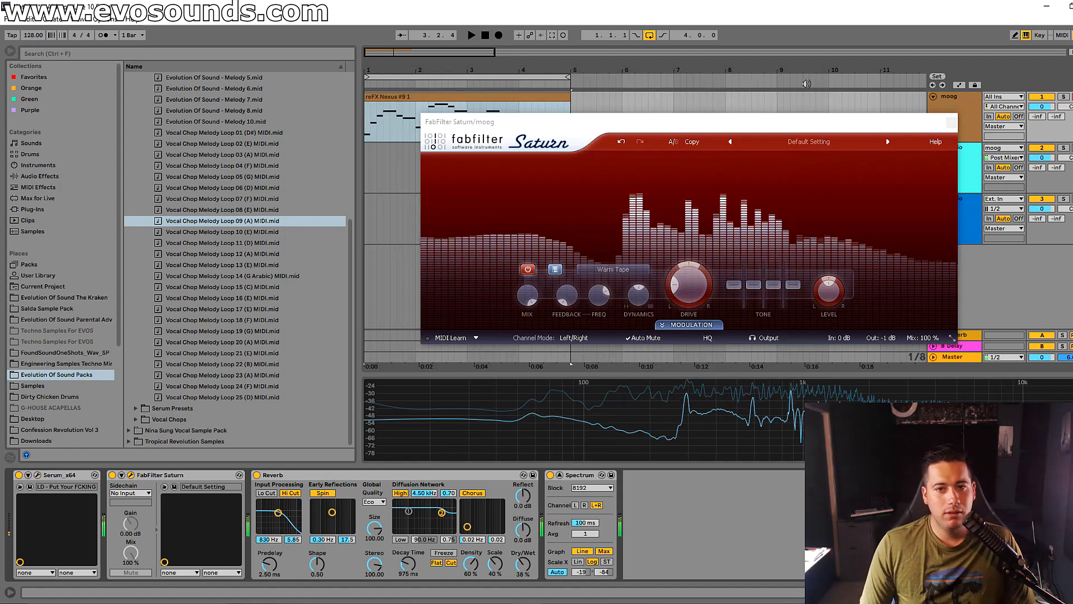
Step: Play test notes on the lead in different octaves, ending with the computer keyboard at C3 to D4
key("x")
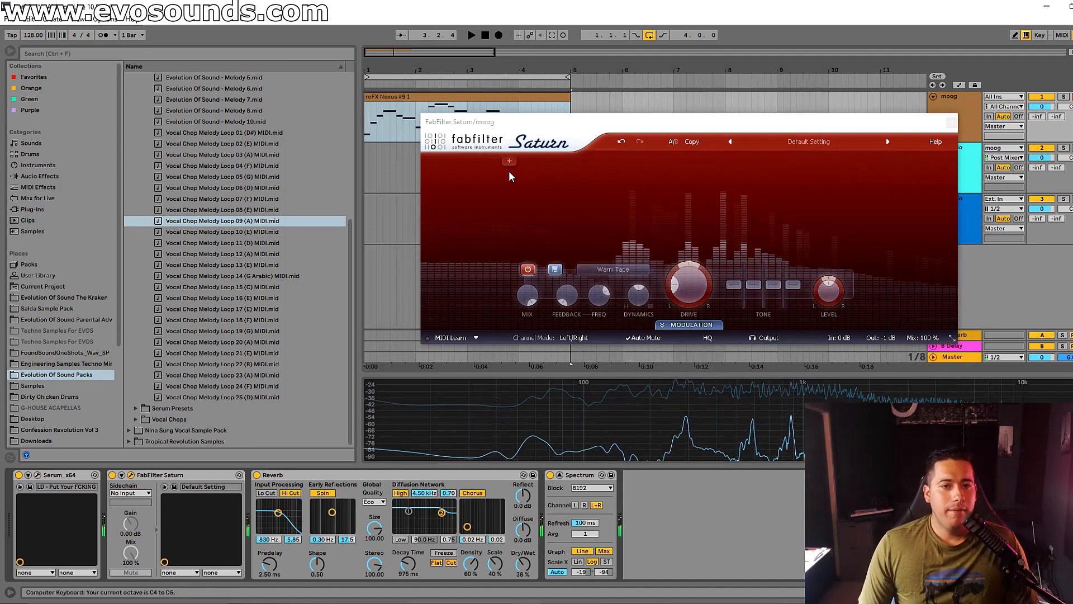
key("s")
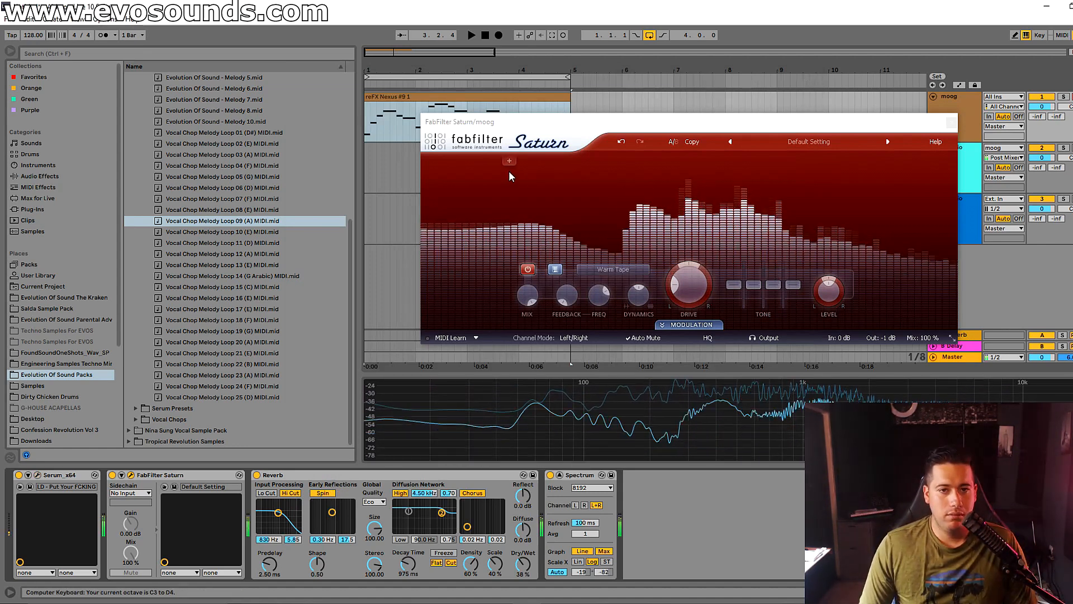
Step: Add a crossover just below the lead's main harmonics, lower Band 1's level and enable Band 1's distortion
left_click(509, 161)
left_click_drag(514, 211, 595, 212)
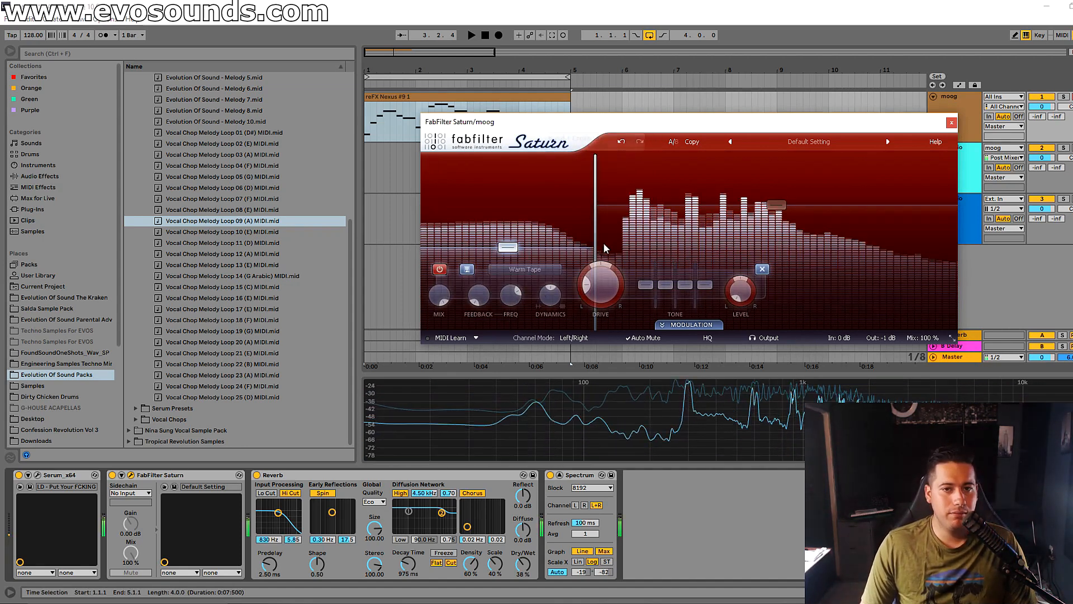
left_click_drag(596, 249, 605, 249)
left_click(440, 269)
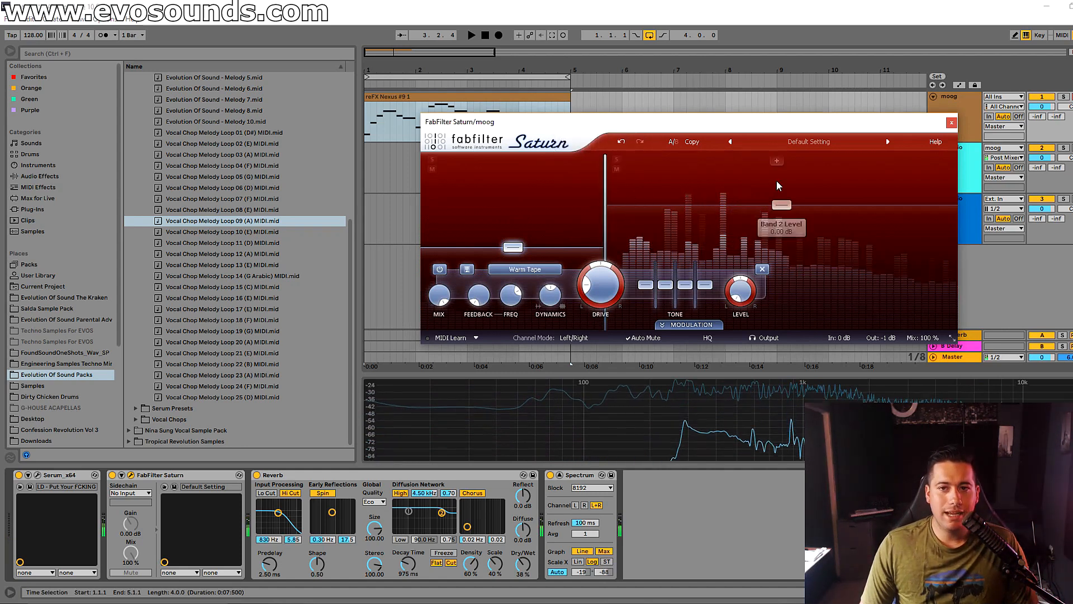
Step: Add a second crossover to create a third band, solo Band 2, enable its distortion and raise its Drive
left_click(781, 159)
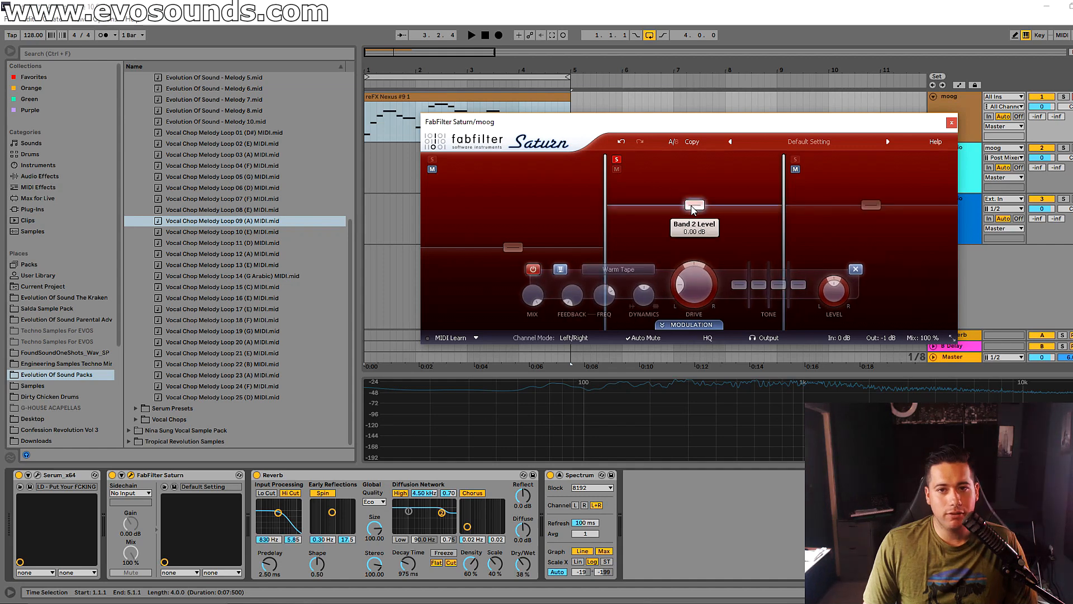
left_click_drag(693, 289, 717, 243)
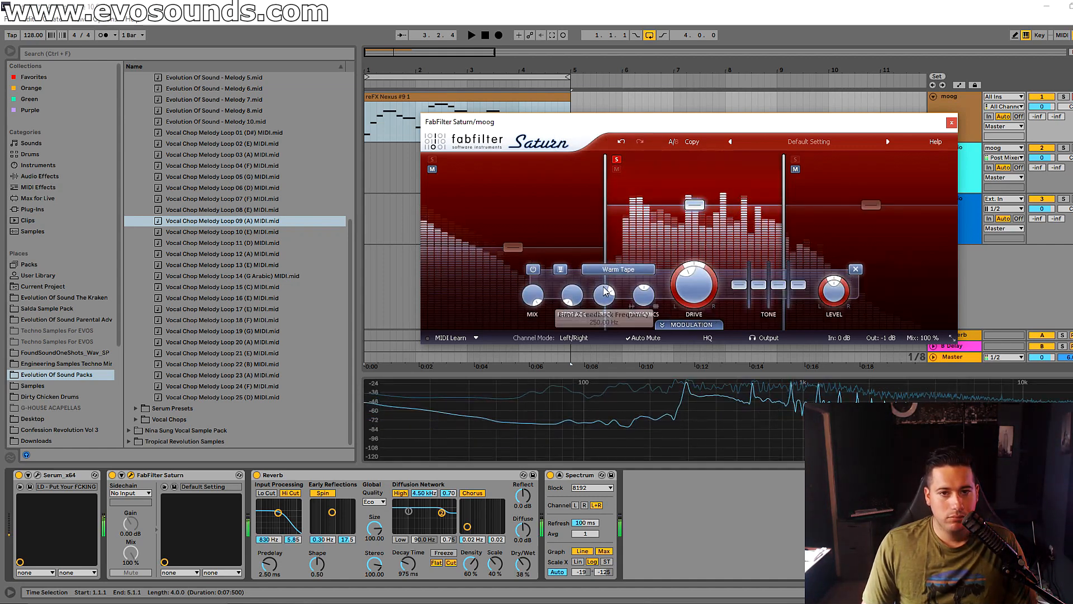
Step: Change Band 2's distortion style to Warm Tube and compare the lead with Saturn bypassed and active
left_click(618, 268)
left_click(695, 291)
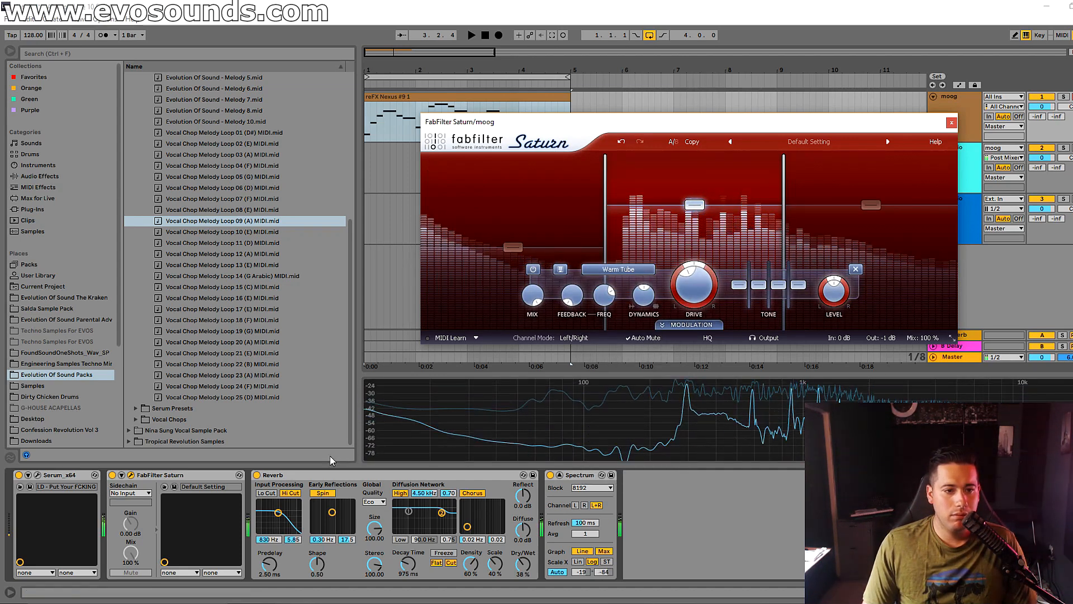
left_click(113, 474)
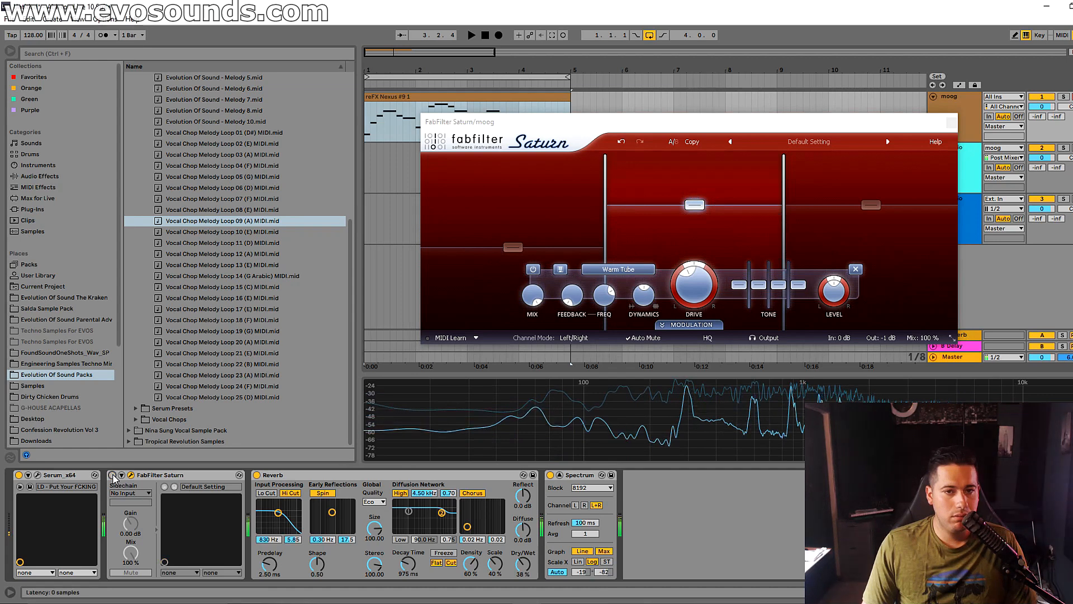
left_click(112, 475)
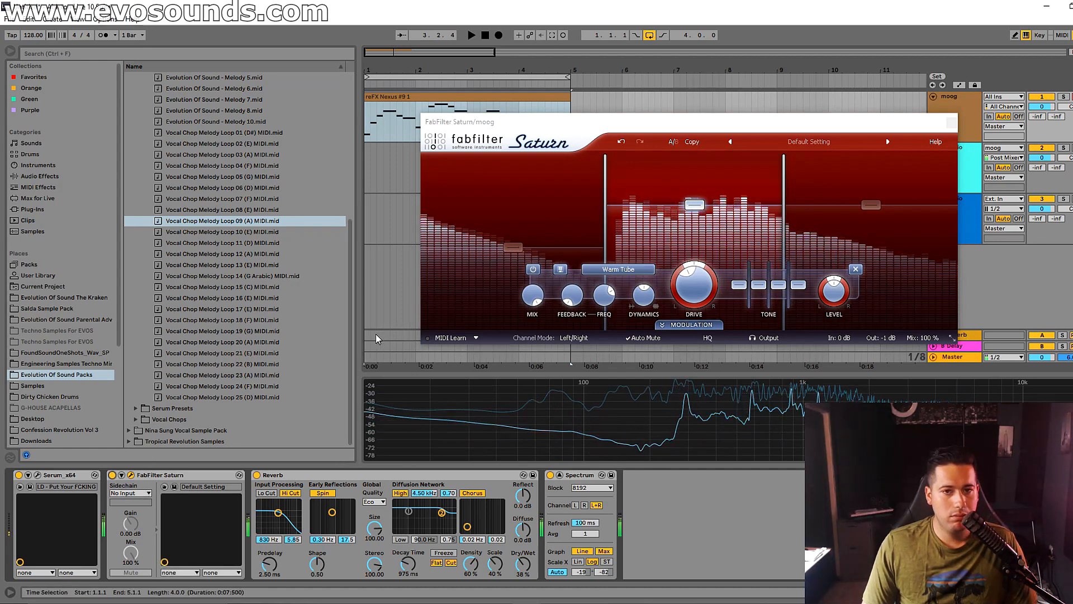
Step: Switch the Reverb off and audition Band 3 in solo with Crunchy Amp distortion and adjusted Drive, ending with the solo released
left_click(257, 475)
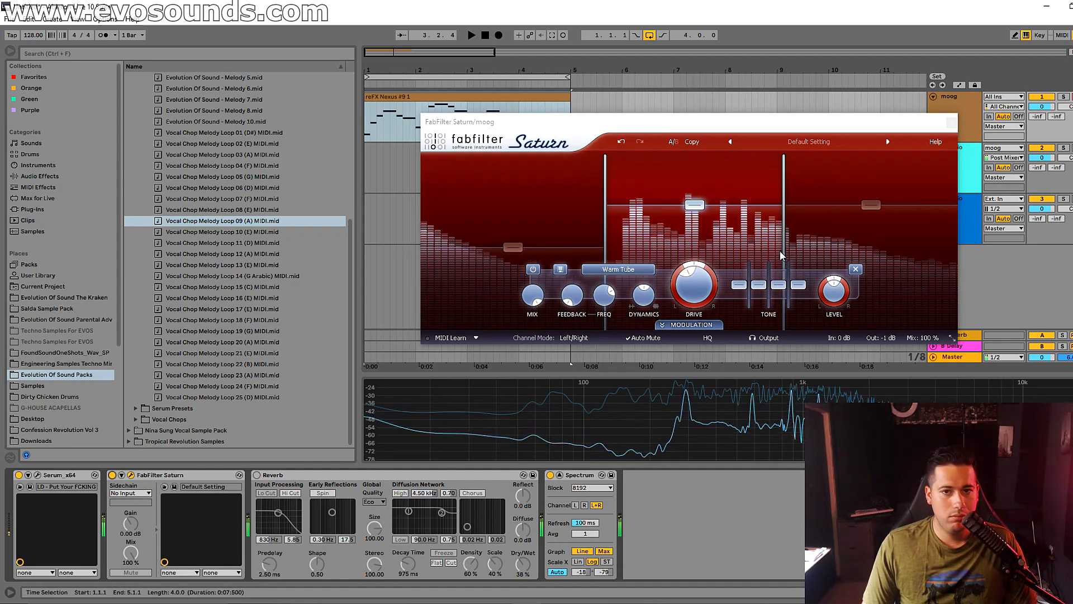
left_click(870, 205)
left_click(796, 159)
left_click(623, 271)
left_click_drag(782, 286, 782, 146)
left_click(714, 269)
left_click(747, 369)
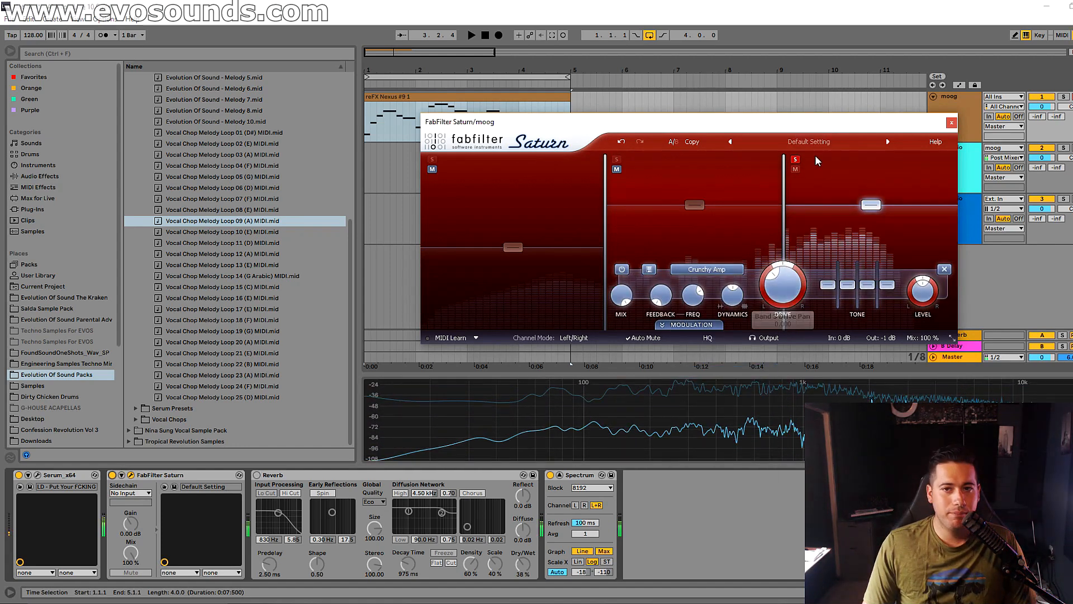
left_click(795, 160)
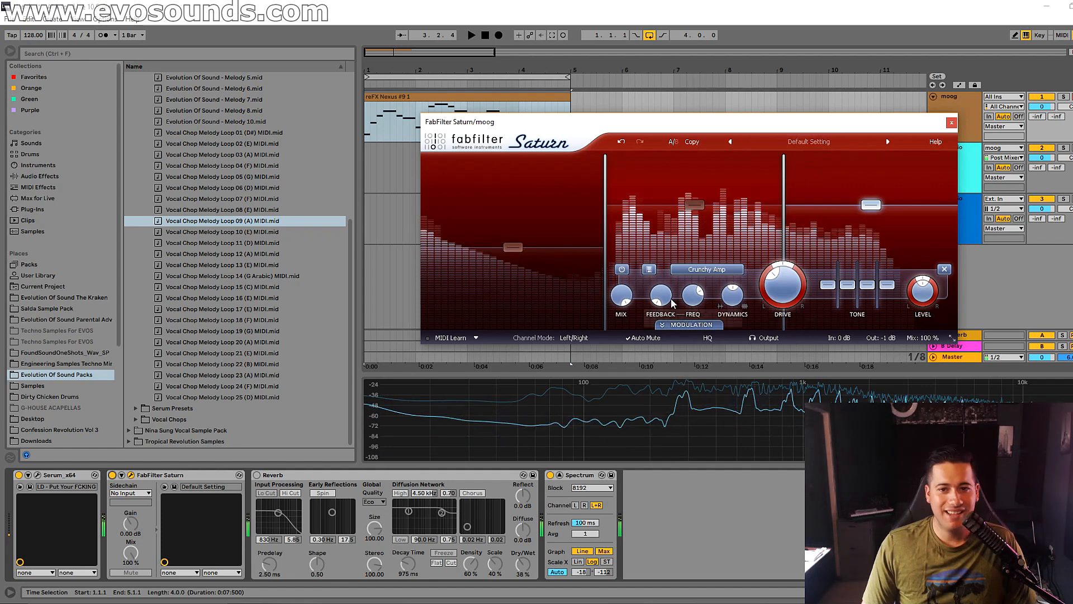
Step: Try the Old Tape style on Band 3, then settle on Warm Tape
left_click(707, 269)
left_click(705, 346)
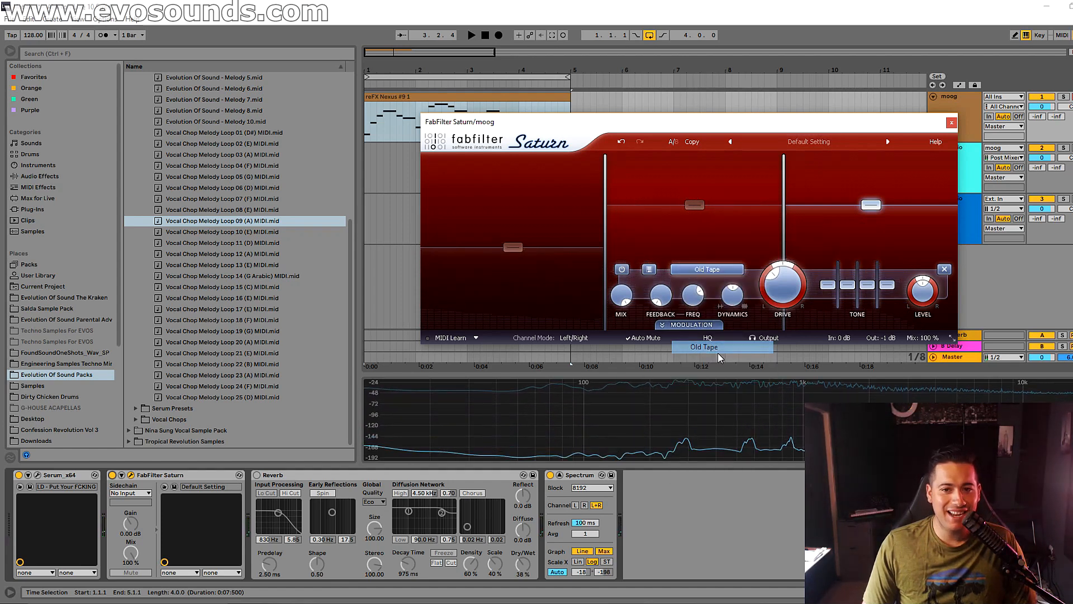
left_click(712, 274)
left_click(707, 333)
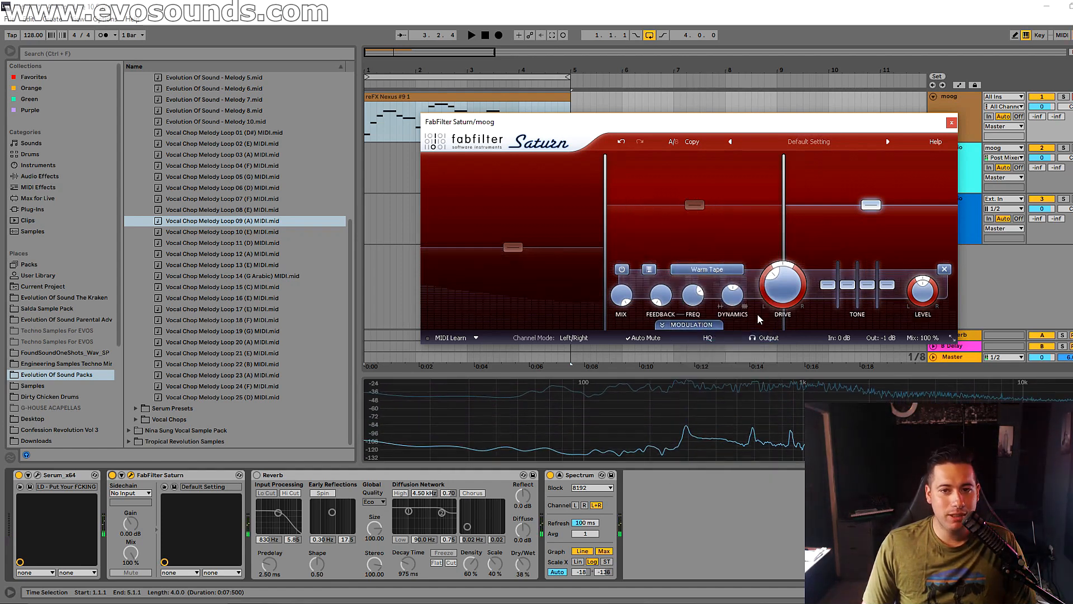
Step: Adjust Band 3's Drive, raise its level to about +2.47 dB and move the upper crossover to about 1045 Hz
left_click_drag(797, 259, 799, 270)
left_click_drag(872, 207, 872, 204)
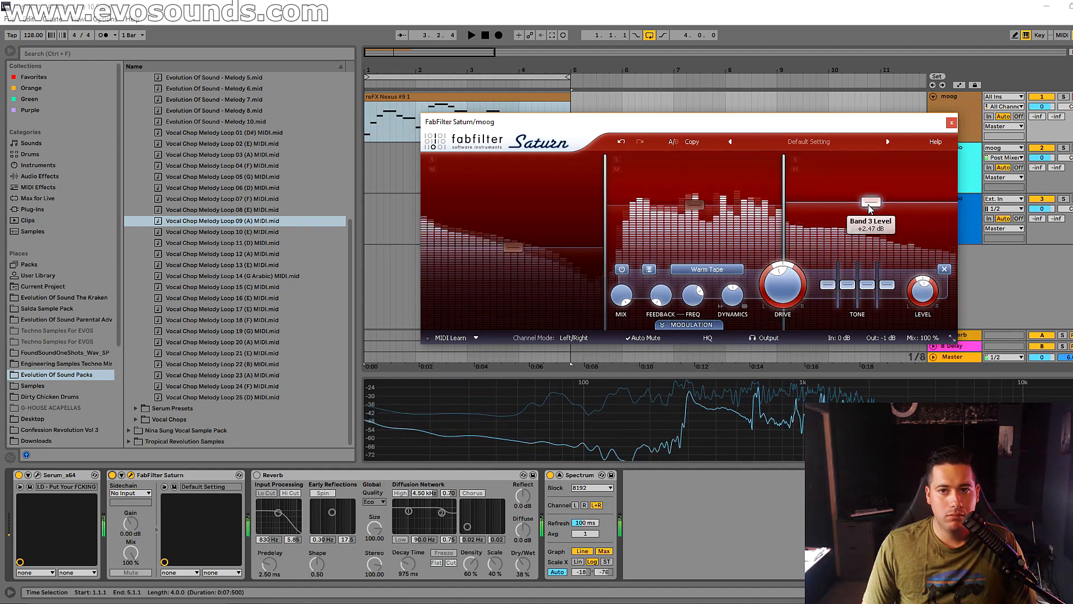
left_click_drag(783, 246, 772, 241)
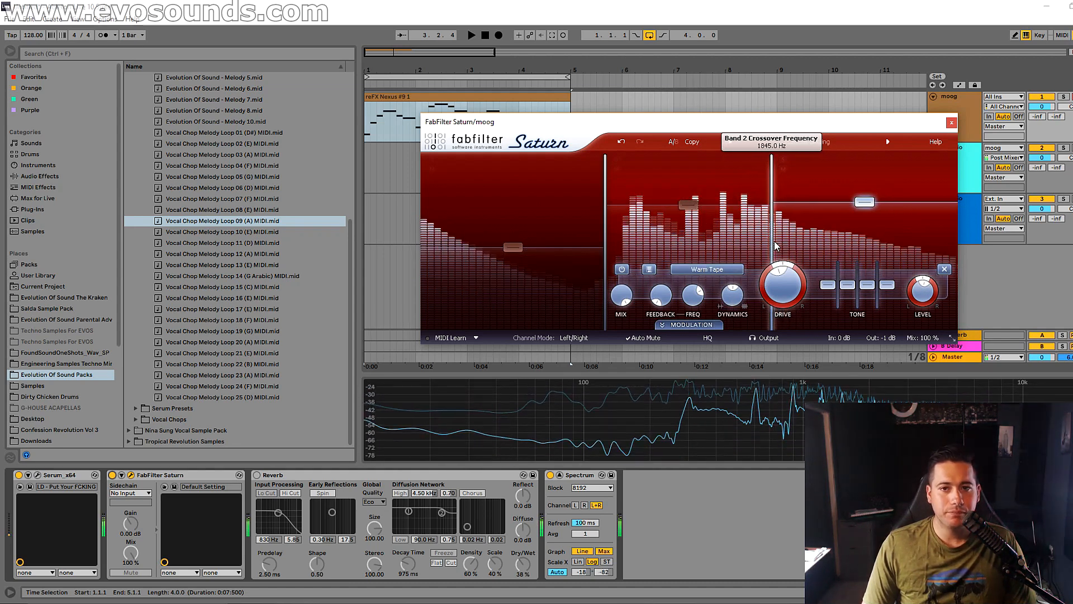
Step: Switch the Reverb back on and compare the lead with Saturn bypassed and active
left_click(257, 474)
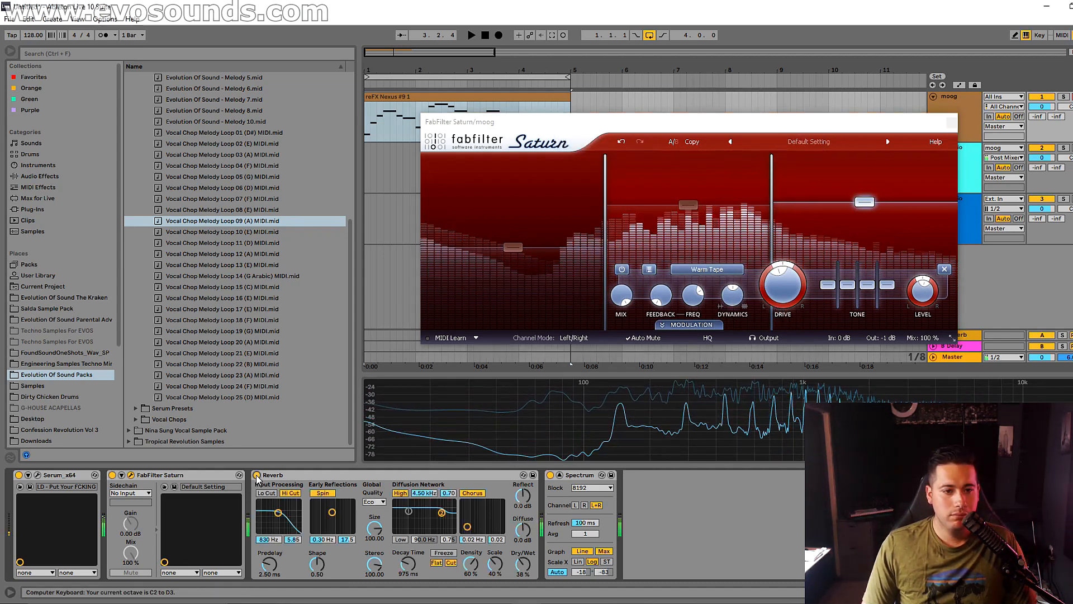
left_click(112, 474)
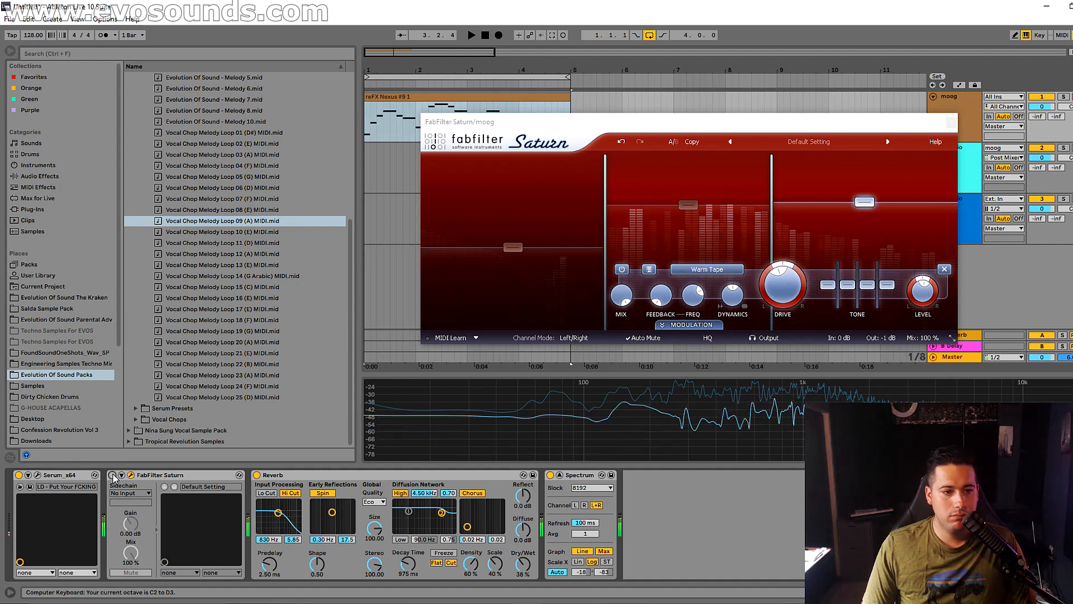
left_click(112, 475)
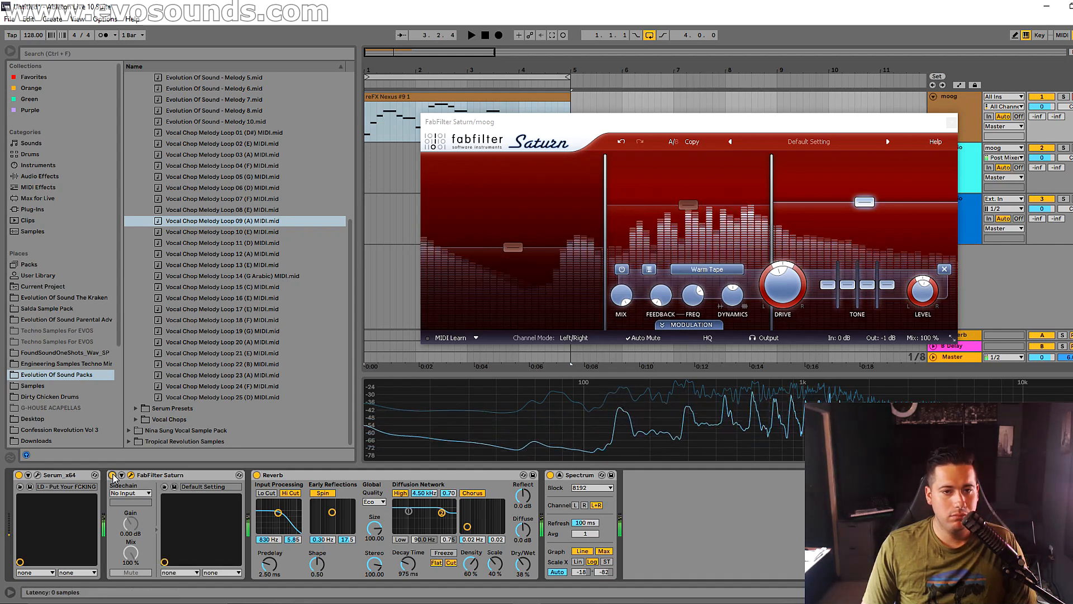
Step: Lower the crossover between Bands 1 and 2, comparing Saturn off and on while playing test notes
left_click_drag(605, 240, 553, 258)
left_click(113, 475)
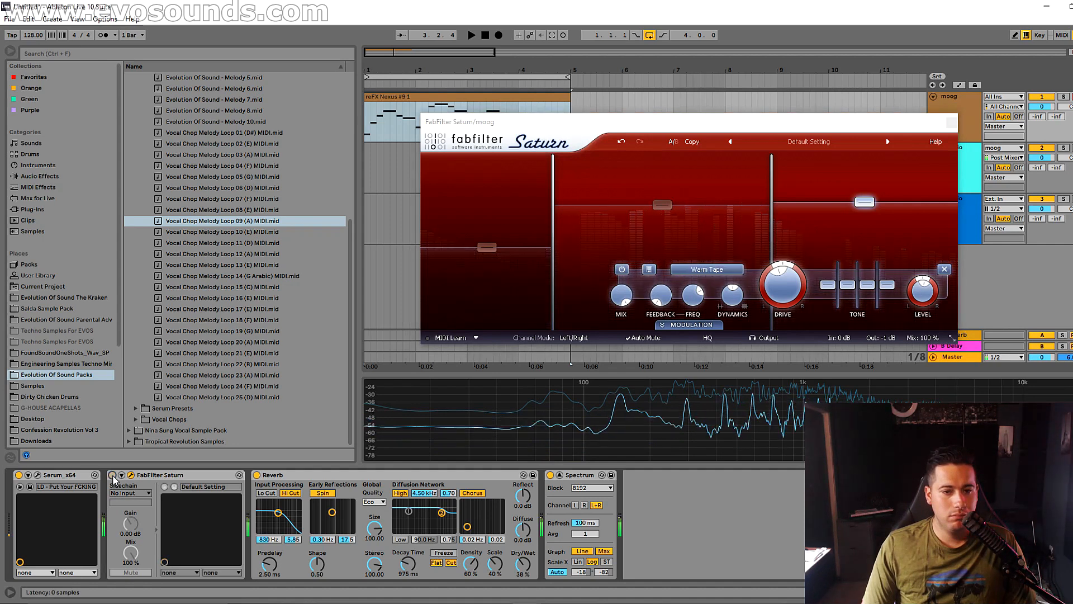
left_click(112, 475)
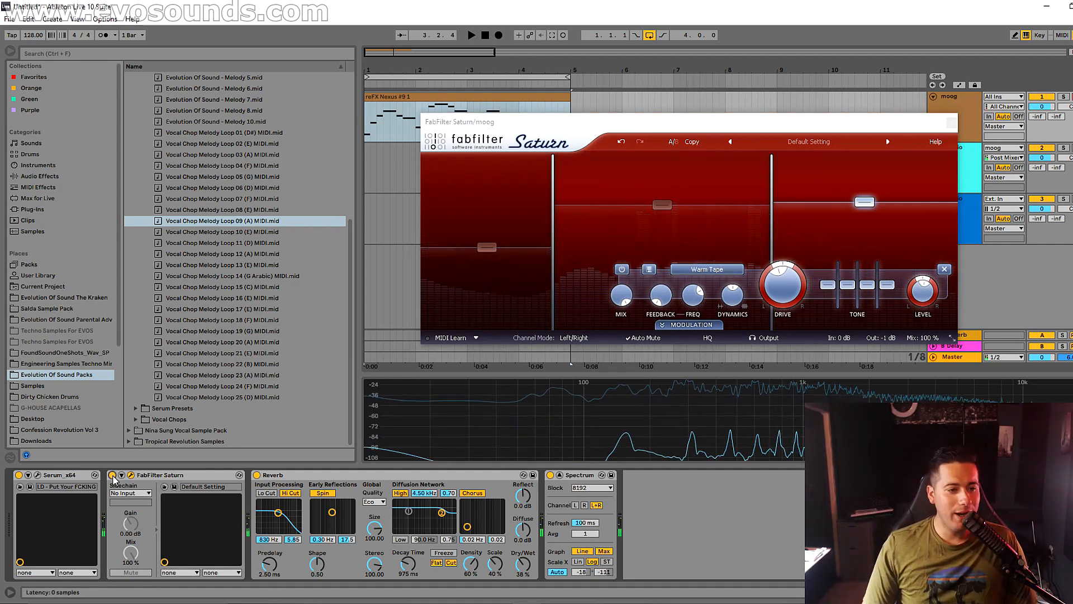
key("x")
key("e")
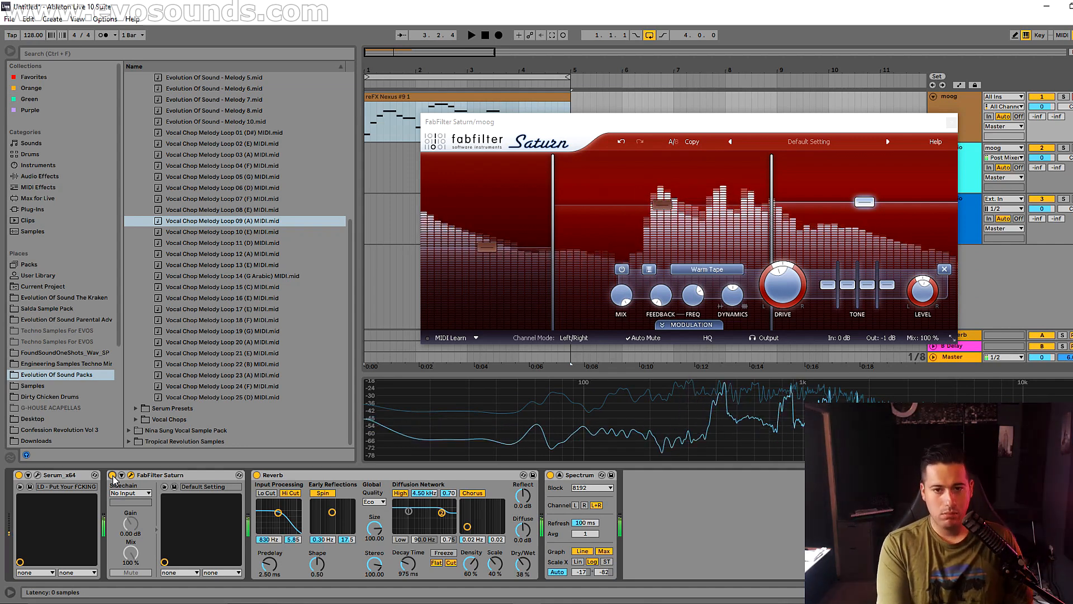
Step: Set Band 2 to the Smooth Amp style with Drive at about 45%, then compare Saturn bypassed and active
left_click(665, 206)
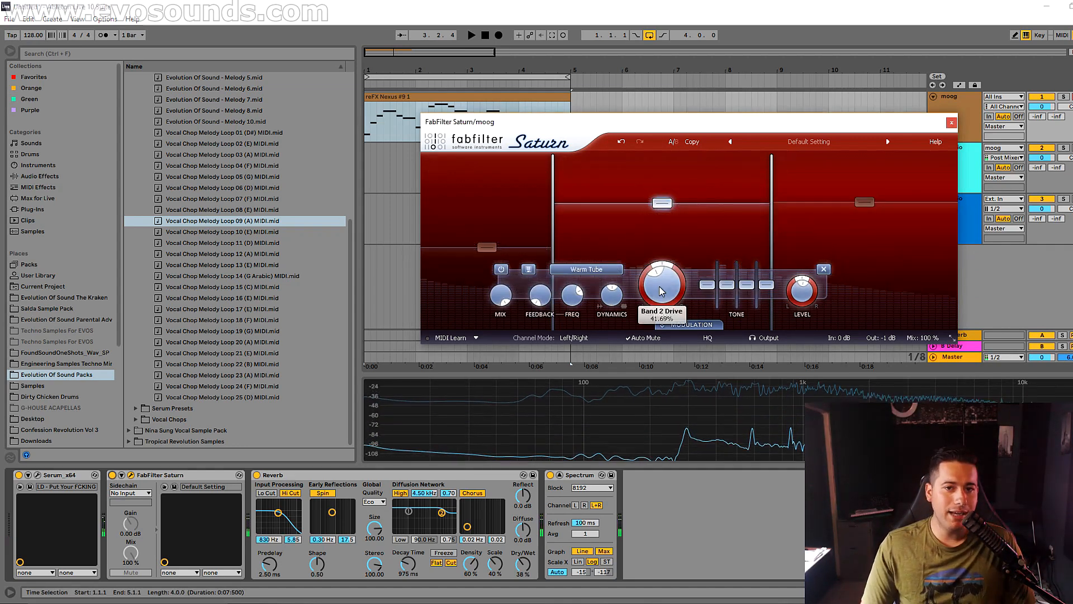
left_click(587, 271)
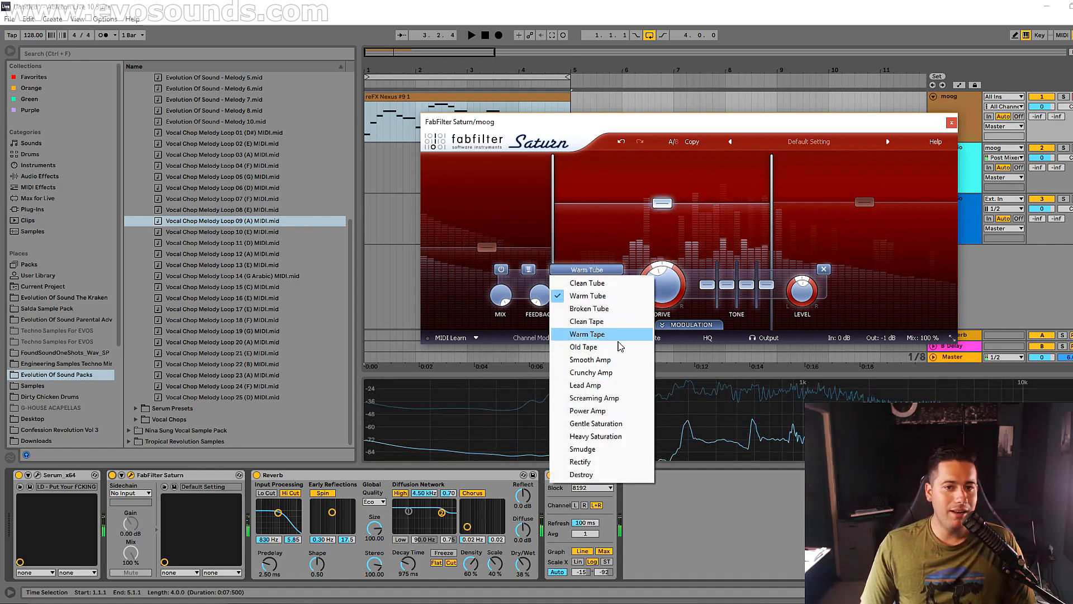
left_click(559, 360)
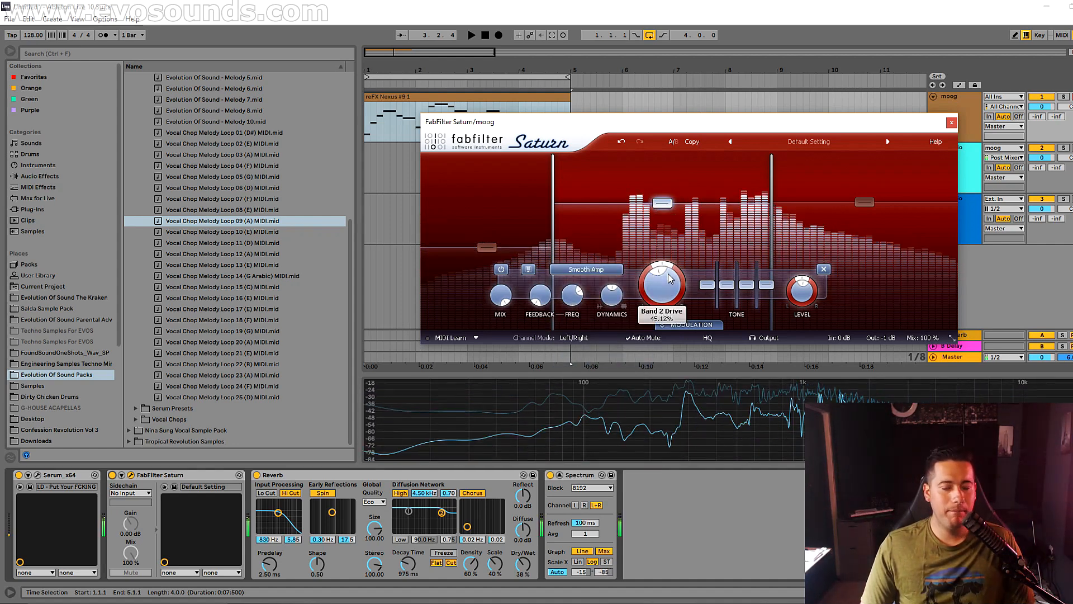
left_click(112, 474)
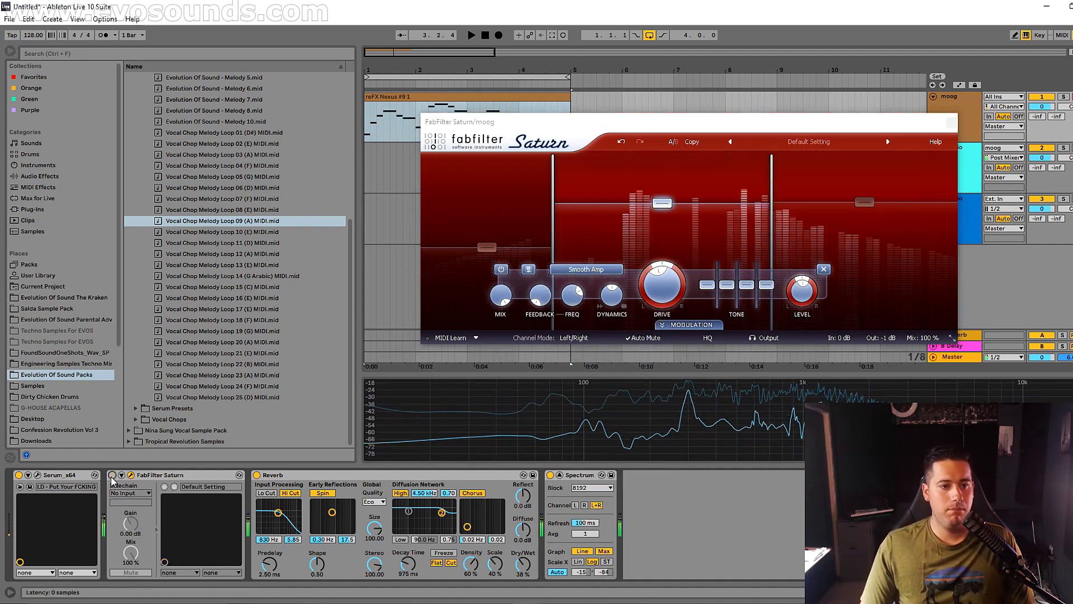
left_click(112, 475)
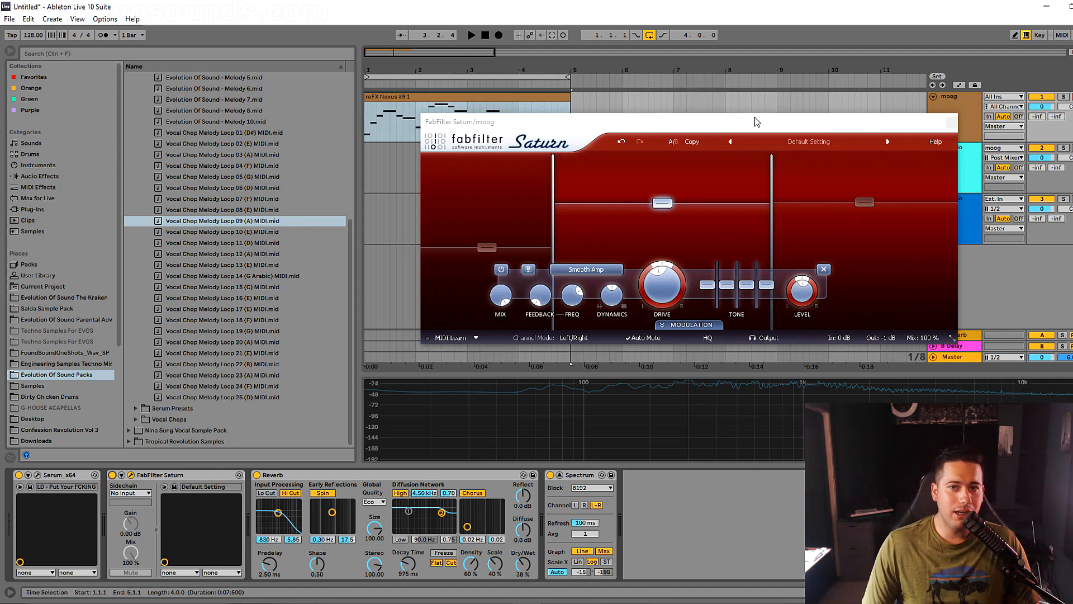
left_click(809, 141)
left_click(631, 127)
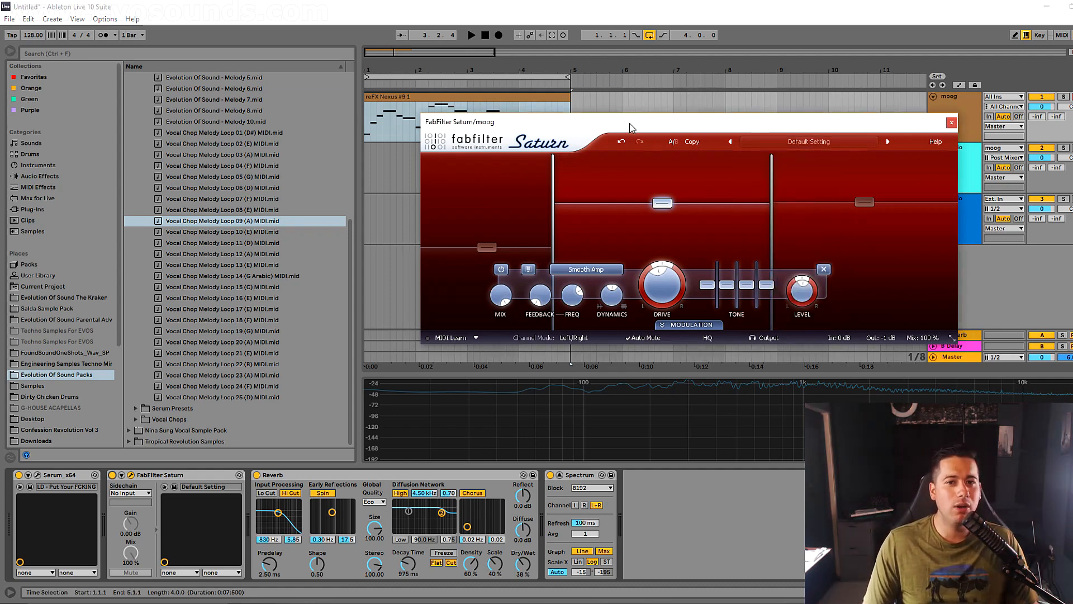